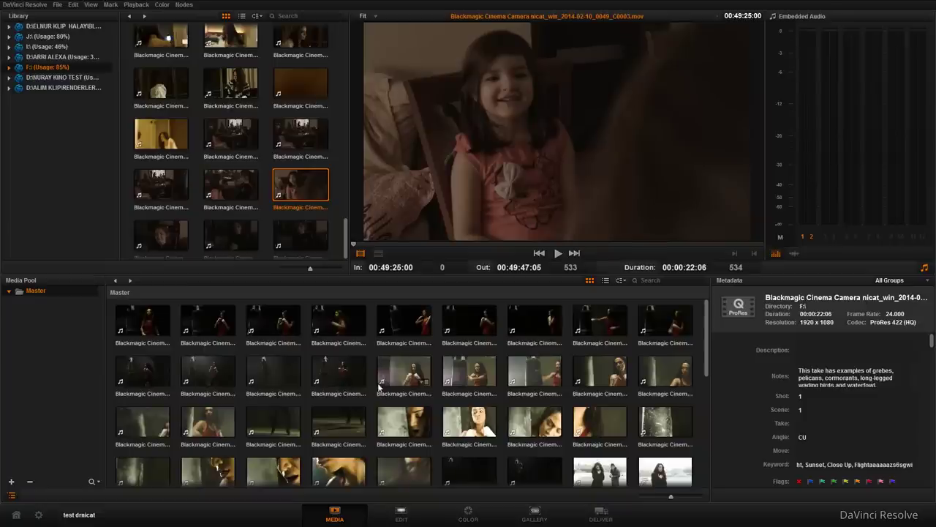
- On the Edit page, delete Timeline 1 from the Timelines list and confirm it
{"action": "left_click", "coordinate": [407, 519]}
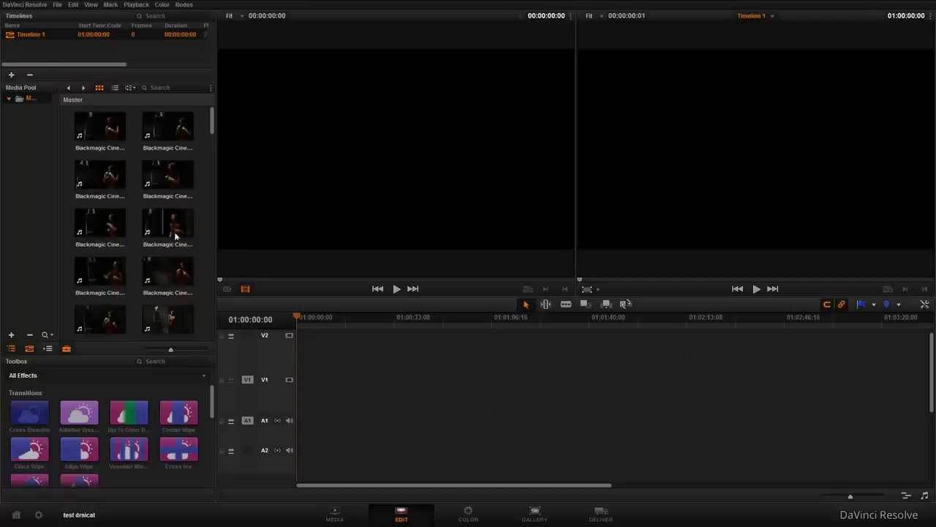
{"action": "right_click", "coordinate": [45, 35]}
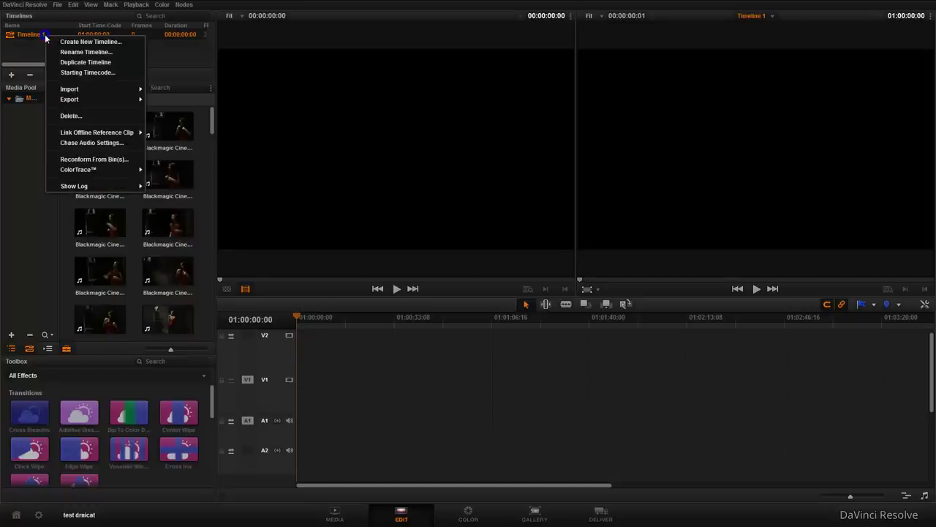
{"action": "left_click", "coordinate": [88, 115]}
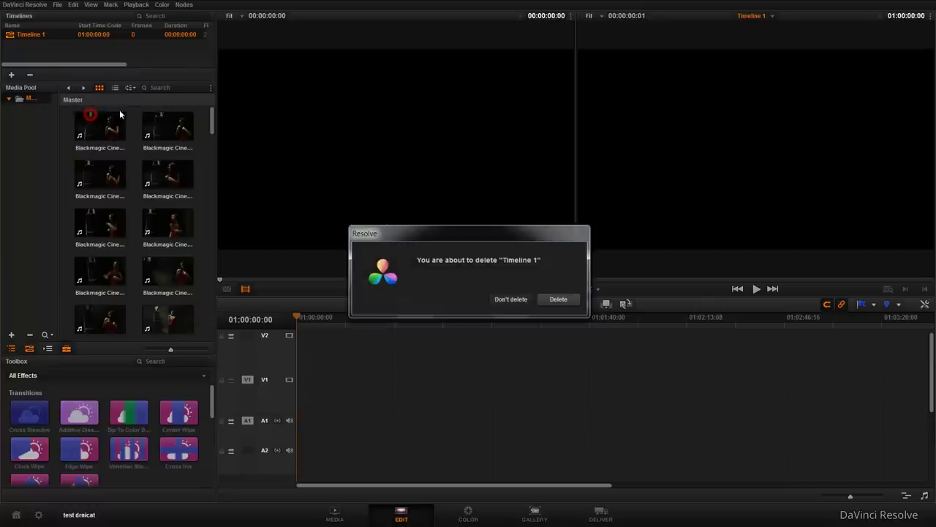
{"action": "left_click", "coordinate": [556, 300]}
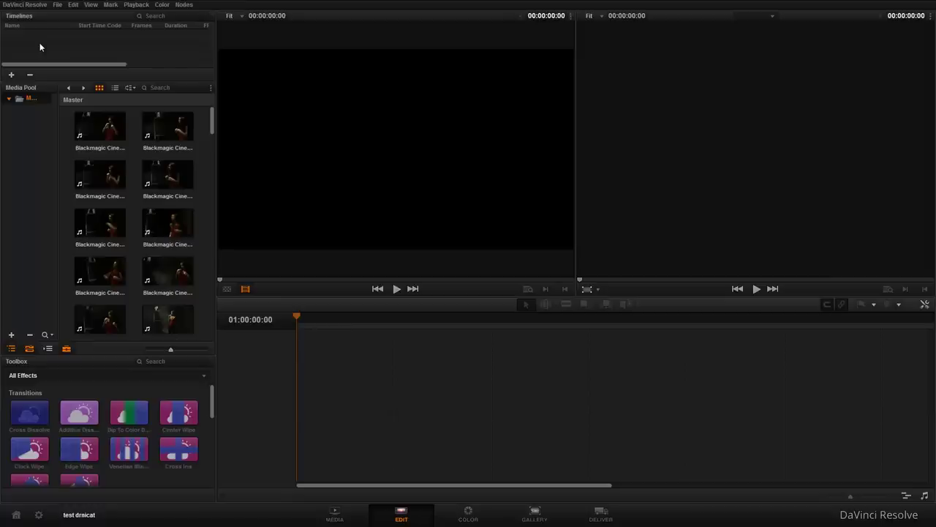
- Create a new empty timeline named 'CSENA BOX' from the Timelines list
{"action": "right_click", "coordinate": [38, 39]}
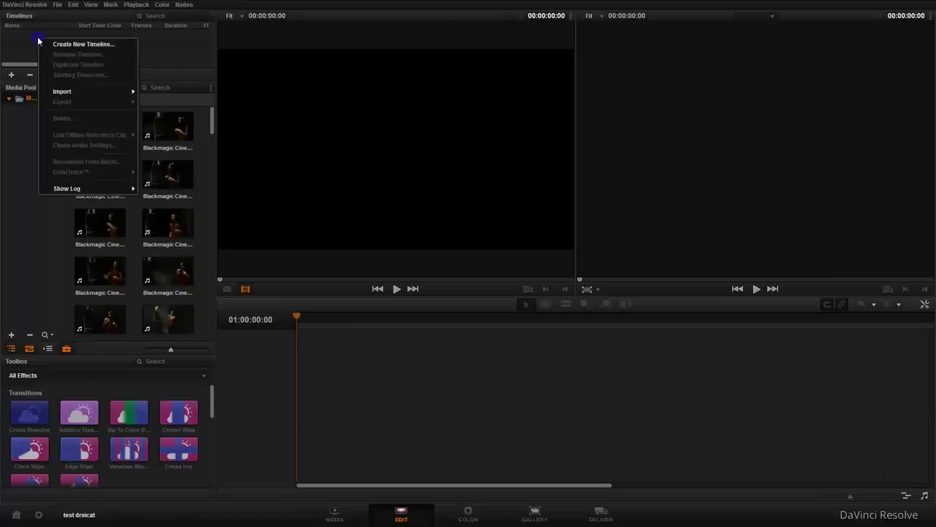
{"action": "left_click", "coordinate": [102, 45]}
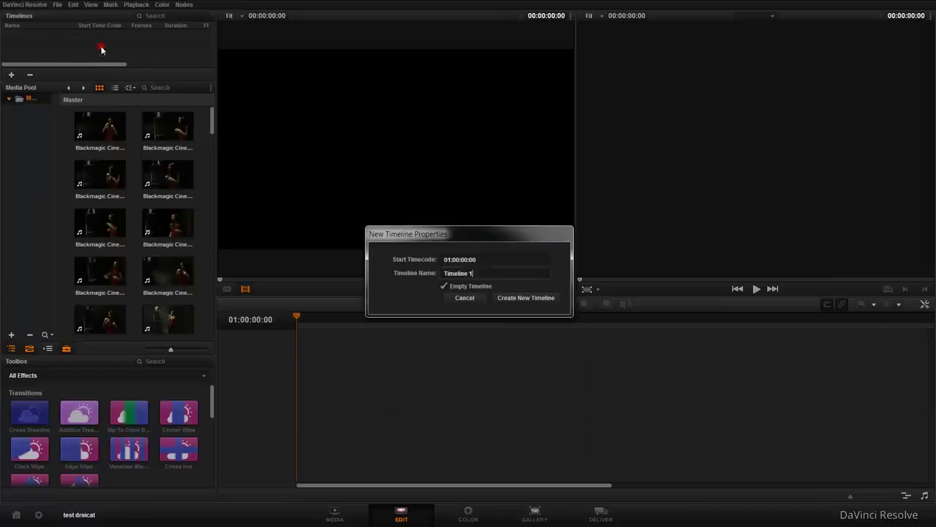
{"action": "double_click", "coordinate": [480, 273]}
{"action": "type", "text": "CNE"}
{"action": "key", "text": "BackSpace"}
{"action": "type", "text": "SENA BOX"}
{"action": "left_click", "coordinate": [495, 297]}
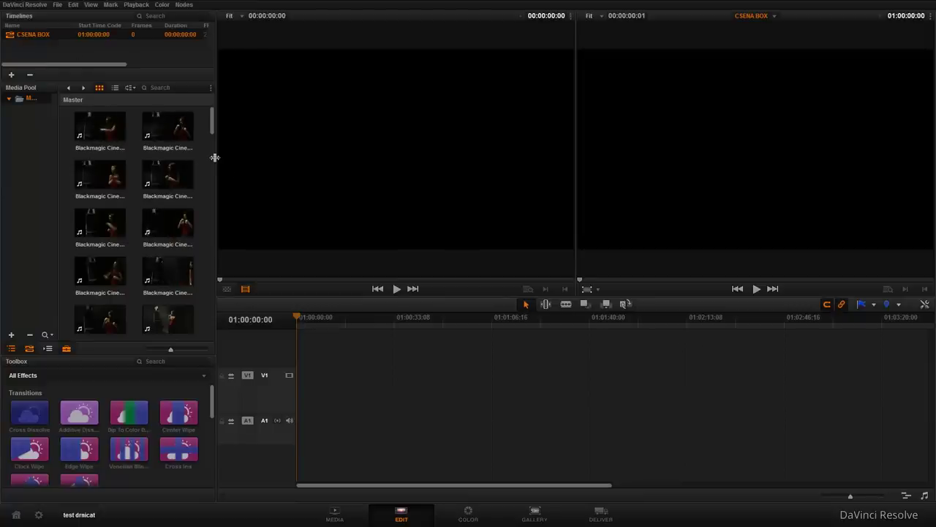
- Widen the Media Pool and switch between list and thumbnail views of the clips
{"action": "left_click_drag", "start_coordinate": [215, 157], "coordinate": [308, 162]}
{"action": "scroll", "coordinate": [301, 139], "scroll_direction": "down", "scroll_amount": 1}
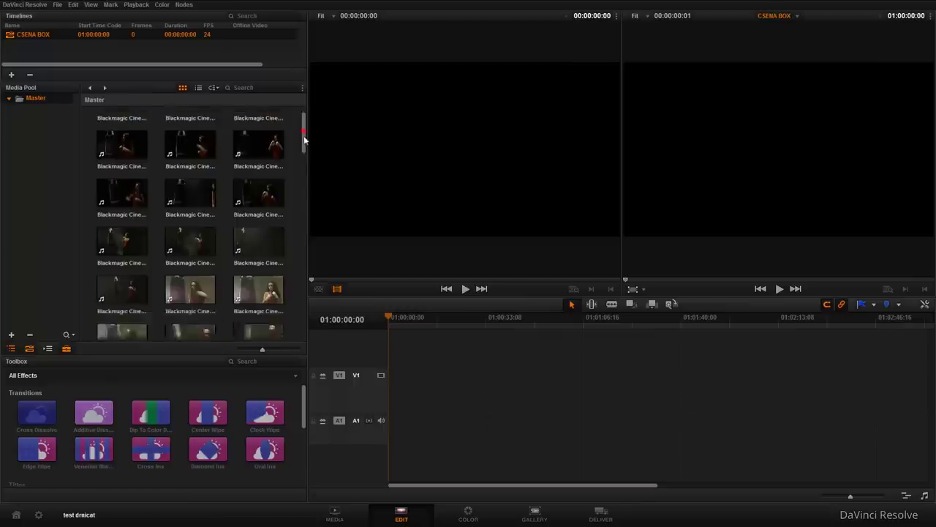
{"action": "left_click", "coordinate": [198, 88]}
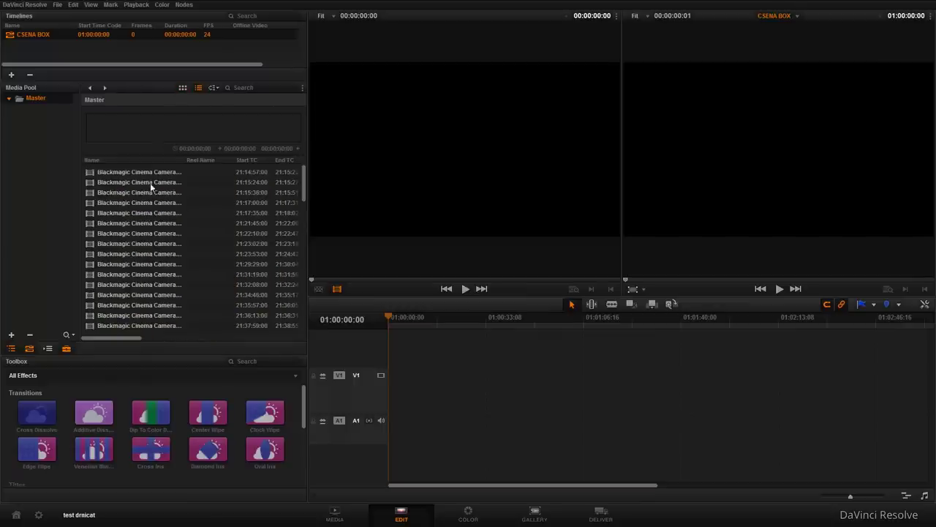
{"action": "left_click", "coordinate": [186, 88]}
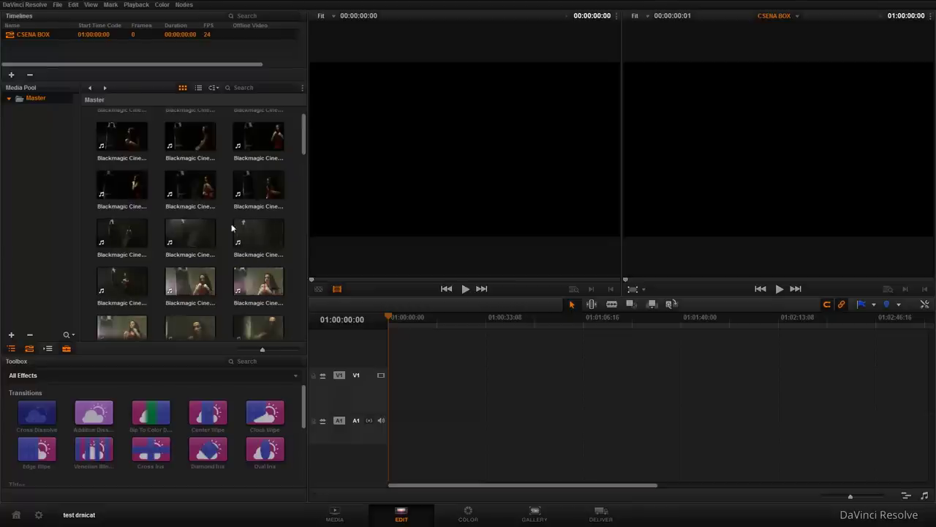
- Place three clips end to end on V1/A1 and return the playhead to the start
{"action": "left_click_drag", "start_coordinate": [196, 281], "coordinate": [380, 393]}
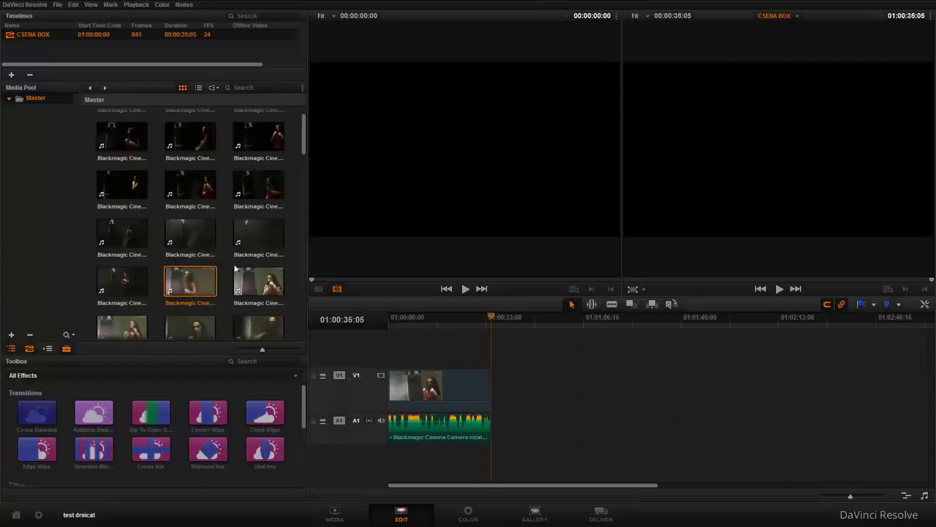
{"action": "mouse_move", "coordinate": [190, 184]}
{"action": "left_mouse_down"}
{"action": "mouse_move", "coordinate": [414, 302]}
{"action": "mouse_move", "coordinate": [501, 410]}
{"action": "left_mouse_up"}
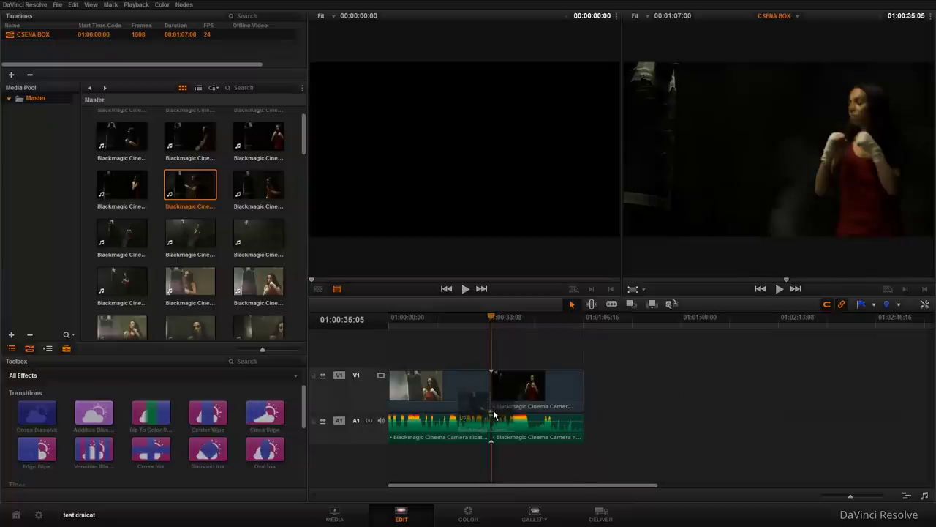
{"action": "left_click", "coordinate": [305, 149]}
{"action": "left_click_drag", "start_coordinate": [258, 161], "coordinate": [587, 412]}
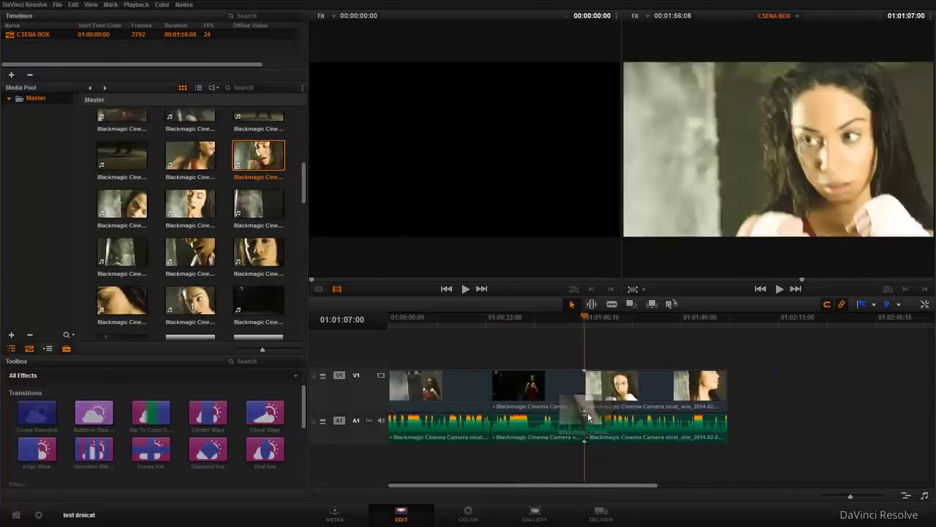
{"action": "left_click_drag", "start_coordinate": [492, 322], "coordinate": [360, 320]}
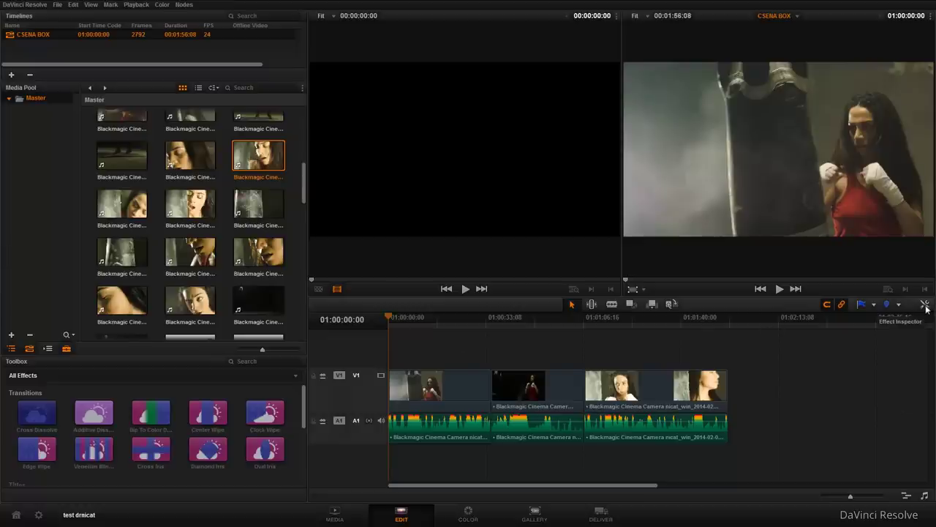
- Select the first clip and open its Transform settings in the Inspector, trying a pan
{"action": "key", "text": "shift+v"}
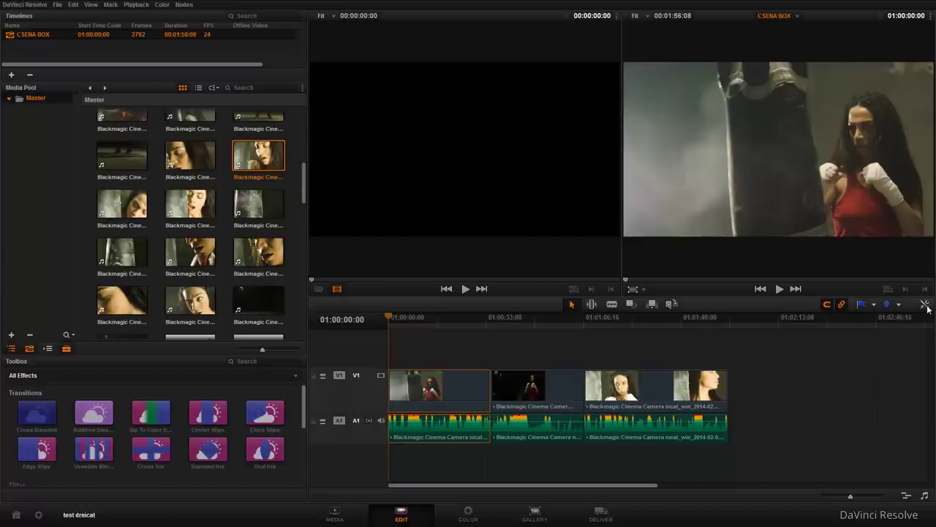
{"action": "left_click", "coordinate": [924, 304]}
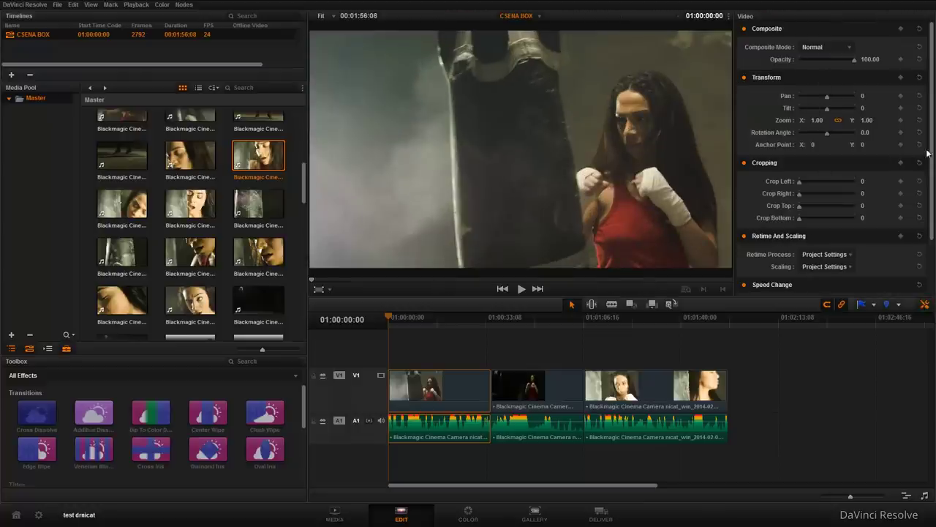
{"action": "scroll", "coordinate": [927, 152], "scroll_direction": "down", "scroll_amount": 3}
{"action": "scroll", "coordinate": [932, 135], "scroll_direction": "up", "scroll_amount": 3}
{"action": "left_click_drag", "start_coordinate": [828, 97], "coordinate": [826, 98]}
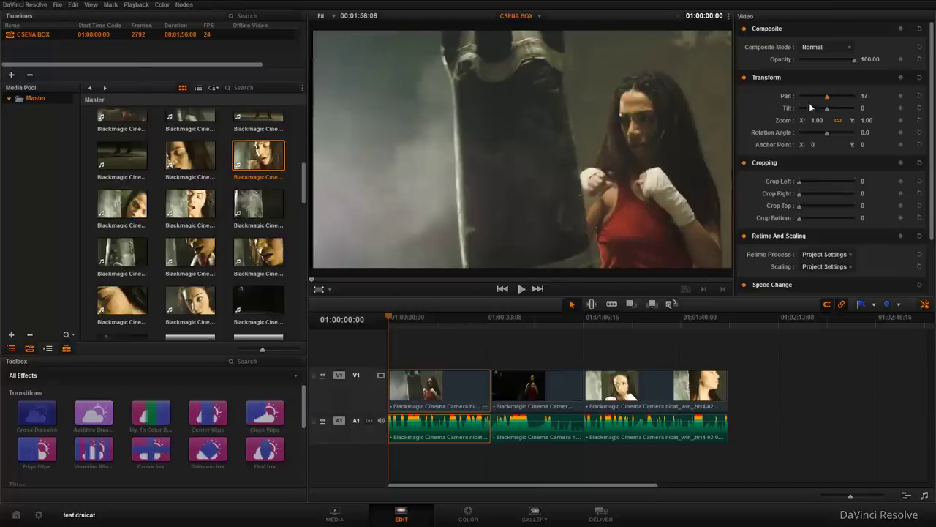
- Set the viewer scale to 50%, then down to 12.5%
{"action": "left_click", "coordinate": [333, 16]}
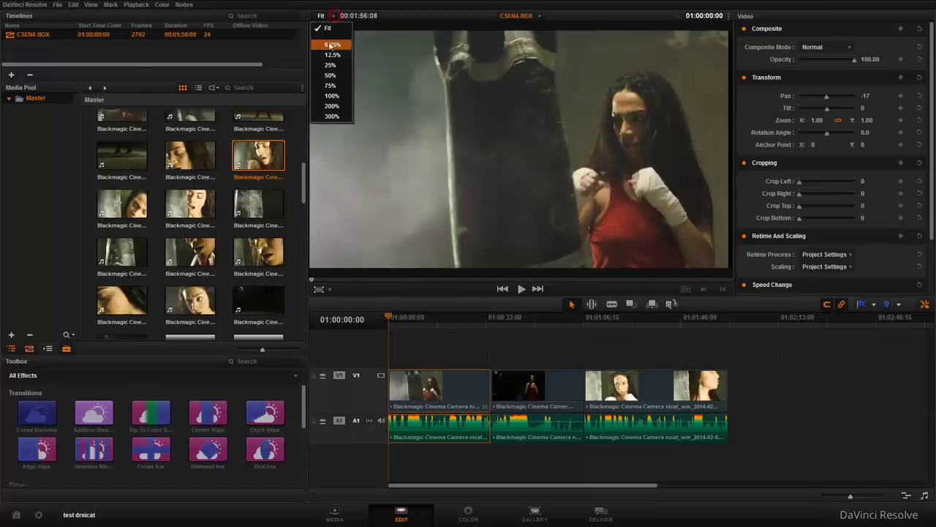
{"action": "left_click", "coordinate": [339, 76]}
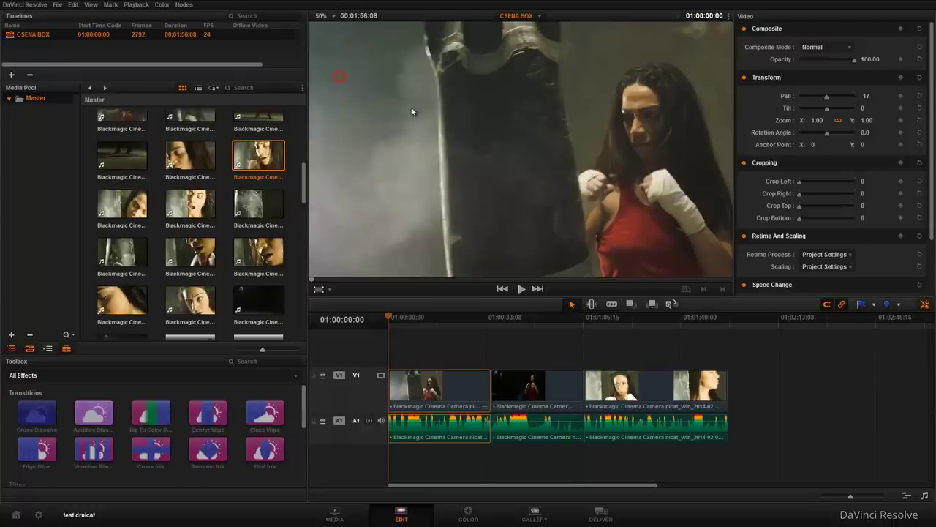
{"action": "left_click", "coordinate": [333, 16]}
{"action": "left_click", "coordinate": [332, 54]}
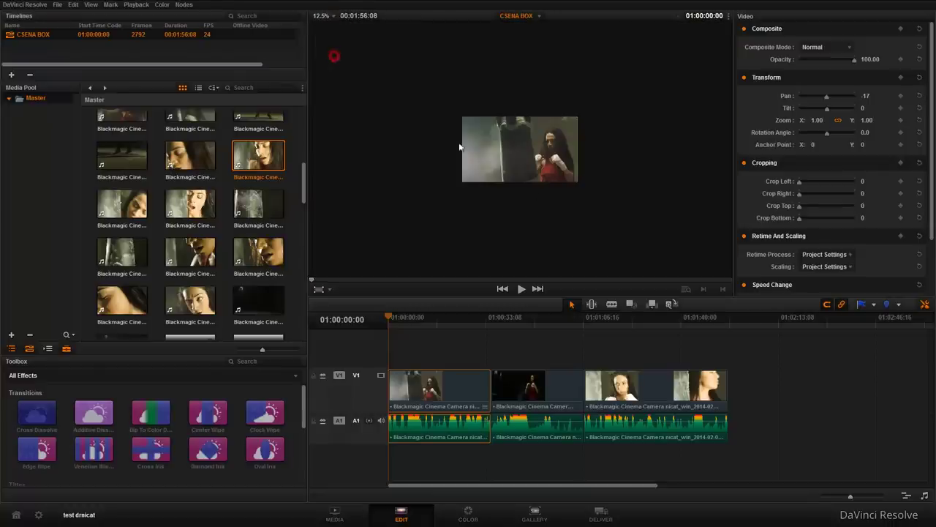
{"action": "scroll", "coordinate": [581, 187], "scroll_direction": "up", "scroll_amount": 2}
{"action": "scroll", "coordinate": [580, 185], "scroll_direction": "up", "scroll_amount": 2}
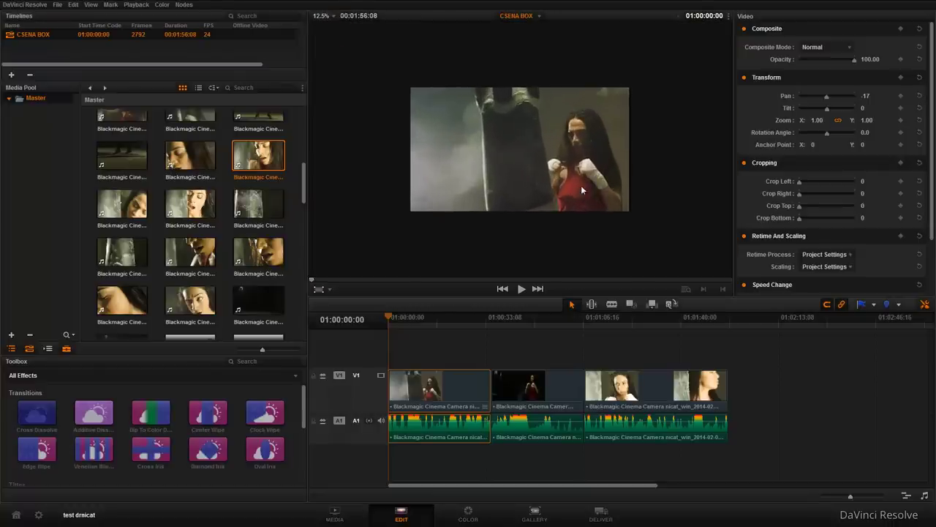
{"action": "scroll", "coordinate": [579, 181], "scroll_direction": "up", "scroll_amount": 3}
{"action": "scroll", "coordinate": [576, 182], "scroll_direction": "up", "scroll_amount": 3}
{"action": "scroll", "coordinate": [577, 182], "scroll_direction": "down", "scroll_amount": 2}
{"action": "scroll", "coordinate": [575, 176], "scroll_direction": "down", "scroll_amount": 1}
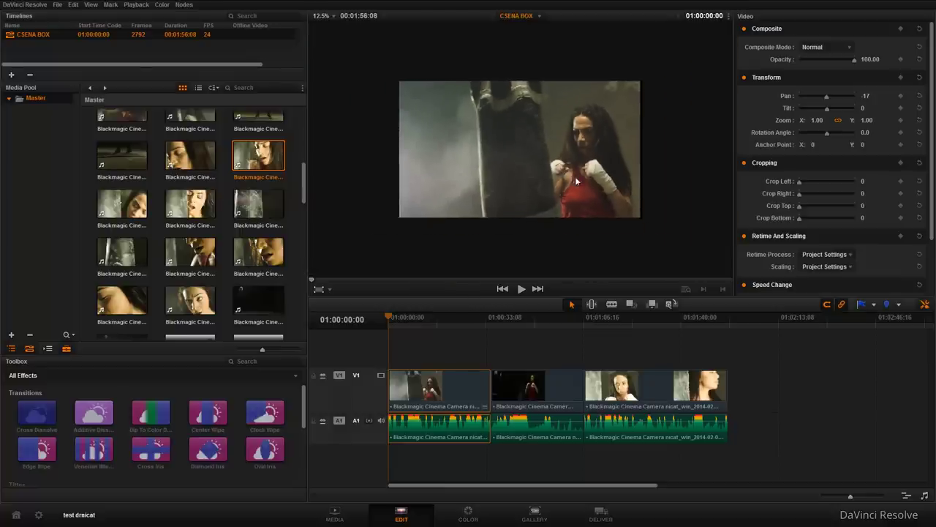
{"action": "scroll", "coordinate": [575, 176], "scroll_direction": "up", "scroll_amount": 3}
{"action": "scroll", "coordinate": [574, 186], "scroll_direction": "down", "scroll_amount": 2}
{"action": "scroll", "coordinate": [574, 187], "scroll_direction": "down", "scroll_amount": 2}
{"action": "scroll", "coordinate": [574, 187], "scroll_direction": "up", "scroll_amount": 2}
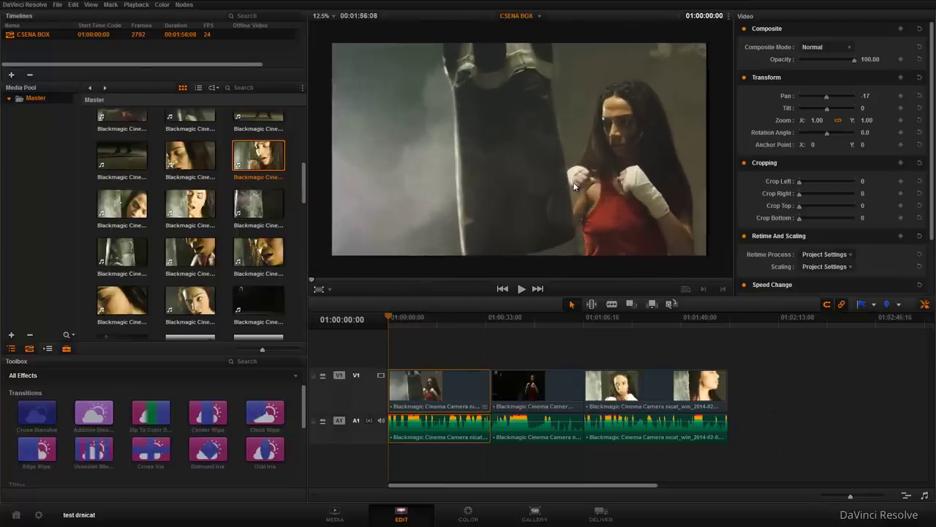
{"action": "scroll", "coordinate": [574, 186], "scroll_direction": "up", "scroll_amount": 2}
{"action": "scroll", "coordinate": [575, 187], "scroll_direction": "up", "scroll_amount": 1}
{"action": "scroll", "coordinate": [574, 187], "scroll_direction": "down", "scroll_amount": 2}
{"action": "scroll", "coordinate": [574, 187], "scroll_direction": "up", "scroll_amount": 2}
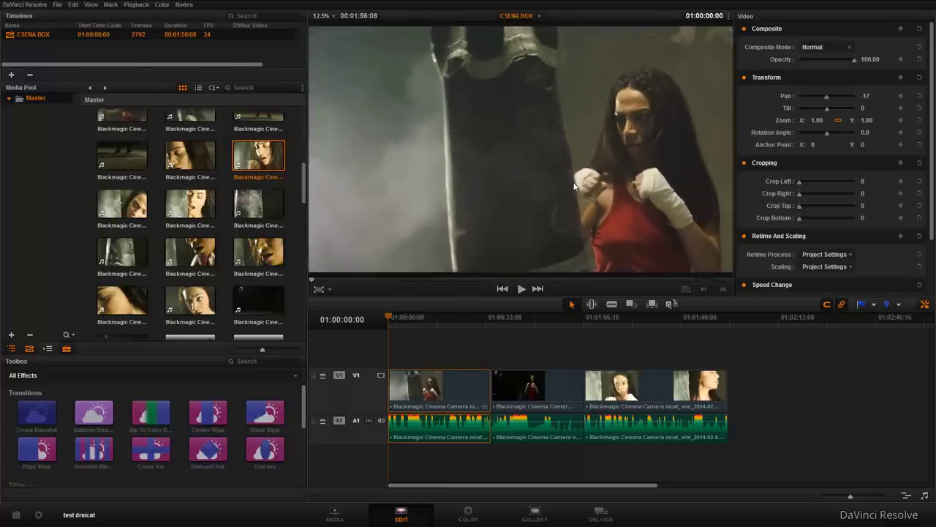
{"action": "scroll", "coordinate": [575, 186], "scroll_direction": "down", "scroll_amount": 1}
- Shift the image upward, then reset zoom to 1.00 and tilt and pan to 0
{"action": "mouse_move", "coordinate": [829, 110]}
{"action": "left_mouse_down"}
{"action": "mouse_move", "coordinate": [828, 121]}
{"action": "mouse_move", "coordinate": [841, 122]}
{"action": "mouse_move", "coordinate": [805, 121]}
{"action": "left_mouse_up"}
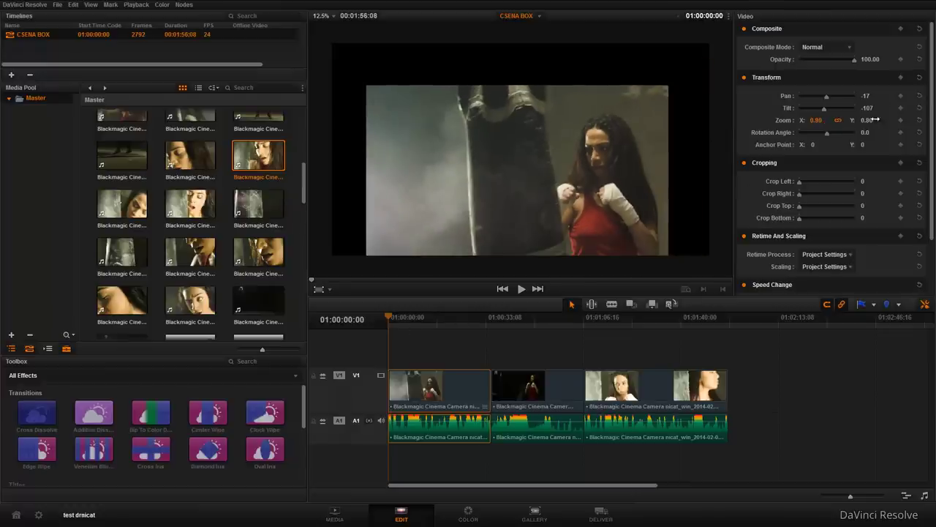
{"action": "left_click", "coordinate": [920, 120]}
{"action": "left_click", "coordinate": [920, 108]}
{"action": "left_click", "coordinate": [920, 95]}
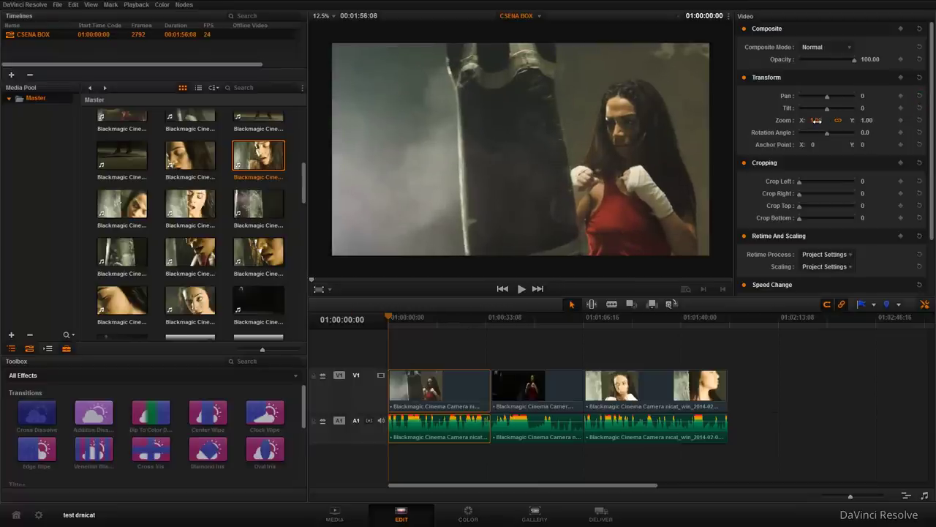
- Keyframe Zoom at 0.44 at the start and about 1.00 at 01:00:08:12
{"action": "left_click_drag", "start_coordinate": [818, 120], "coordinate": [768, 120]}
{"action": "left_click", "coordinate": [901, 120]}
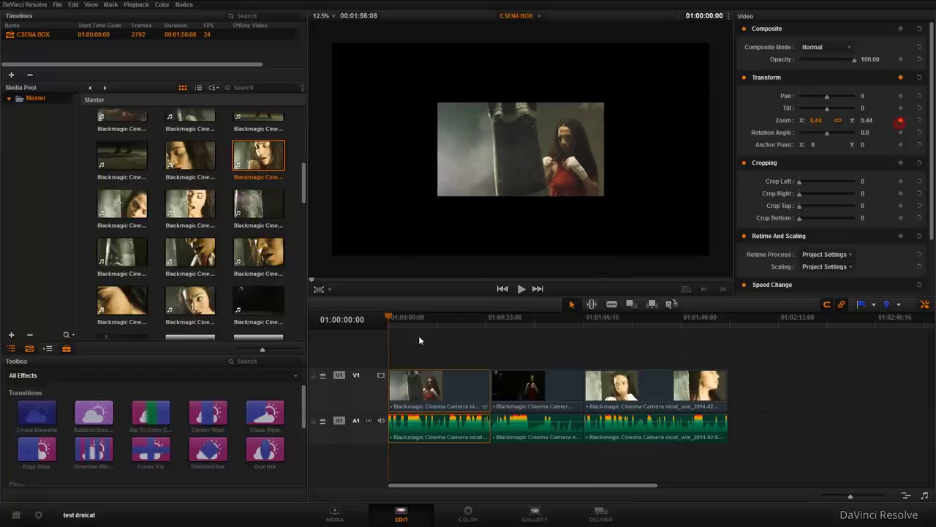
{"action": "left_click", "coordinate": [413, 319]}
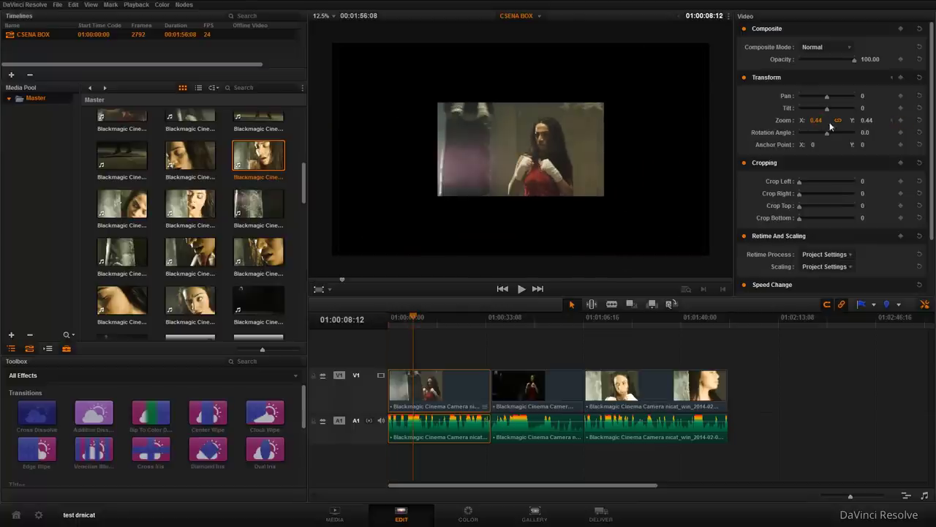
{"action": "left_click_drag", "start_coordinate": [816, 120], "coordinate": [824, 120]}
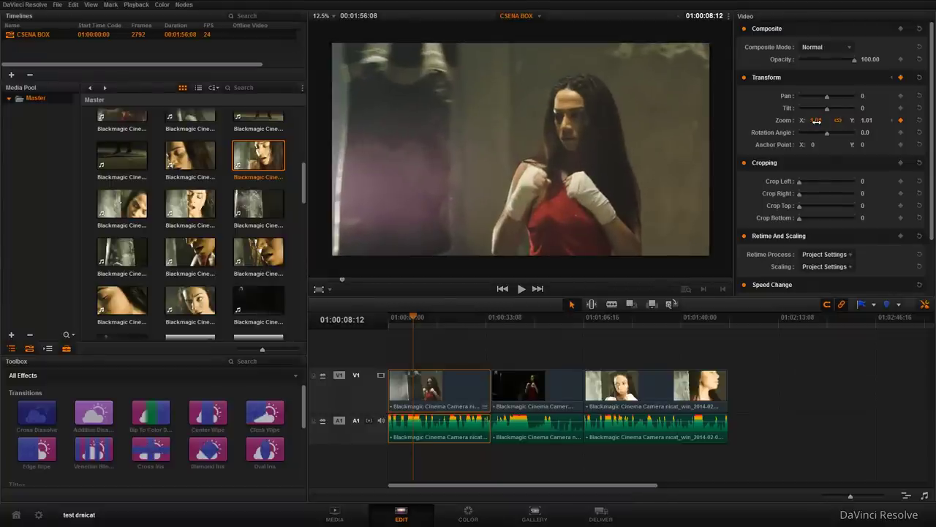
{"action": "left_click", "coordinate": [816, 120]}
{"action": "left_click_drag", "start_coordinate": [818, 120], "coordinate": [819, 120]}
{"action": "left_click_drag", "start_coordinate": [415, 317], "coordinate": [388, 318]}
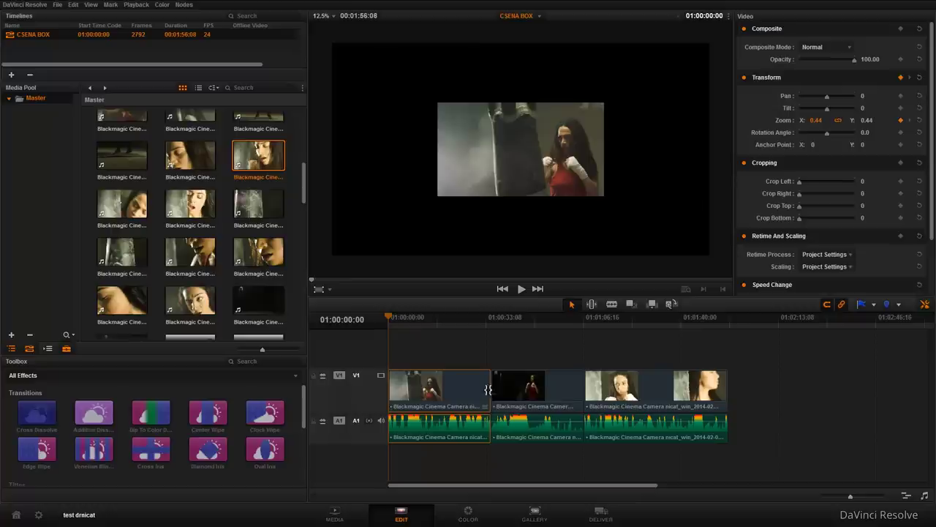
- Lower the first clip's audio volume to -25.73 and play the timeline to hear it
{"action": "left_click", "coordinate": [447, 432]}
{"action": "left_click", "coordinate": [447, 432]}
{"action": "left_click", "coordinate": [447, 434]}
{"action": "left_click_drag", "start_coordinate": [844, 48], "coordinate": [834, 48]}
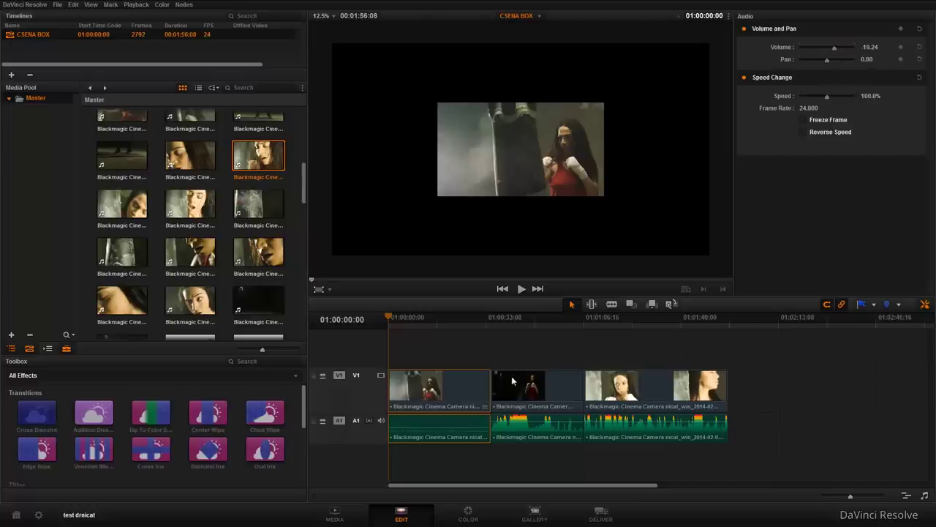
{"action": "left_click_drag", "start_coordinate": [835, 48], "coordinate": [832, 50]}
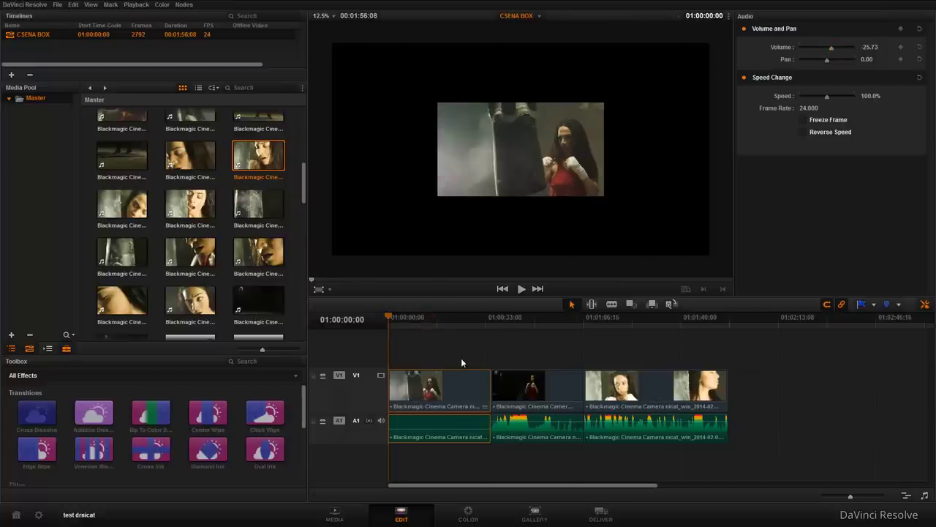
{"action": "key", "text": "space"}
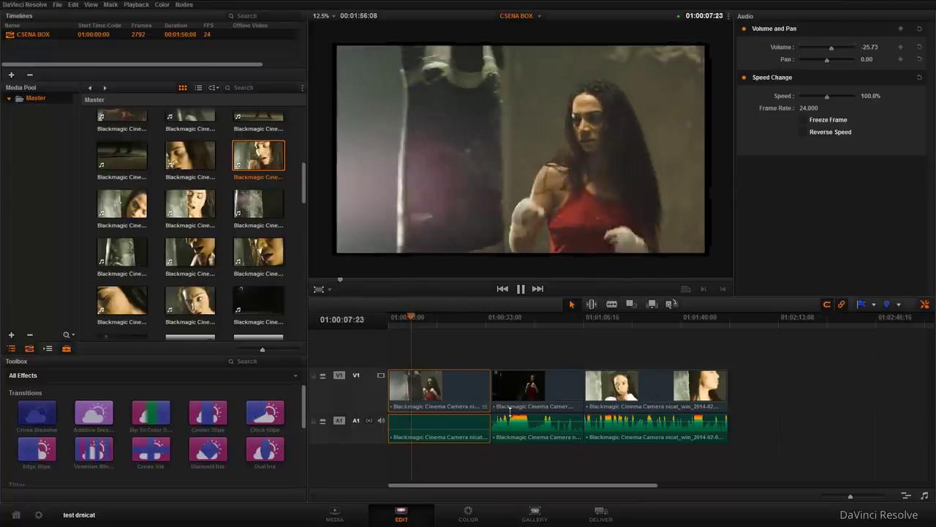
- Reset the first clip's zoom to 1.00, then try and reset its rotation and top/bottom crop
{"action": "left_click", "coordinate": [440, 395]}
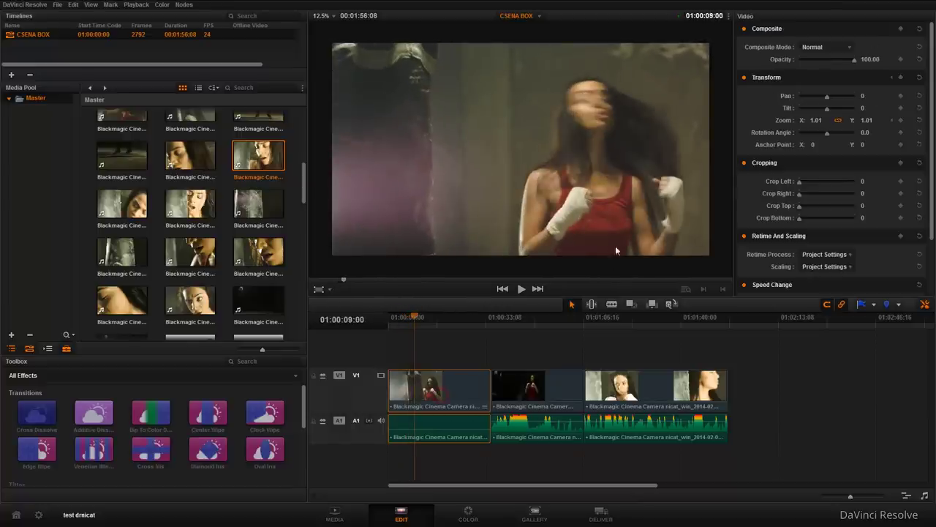
{"action": "left_click", "coordinate": [920, 120]}
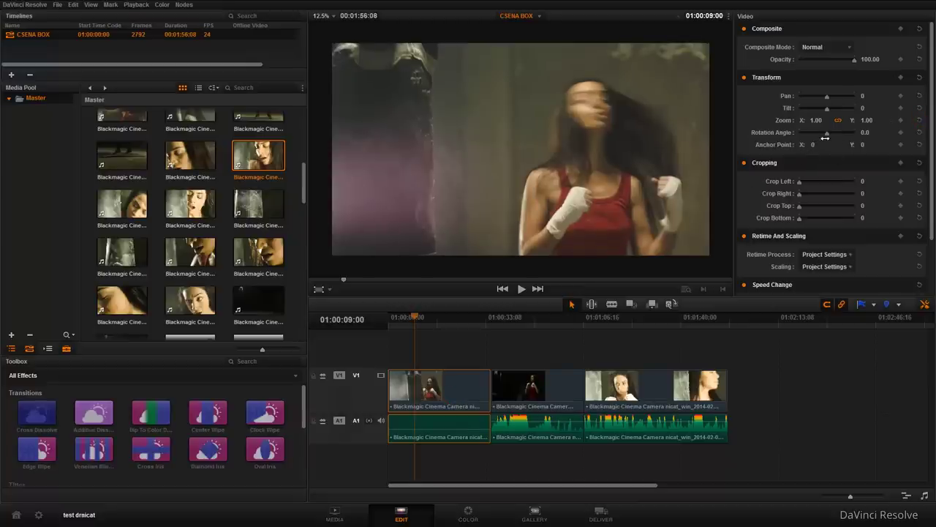
{"action": "mouse_move", "coordinate": [828, 138]}
{"action": "left_mouse_down"}
{"action": "mouse_move", "coordinate": [812, 141]}
{"action": "mouse_move", "coordinate": [875, 144]}
{"action": "mouse_move", "coordinate": [827, 136]}
{"action": "left_mouse_up"}
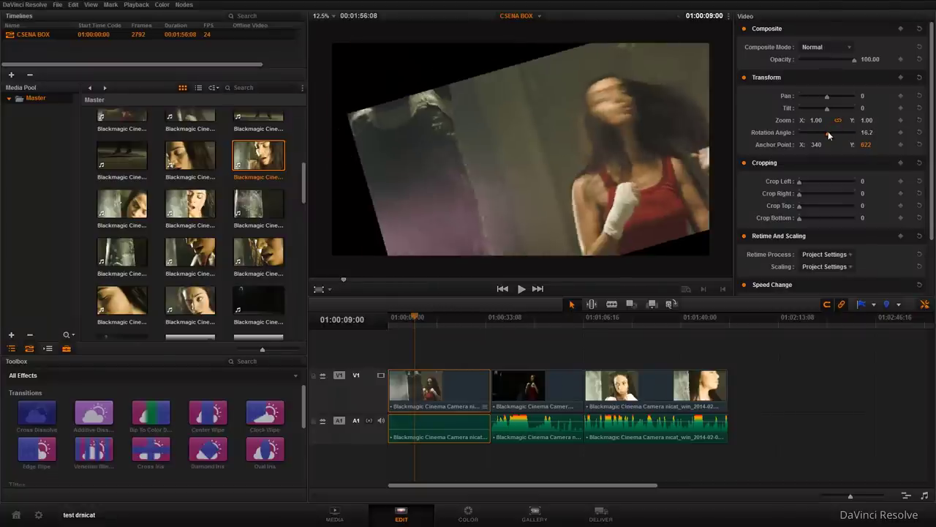
{"action": "left_click", "coordinate": [919, 144]}
{"action": "left_click", "coordinate": [919, 132]}
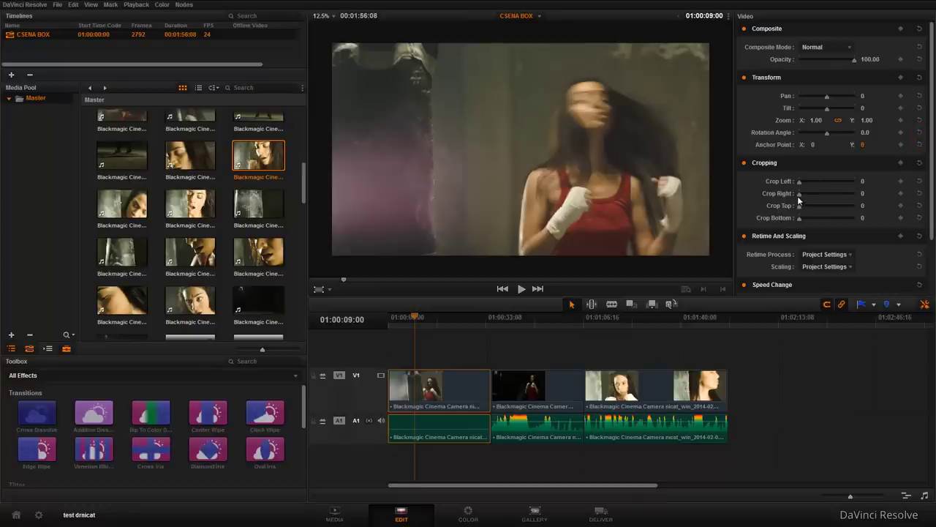
{"action": "left_click_drag", "start_coordinate": [801, 208], "coordinate": [806, 218]}
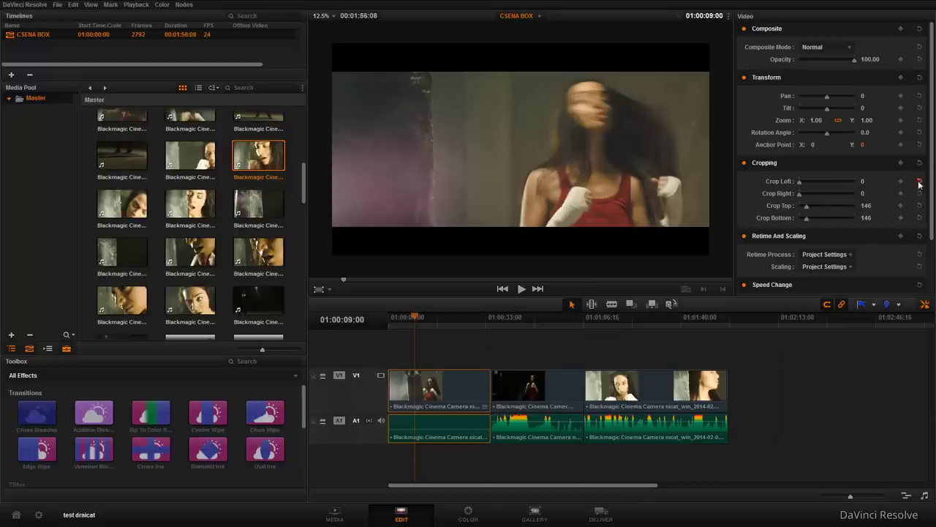
{"action": "left_click", "coordinate": [920, 205]}
{"action": "left_click", "coordinate": [919, 217]}
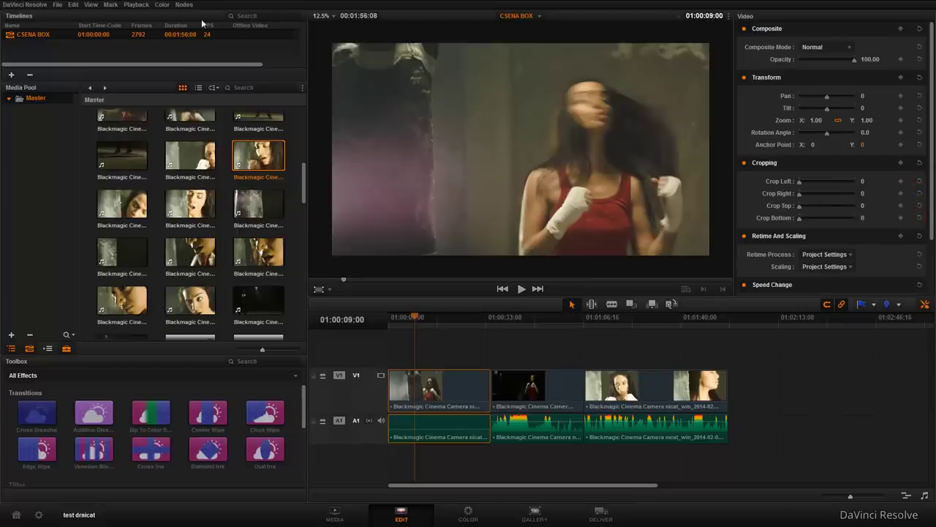
- Look through the Color menu's Output Blanking options and close it without choosing any
{"action": "left_click", "coordinate": [162, 5]}
{"action": "mouse_move", "coordinate": [203, 190]}
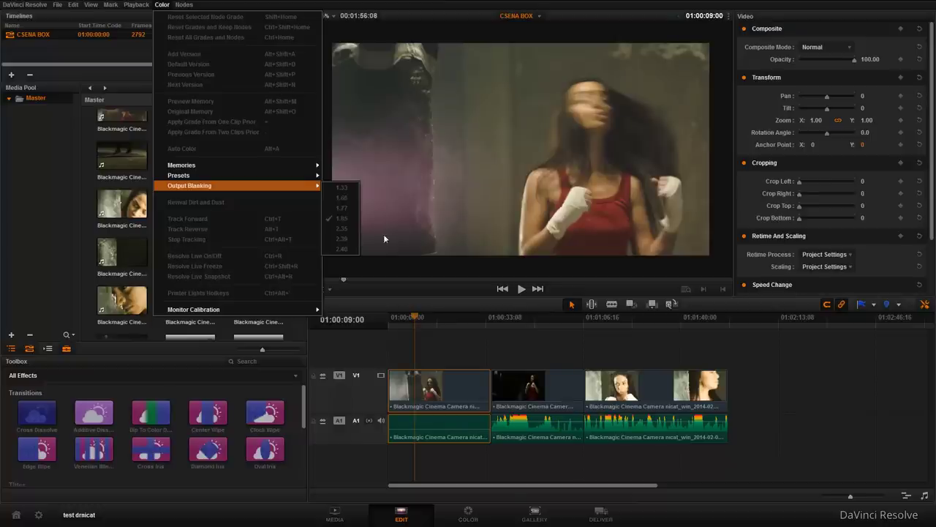
{"action": "left_click", "coordinate": [845, 171]}
- Try a left crop, reset it to zero, and open the Retime Process choices
{"action": "mouse_move", "coordinate": [800, 183]}
{"action": "left_mouse_down"}
{"action": "mouse_move", "coordinate": [811, 182]}
{"action": "mouse_move", "coordinate": [790, 185]}
{"action": "left_mouse_up"}
{"action": "left_click", "coordinate": [922, 181]}
{"action": "scroll", "coordinate": [934, 201], "scroll_direction": "down", "scroll_amount": 2}
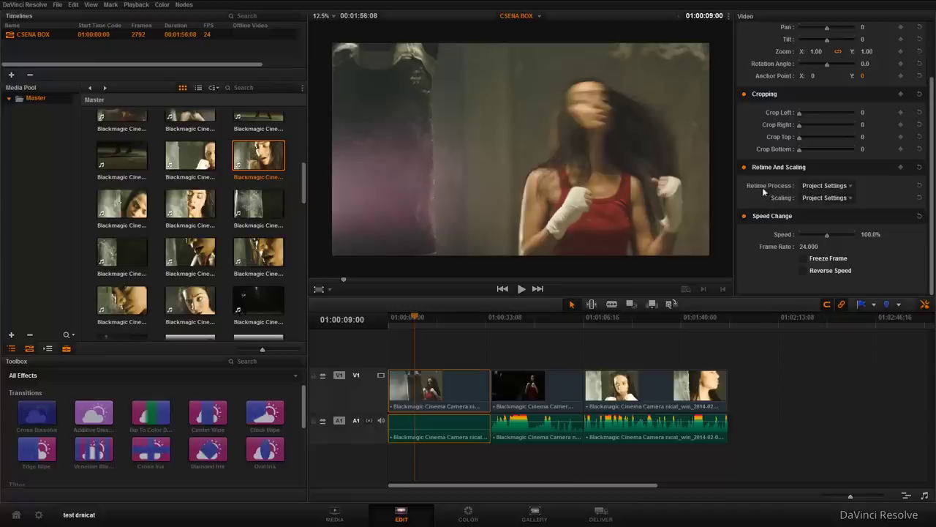
{"action": "left_click", "coordinate": [821, 185]}
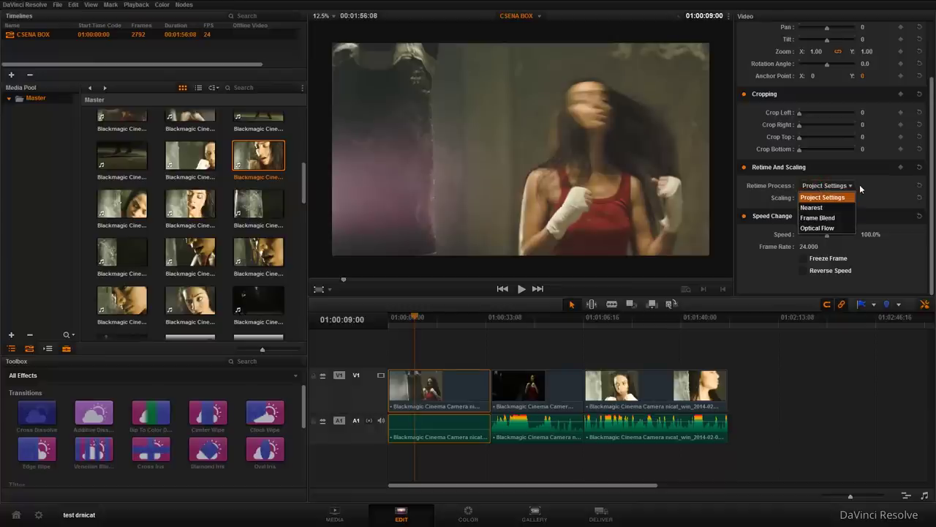
- Set Retime Process to Optical Flow, slow the first clip to about 35% and play it
{"action": "left_click", "coordinate": [817, 228]}
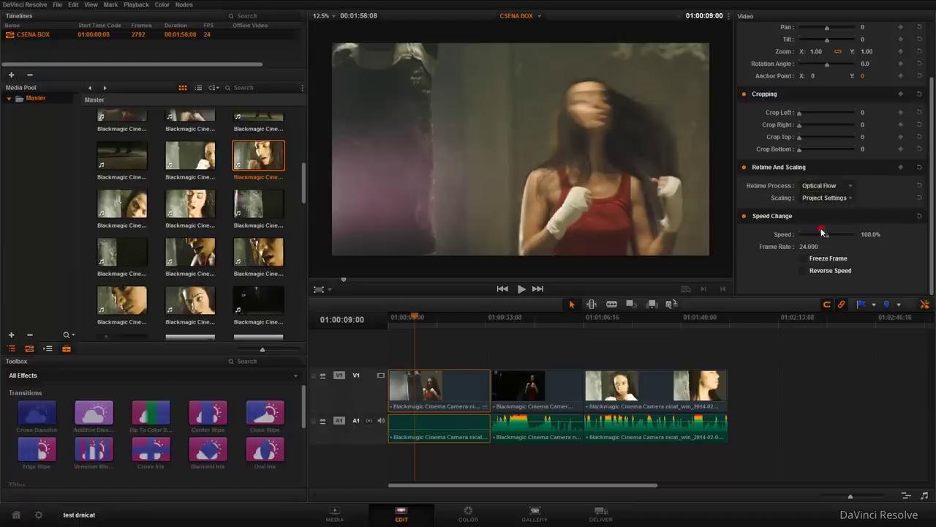
{"action": "left_click_drag", "start_coordinate": [415, 318], "coordinate": [419, 322]}
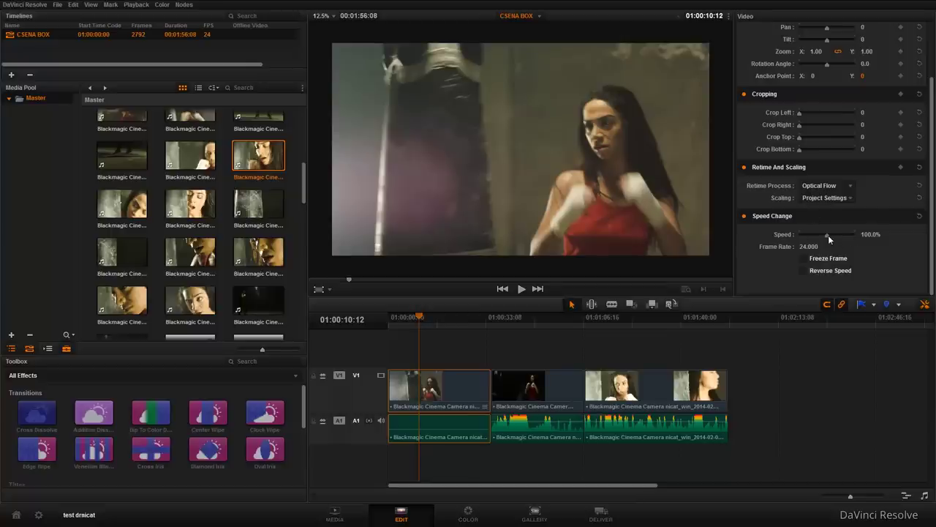
{"action": "left_click_drag", "start_coordinate": [827, 235], "coordinate": [821, 238]}
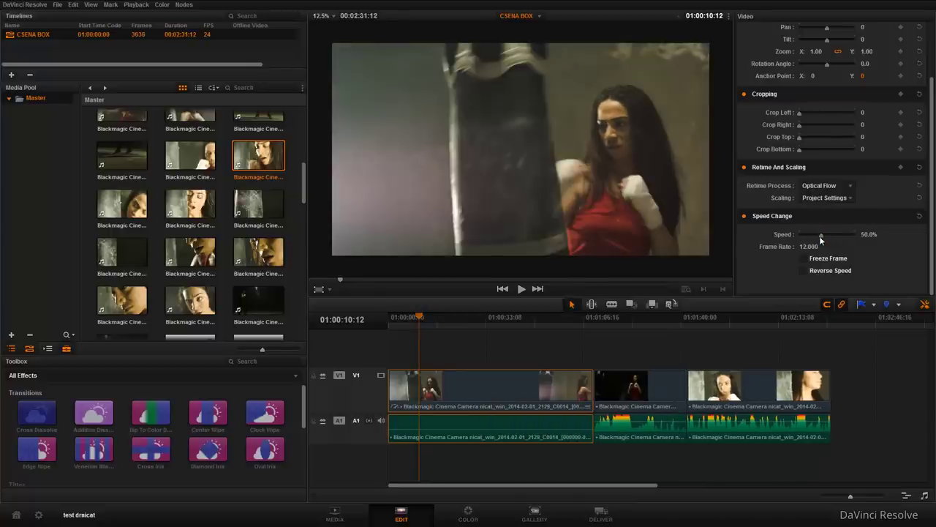
{"action": "left_click", "coordinate": [404, 320]}
{"action": "key", "text": "space"}
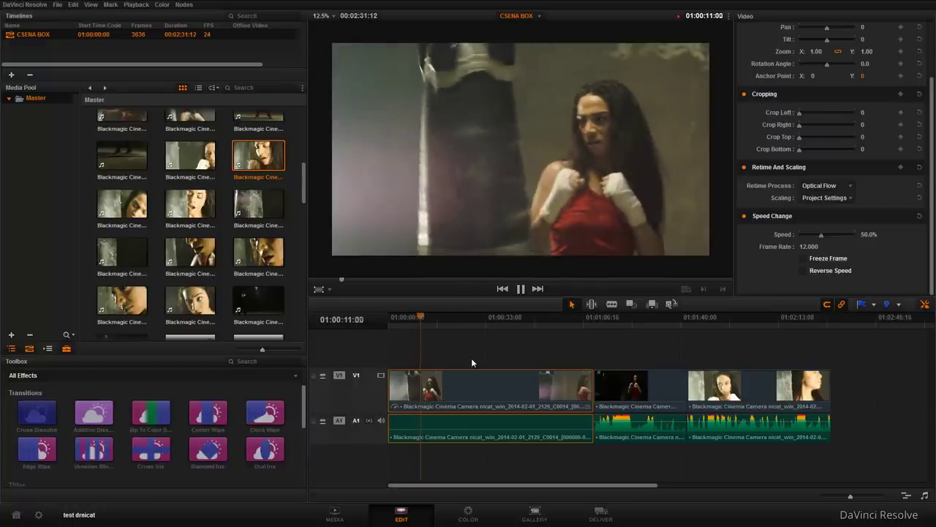
{"action": "left_click_drag", "start_coordinate": [822, 234], "coordinate": [818, 237]}
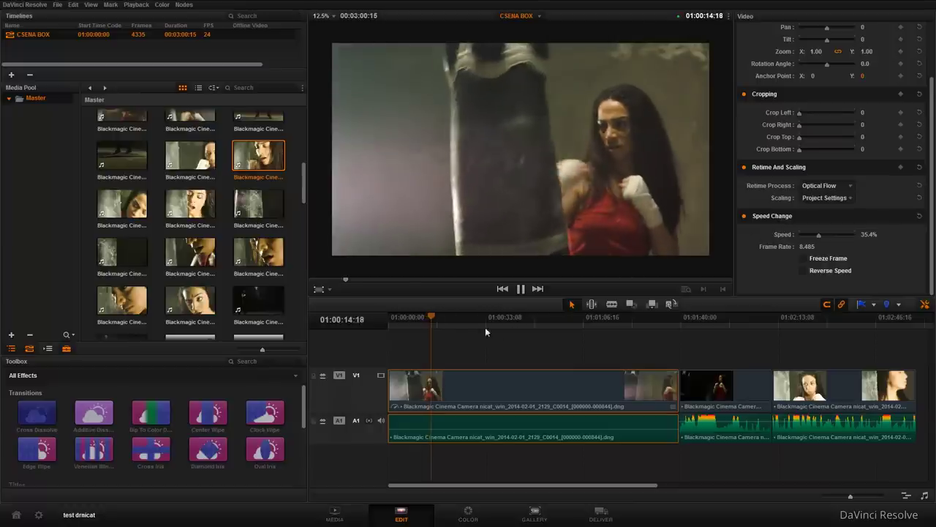
{"action": "left_click_drag", "start_coordinate": [481, 317], "coordinate": [505, 317]}
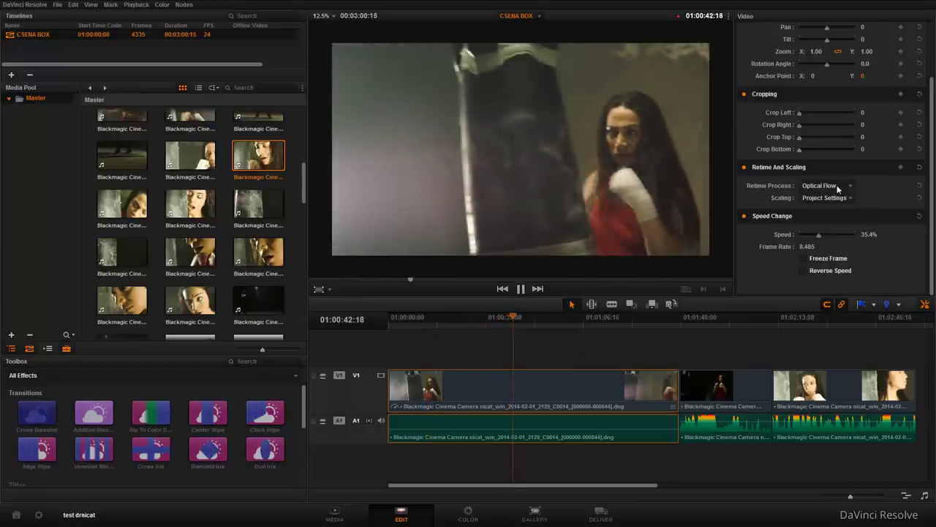
- Set Retime Process back to Project Settings and reset the speed to 100%
{"action": "left_click", "coordinate": [838, 187]}
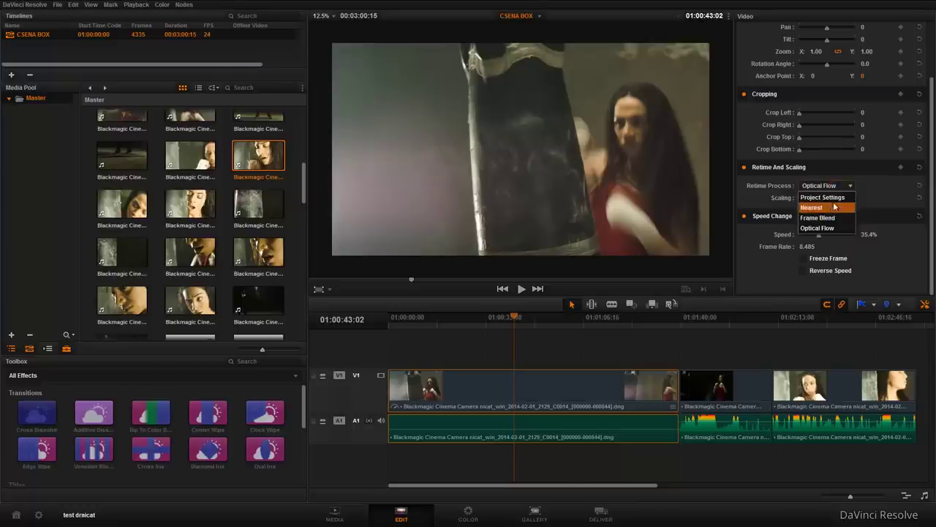
{"action": "left_click", "coordinate": [832, 198]}
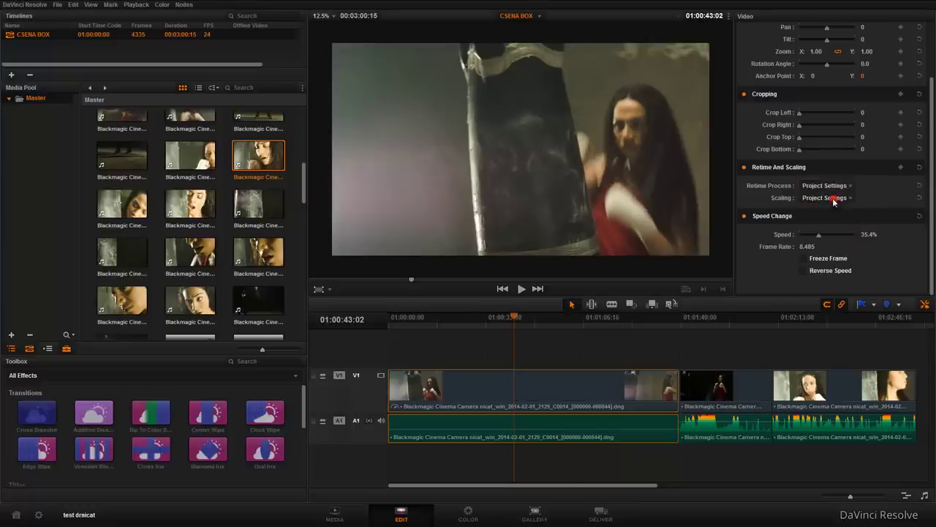
{"action": "left_click", "coordinate": [920, 216]}
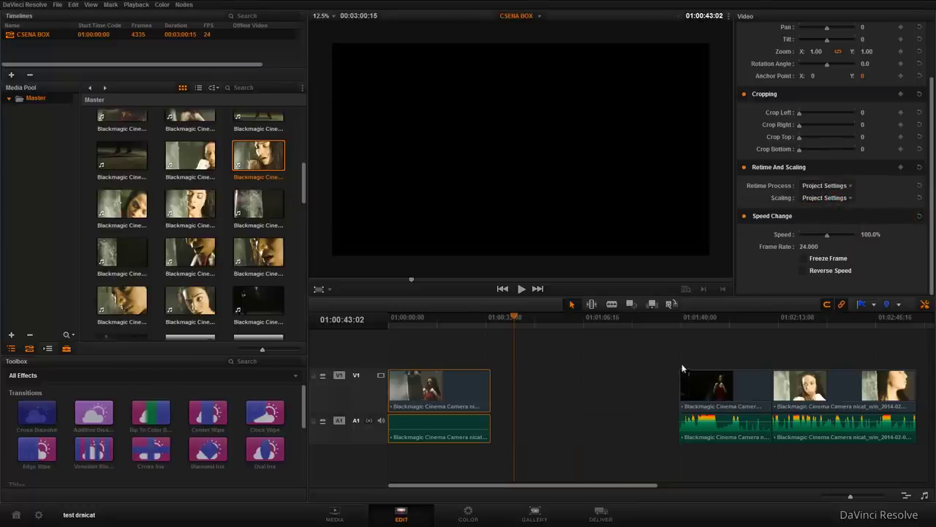
- Move the two clips after the gap left so they butt against the first clip
{"action": "left_click_drag", "start_coordinate": [682, 369], "coordinate": [917, 444]}
{"action": "left_click_drag", "start_coordinate": [725, 409], "coordinate": [537, 410]}
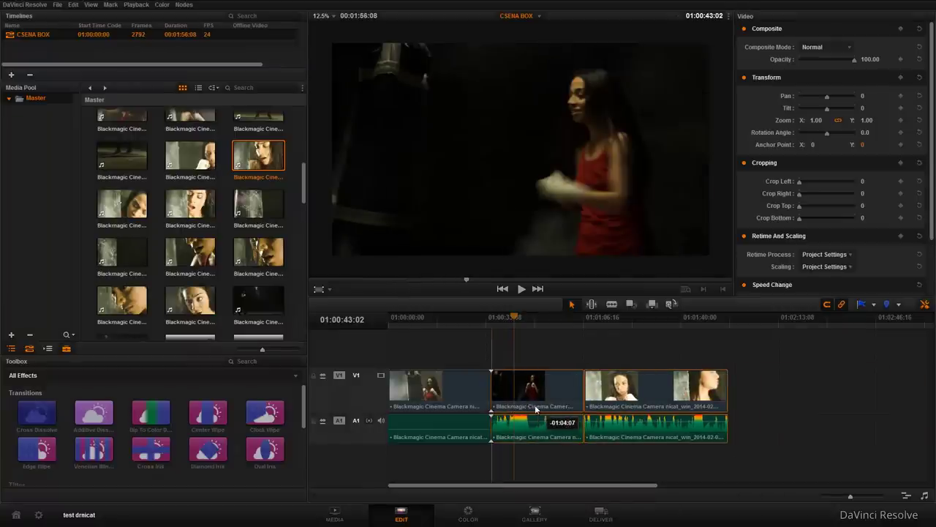
{"action": "left_click", "coordinate": [433, 316]}
{"action": "scroll", "coordinate": [933, 238], "scroll_direction": "down", "scroll_amount": 1}
{"action": "left_click_drag", "start_coordinate": [933, 238], "coordinate": [934, 280]}
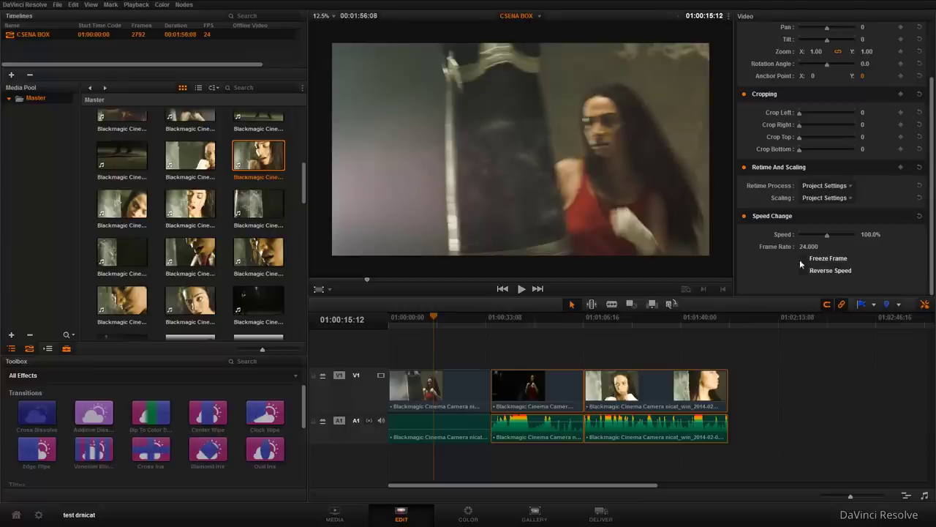
- Turn on Freeze Frame for the first clip, play it back, then turn it off
{"action": "left_click", "coordinate": [429, 392]}
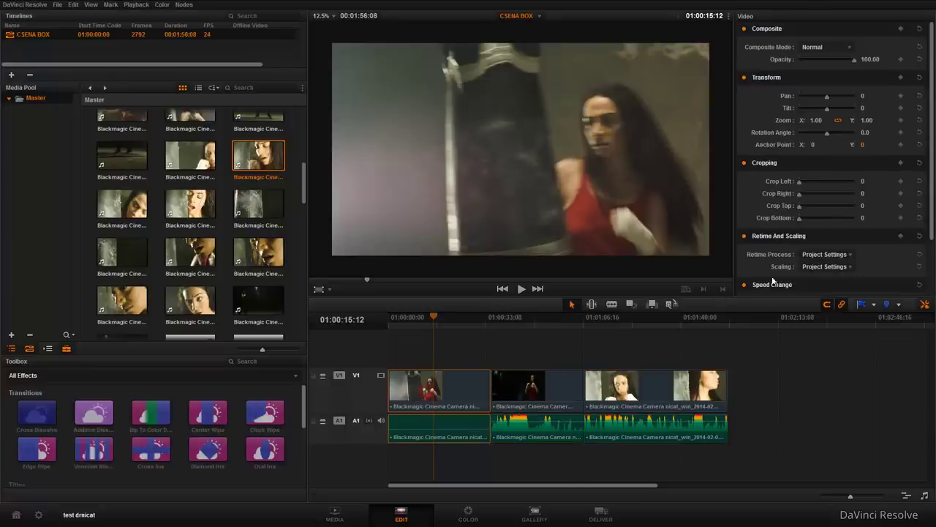
{"action": "scroll", "coordinate": [930, 232], "scroll_direction": "down", "scroll_amount": 3}
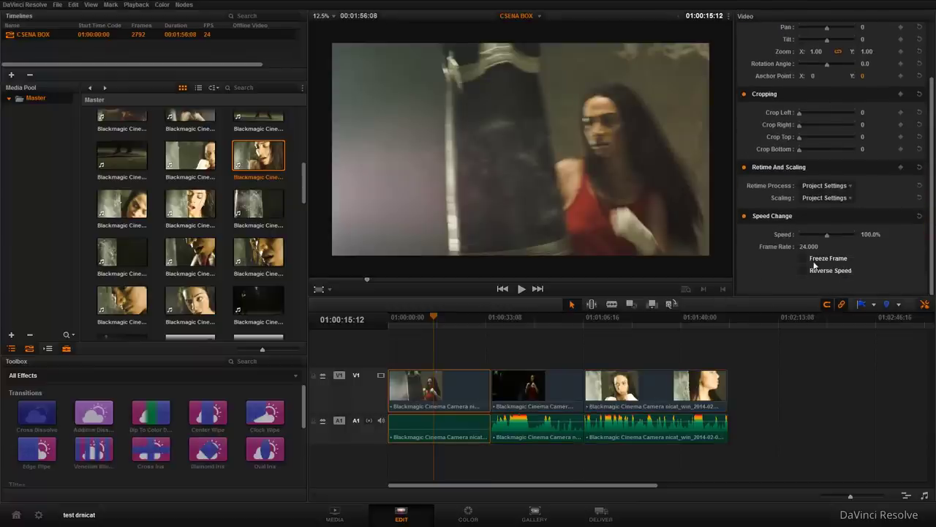
{"action": "left_click", "coordinate": [805, 259]}
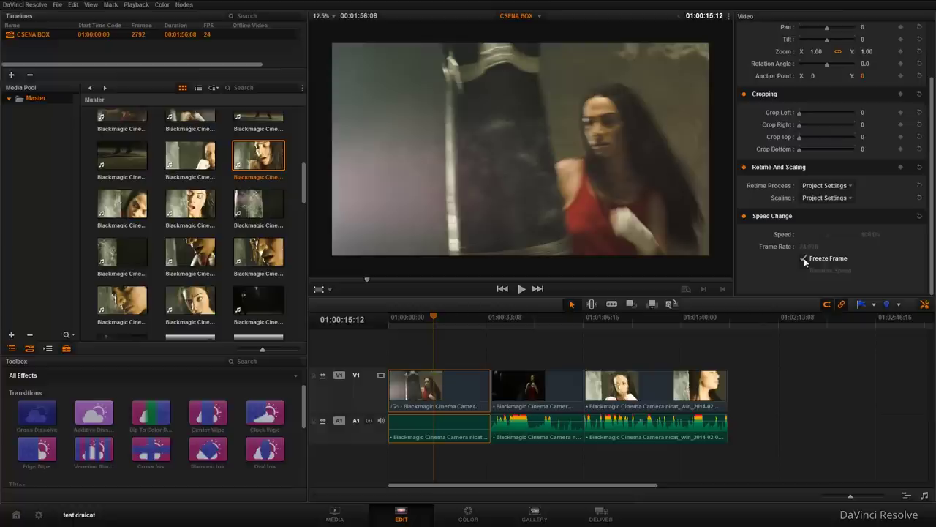
{"action": "left_click", "coordinate": [407, 319]}
{"action": "key", "text": "space"}
{"action": "left_click_drag", "start_coordinate": [431, 324], "coordinate": [461, 330]}
{"action": "left_click", "coordinate": [804, 258]}
{"action": "left_click_drag", "start_coordinate": [442, 340], "coordinate": [437, 329]}
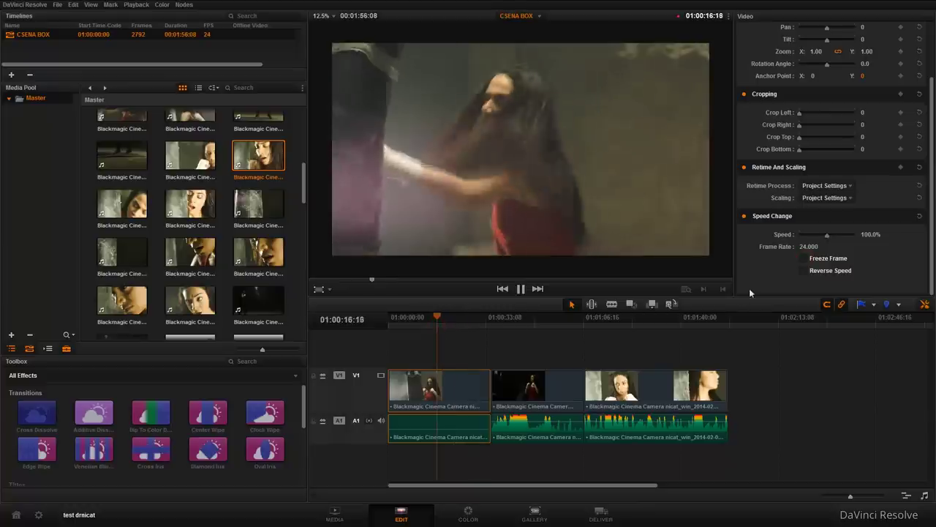
- Set the first clip to play in reverse, preview it from the start, then turn reverse off
{"action": "left_click", "coordinate": [804, 270]}
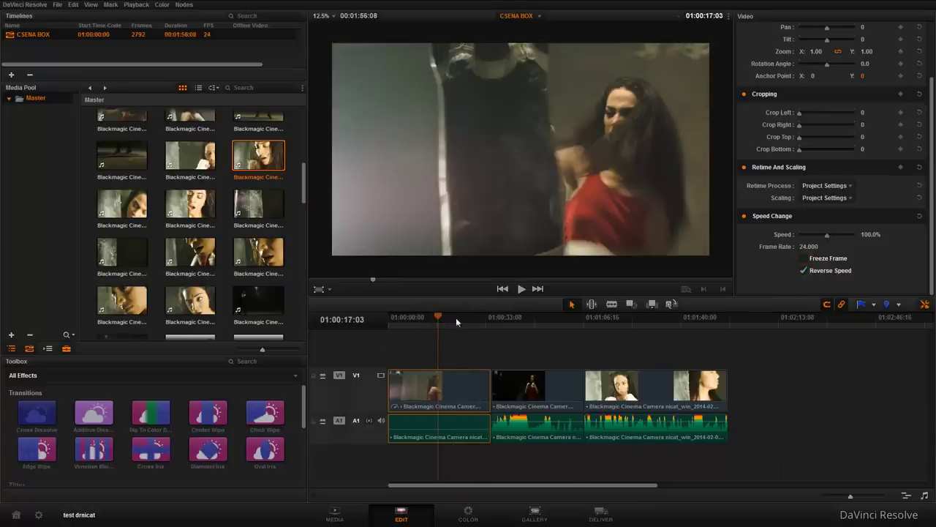
{"action": "key", "text": "Home"}
{"action": "key", "text": "space"}
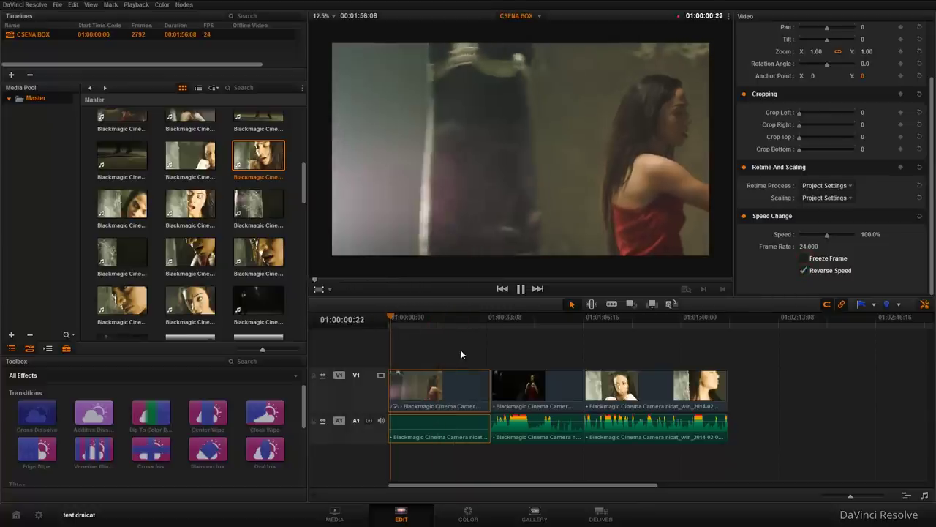
{"action": "left_click", "coordinate": [441, 325]}
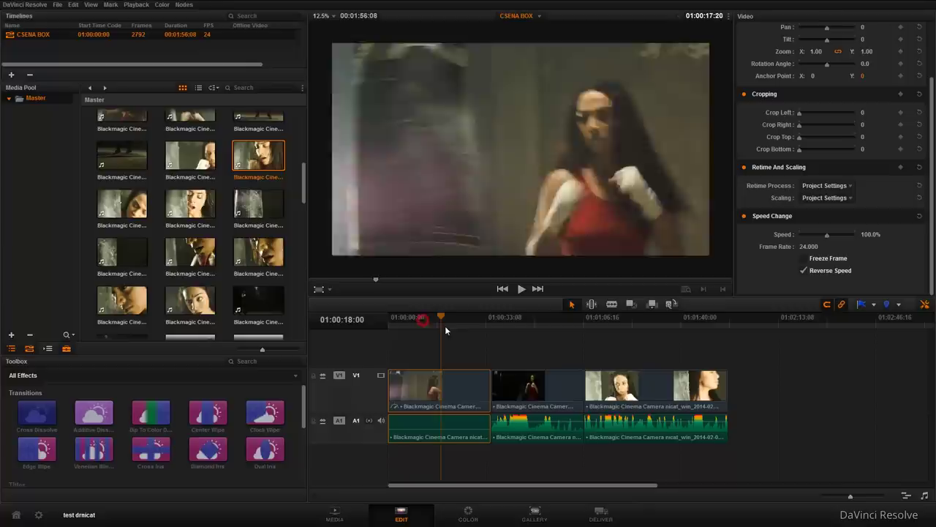
{"action": "key", "text": "space"}
{"action": "left_click", "coordinate": [804, 271]}
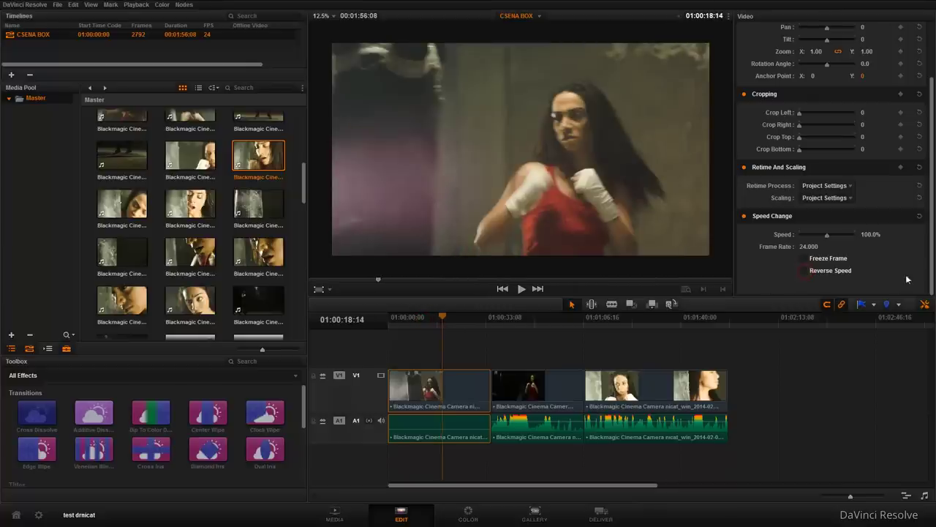
{"action": "left_click_drag", "start_coordinate": [933, 259], "coordinate": [933, 132]}
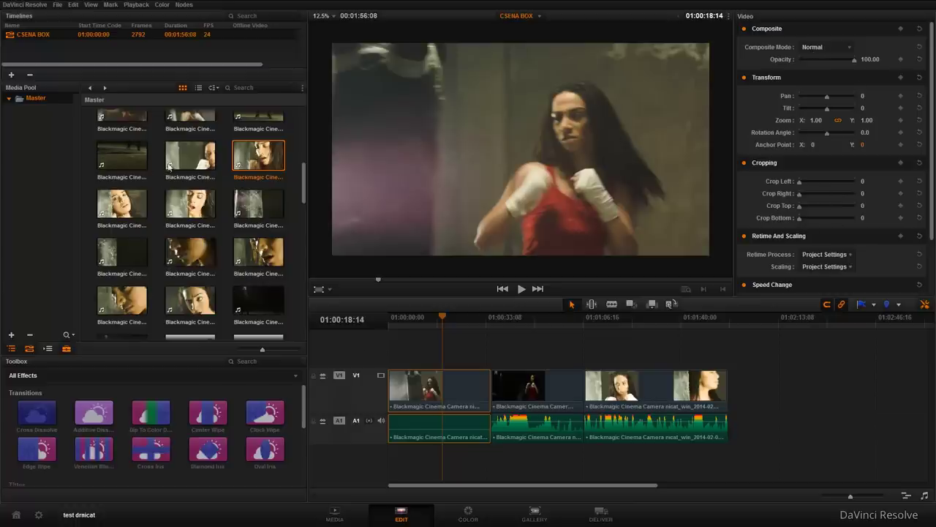
- On the Media page, browse to the J:\FUTAJLAR\Luster-Film-Burn folder
{"action": "left_click", "coordinate": [334, 516]}
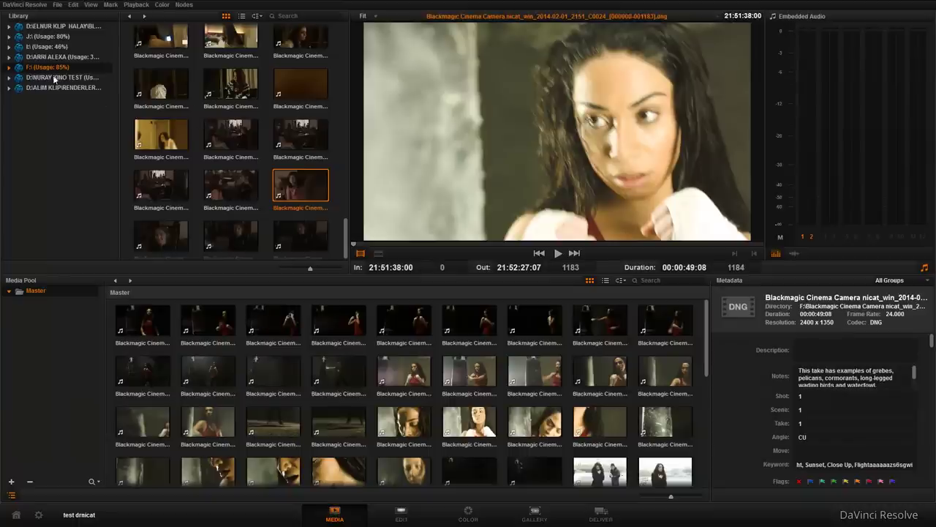
{"action": "left_click", "coordinate": [49, 36]}
{"action": "left_click_drag", "start_coordinate": [344, 85], "coordinate": [336, 150]}
{"action": "left_click", "coordinate": [218, 76]}
{"action": "double_click", "coordinate": [218, 76]}
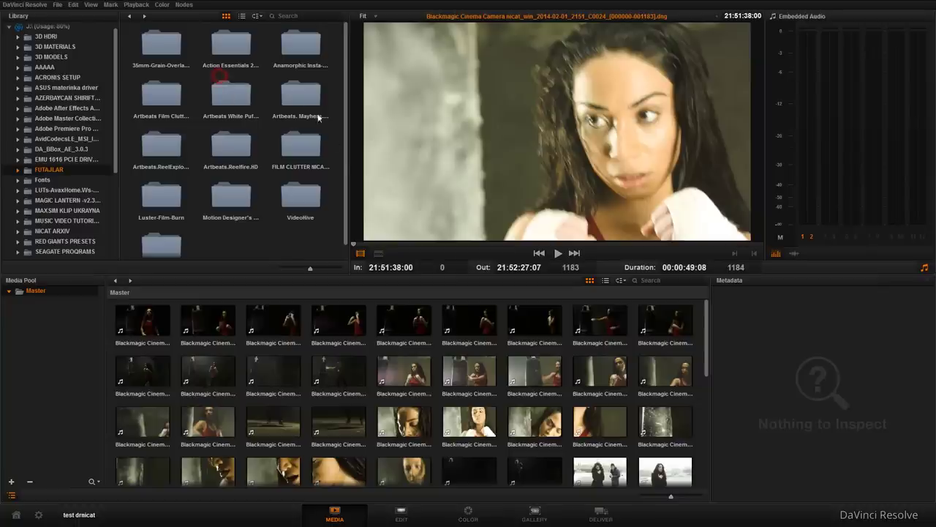
{"action": "double_click", "coordinate": [168, 204]}
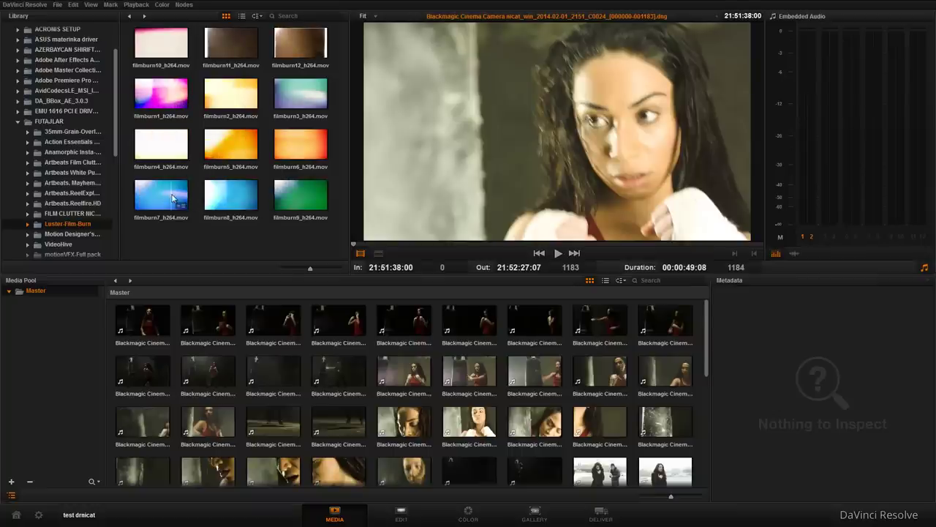
- Add filmburn7_h264.mov into the Media Pool and select it there
{"action": "right_click", "coordinate": [171, 194]}
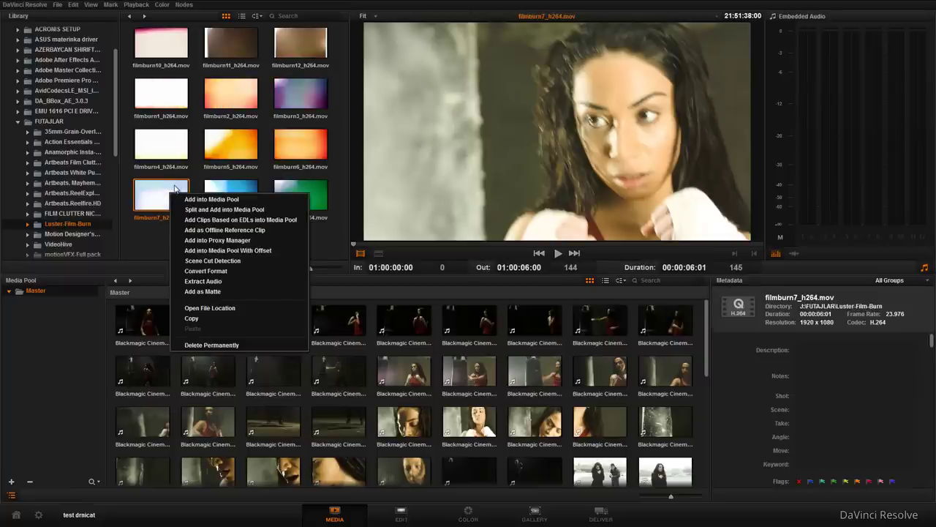
{"action": "left_click", "coordinate": [230, 202]}
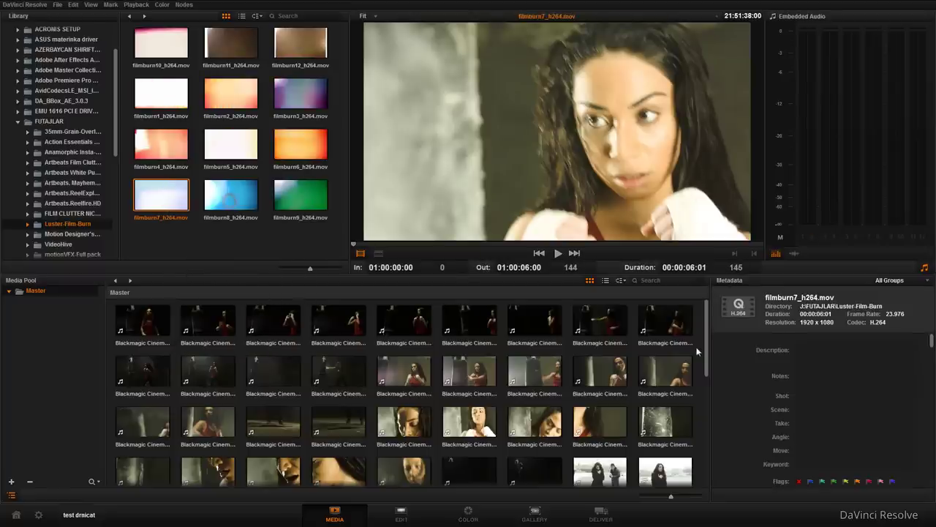
{"action": "left_click_drag", "start_coordinate": [708, 347], "coordinate": [706, 469]}
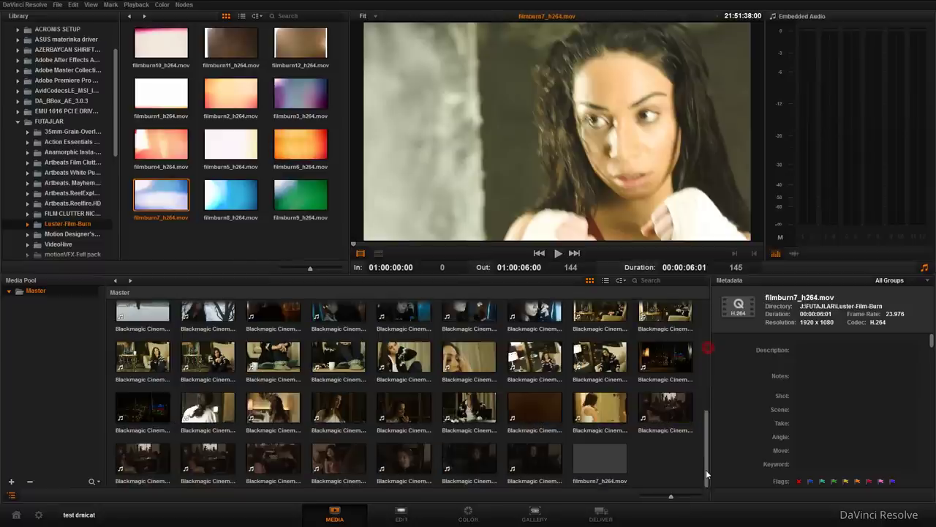
{"action": "left_click", "coordinate": [600, 458]}
- Drop filmburn7_h264.mov onto a new V2 track above the first boxer clip, then zoom in to check it
{"action": "left_click", "coordinate": [402, 514]}
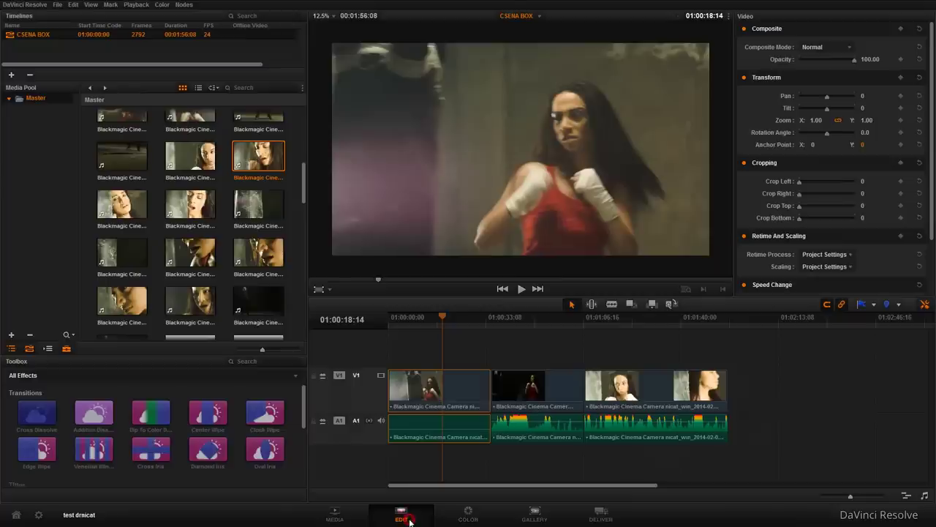
{"action": "left_click_drag", "start_coordinate": [308, 199], "coordinate": [301, 338]}
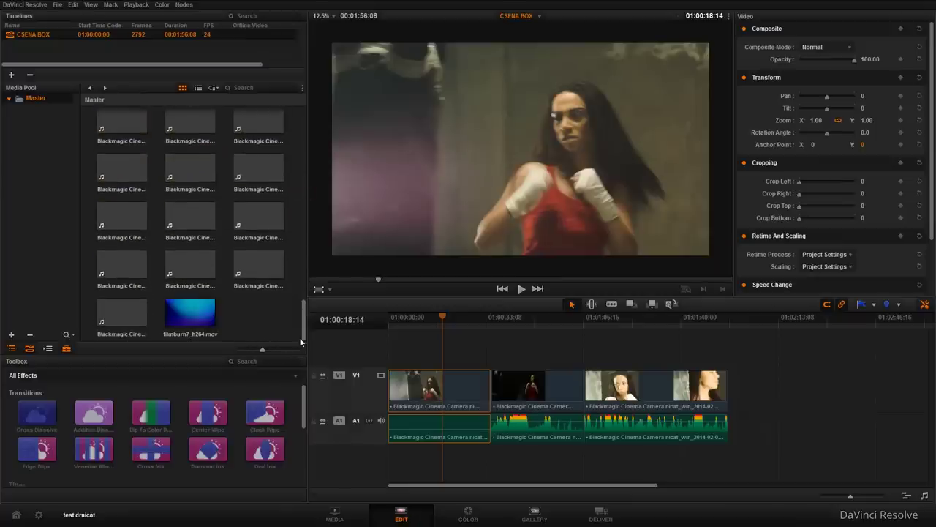
{"action": "left_click_drag", "start_coordinate": [210, 324], "coordinate": [414, 353]}
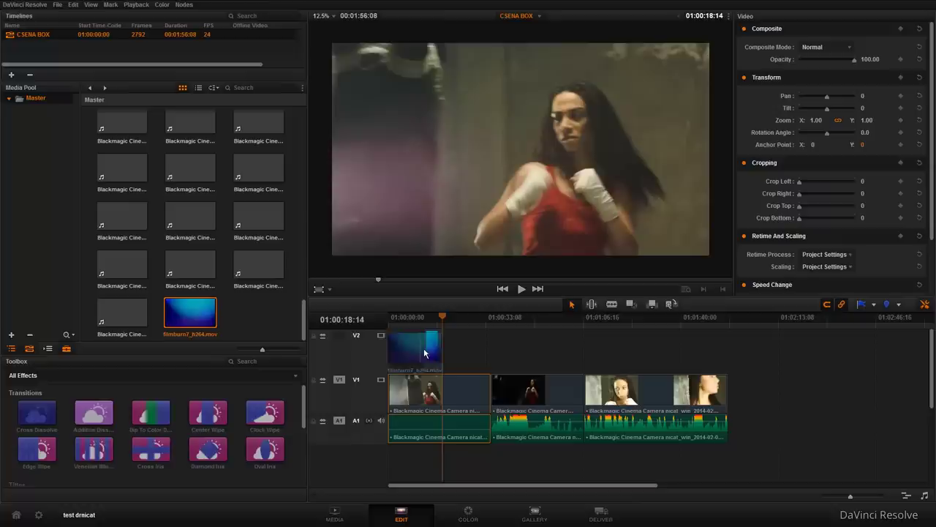
{"action": "key", "text": "Home"}
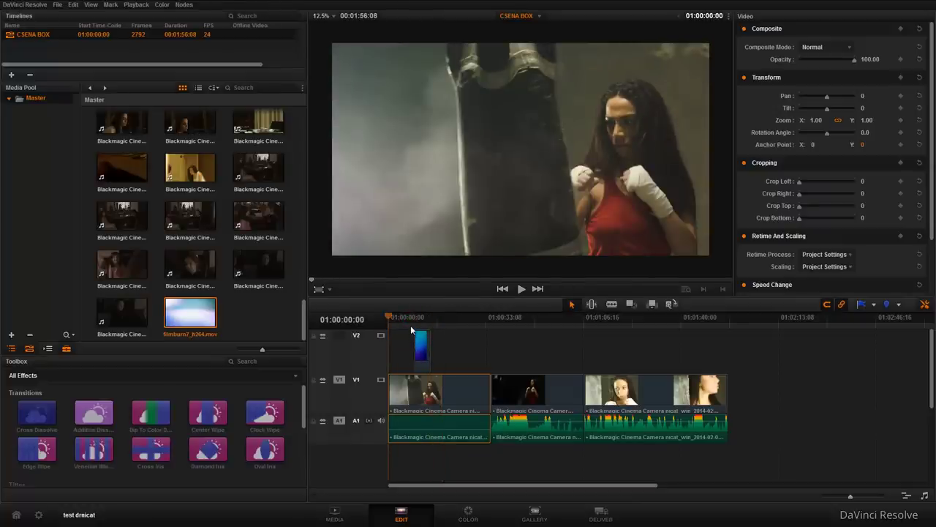
{"action": "key", "text": "ctrl+equal"}
{"action": "key", "text": "ctrl+equal"}
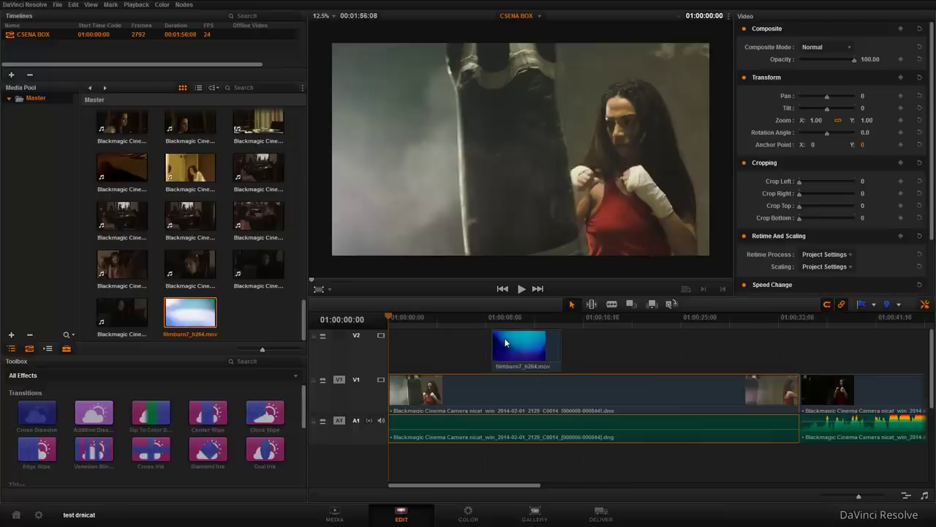
{"action": "key", "text": "ctrl+minus"}
{"action": "key", "text": "ctrl+minus"}
{"action": "key", "text": "ctrl+equal"}
{"action": "key", "text": "ctrl+equal"}
{"action": "key", "text": "ctrl+minus"}
{"action": "scroll", "coordinate": [490, 347], "scroll_direction": "right", "scroll_amount": 4}
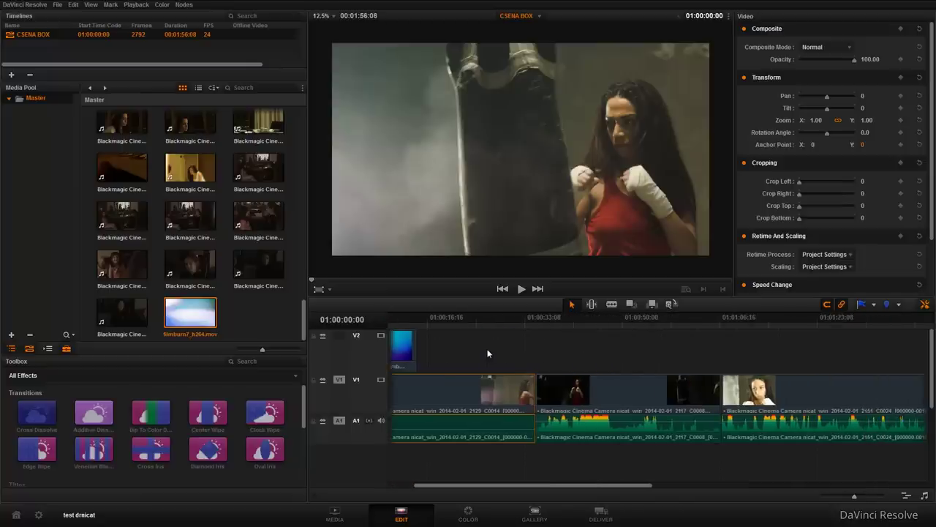
{"action": "scroll", "coordinate": [490, 348], "scroll_direction": "left", "scroll_amount": 2}
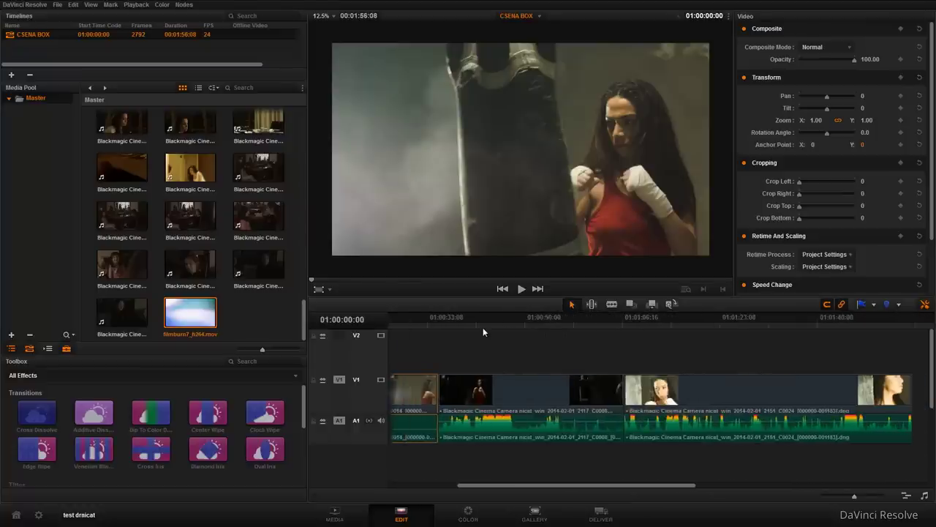
{"action": "scroll", "coordinate": [482, 329], "scroll_direction": "left", "scroll_amount": 4}
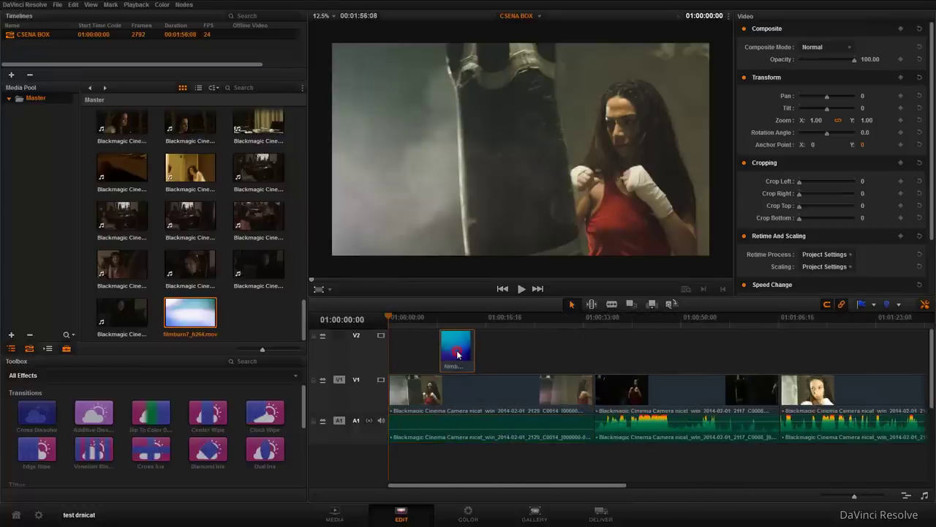
- Move the filmburn7 clip to the start of V2, undoing the stray overwrites onto V1
{"action": "left_click_drag", "start_coordinate": [455, 356], "coordinate": [406, 354]}
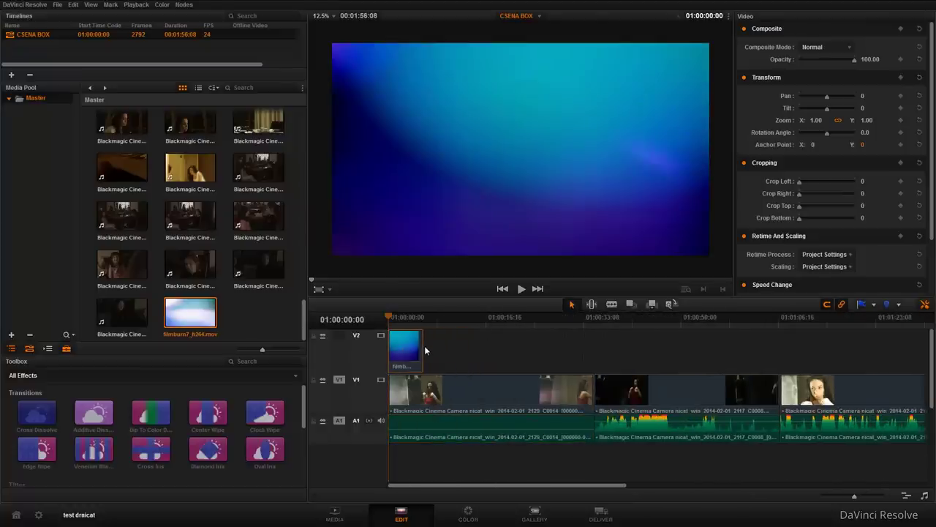
{"action": "left_click", "coordinate": [421, 345]}
{"action": "left_click", "coordinate": [410, 352]}
{"action": "left_click", "coordinate": [424, 328]}
{"action": "left_click", "coordinate": [459, 342]}
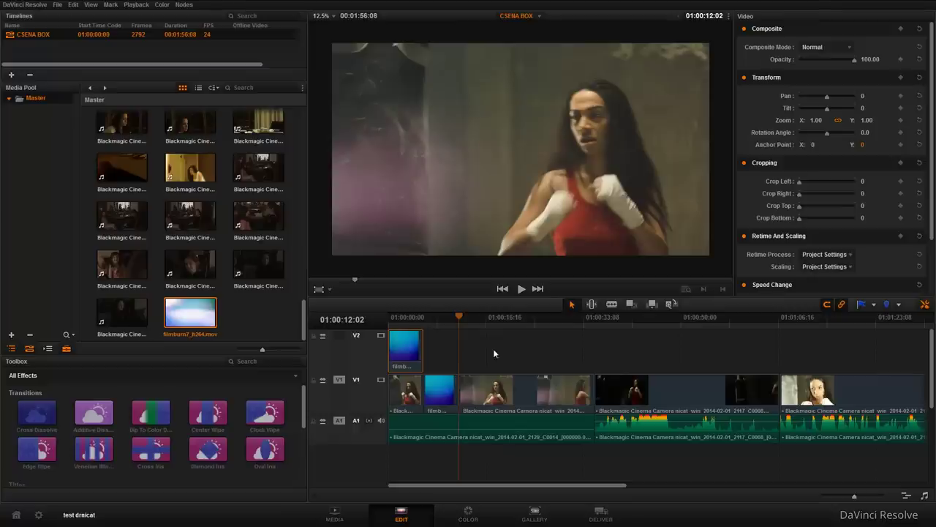
{"action": "key", "text": "ctrl+z"}
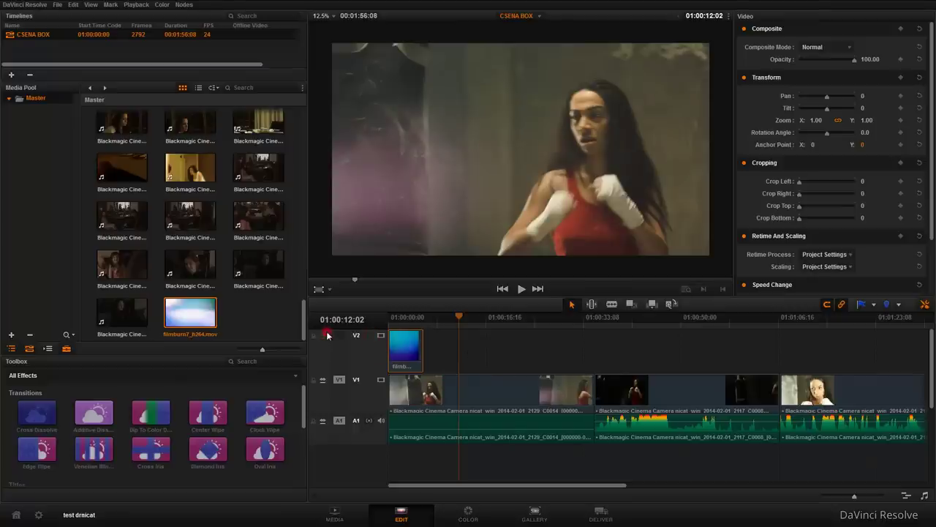
{"action": "left_click", "coordinate": [423, 317]}
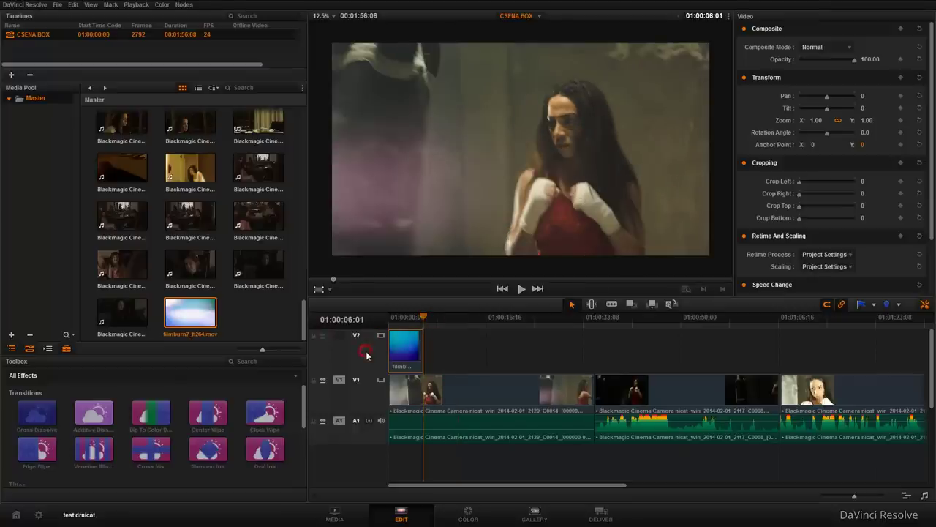
{"action": "key", "text": "F10"}
{"action": "key", "text": "ctrl+z"}
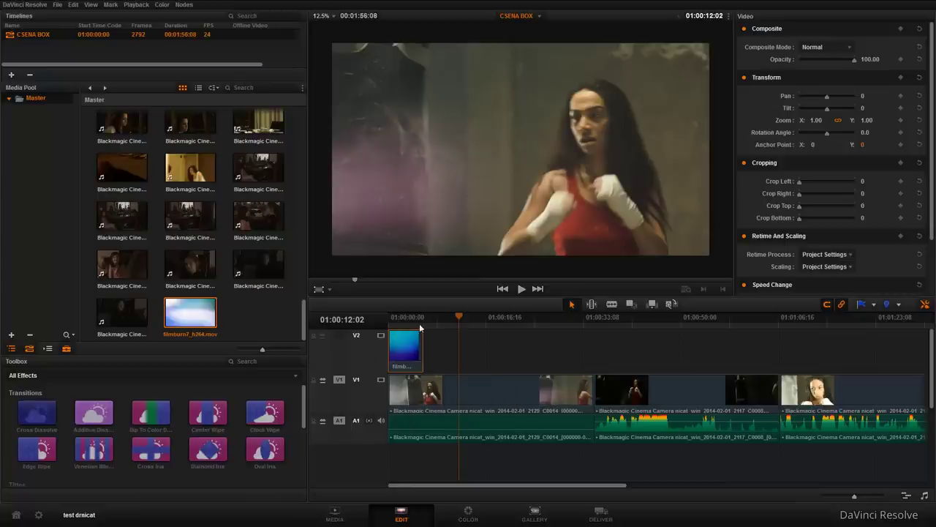
{"action": "left_click", "coordinate": [426, 317]}
{"action": "key", "text": "Home"}
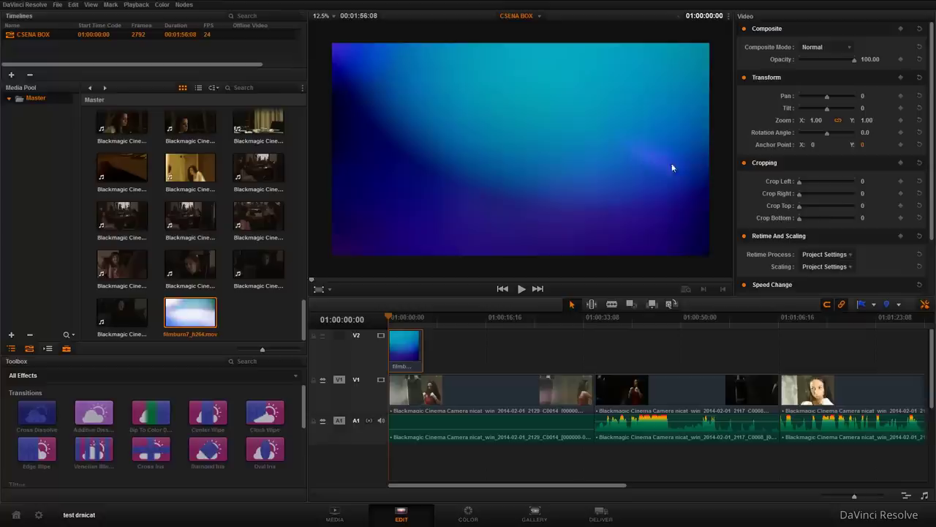
- Try Screen composite mode and lower the filmburn clip's opacity to 40.54, previewing playback
{"action": "left_click", "coordinate": [829, 52]}
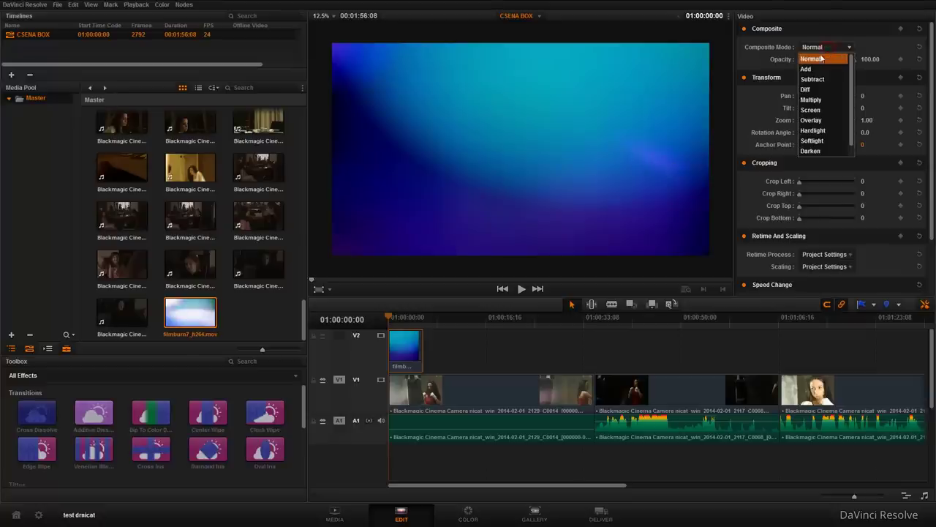
{"action": "left_click", "coordinate": [824, 111]}
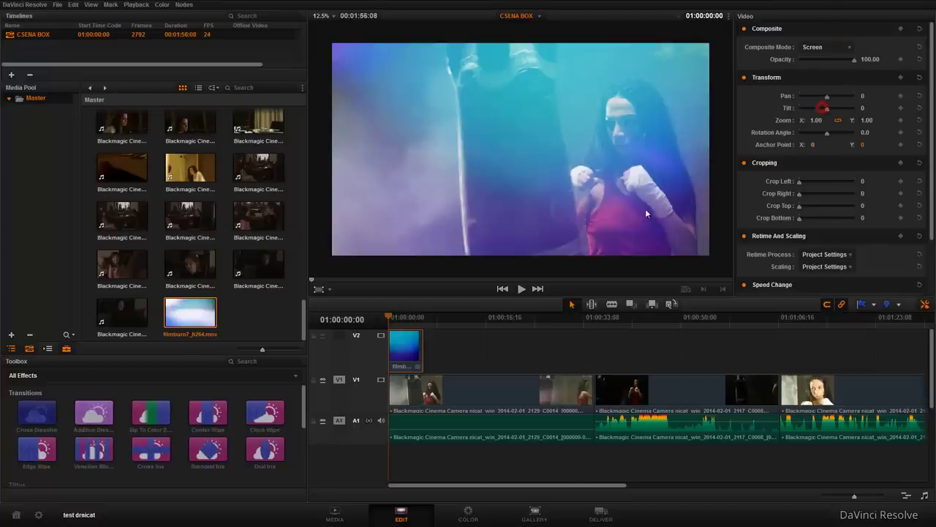
{"action": "key", "text": "space"}
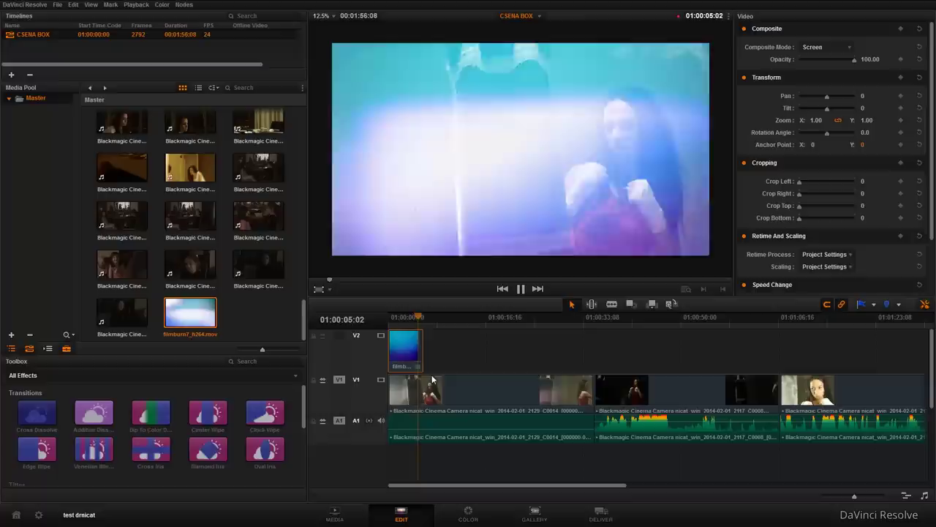
{"action": "key", "text": "space"}
{"action": "left_click_drag", "start_coordinate": [854, 59], "coordinate": [822, 62]}
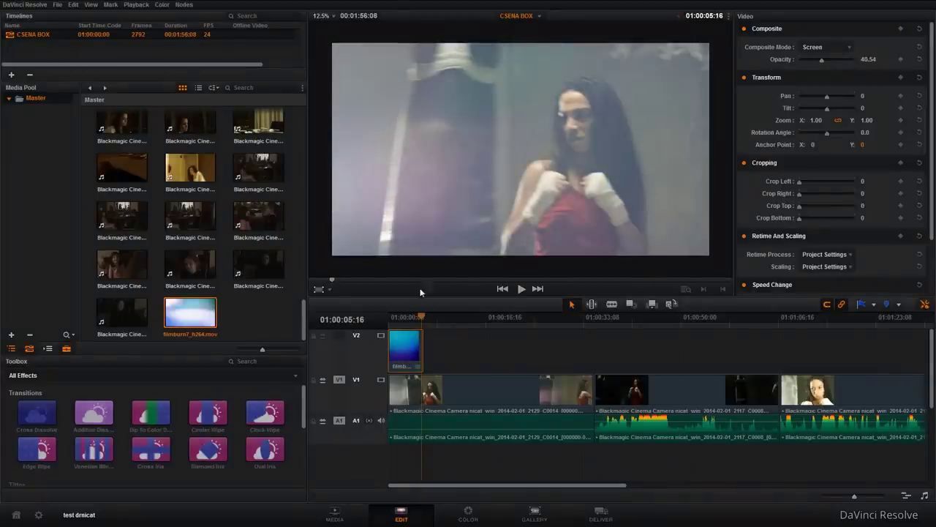
{"action": "key", "text": "Home"}
{"action": "key", "text": "space"}
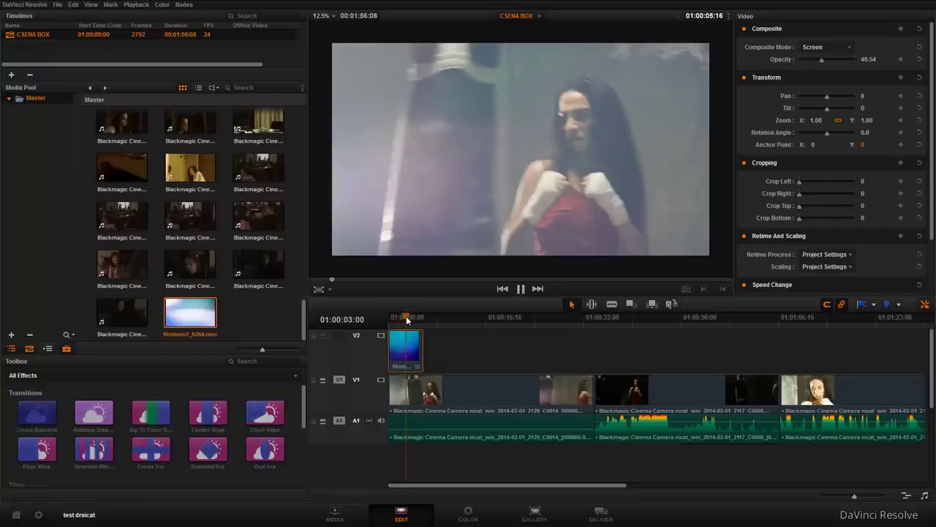
{"action": "key", "text": "Home"}
- Set the composite mode to Overlay after trying Subtract, then scrub to review the blend
{"action": "left_click", "coordinate": [838, 47]}
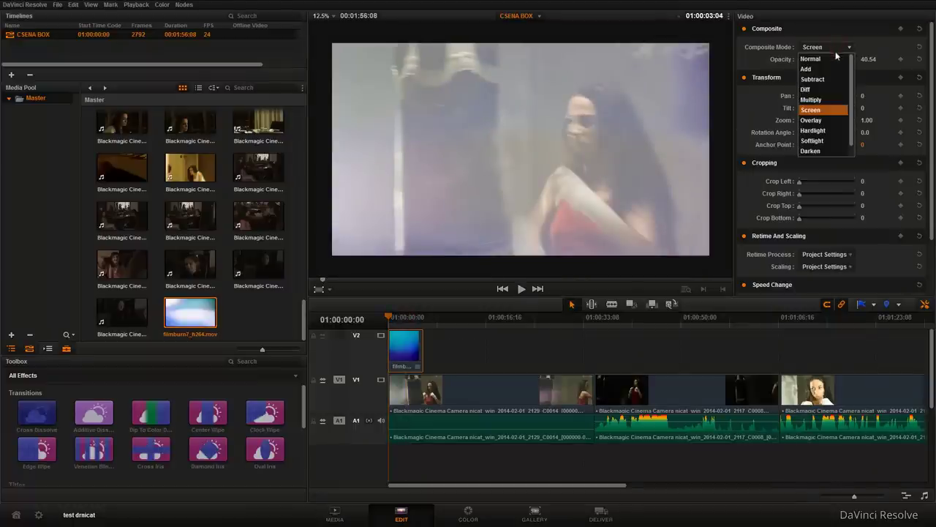
{"action": "left_click", "coordinate": [820, 74]}
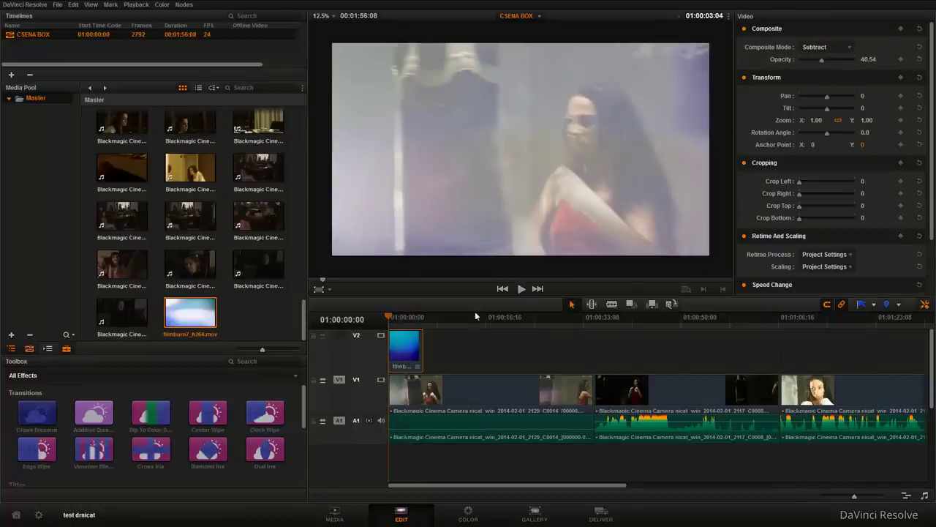
{"action": "key", "text": "Home"}
{"action": "left_click", "coordinate": [833, 48]}
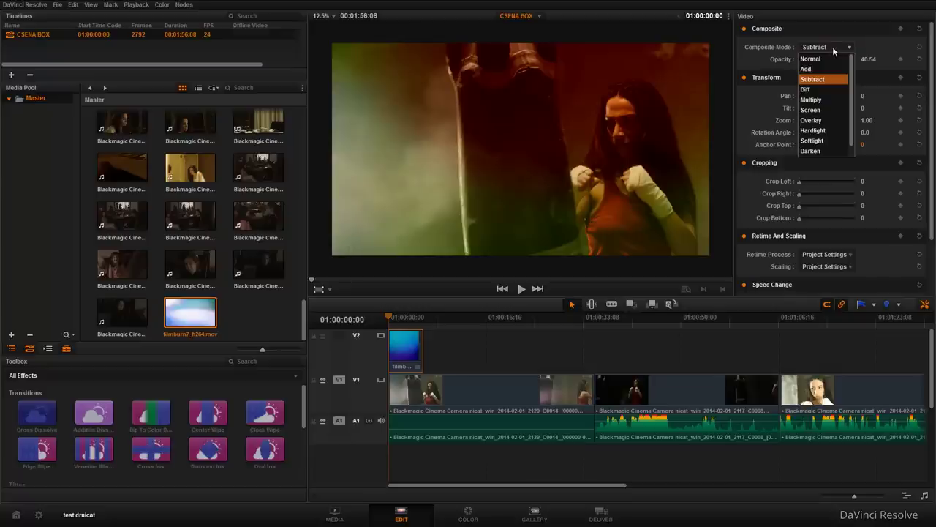
{"action": "left_click", "coordinate": [820, 121]}
{"action": "key", "text": "space"}
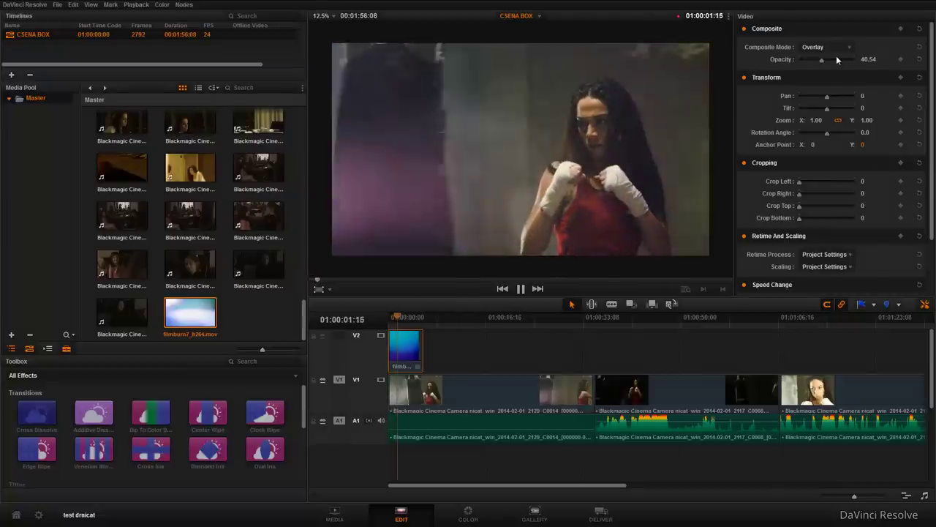
{"action": "left_click", "coordinate": [393, 324]}
{"action": "left_click_drag", "start_coordinate": [392, 324], "coordinate": [412, 326]}
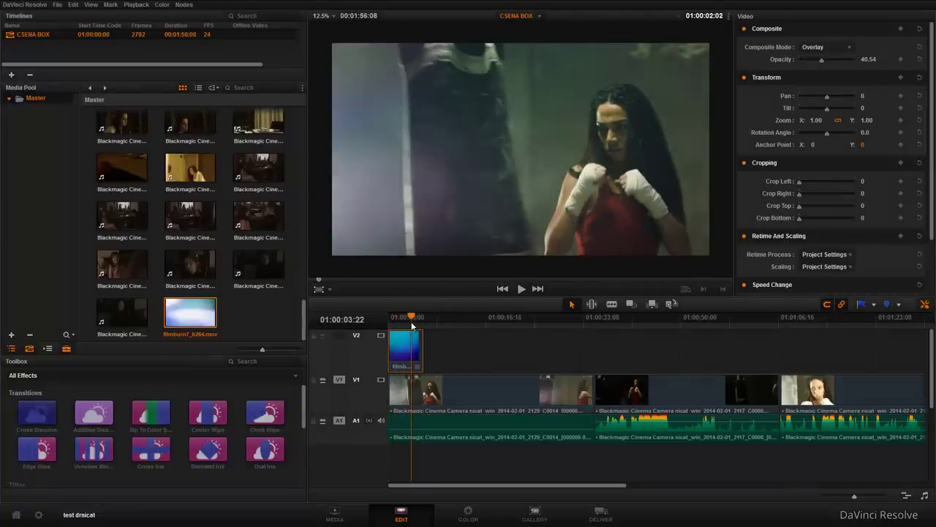
{"action": "left_click_drag", "start_coordinate": [412, 325], "coordinate": [398, 325]}
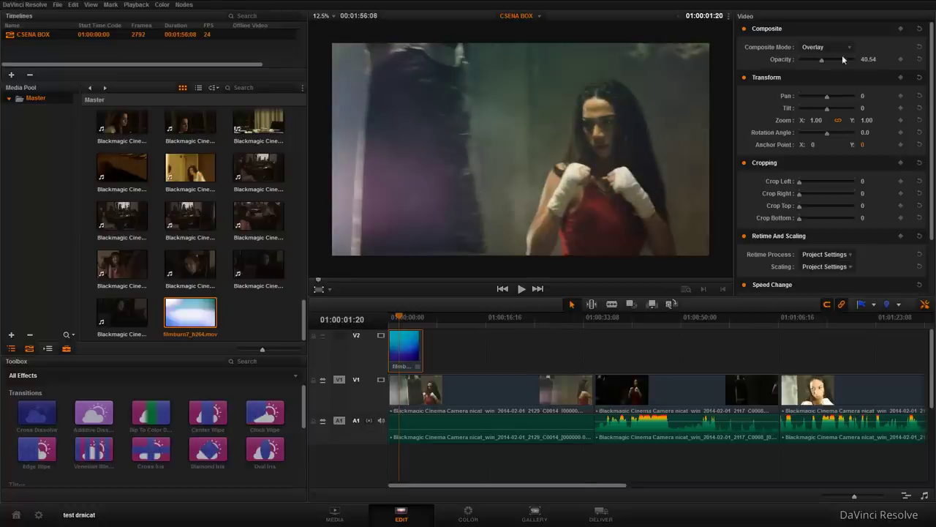
{"action": "left_click", "coordinate": [417, 367]}
{"action": "left_click", "coordinate": [418, 368]}
- Toggle the filmburn clip's composite keyframe row and keep its Overlay compositing enabled
{"action": "left_click", "coordinate": [417, 367]}
{"action": "left_click", "coordinate": [395, 381]}
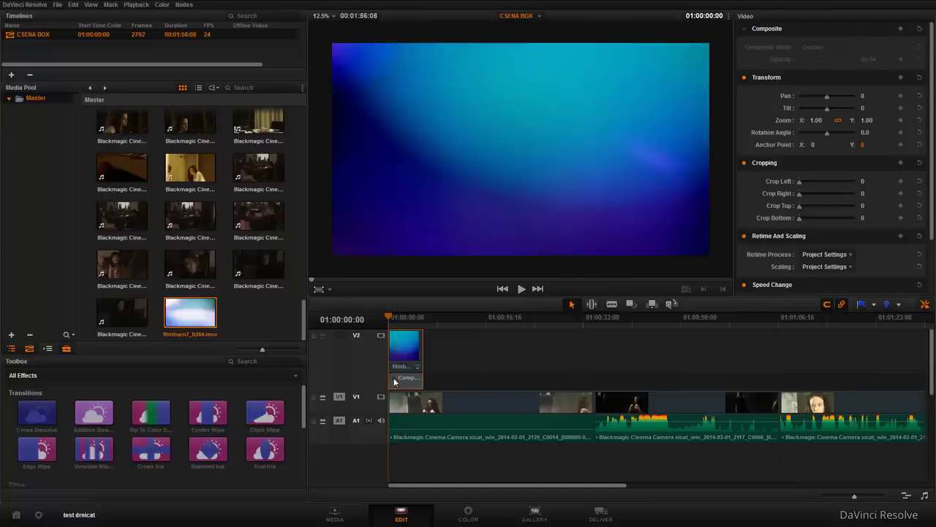
{"action": "left_click", "coordinate": [417, 367]}
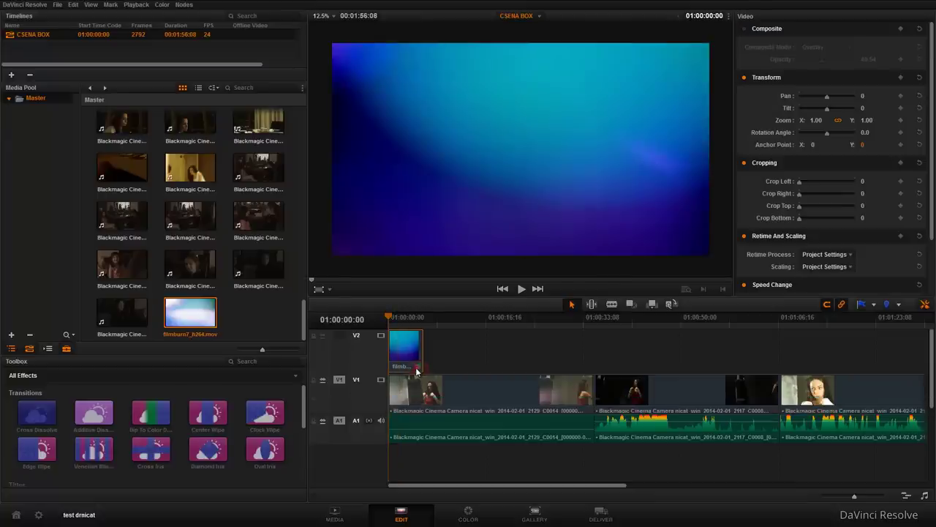
{"action": "left_click", "coordinate": [418, 367]}
{"action": "left_click", "coordinate": [394, 379]}
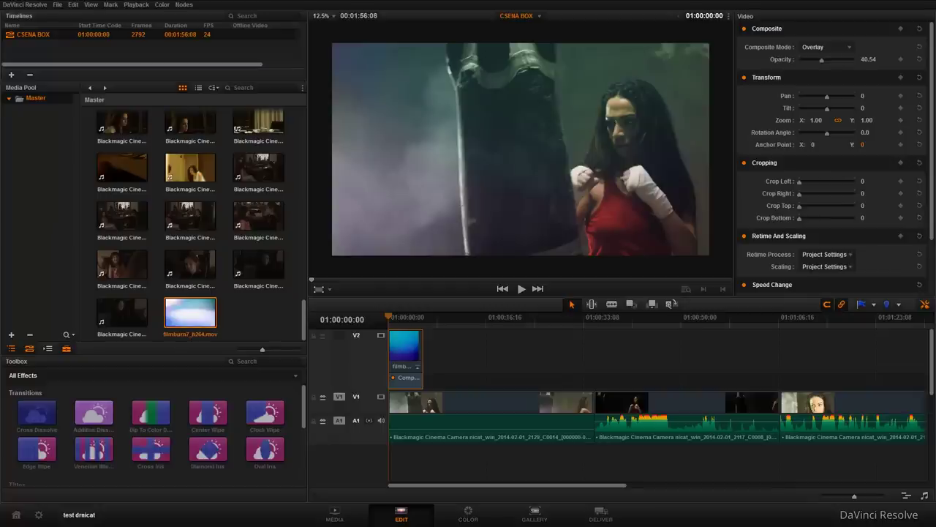
- Zoom the timeline out to fit all clips and reduce the video track height to minimum
{"action": "left_click_drag", "start_coordinate": [857, 498], "coordinate": [845, 497]}
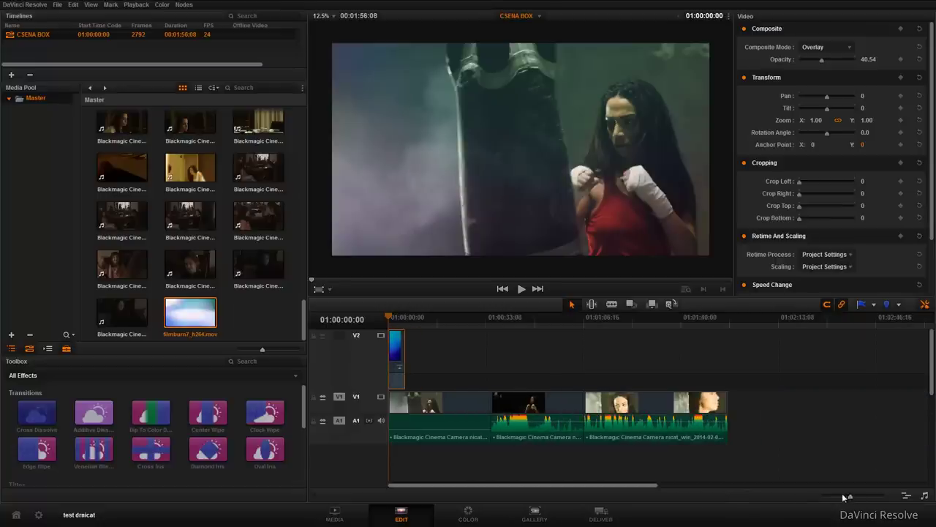
{"action": "left_click_drag", "start_coordinate": [842, 495], "coordinate": [842, 496]}
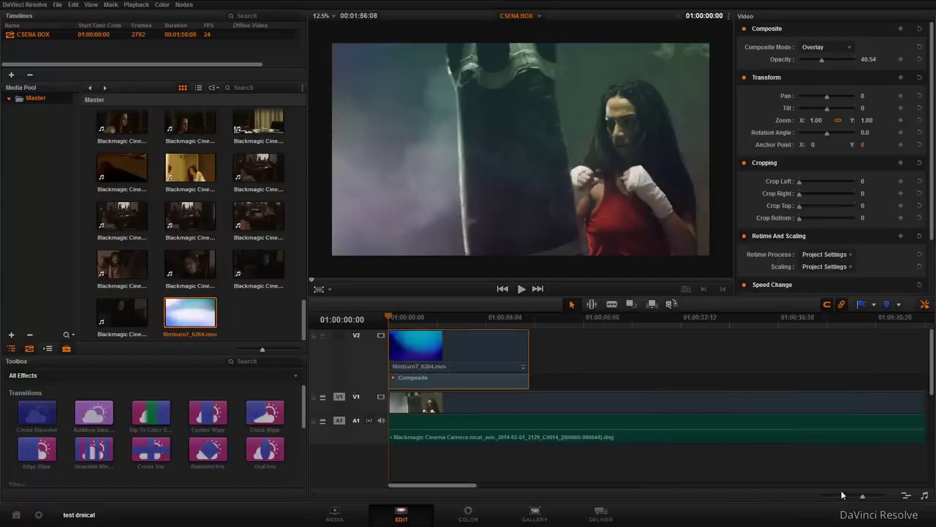
{"action": "left_click", "coordinate": [907, 497]}
{"action": "mouse_move", "coordinate": [823, 459]}
{"action": "left_mouse_down"}
{"action": "mouse_move", "coordinate": [783, 457]}
{"action": "mouse_move", "coordinate": [836, 478]}
{"action": "left_mouse_up"}
- Select the middle clip and lower its audio volume to -12.76
{"action": "left_click", "coordinate": [546, 428]}
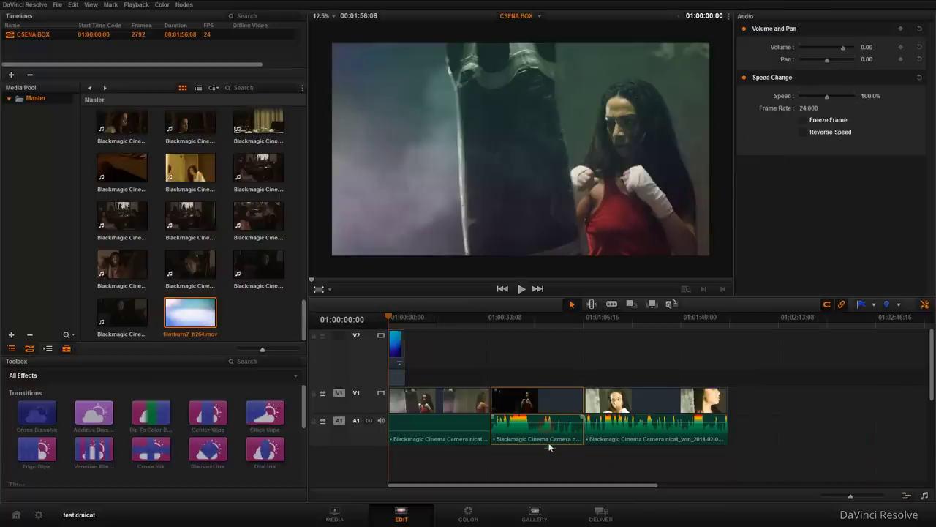
{"action": "left_click", "coordinate": [631, 438]}
{"action": "left_click", "coordinate": [558, 435]}
{"action": "left_click", "coordinate": [639, 435]}
{"action": "left_click", "coordinate": [555, 435]}
{"action": "left_click", "coordinate": [644, 442]}
{"action": "left_click", "coordinate": [547, 434]}
{"action": "left_click_drag", "start_coordinate": [843, 47], "coordinate": [838, 48]}
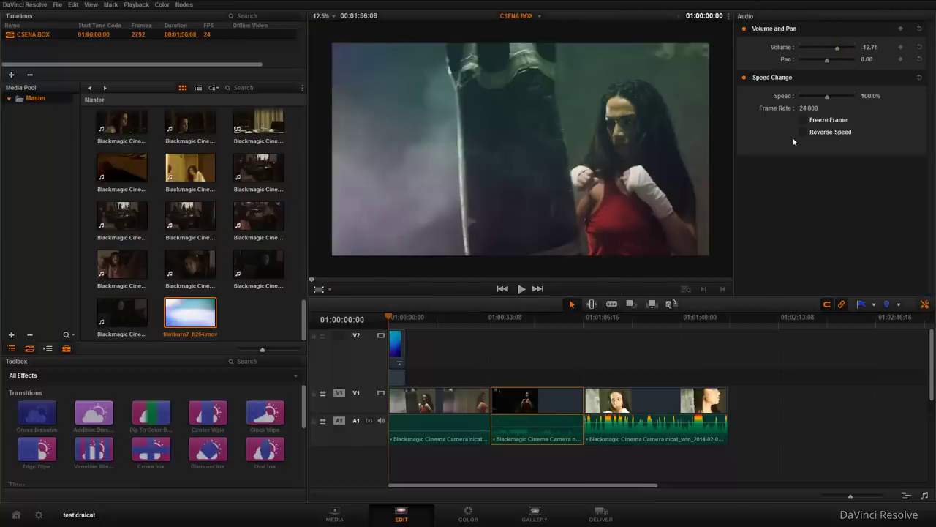
- Lower the third clip's volume to -20.32 and drag the middle clip later on the timeline
{"action": "left_click", "coordinate": [688, 418]}
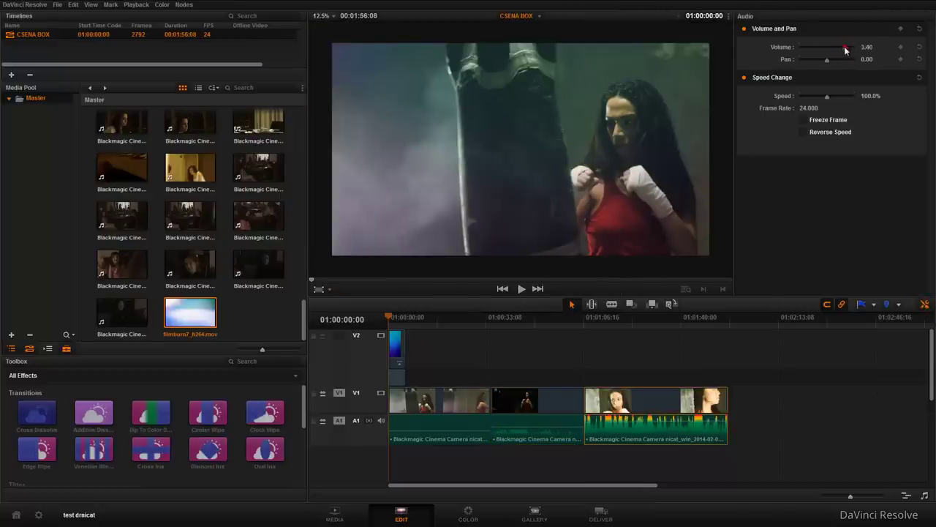
{"action": "left_click_drag", "start_coordinate": [844, 48], "coordinate": [834, 51]}
{"action": "left_click_drag", "start_coordinate": [538, 401], "coordinate": [615, 403]}
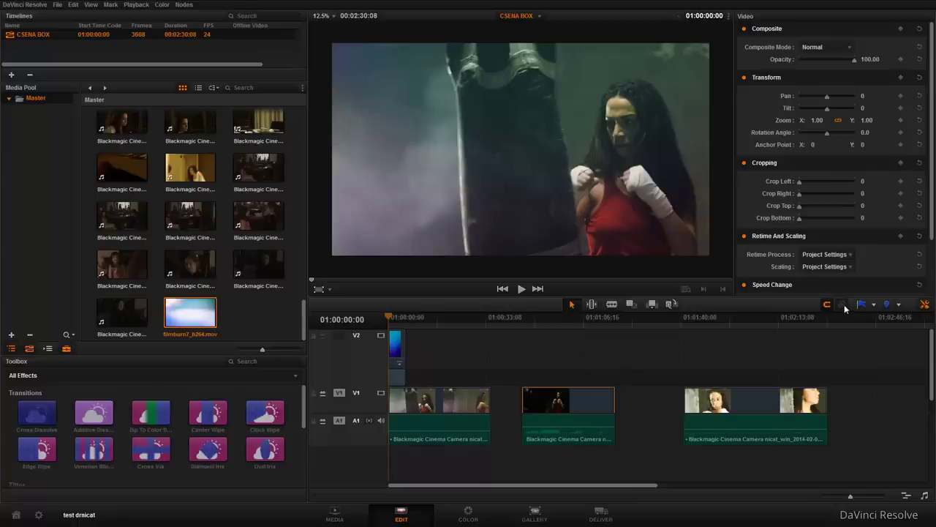
- Undo the moves that slid the middle and third clips' pictures out of sync with their audio
{"action": "left_click_drag", "start_coordinate": [595, 407], "coordinate": [606, 404]}
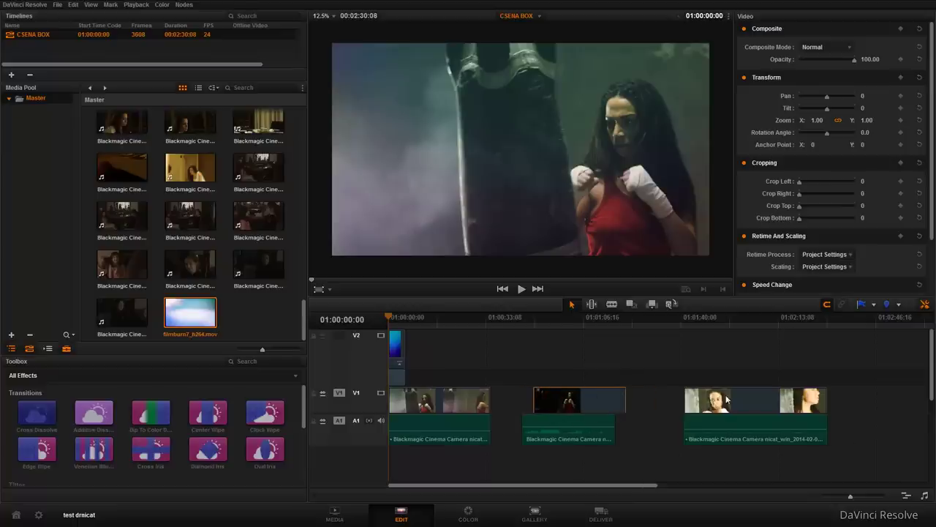
{"action": "left_click_drag", "start_coordinate": [727, 398], "coordinate": [700, 401]}
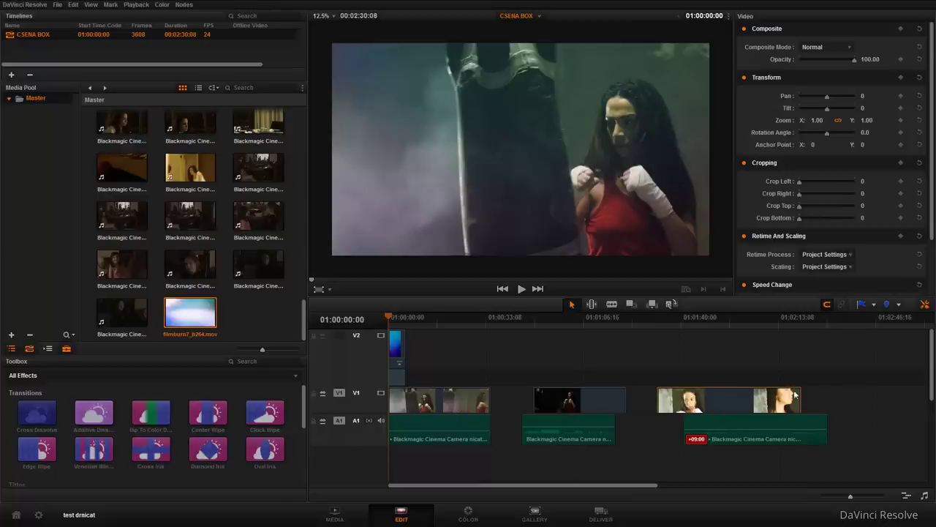
{"action": "key", "text": "ctrl+z"}
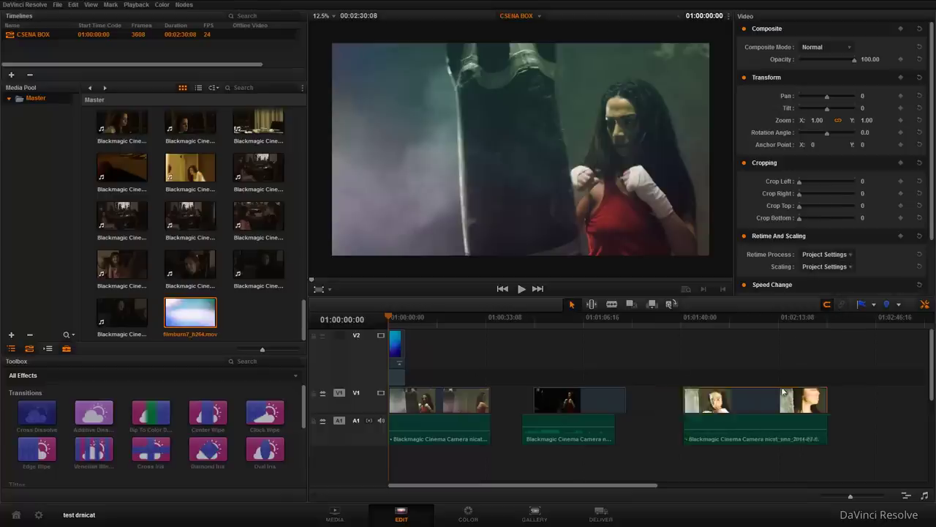
{"action": "key", "text": "ctrl+z"}
{"action": "key", "text": "ctrl+z"}
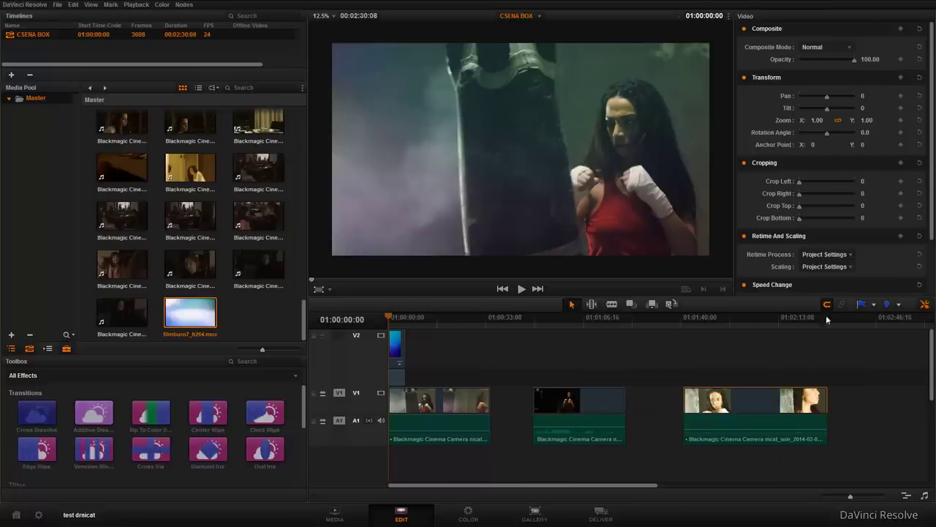
- Select the middle clip's picture and audio together and move it later in the timeline
{"action": "left_click", "coordinate": [590, 400]}
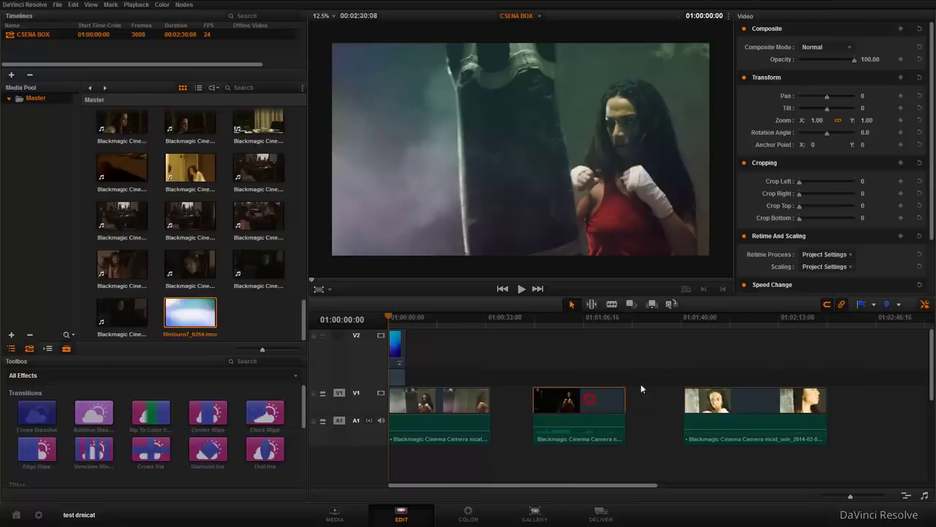
{"action": "left_click", "coordinate": [590, 432]}
{"action": "right_click", "coordinate": [600, 402]}
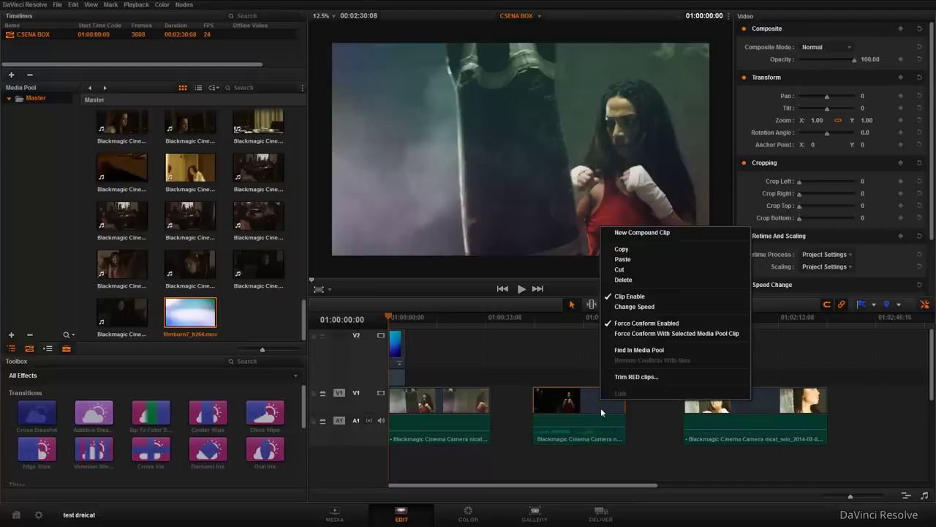
{"action": "left_click", "coordinate": [647, 418]}
{"action": "left_click_drag", "start_coordinate": [647, 362], "coordinate": [652, 424]}
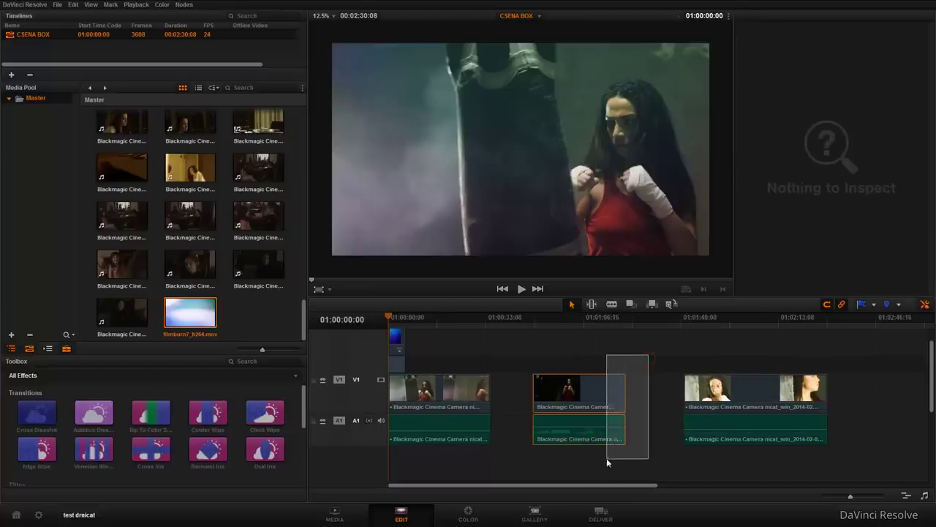
{"action": "left_click_drag", "start_coordinate": [647, 382], "coordinate": [550, 456]}
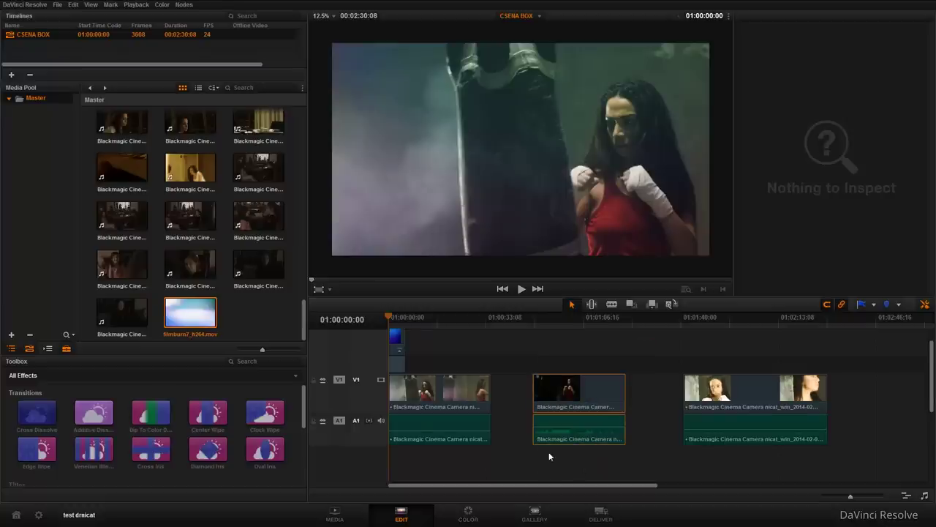
{"action": "right_click", "coordinate": [575, 395]}
{"action": "key", "text": "Escape"}
{"action": "mouse_move", "coordinate": [575, 395]}
{"action": "left_mouse_down"}
{"action": "mouse_move", "coordinate": [621, 398]}
{"action": "mouse_move", "coordinate": [560, 399]}
{"action": "left_mouse_up"}
{"action": "right_click", "coordinate": [589, 389]}
{"action": "key", "text": "Escape"}
- Re-link the middle clip's picture and audio with Link, then bring up the Edit menu
{"action": "left_click", "coordinate": [629, 415]}
{"action": "left_click", "coordinate": [590, 392]}
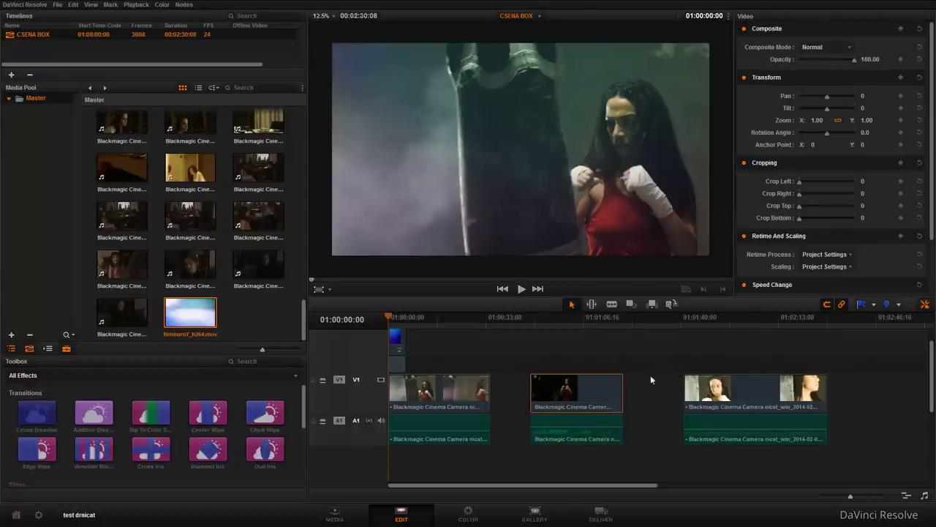
{"action": "left_click", "coordinate": [650, 380]}
{"action": "left_click", "coordinate": [591, 404]}
{"action": "right_click", "coordinate": [591, 400]}
{"action": "left_click", "coordinate": [613, 391]}
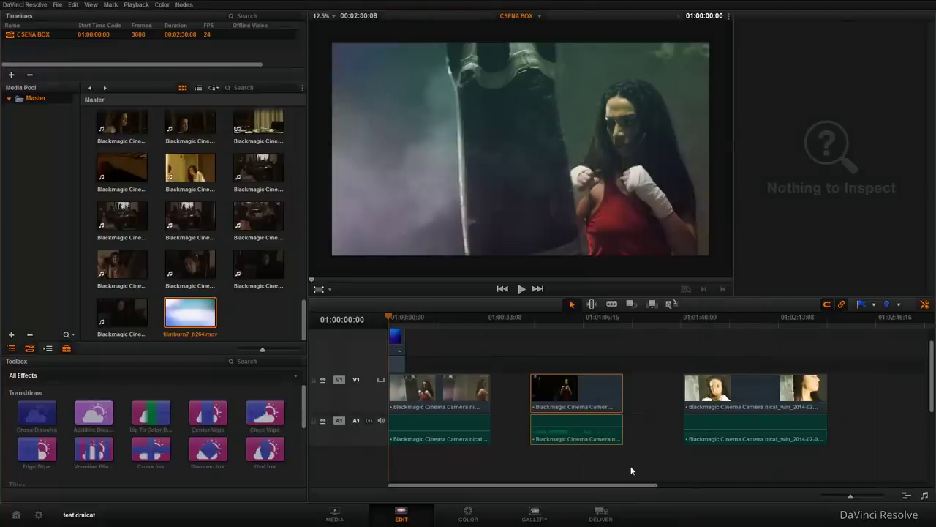
{"action": "left_click", "coordinate": [592, 403]}
{"action": "left_click", "coordinate": [586, 426]}
{"action": "left_click", "coordinate": [593, 401]}
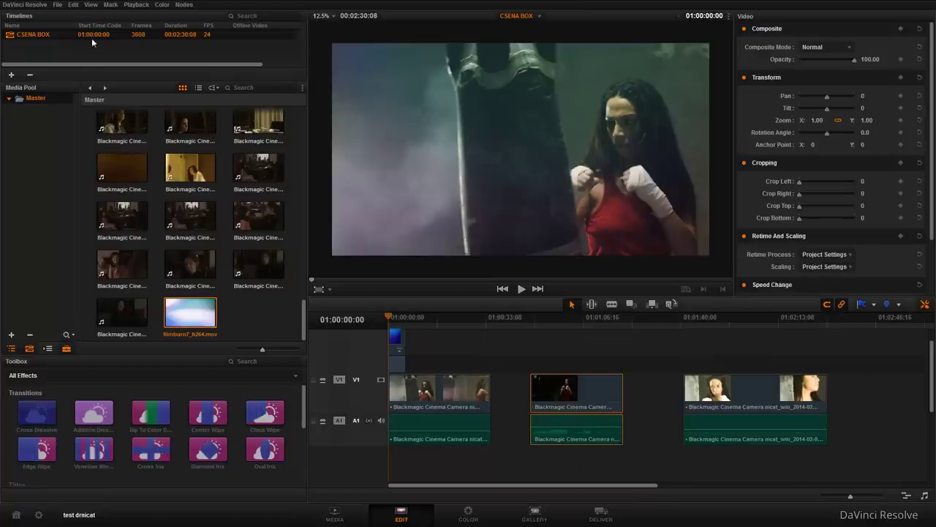
{"action": "left_click", "coordinate": [74, 4]}
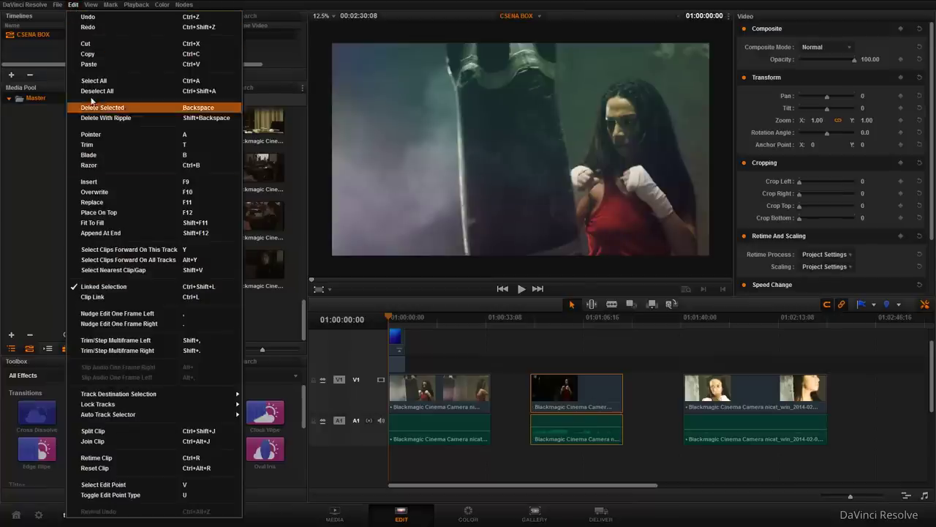
- Toggle Linked Selection off with Ctrl+Shift+L and back on again
{"action": "left_click", "coordinate": [127, 288]}
{"action": "left_click_drag", "start_coordinate": [879, 375], "coordinate": [418, 442]}
{"action": "left_click", "coordinate": [73, 4]}
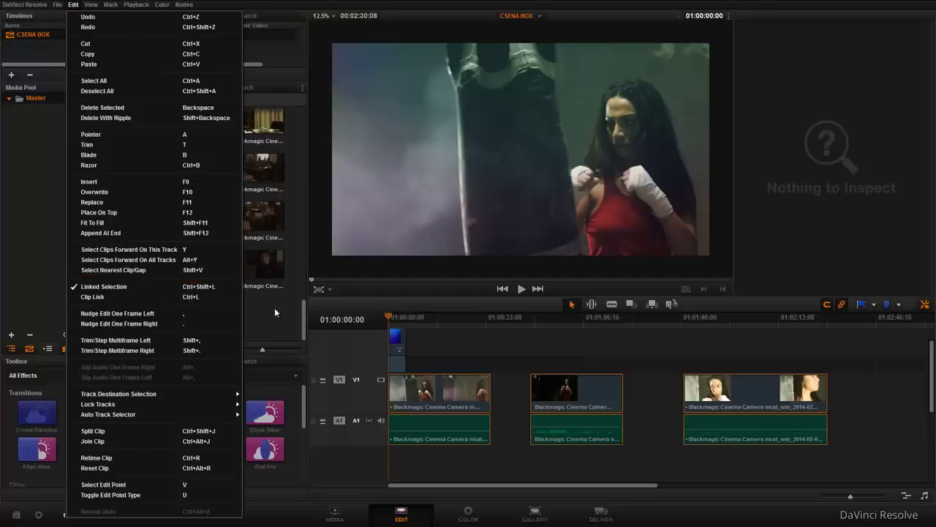
{"action": "key", "text": "ctrl+shift+l"}
{"action": "left_click", "coordinate": [842, 304]}
{"action": "left_click", "coordinate": [868, 368]}
- Try sliding the clips' pictures later, undoing the moves that broke audio sync
{"action": "left_click", "coordinate": [756, 382]}
{"action": "left_click", "coordinate": [604, 387]}
{"action": "left_click", "coordinate": [449, 392]}
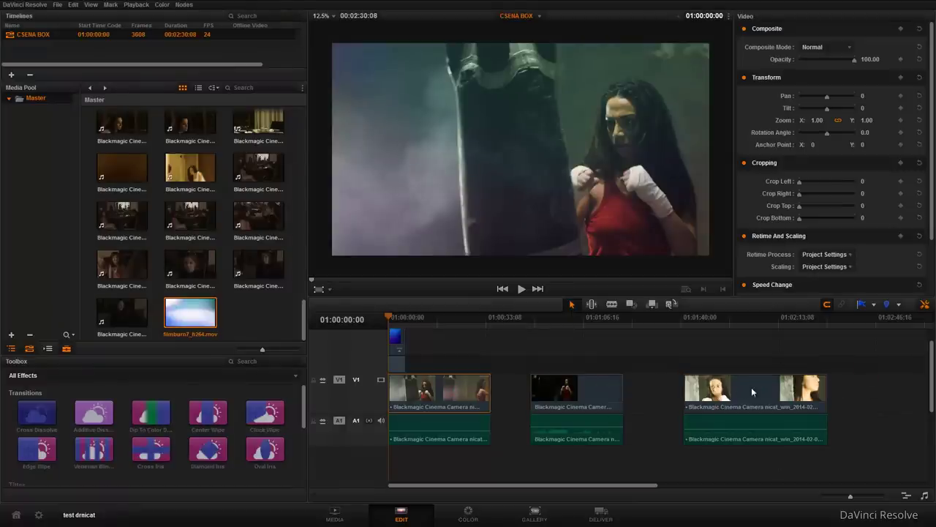
{"action": "left_click_drag", "start_coordinate": [753, 392], "coordinate": [786, 393]}
{"action": "left_click_drag", "start_coordinate": [578, 387], "coordinate": [638, 387]}
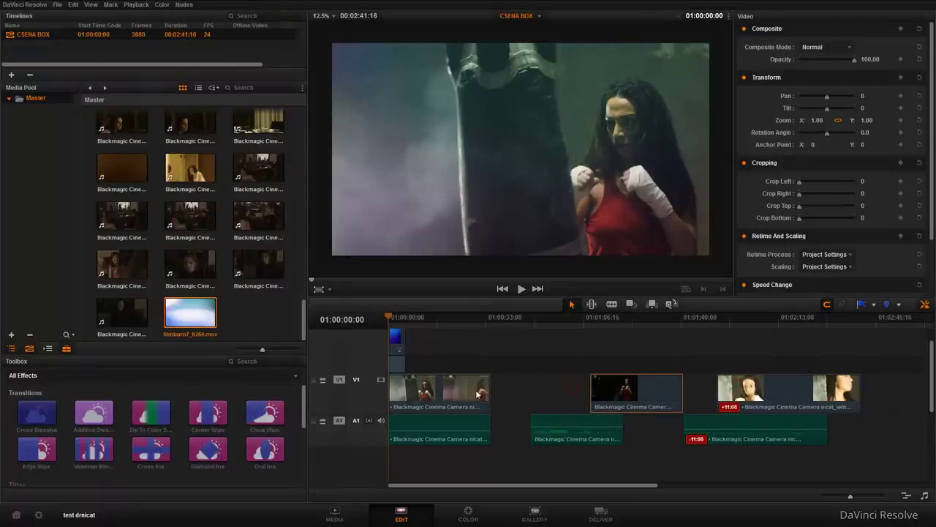
{"action": "left_click_drag", "start_coordinate": [477, 395], "coordinate": [484, 395]}
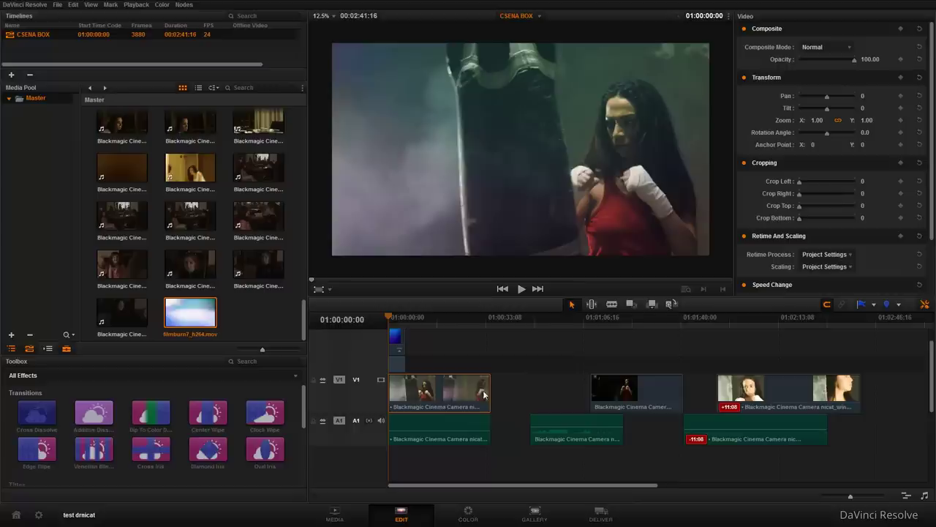
{"action": "key", "text": "ctrl+z"}
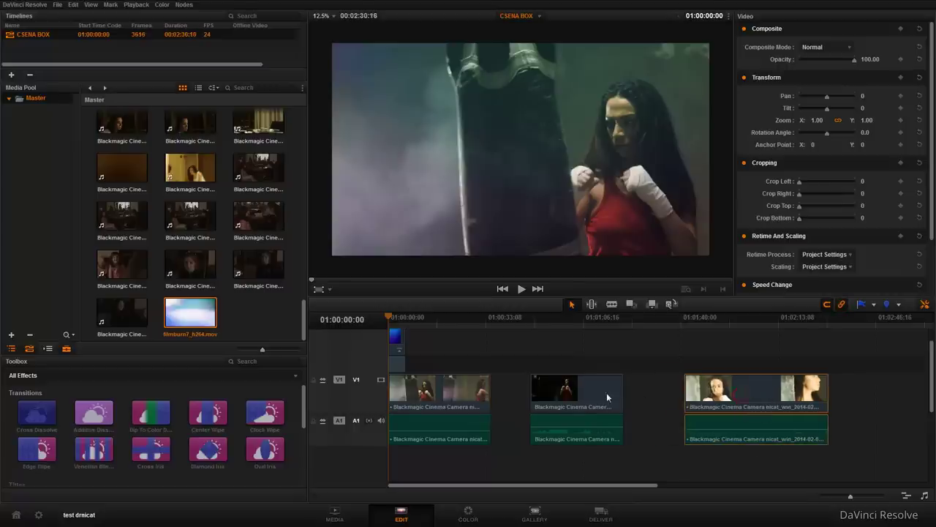
{"action": "left_click_drag", "start_coordinate": [607, 392], "coordinate": [632, 392]}
{"action": "key", "text": "ctrl+z"}
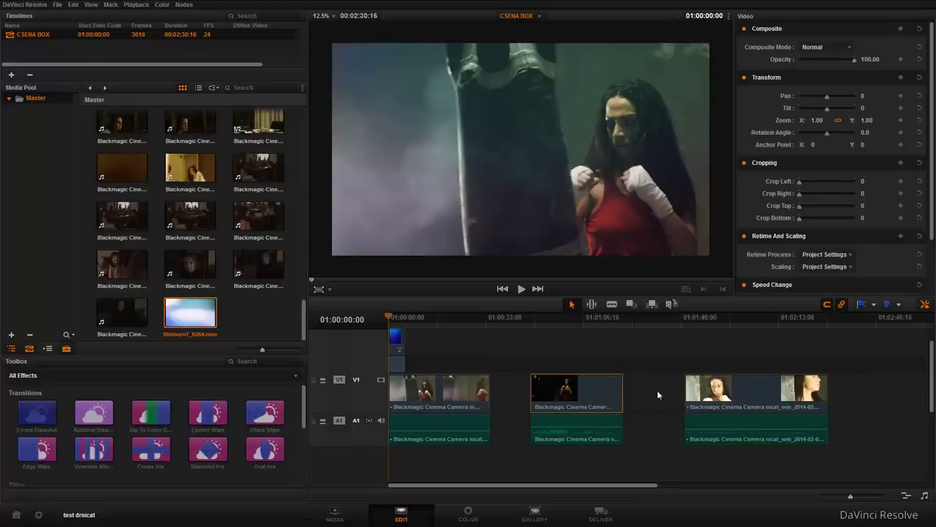
- Move the middle clip together with its audio later and show the audio level meters
{"action": "left_click_drag", "start_coordinate": [657, 346], "coordinate": [549, 450]}
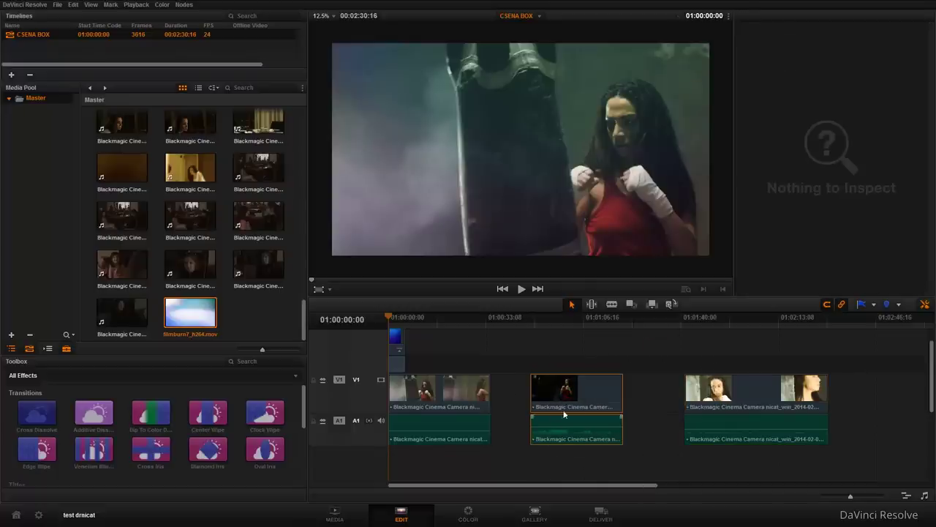
{"action": "left_click_drag", "start_coordinate": [564, 414], "coordinate": [587, 399]}
{"action": "right_click", "coordinate": [587, 397]}
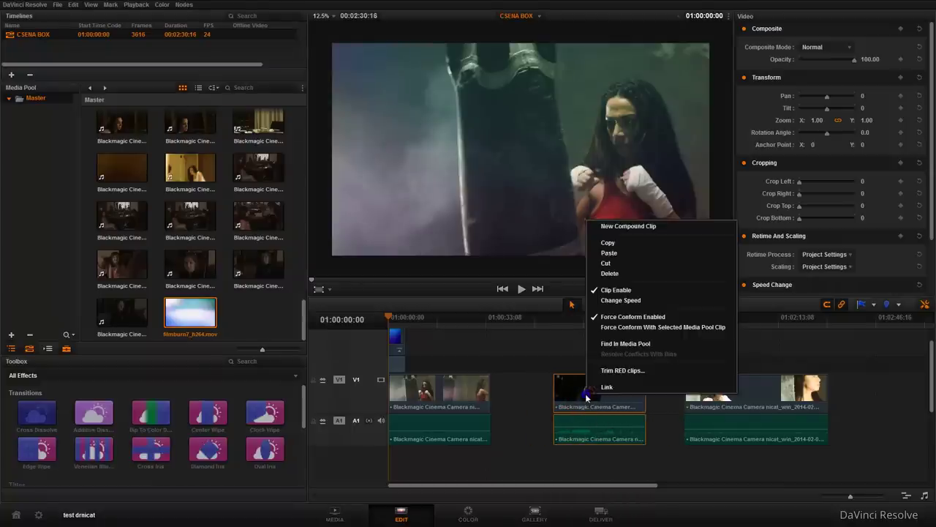
{"action": "left_click", "coordinate": [476, 320]}
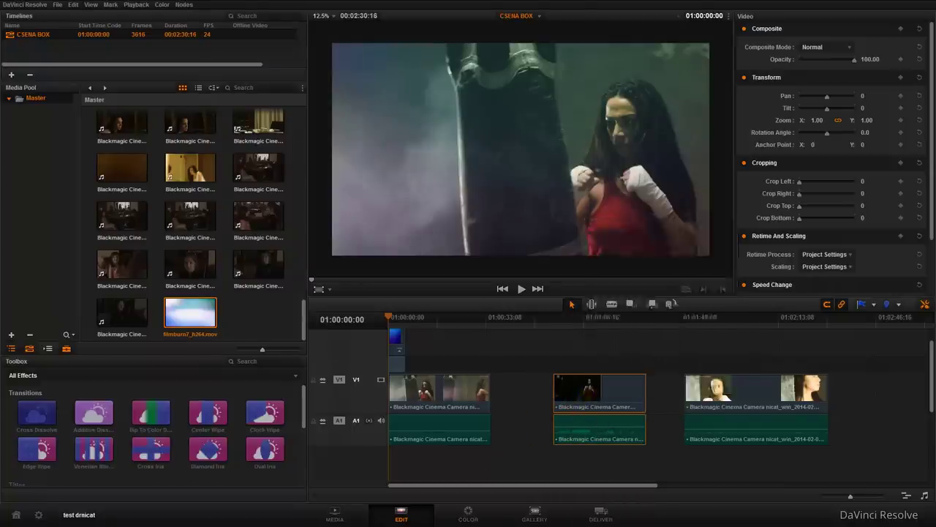
{"action": "left_click", "coordinate": [924, 496]}
- Play through the timeline, then select and remove the film-burn overlay clip
{"action": "left_click", "coordinate": [432, 319]}
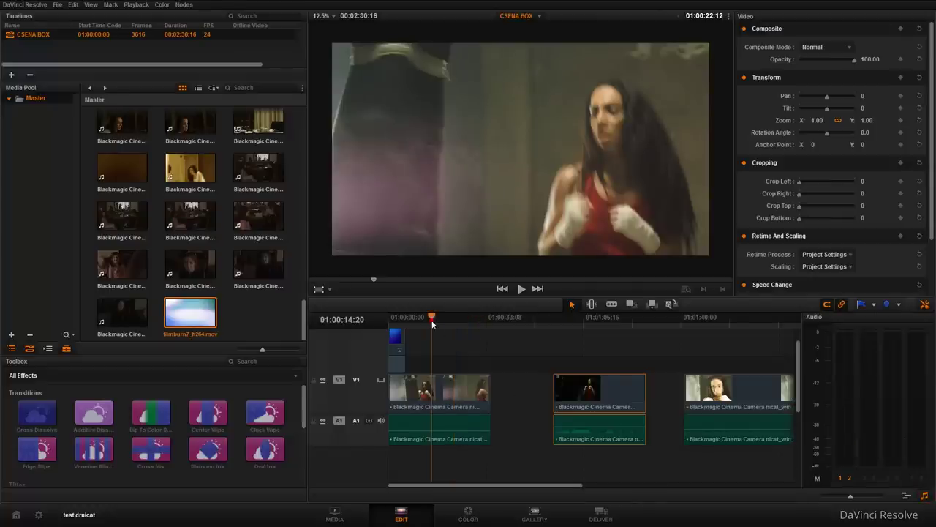
{"action": "key", "text": "space"}
{"action": "left_click", "coordinate": [570, 319]}
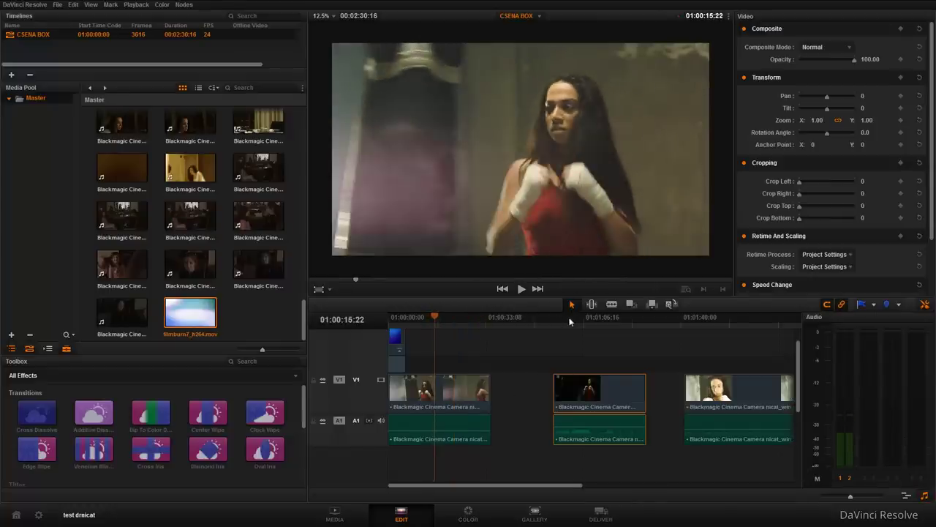
{"action": "key", "text": "space"}
{"action": "left_click", "coordinate": [704, 317]}
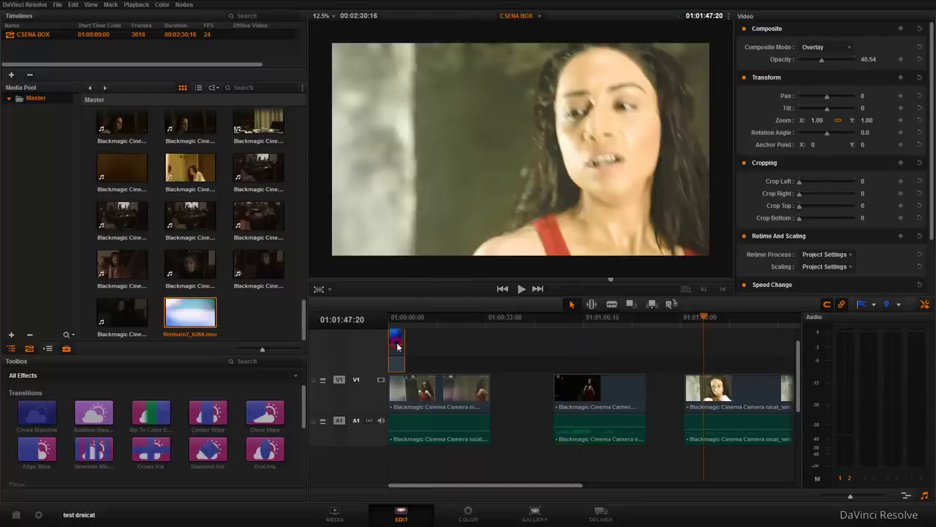
{"action": "key", "text": "ctrl+z"}
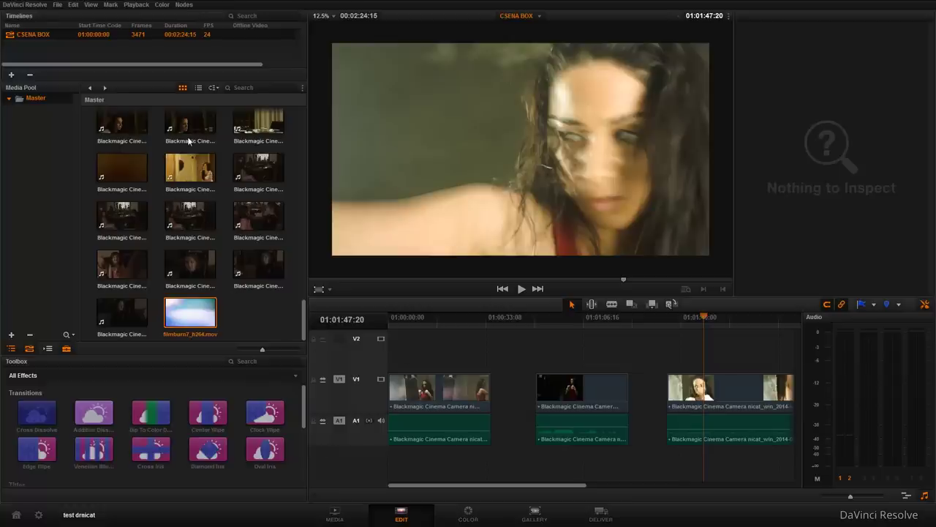
- Add the first Media Pool clip at the timeline start on V2 and set its A2 volume to -31.14
{"action": "mouse_move", "coordinate": [121, 123]}
{"action": "left_mouse_down"}
{"action": "mouse_move", "coordinate": [418, 355]}
{"action": "mouse_move", "coordinate": [392, 351]}
{"action": "left_mouse_up"}
{"action": "key", "text": "Home"}
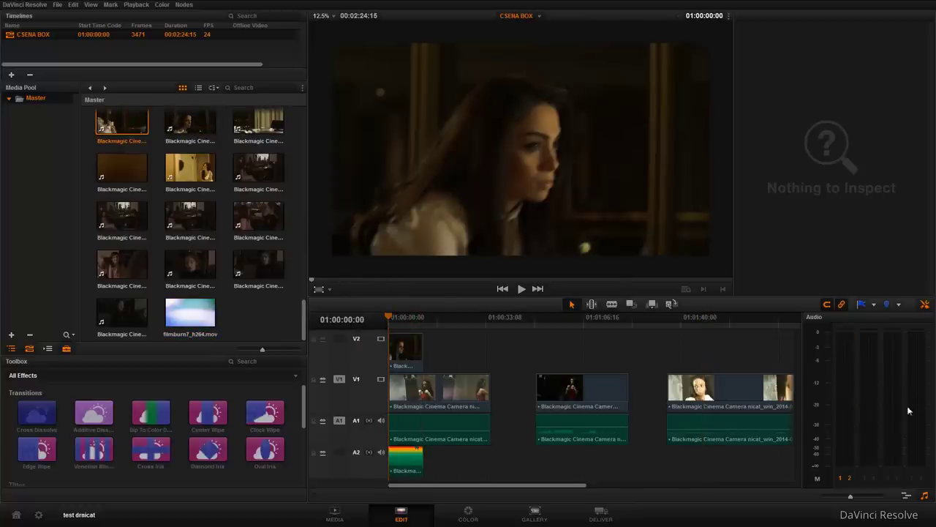
{"action": "left_click", "coordinate": [408, 469]}
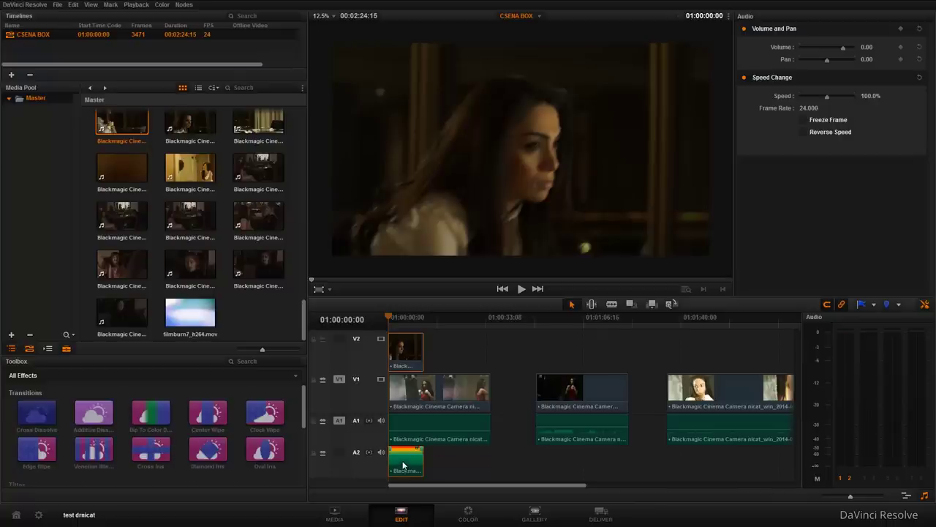
{"action": "left_click_drag", "start_coordinate": [842, 47], "coordinate": [828, 47]}
{"action": "key", "text": "space"}
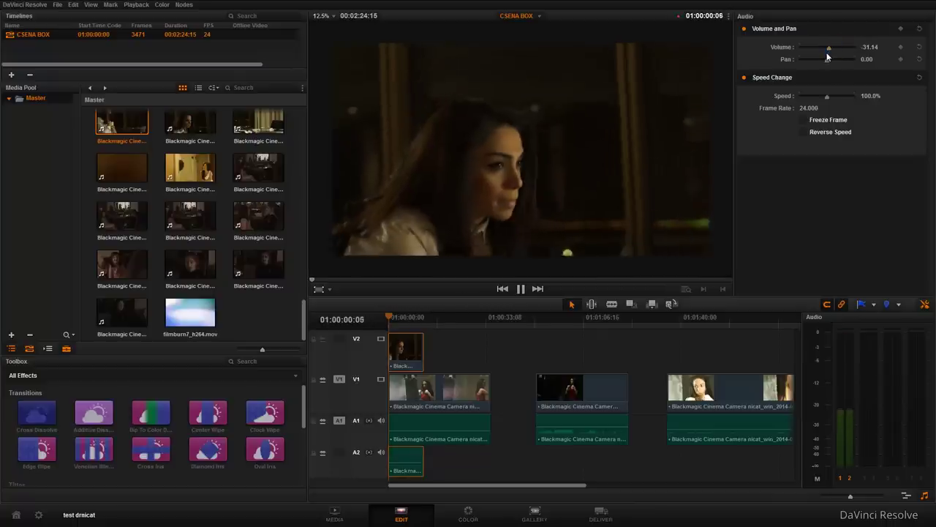
{"action": "key", "text": "space"}
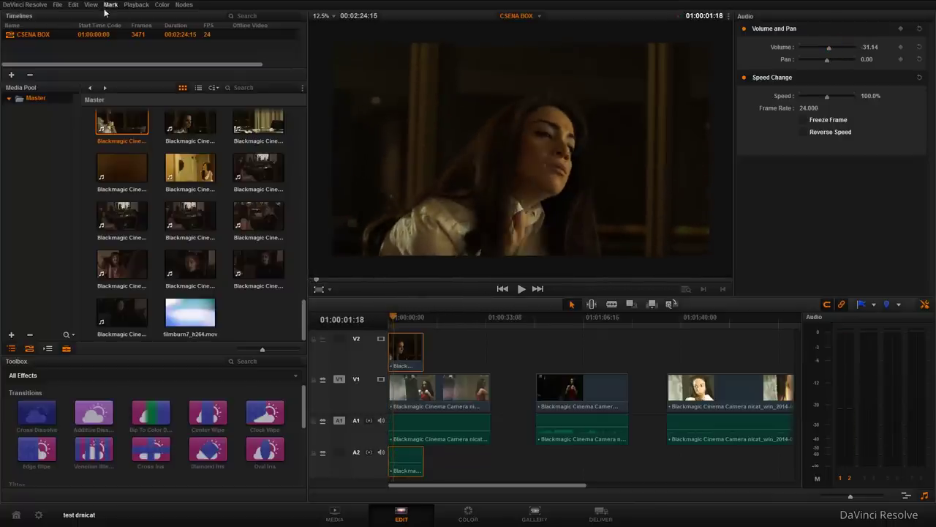
{"action": "left_click", "coordinate": [106, 5]}
{"action": "mouse_move", "coordinate": [90, 6]}
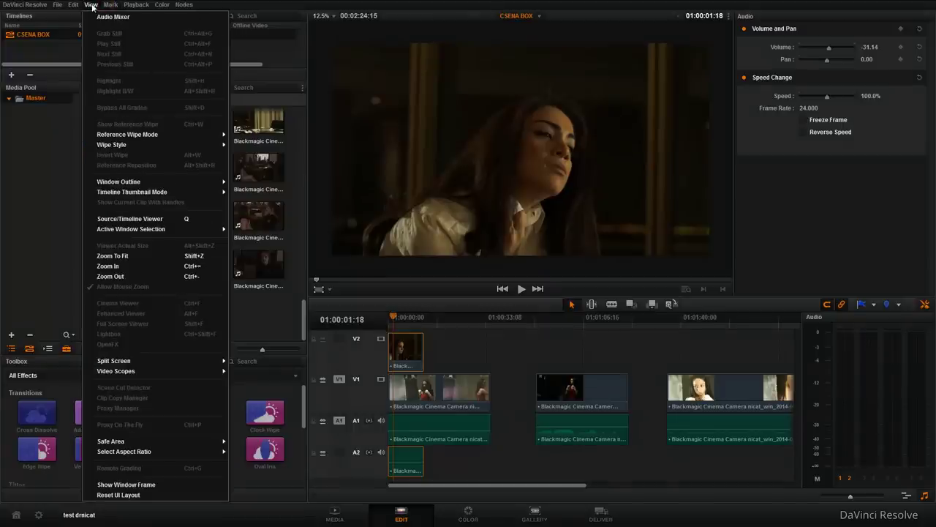
{"action": "left_click", "coordinate": [114, 16]}
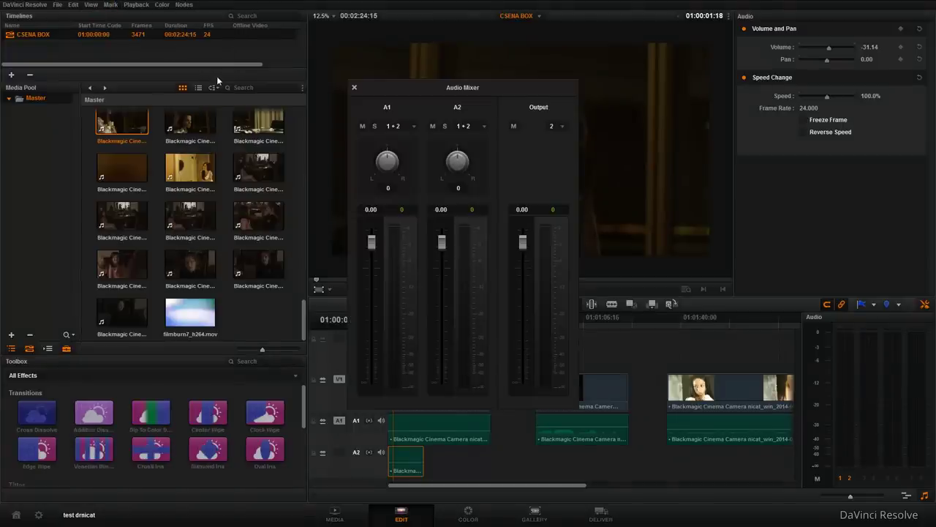
{"action": "key", "text": "space"}
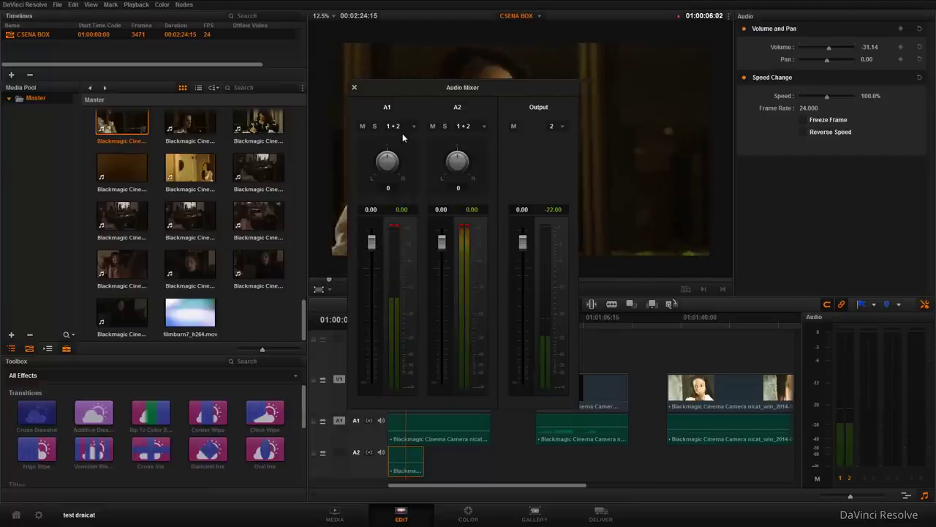
{"action": "key", "text": "space"}
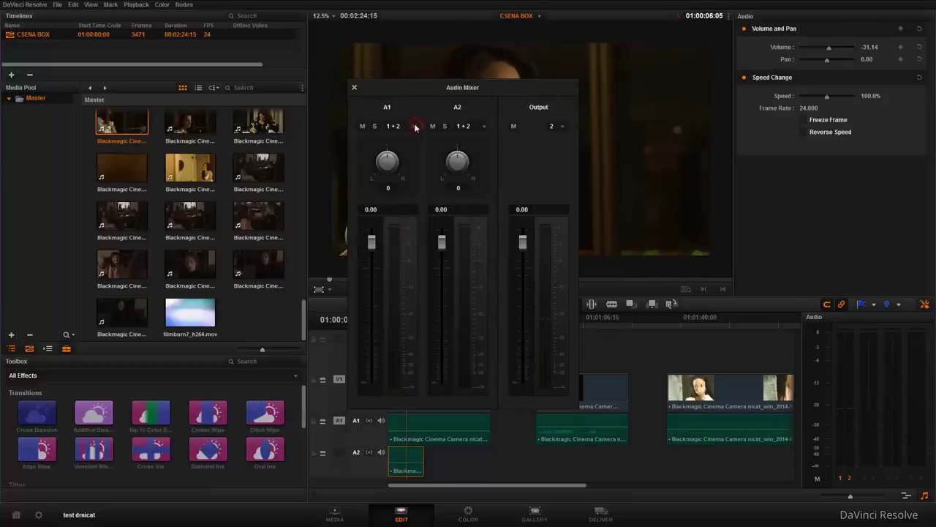
{"action": "left_click", "coordinate": [414, 126]}
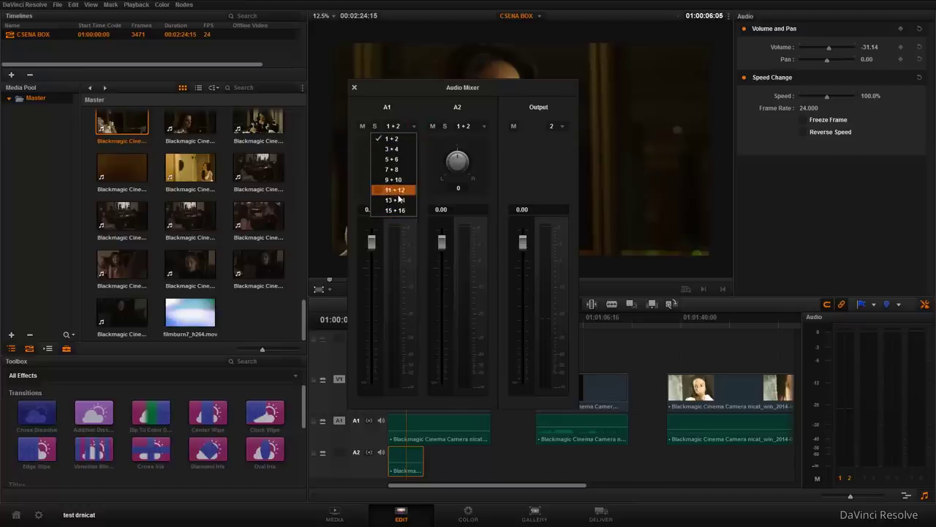
{"action": "left_click", "coordinate": [474, 111]}
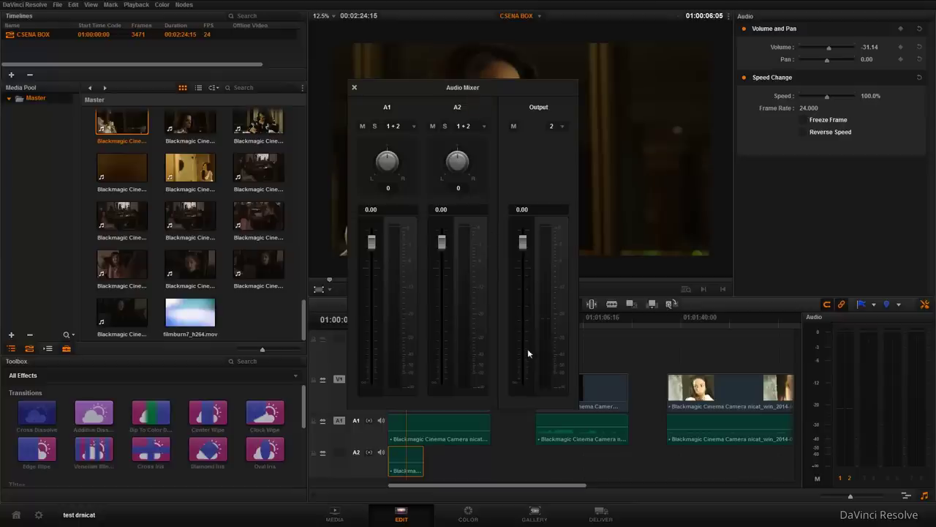
{"action": "left_click", "coordinate": [93, 5]}
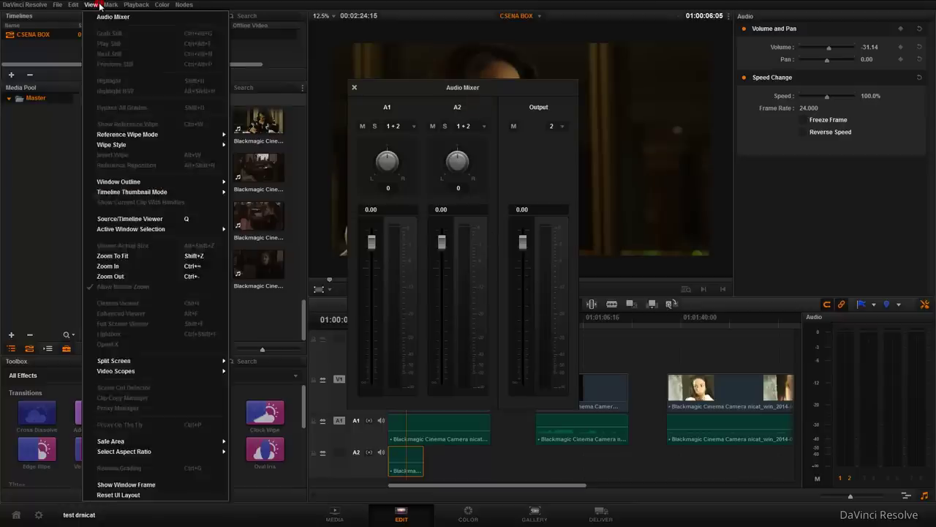
{"action": "left_click", "coordinate": [100, 20]}
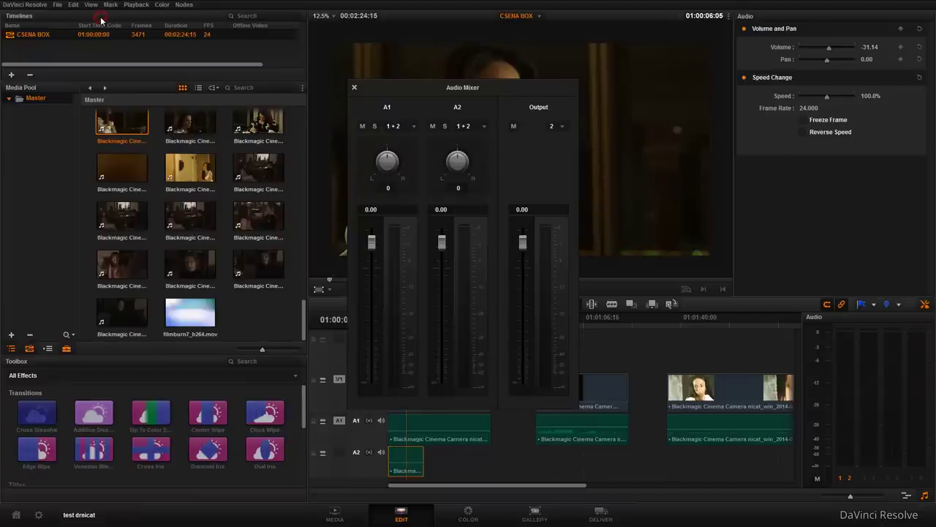
{"action": "left_click", "coordinate": [354, 87]}
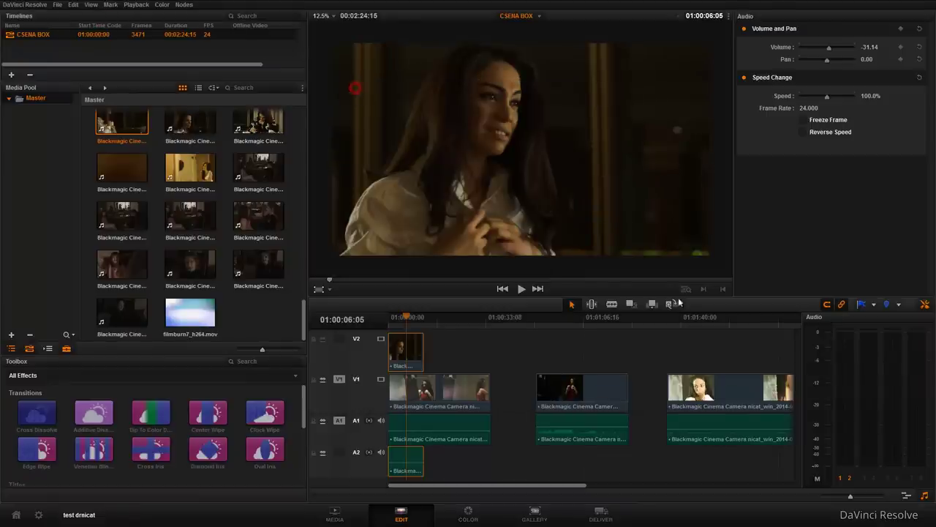
{"action": "left_click", "coordinate": [538, 317]}
{"action": "mouse_move", "coordinate": [574, 395]}
{"action": "left_mouse_down"}
{"action": "mouse_move", "coordinate": [586, 393]}
{"action": "mouse_move", "coordinate": [569, 392]}
{"action": "left_mouse_up"}
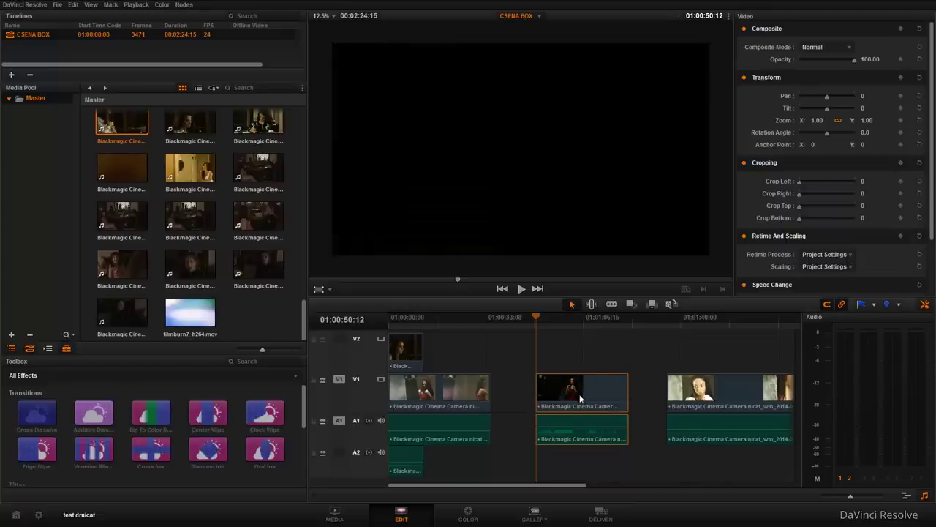
{"action": "left_click", "coordinate": [558, 321]}
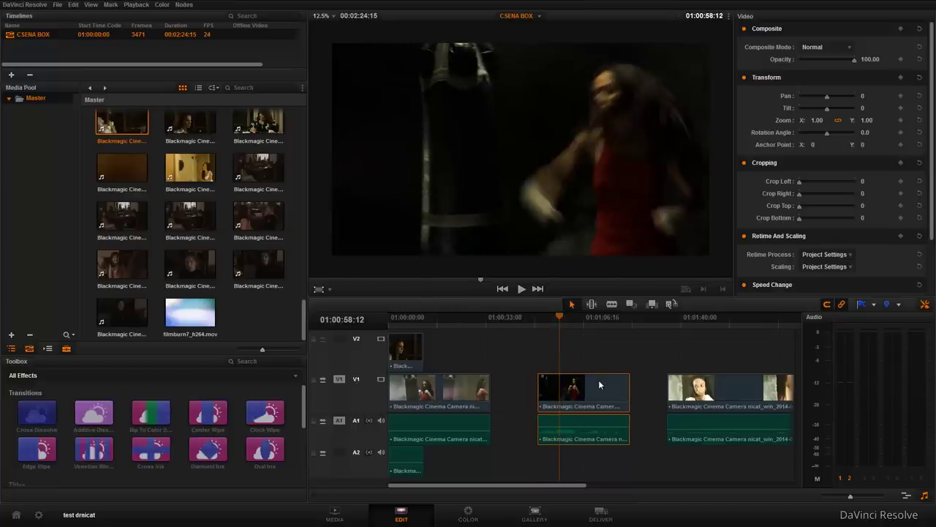
{"action": "left_click_drag", "start_coordinate": [598, 379], "coordinate": [596, 379]}
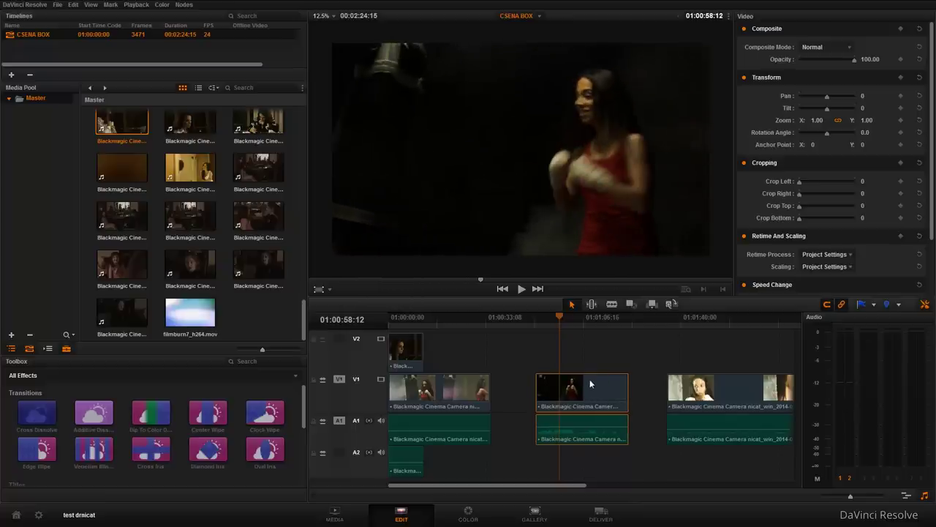
{"action": "mouse_move", "coordinate": [583, 382]}
{"action": "left_mouse_down"}
{"action": "mouse_move", "coordinate": [572, 382]}
{"action": "mouse_move", "coordinate": [584, 386]}
{"action": "left_mouse_up"}
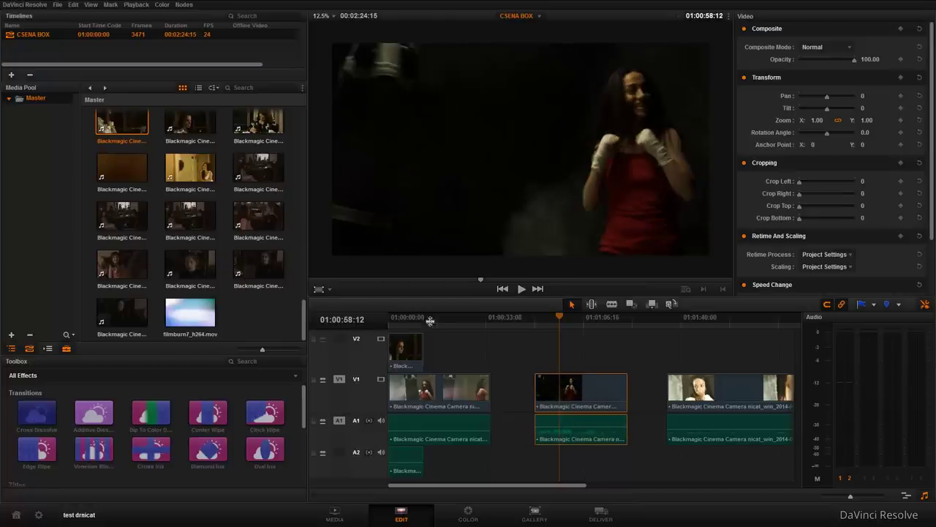
{"action": "left_click", "coordinate": [73, 5]}
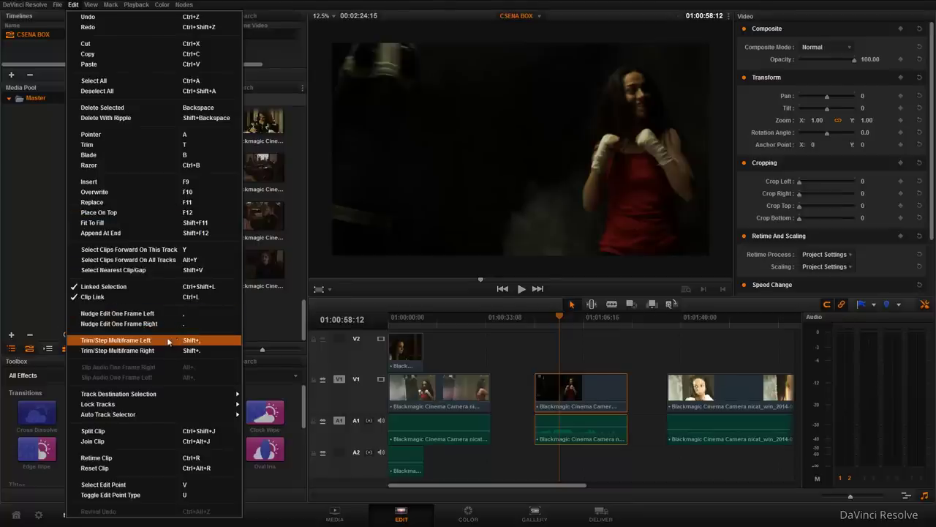
- Turn on Razor Edit Mode and make the first cut in the middle V1 clip at the playhead
{"action": "left_click", "coordinate": [569, 401]}
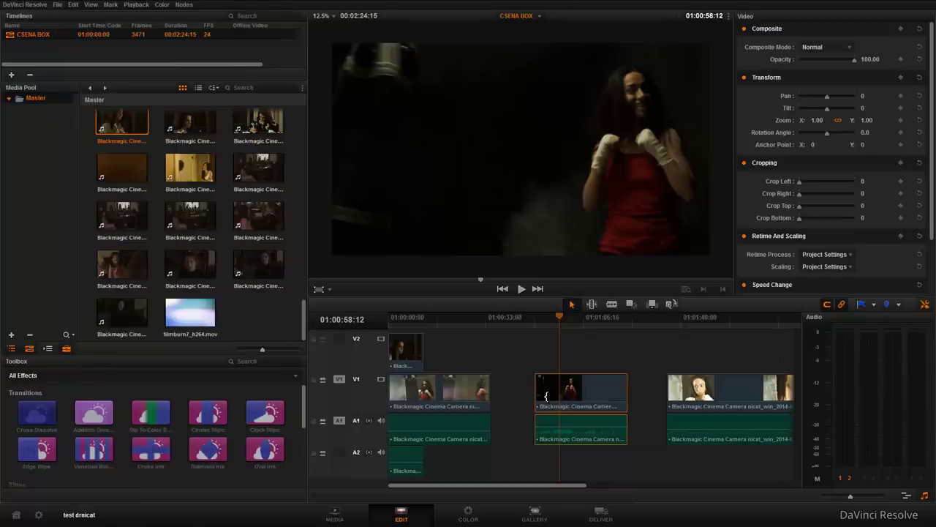
{"action": "left_click", "coordinate": [568, 323]}
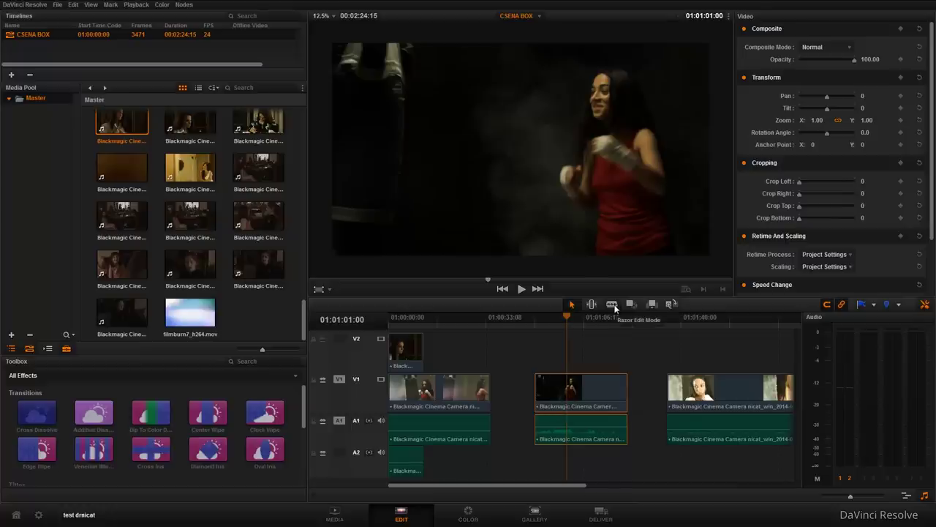
{"action": "left_click", "coordinate": [611, 304]}
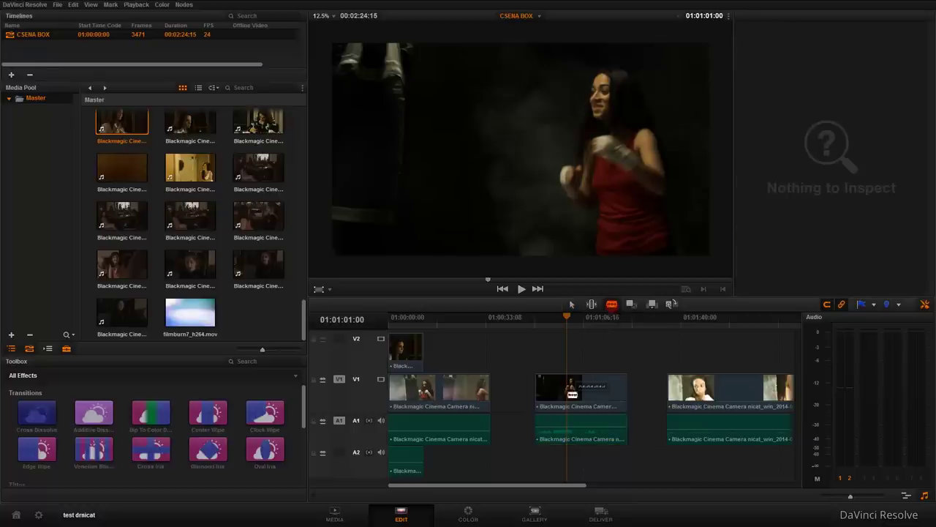
{"action": "left_click", "coordinate": [568, 386]}
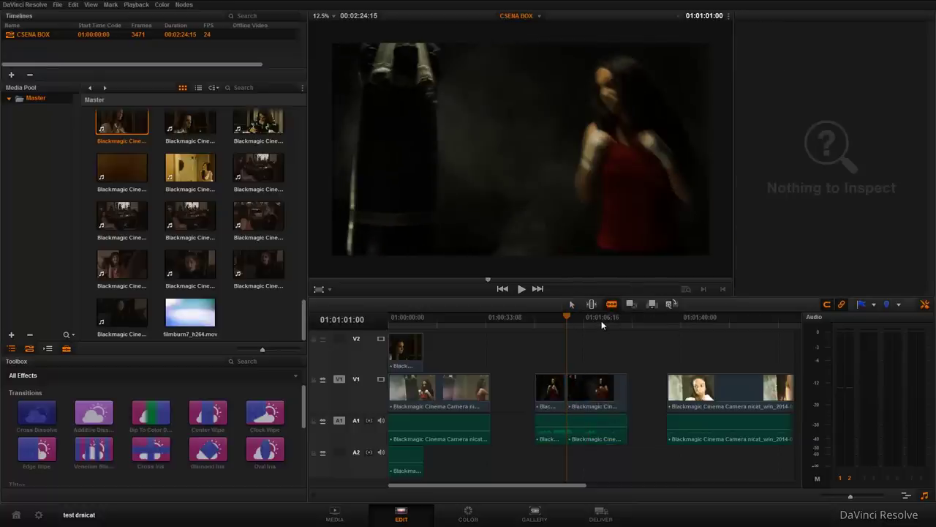
- Add further cuts to the middle clip around 01:01:08:04, splitting it into separate pieces
{"action": "left_click", "coordinate": [601, 319]}
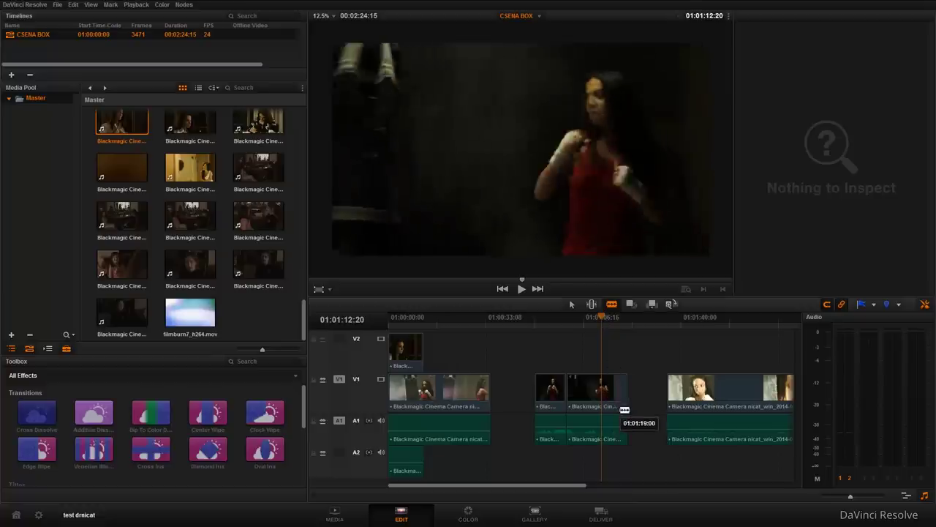
{"action": "left_click", "coordinate": [625, 409]}
{"action": "left_click", "coordinate": [588, 318]}
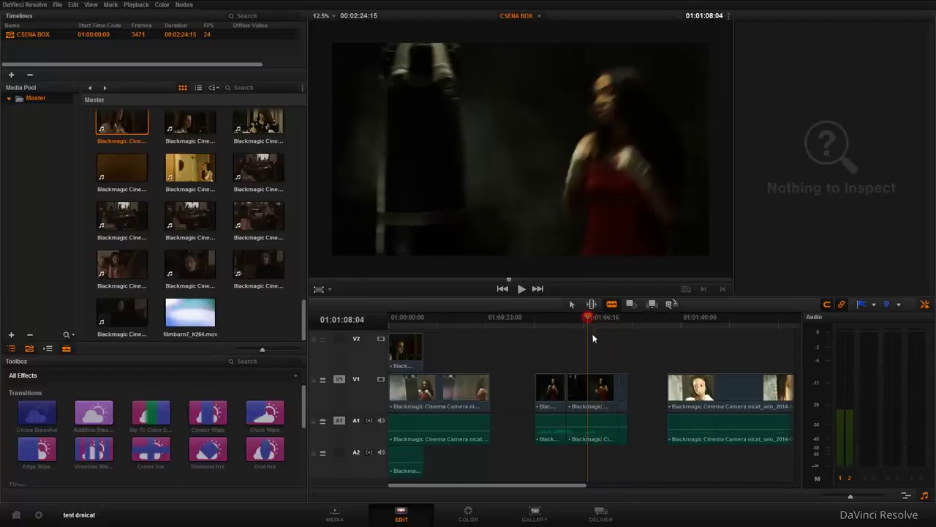
{"action": "left_click", "coordinate": [591, 396]}
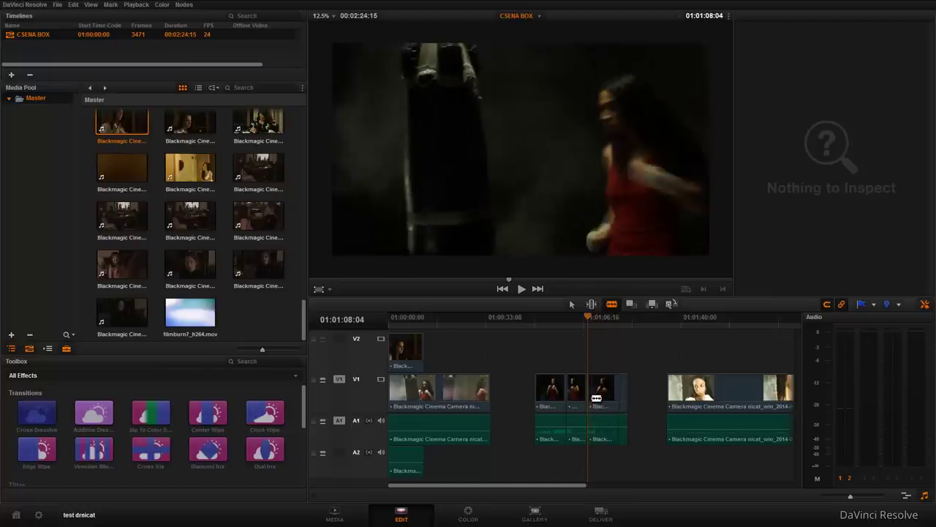
{"action": "left_click", "coordinate": [73, 4]}
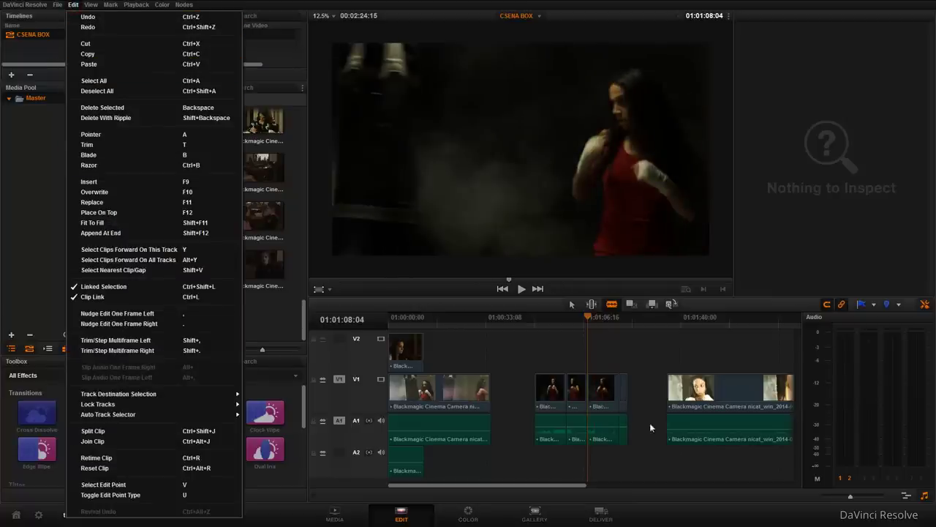
{"action": "left_click", "coordinate": [574, 395]}
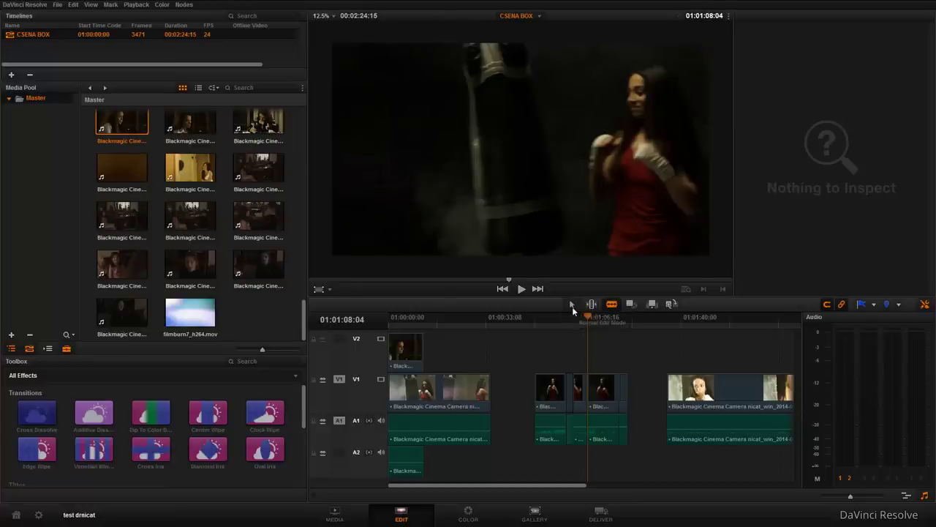
{"action": "left_click", "coordinate": [572, 305]}
{"action": "left_click", "coordinate": [603, 395]}
{"action": "left_click", "coordinate": [551, 393]}
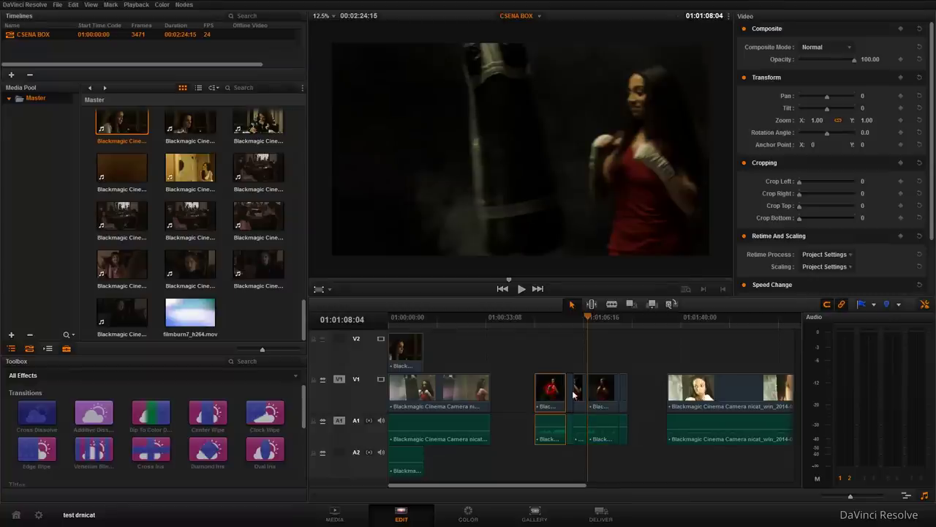
{"action": "left_click", "coordinate": [603, 396]}
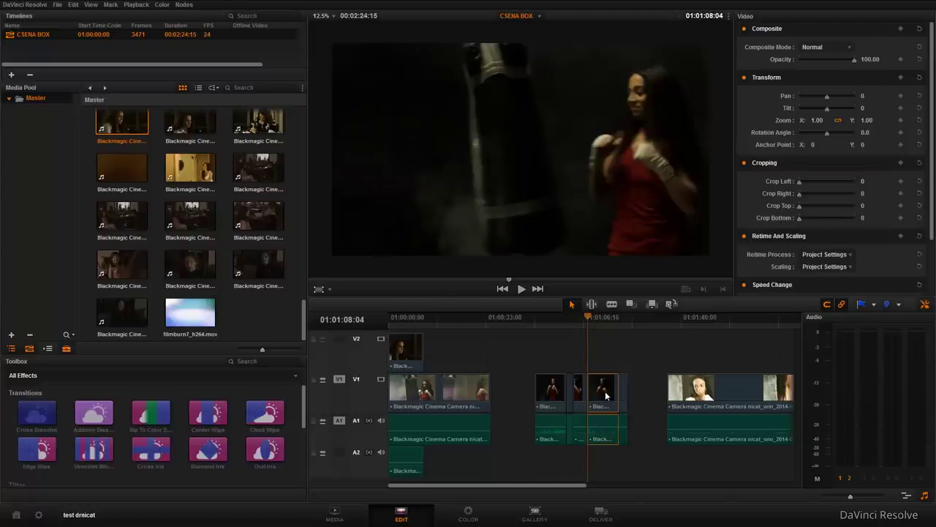
{"action": "key", "text": "Delete"}
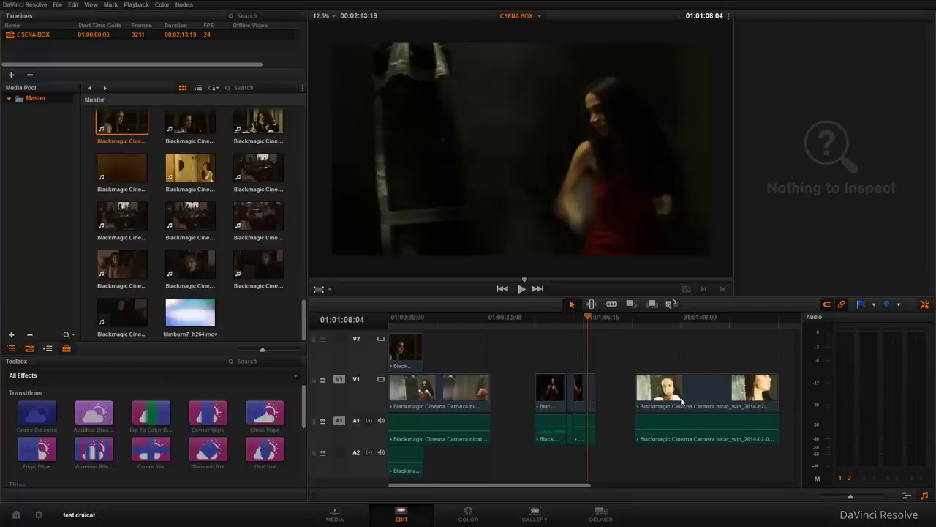
{"action": "key", "text": "F9"}
{"action": "left_click", "coordinate": [609, 386]}
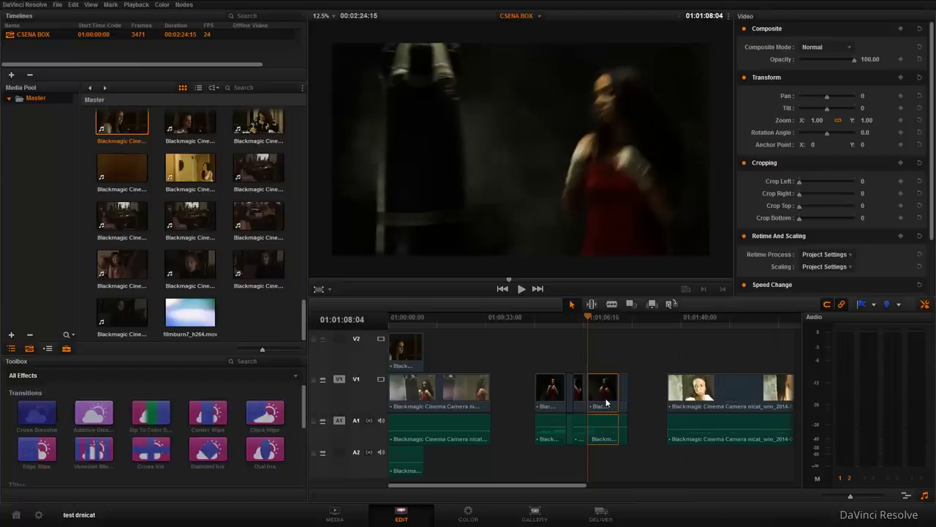
- Remove the short boxing clip from the timeline, leaving a gap in its place
{"action": "right_click", "coordinate": [601, 406]}
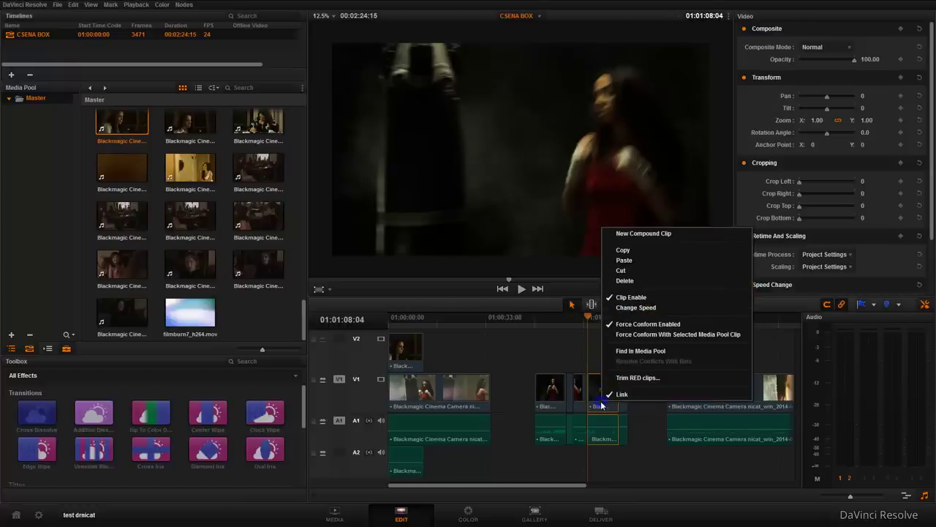
{"action": "left_click", "coordinate": [611, 270]}
{"action": "left_click_drag", "start_coordinate": [590, 321], "coordinate": [597, 321]}
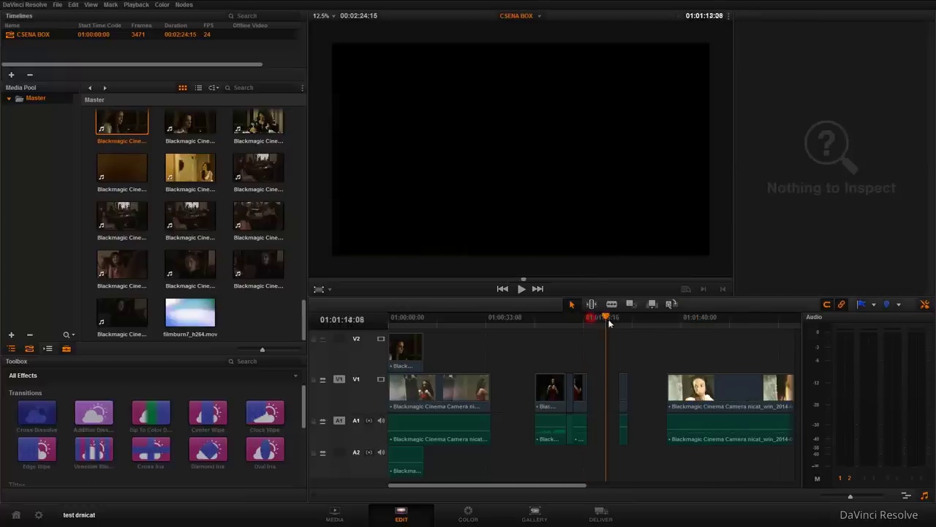
{"action": "key", "text": "ctrl+z"}
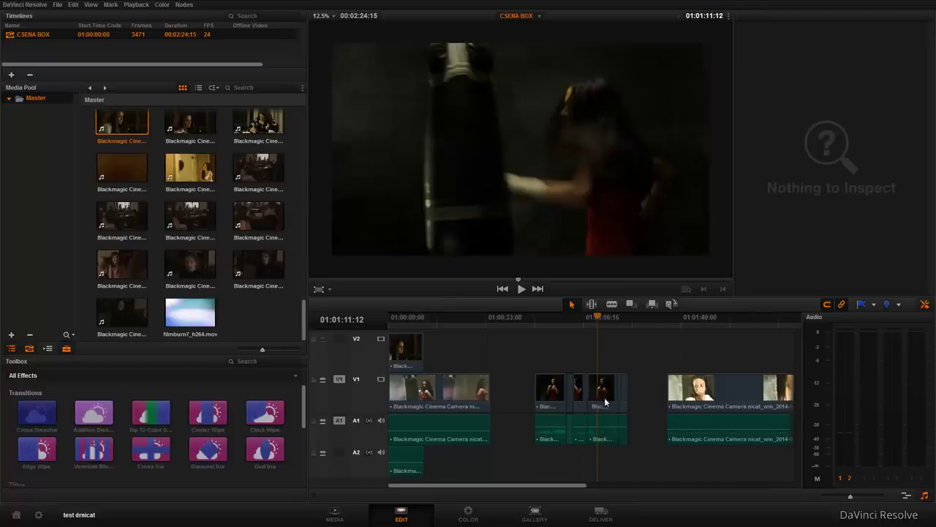
{"action": "left_click", "coordinate": [605, 399]}
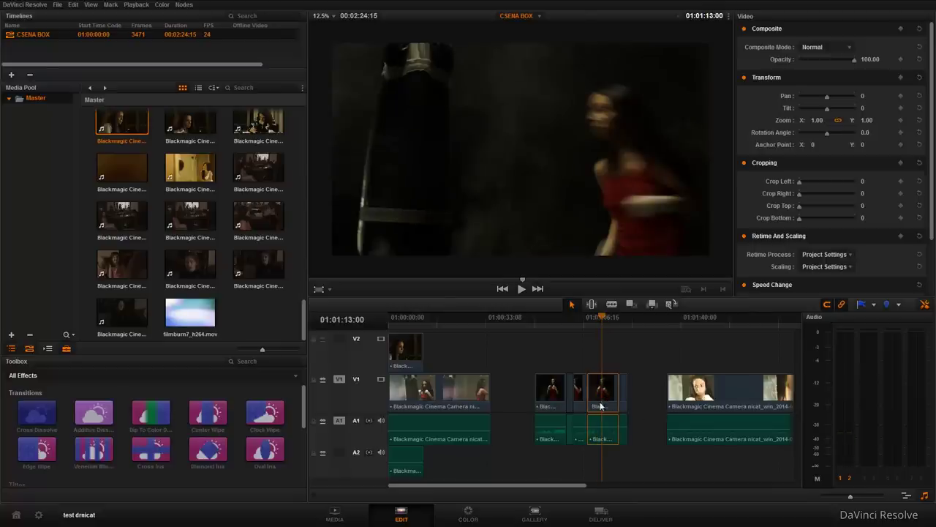
{"action": "key", "text": "Delete"}
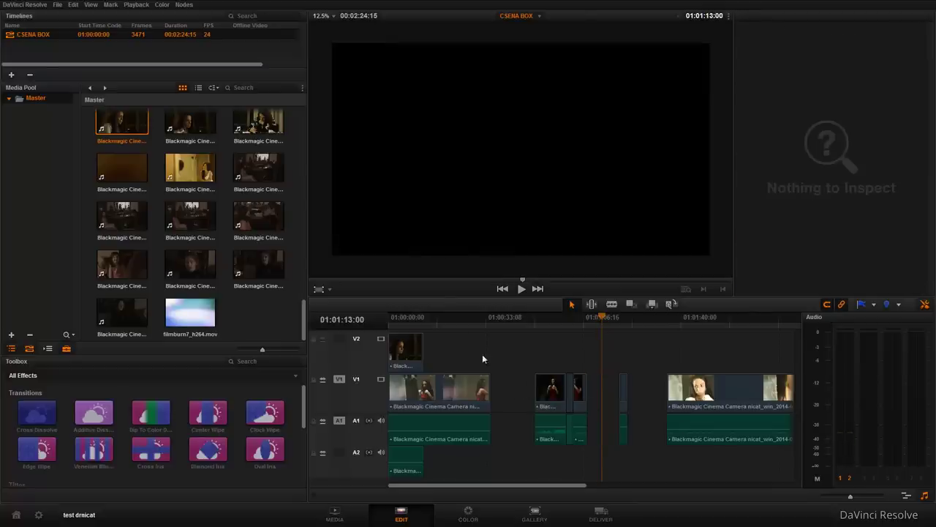
- Split the last V1 clip at two points and delete the middle piece, leaving a gap
{"action": "left_click", "coordinate": [713, 327]}
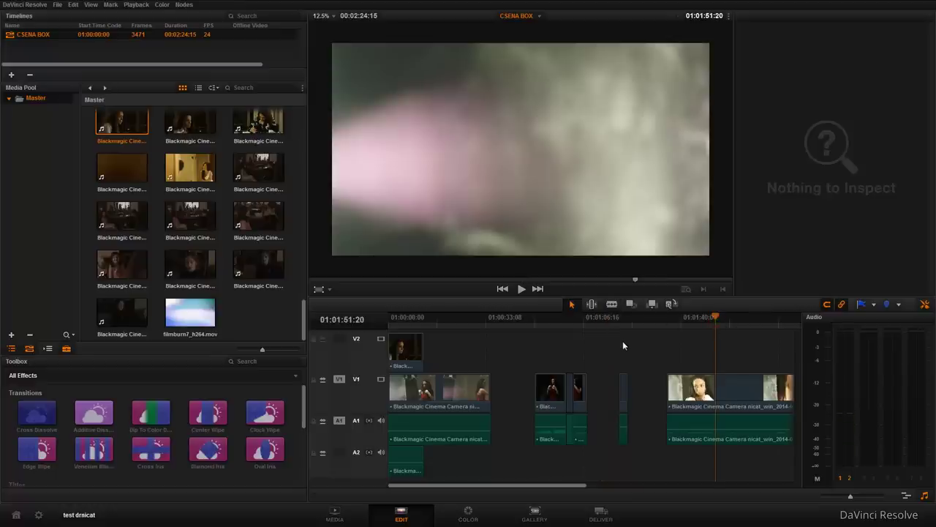
{"action": "left_click", "coordinate": [717, 394]}
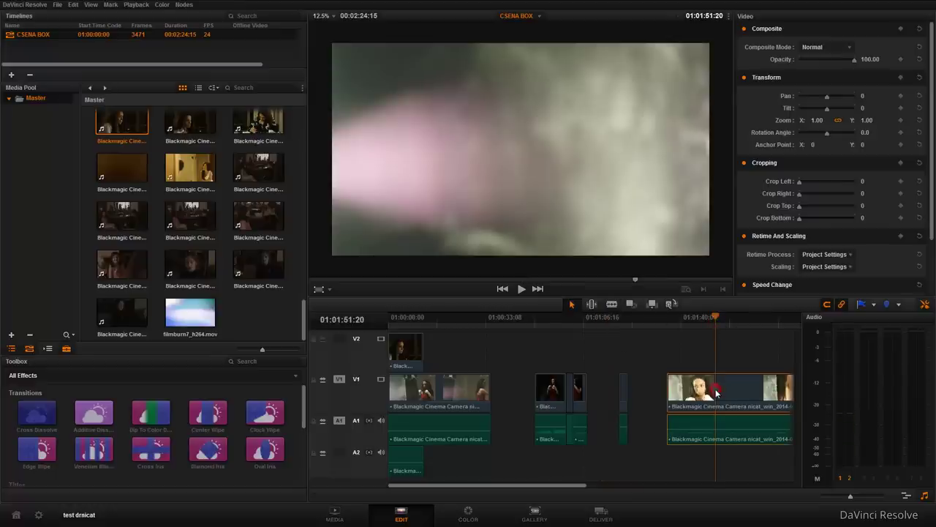
{"action": "key", "text": "ctrl+backslash"}
{"action": "left_click_drag", "start_coordinate": [535, 484], "coordinate": [582, 491]}
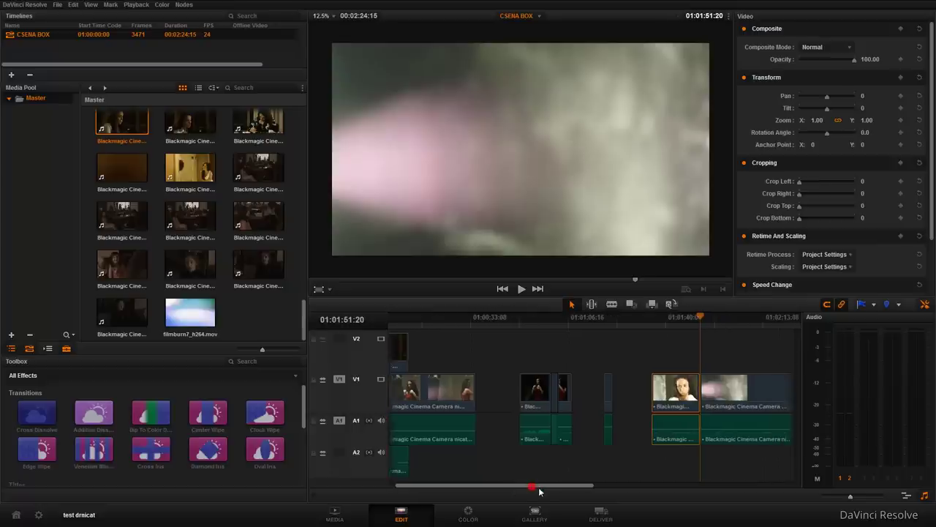
{"action": "left_click", "coordinate": [648, 333]}
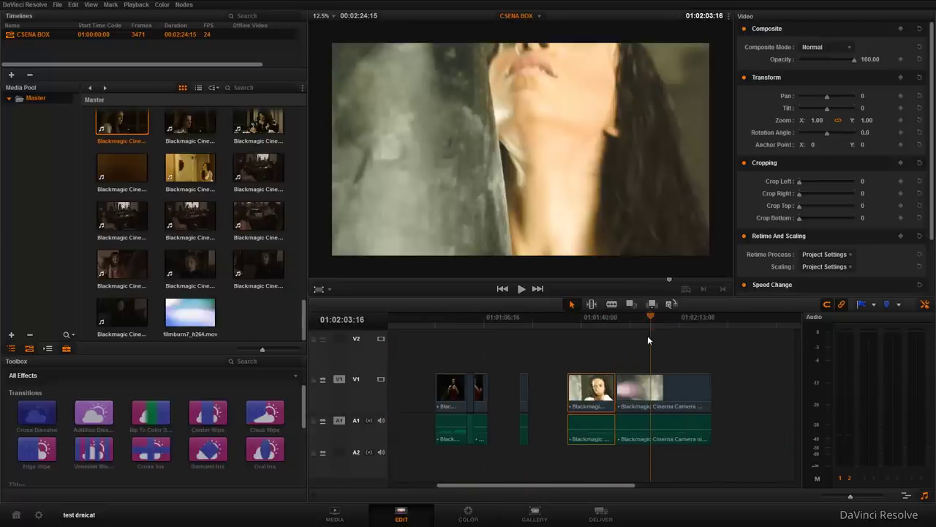
{"action": "key", "text": "ctrl+backslash"}
{"action": "left_click", "coordinate": [638, 393]}
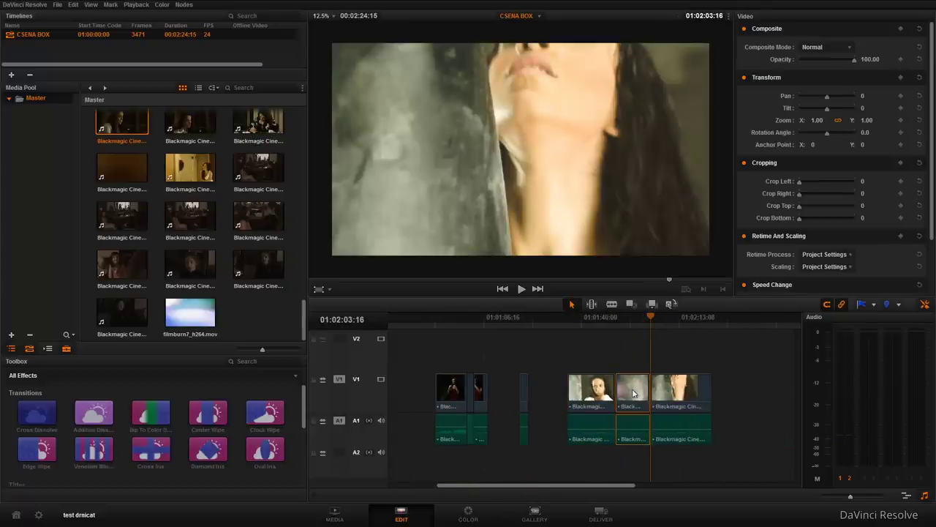
{"action": "key", "text": "BackSpace"}
- Add an empty V3 video track above V2 on the CSENA BOX timeline
{"action": "mouse_move", "coordinate": [646, 327]}
{"action": "left_mouse_down"}
{"action": "mouse_move", "coordinate": [617, 330]}
{"action": "mouse_move", "coordinate": [630, 331]}
{"action": "left_mouse_up"}
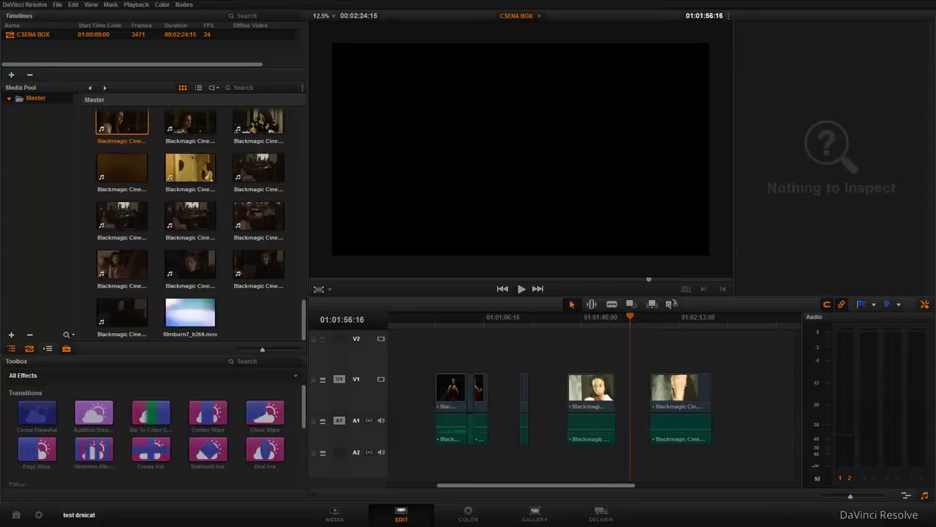
{"action": "left_click", "coordinate": [73, 5]}
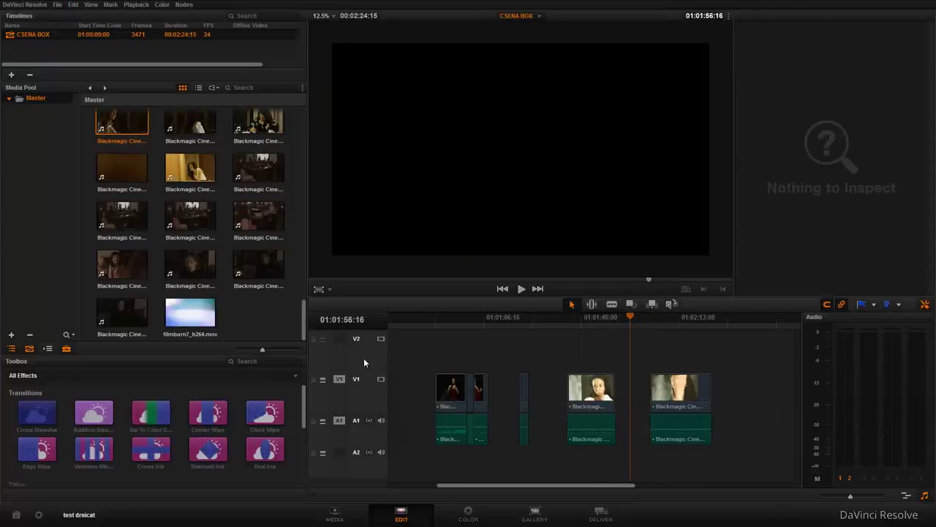
{"action": "right_click", "coordinate": [366, 358]}
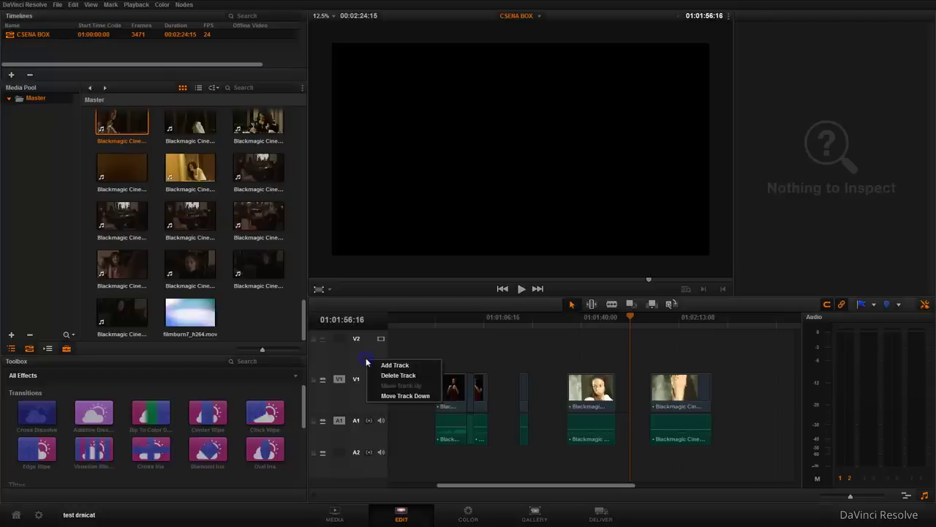
{"action": "right_click", "coordinate": [363, 354]}
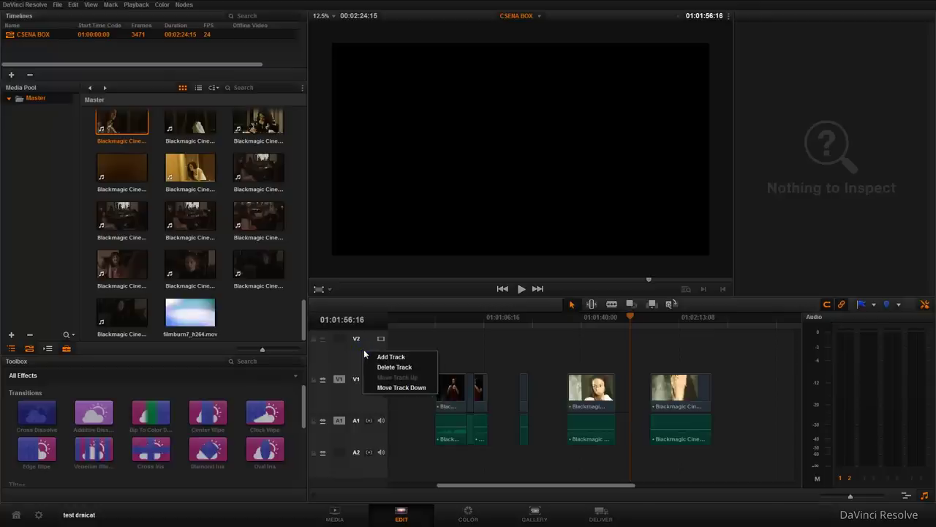
{"action": "left_click", "coordinate": [417, 360]}
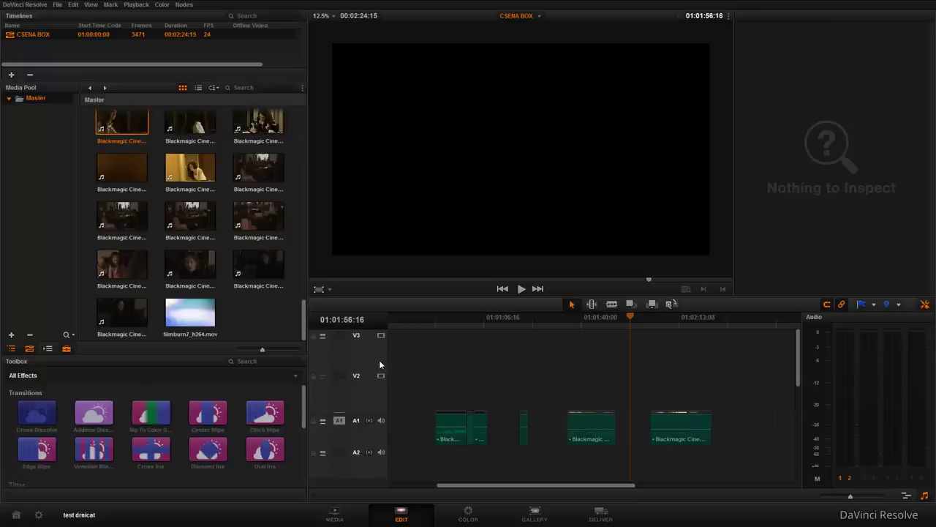
{"action": "key", "text": "ctrl+z"}
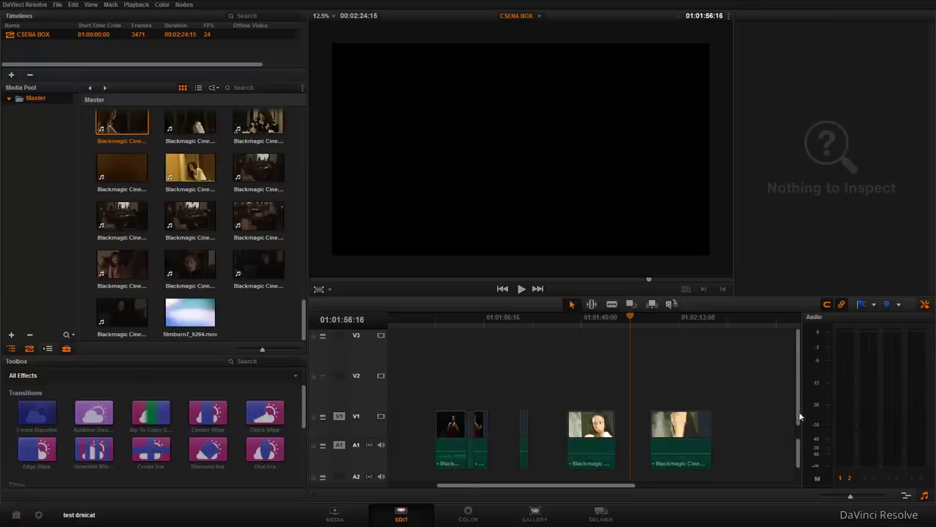
- Enlarge the timeline area, then drop one media-pool clip onto V2/A2 and another onto V3/A3
{"action": "left_click_drag", "start_coordinate": [758, 296], "coordinate": [763, 180]}
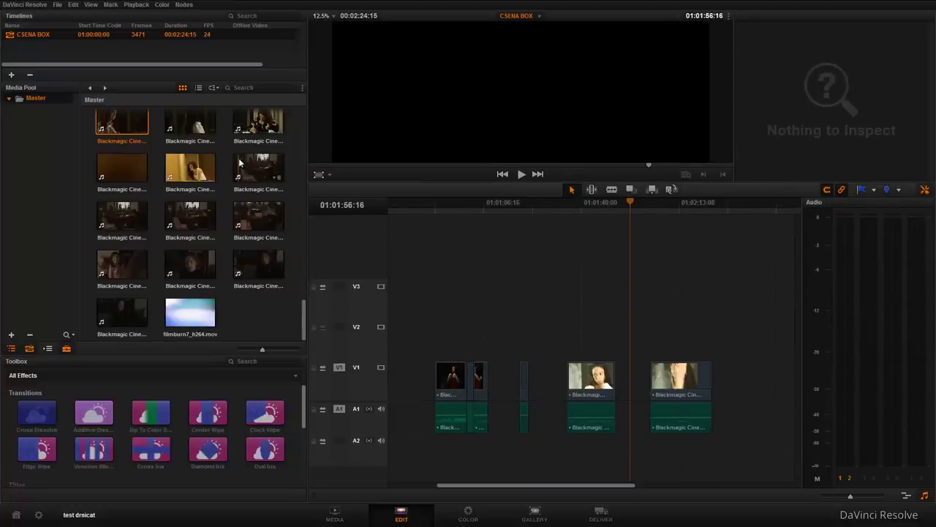
{"action": "mouse_move", "coordinate": [256, 124]}
{"action": "left_mouse_down"}
{"action": "mouse_move", "coordinate": [387, 245]}
{"action": "mouse_move", "coordinate": [410, 318]}
{"action": "mouse_move", "coordinate": [435, 345]}
{"action": "left_mouse_up"}
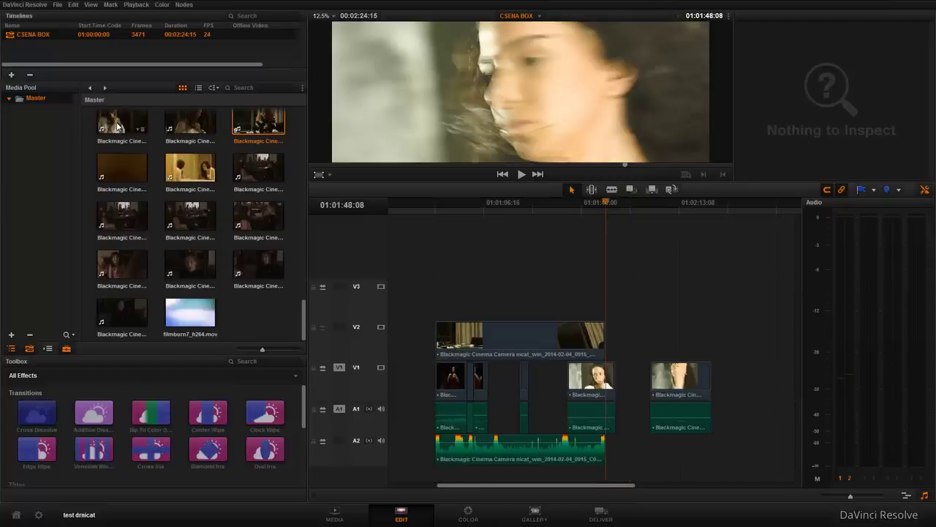
{"action": "left_click_drag", "start_coordinate": [117, 125], "coordinate": [641, 349]}
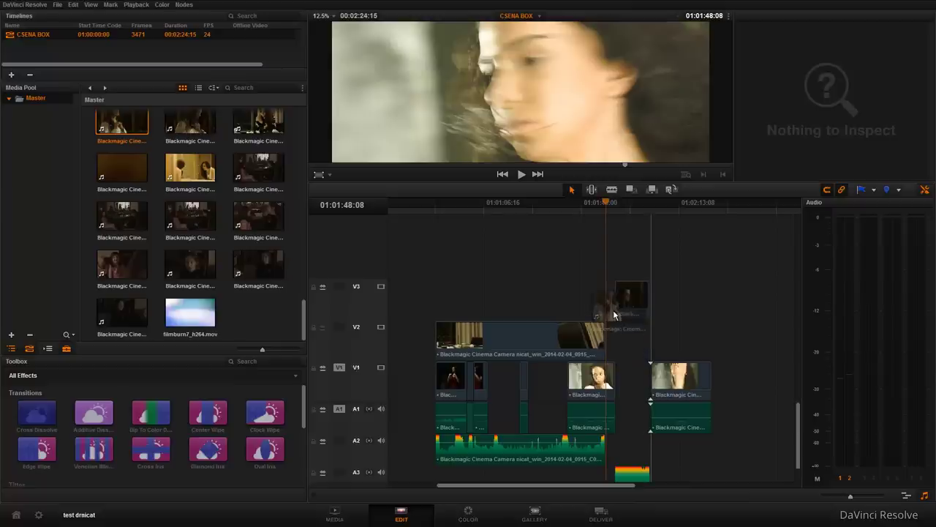
{"action": "left_click_drag", "start_coordinate": [641, 348], "coordinate": [610, 313]}
- Lower the long V2/A2 clip's volume in the Inspector to roughly -61
{"action": "left_click", "coordinate": [528, 207]}
{"action": "left_click", "coordinate": [525, 458]}
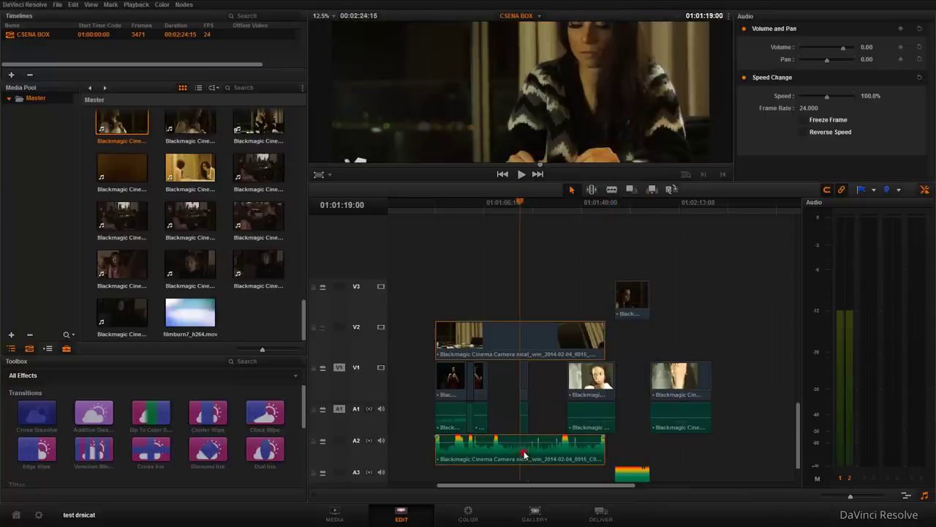
{"action": "left_click_drag", "start_coordinate": [841, 46], "coordinate": [826, 47]}
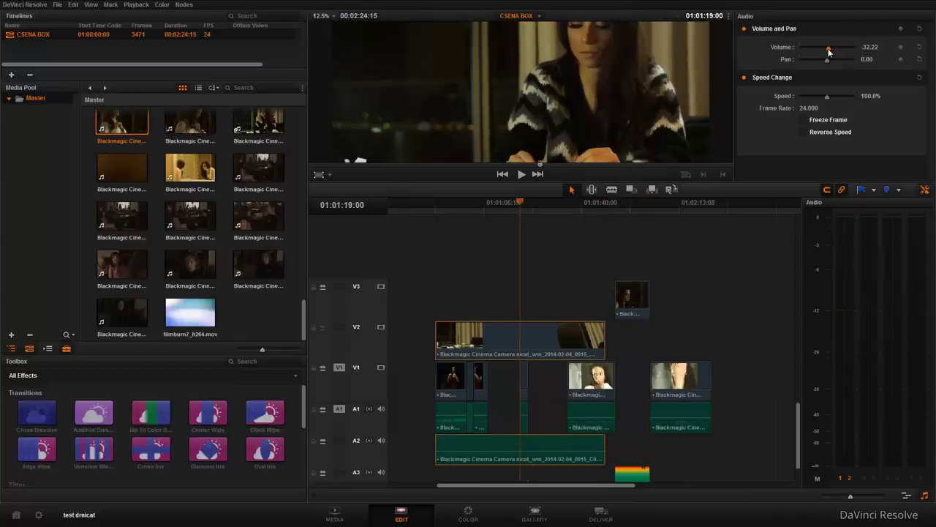
{"action": "left_click", "coordinate": [617, 208]}
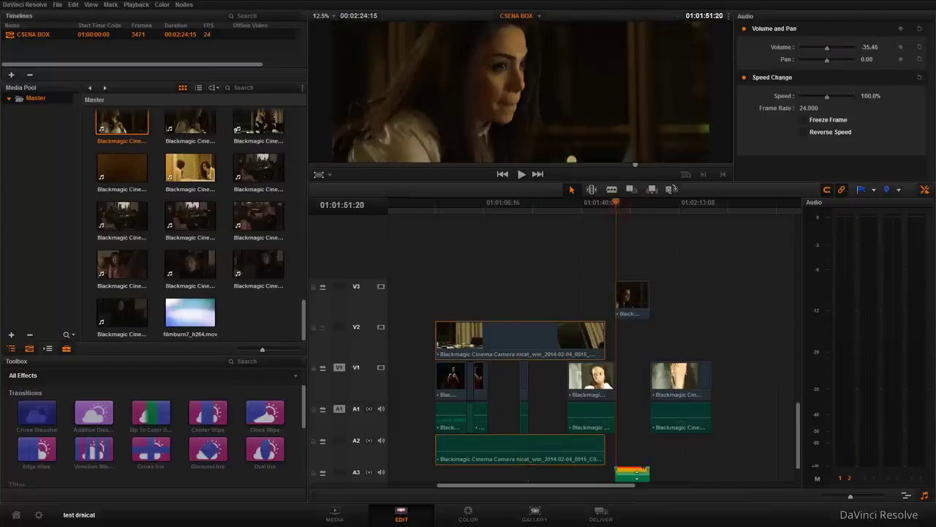
{"action": "left_click_drag", "start_coordinate": [832, 47], "coordinate": [820, 47]}
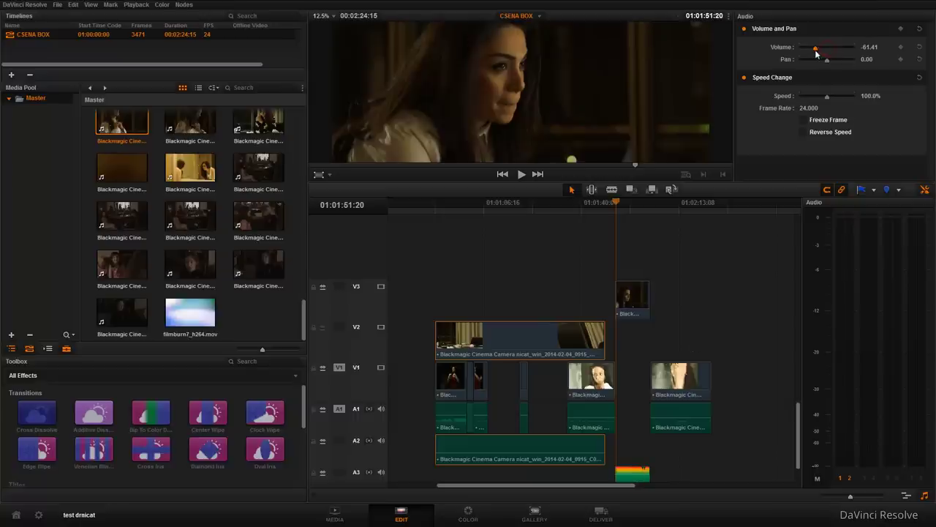
- Lower the short V3/A3 clip's volume to -56.00
{"action": "left_click", "coordinate": [691, 474]}
{"action": "left_click", "coordinate": [636, 478]}
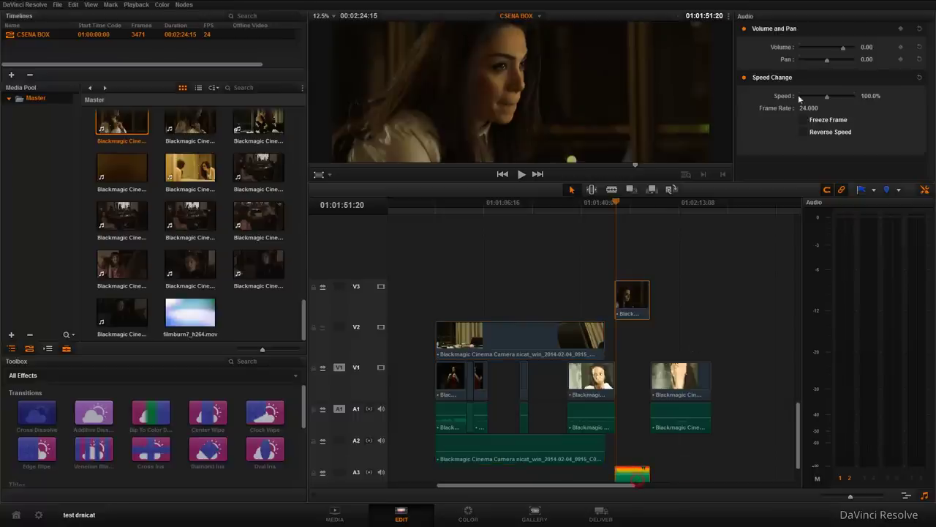
{"action": "left_click_drag", "start_coordinate": [843, 47], "coordinate": [818, 48]}
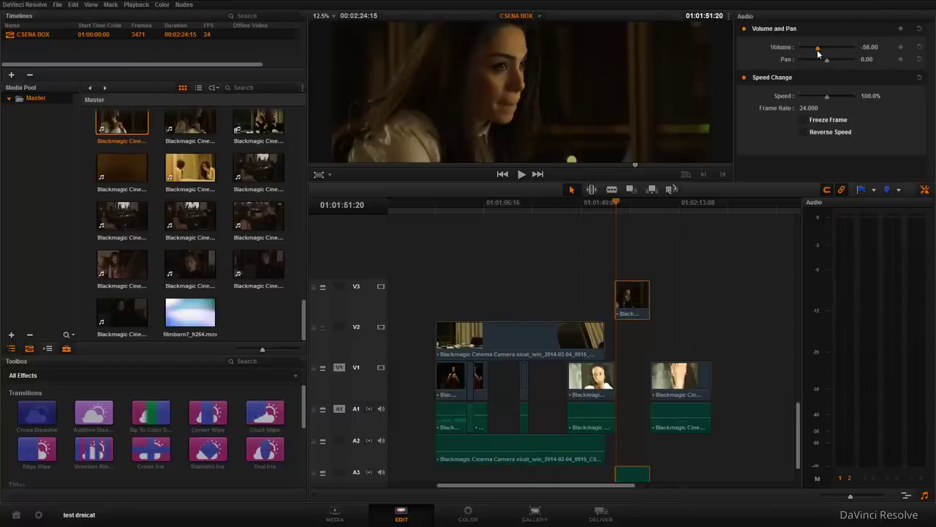
{"action": "left_click", "coordinate": [606, 204]}
- Zoom the viewer image out so the preview picture sits smaller
{"action": "left_click", "coordinate": [322, 16]}
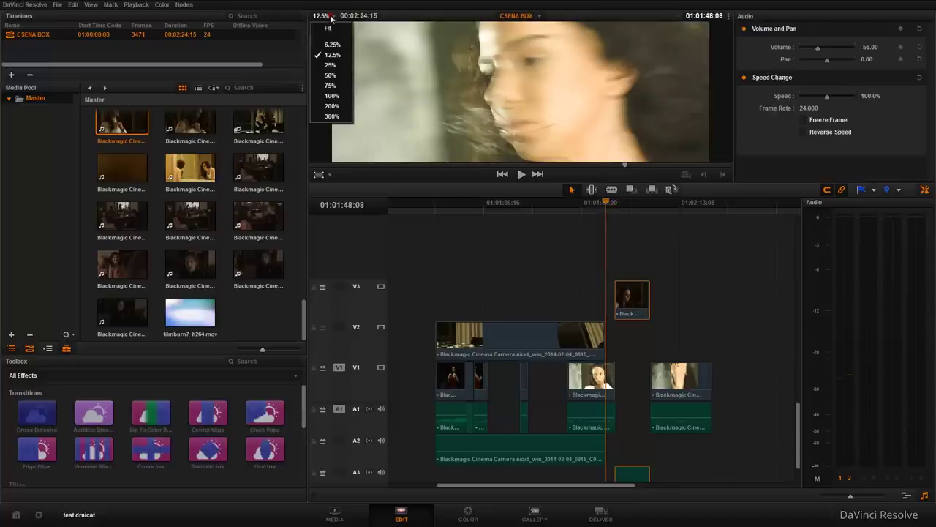
{"action": "left_click", "coordinate": [521, 107]}
{"action": "scroll", "coordinate": [557, 101], "scroll_direction": "down", "scroll_amount": 4}
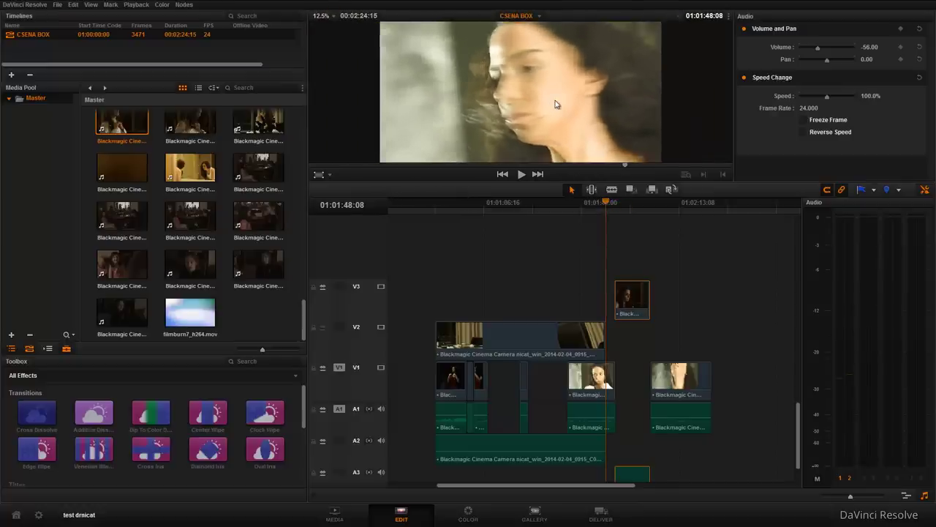
{"action": "scroll", "coordinate": [556, 101], "scroll_direction": "down", "scroll_amount": 2}
{"action": "scroll", "coordinate": [555, 100], "scroll_direction": "up", "scroll_amount": 1}
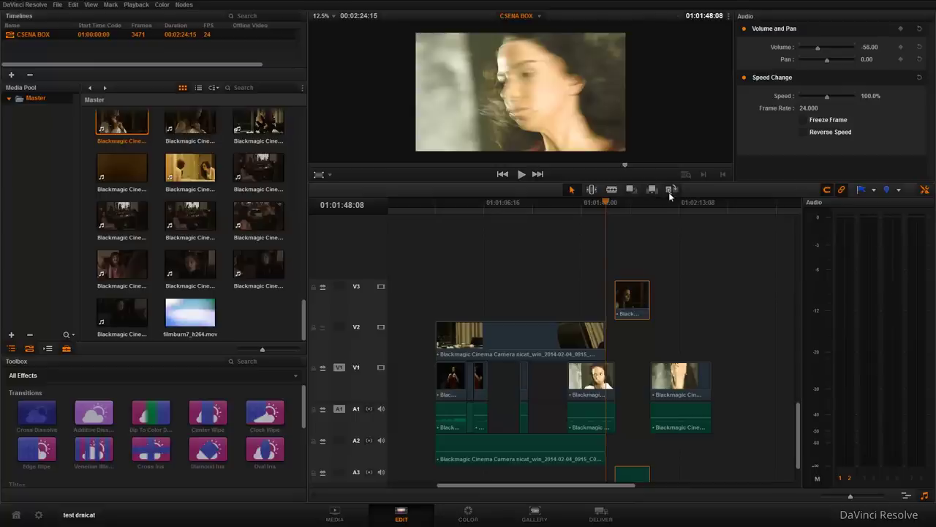
- Slide the V3 clip further right and move the later V1 clip left to the playhead
{"action": "left_click", "coordinate": [547, 203]}
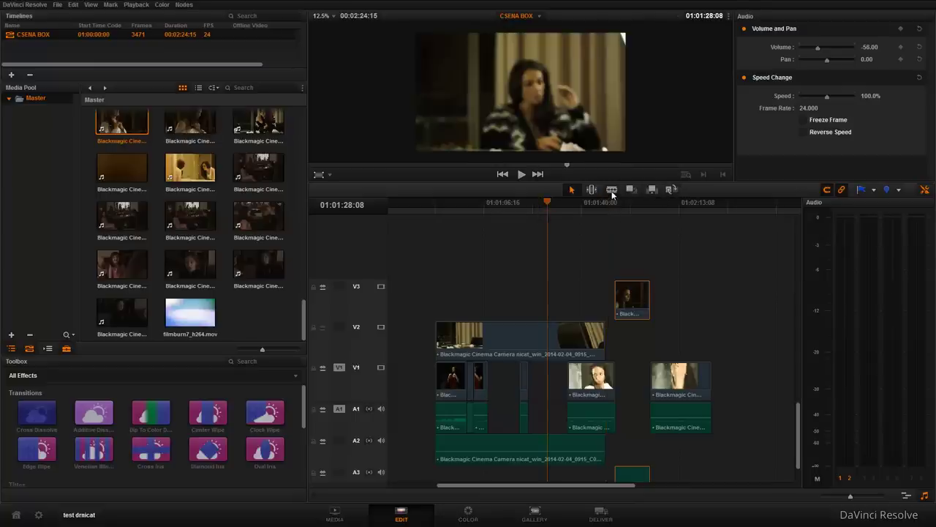
{"action": "left_click", "coordinate": [547, 339]}
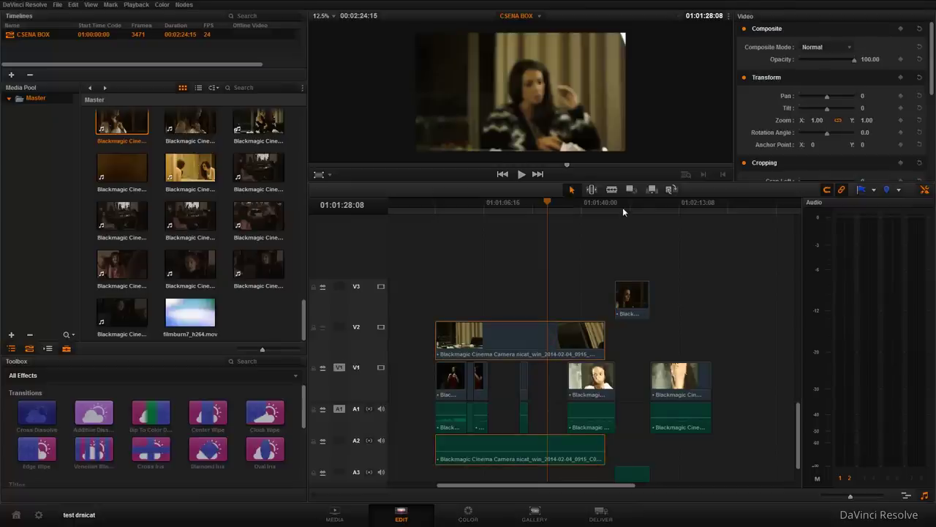
{"action": "left_click", "coordinate": [622, 206]}
{"action": "left_click", "coordinate": [634, 300]}
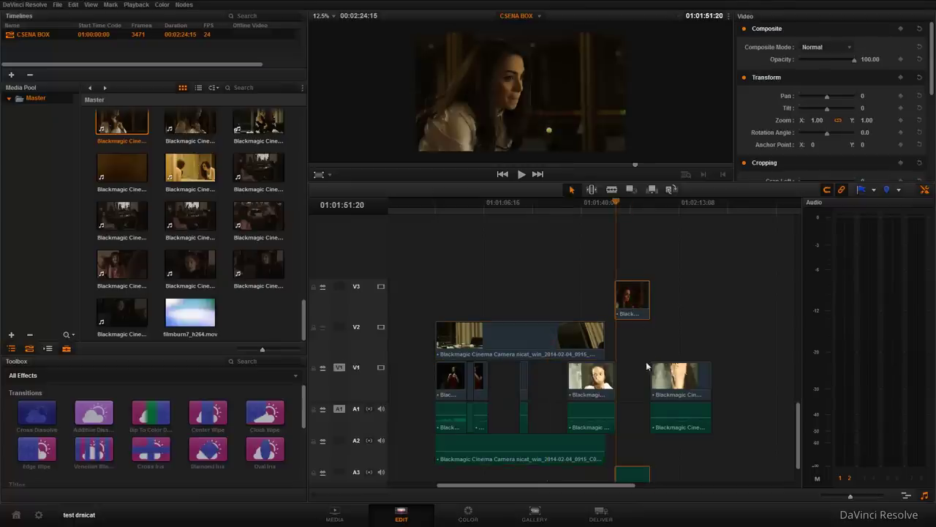
{"action": "left_click_drag", "start_coordinate": [634, 298], "coordinate": [693, 299]}
{"action": "left_click_drag", "start_coordinate": [676, 388], "coordinate": [643, 390]}
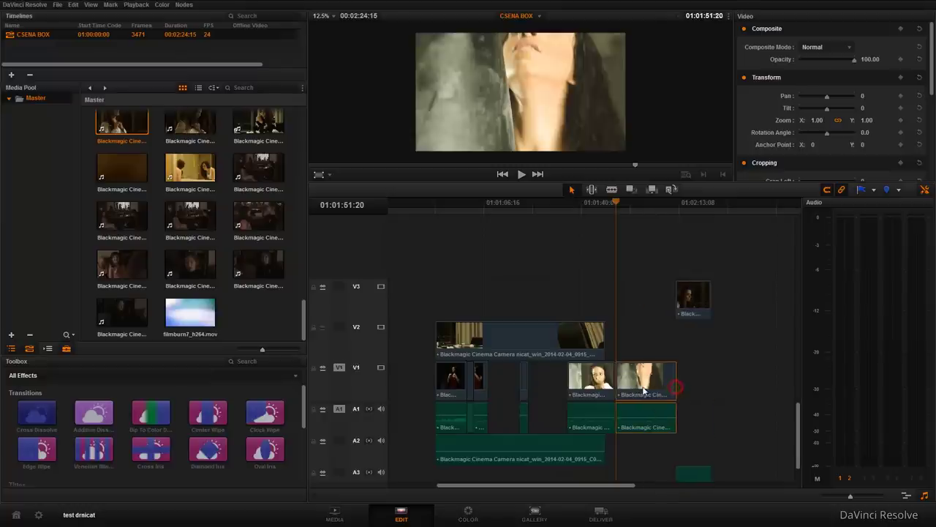
{"action": "left_click", "coordinate": [693, 299]}
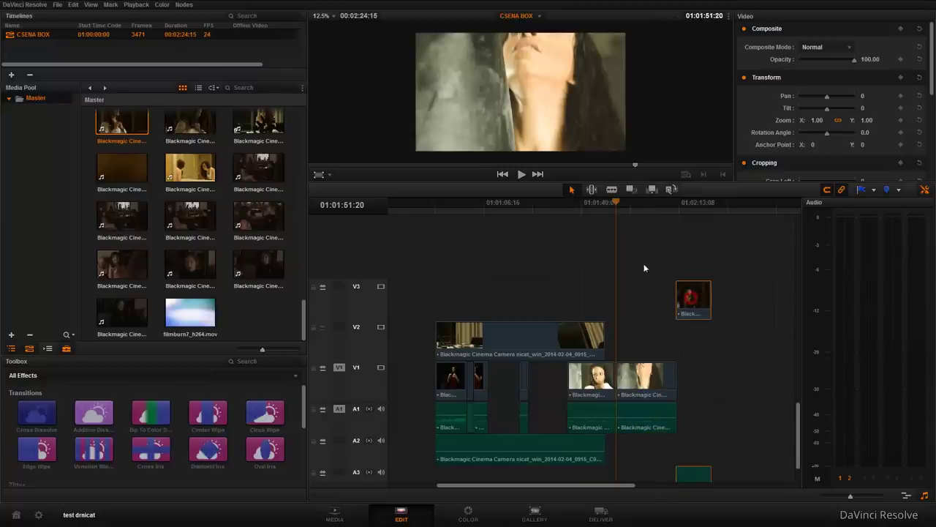
- Try the insert and edit buttons with the source clip at the previous V1 edit point, undoing the insert
{"action": "left_click", "coordinate": [651, 202]}
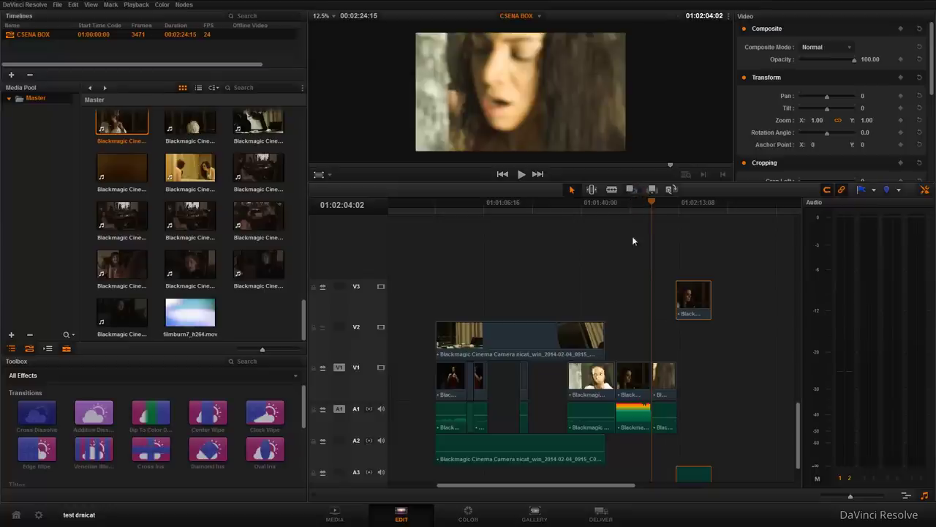
{"action": "left_click", "coordinate": [636, 212]}
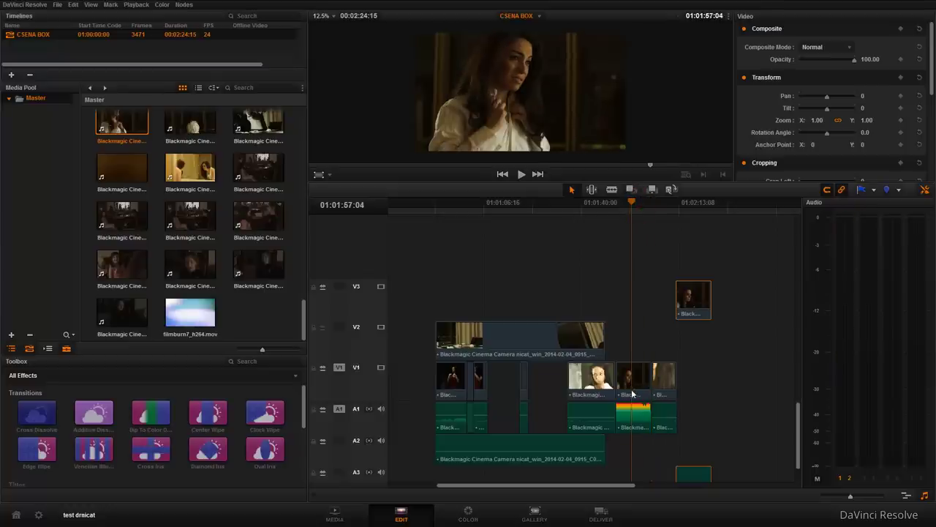
{"action": "key", "text": "ctrl+z"}
{"action": "key", "text": "Up"}
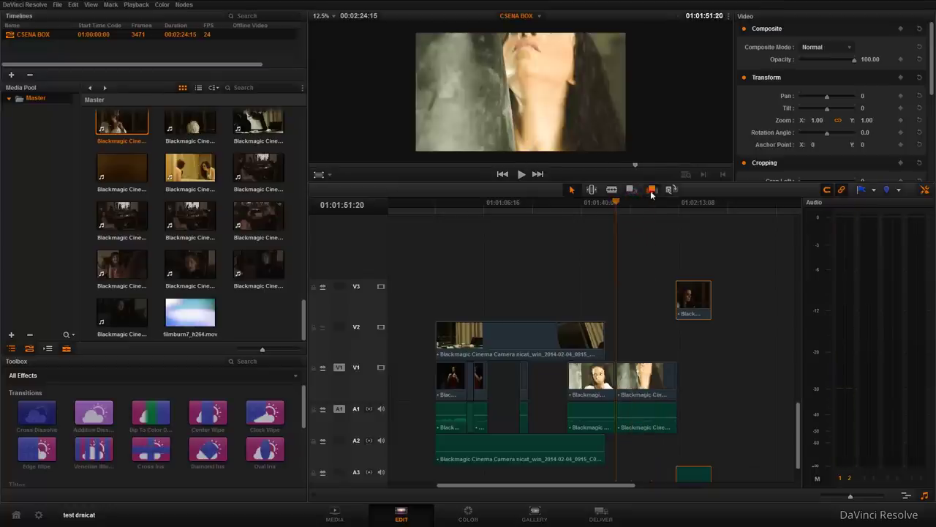
{"action": "left_click", "coordinate": [650, 191]}
{"action": "key", "text": "ctrl+z"}
{"action": "left_click", "coordinate": [671, 191]}
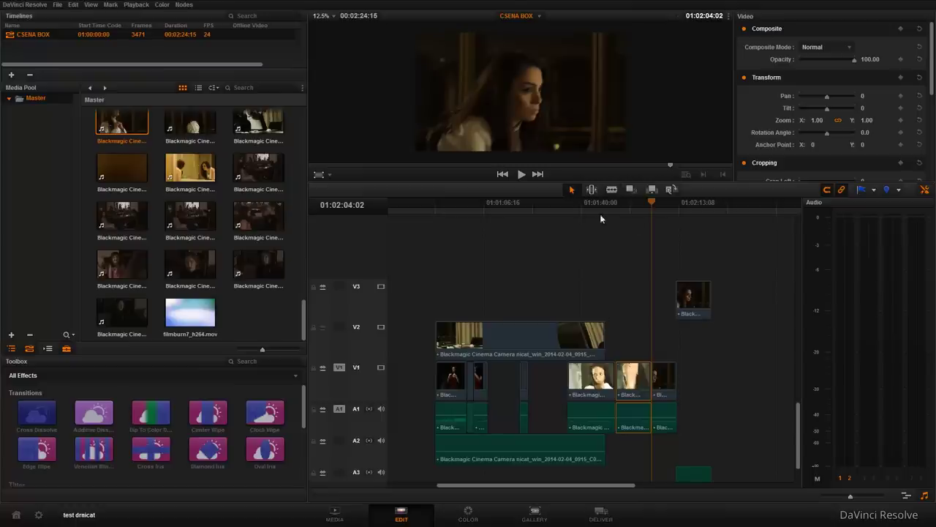
{"action": "left_click", "coordinate": [502, 202]}
{"action": "left_click", "coordinate": [534, 202]}
{"action": "left_click", "coordinate": [510, 202]}
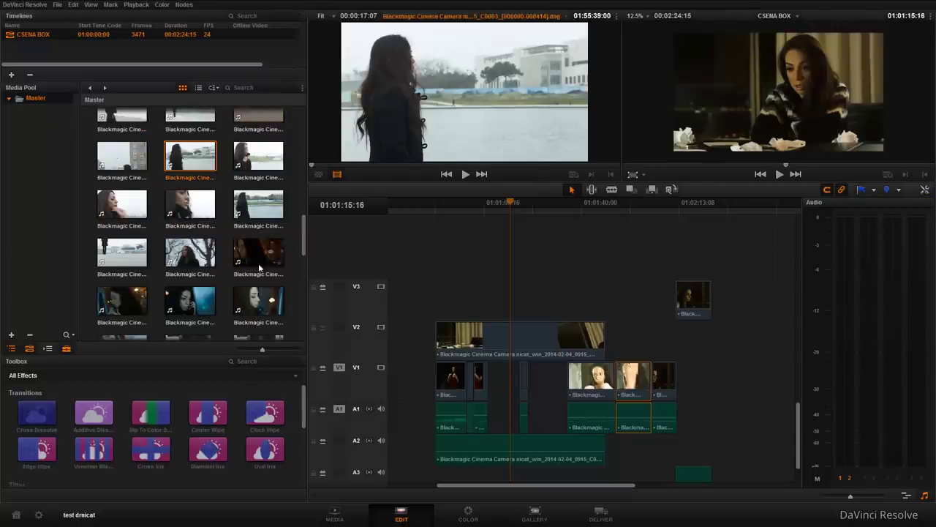
- Load the C0002 woman-on-the-phone clip into the source viewer and mark a 00:00:03:22 In/Out range
{"action": "double_click", "coordinate": [190, 300]}
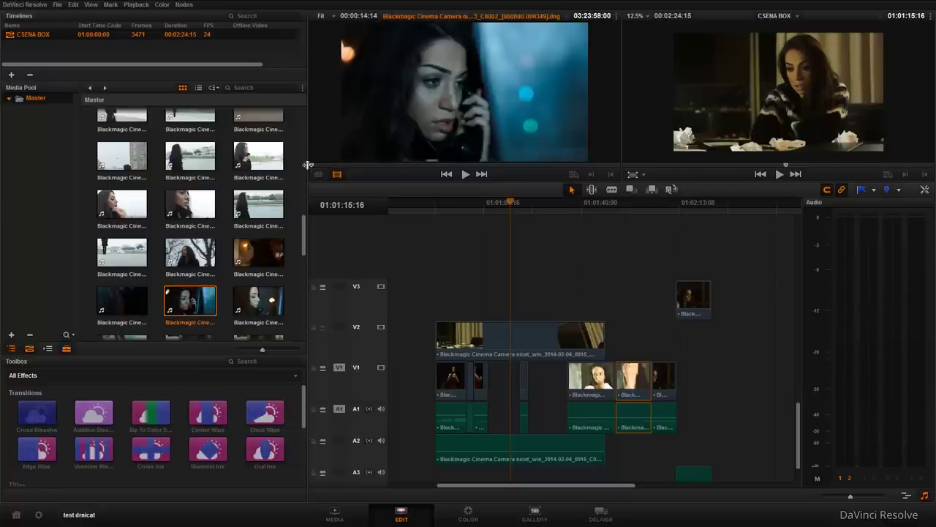
{"action": "left_click_drag", "start_coordinate": [308, 165], "coordinate": [403, 164]}
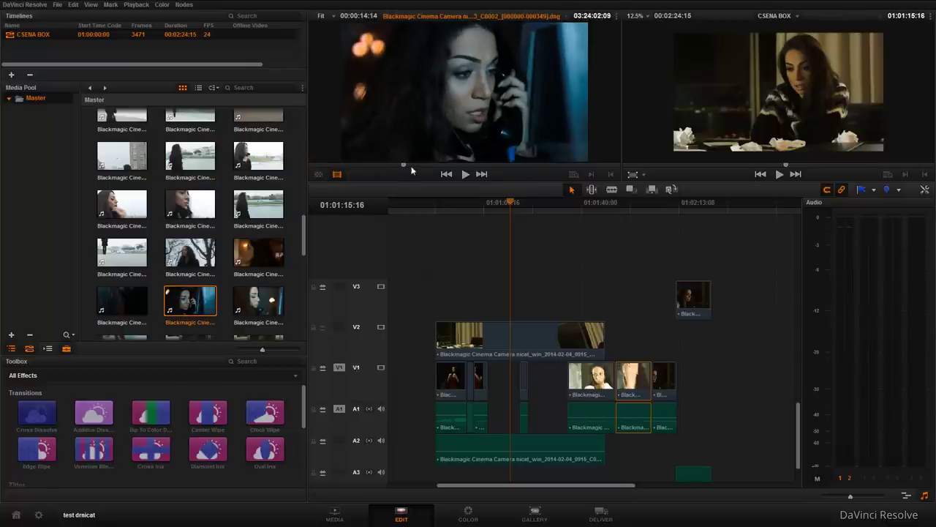
{"action": "left_click", "coordinate": [591, 174]}
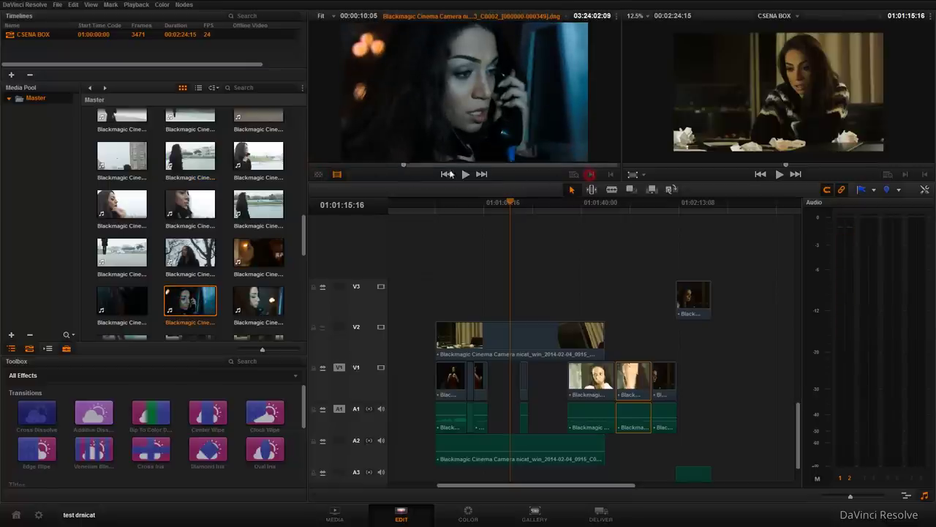
{"action": "key", "text": "space"}
{"action": "key", "text": "space"}
{"action": "key", "text": "o"}
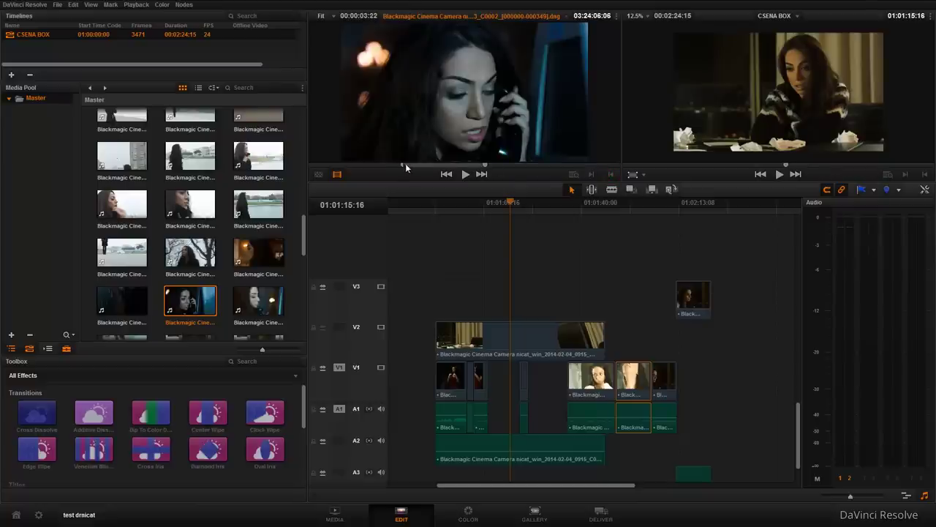
{"action": "left_click_drag", "start_coordinate": [477, 86], "coordinate": [473, 272]}
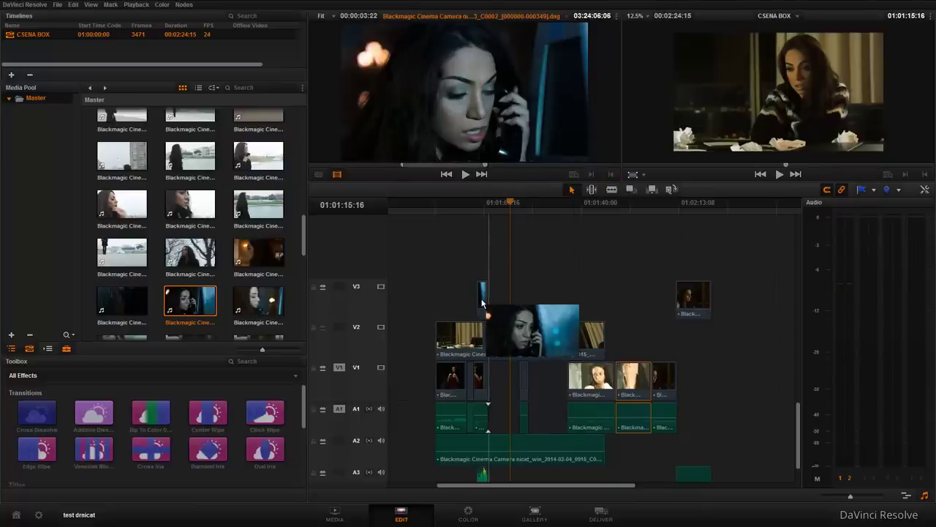
{"action": "mouse_move", "coordinate": [473, 270]}
{"action": "left_mouse_down"}
{"action": "mouse_move", "coordinate": [491, 304]}
{"action": "mouse_move", "coordinate": [616, 311]}
{"action": "left_mouse_up"}
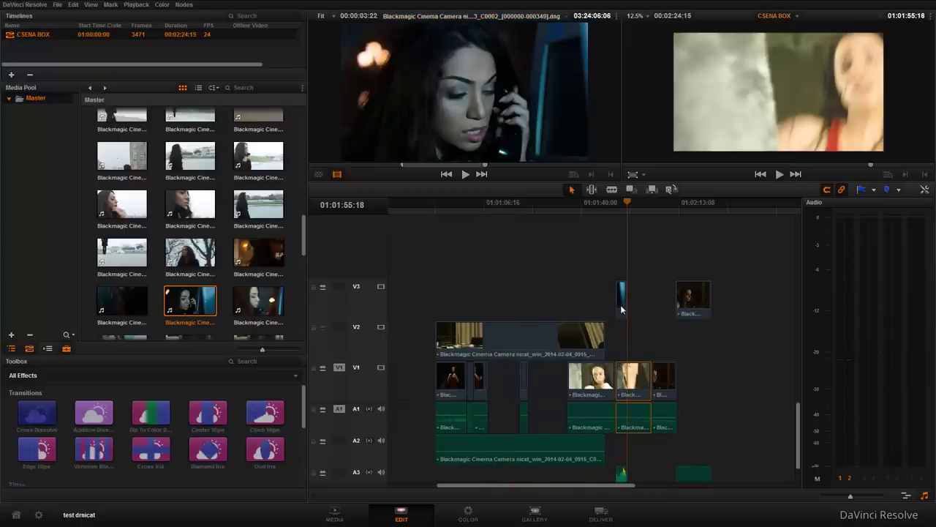
{"action": "left_click", "coordinate": [620, 306]}
{"action": "key", "text": "Delete"}
{"action": "left_click", "coordinate": [467, 118]}
{"action": "left_click", "coordinate": [436, 207]}
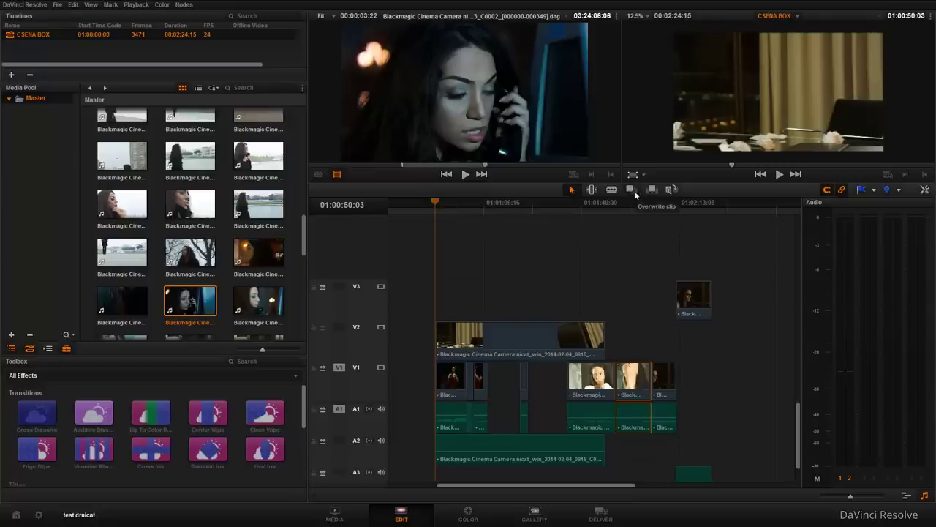
{"action": "left_click", "coordinate": [633, 193]}
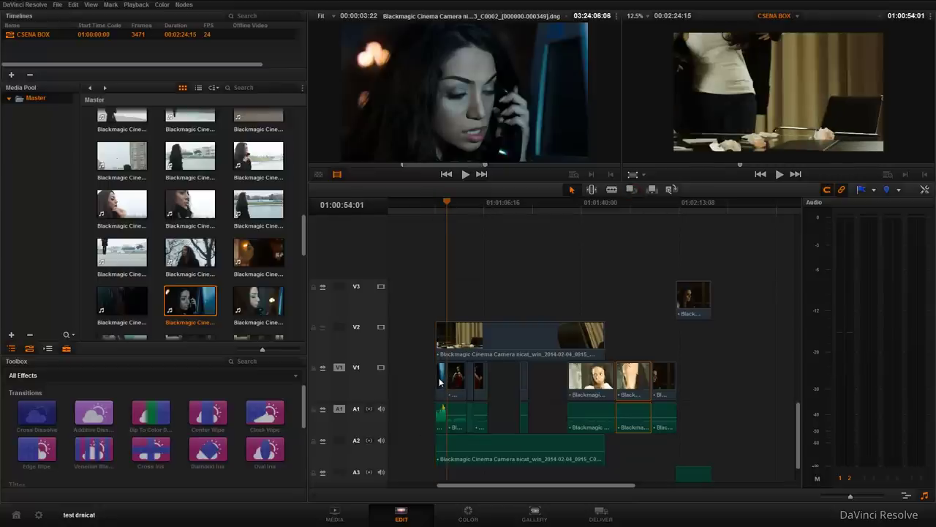
{"action": "left_click", "coordinate": [378, 339]}
{"action": "left_click", "coordinate": [380, 300]}
{"action": "left_click", "coordinate": [653, 190]}
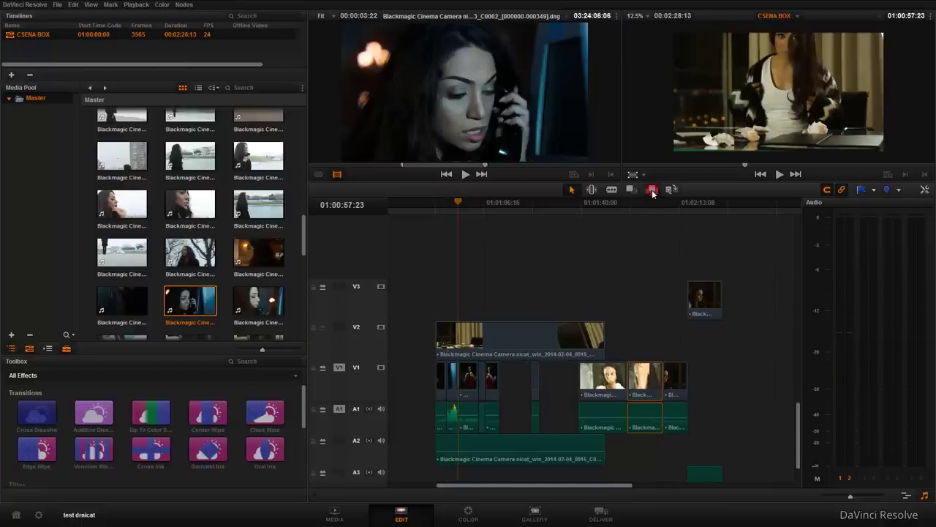
{"action": "left_click", "coordinate": [672, 190]}
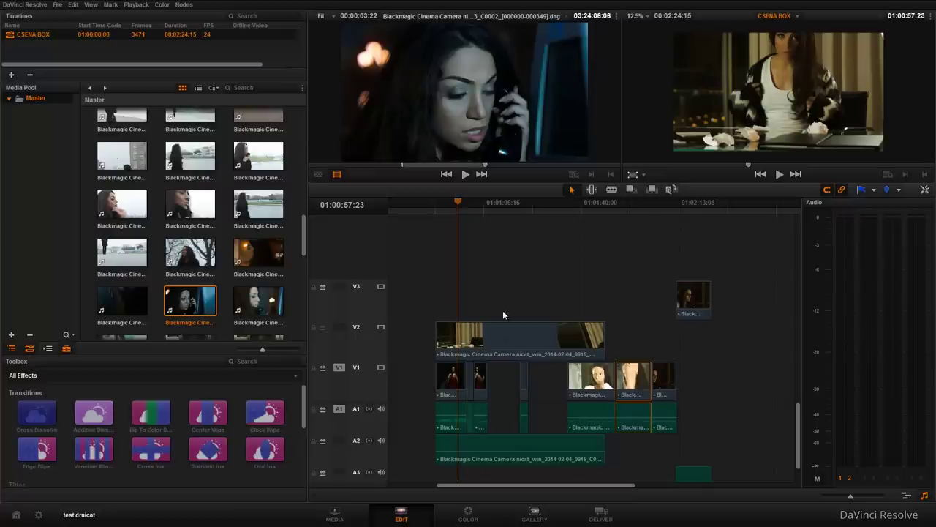
{"action": "left_click", "coordinate": [381, 327]}
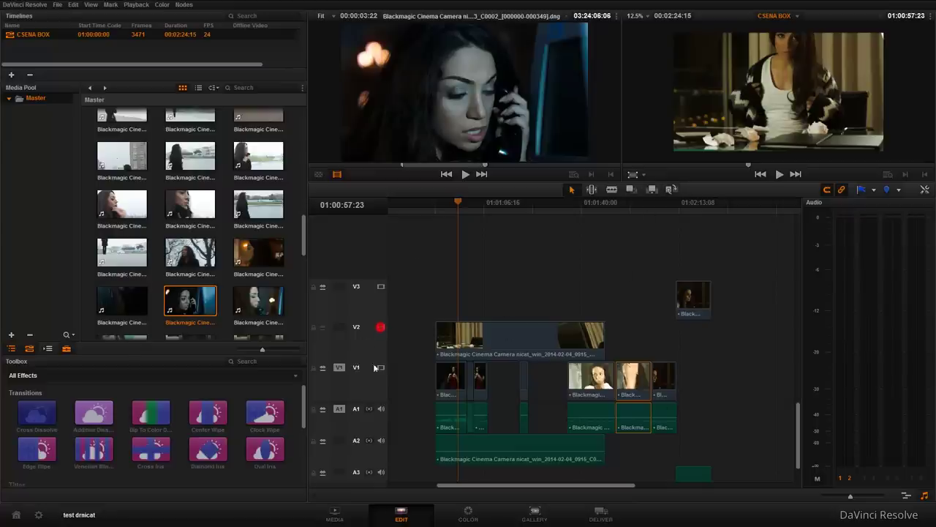
{"action": "left_click", "coordinate": [381, 327]}
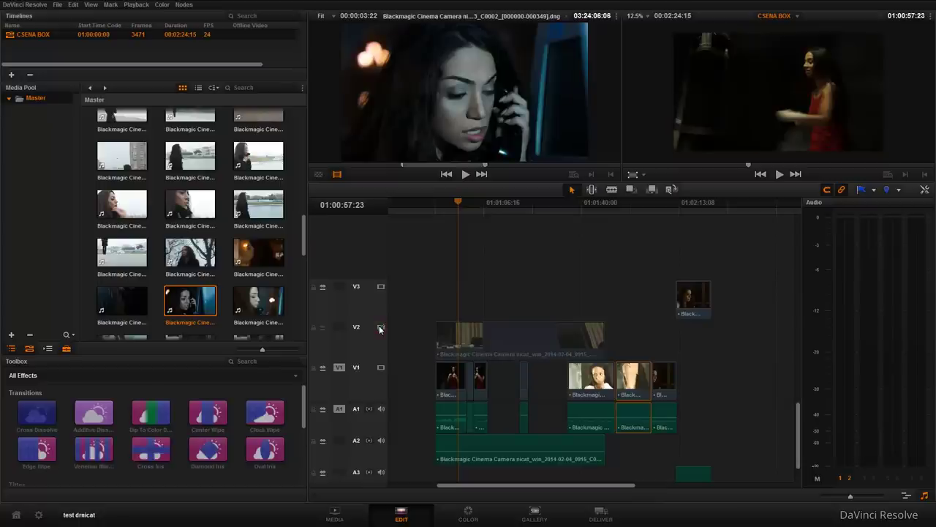
{"action": "left_click", "coordinate": [381, 327]}
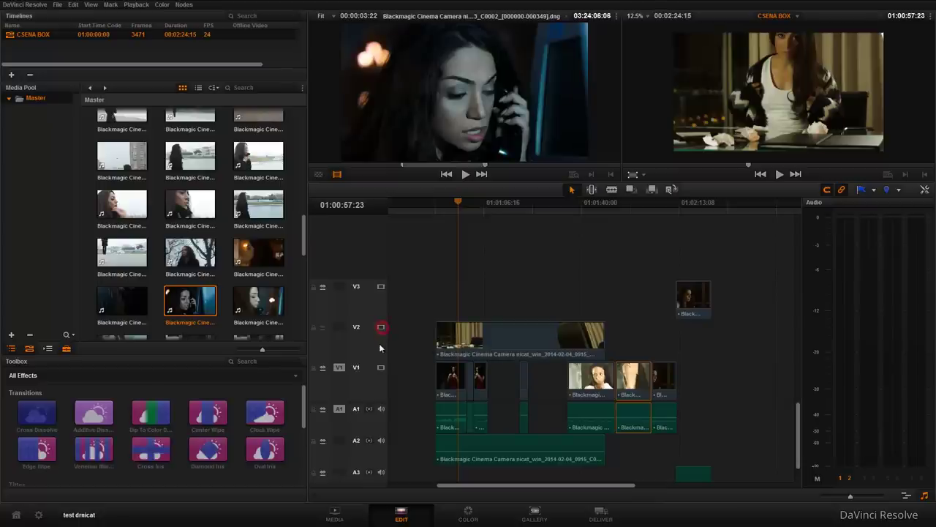
{"action": "left_click", "coordinate": [381, 367]}
{"action": "left_click", "coordinate": [380, 327]}
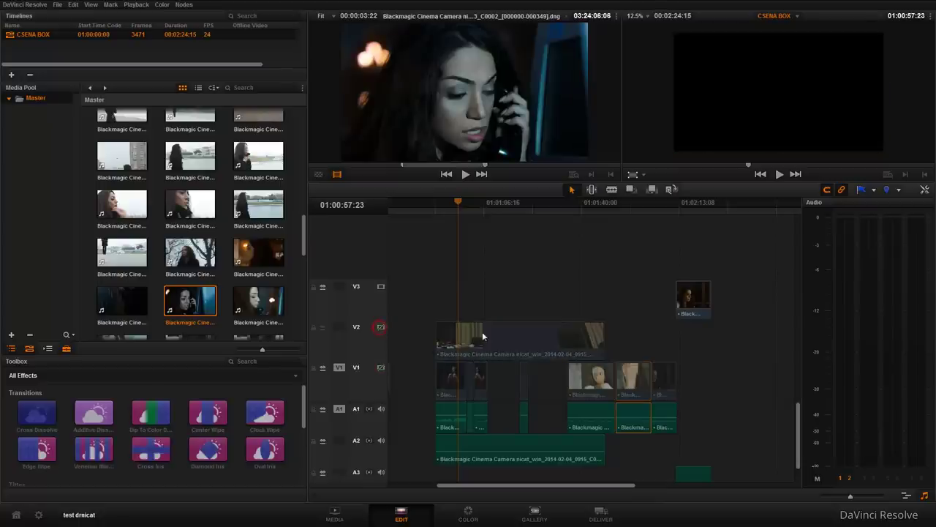
{"action": "left_click", "coordinate": [381, 328]}
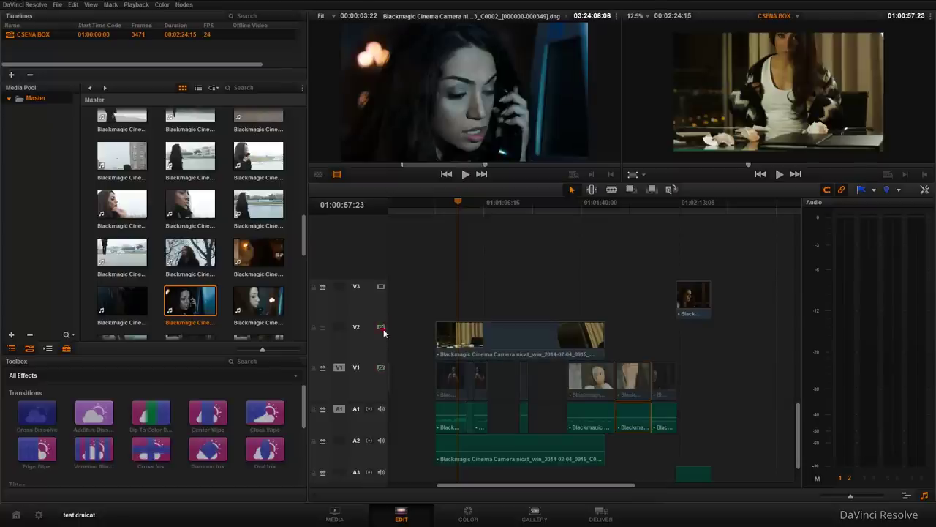
{"action": "left_click", "coordinate": [381, 327]}
{"action": "left_click", "coordinate": [381, 367]}
{"action": "left_click", "coordinate": [381, 327]}
- In Timeline View Options, show clips as filmstrip thumbnails and increase the video track height
{"action": "left_click", "coordinate": [493, 340]}
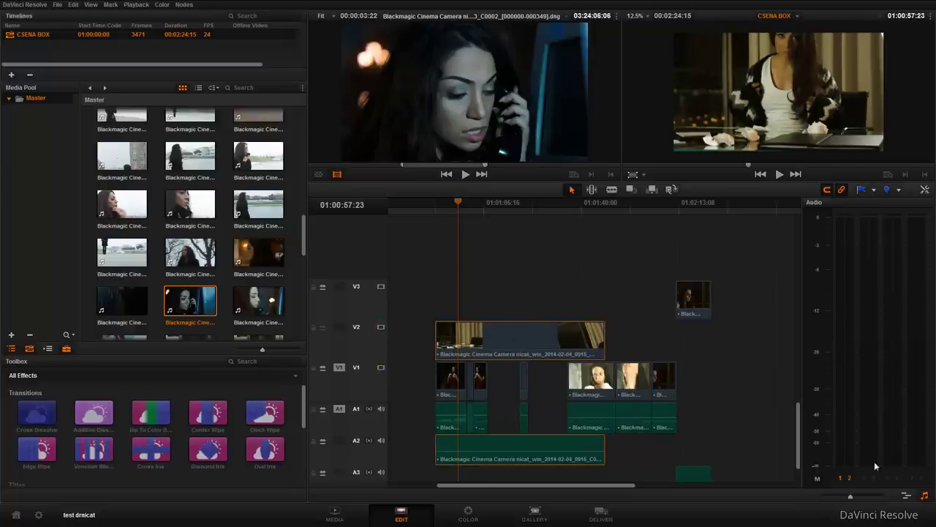
{"action": "left_click", "coordinate": [906, 495]}
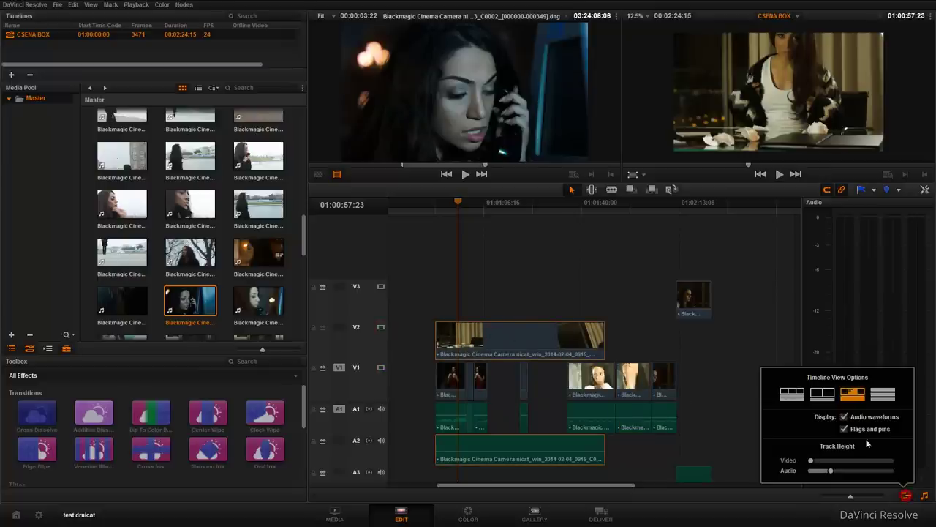
{"action": "left_click", "coordinate": [822, 395]}
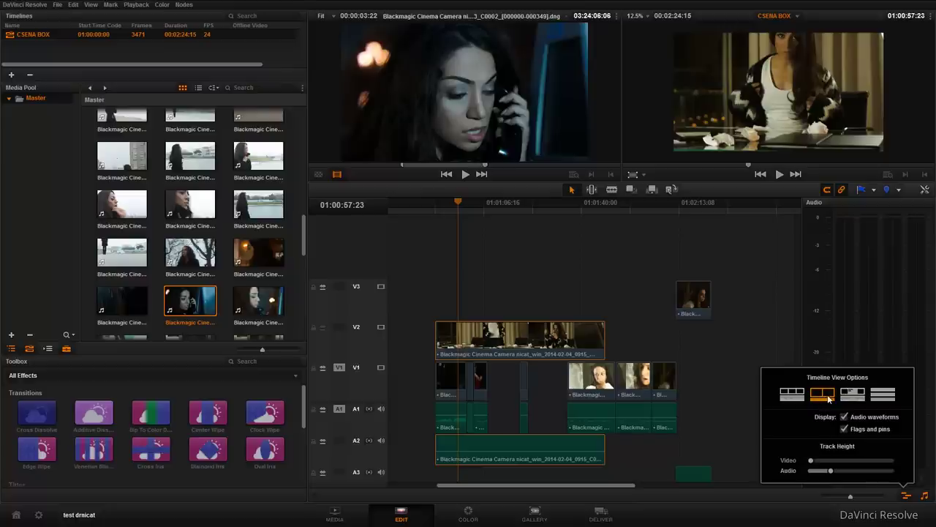
{"action": "left_click_drag", "start_coordinate": [810, 461], "coordinate": [832, 461]}
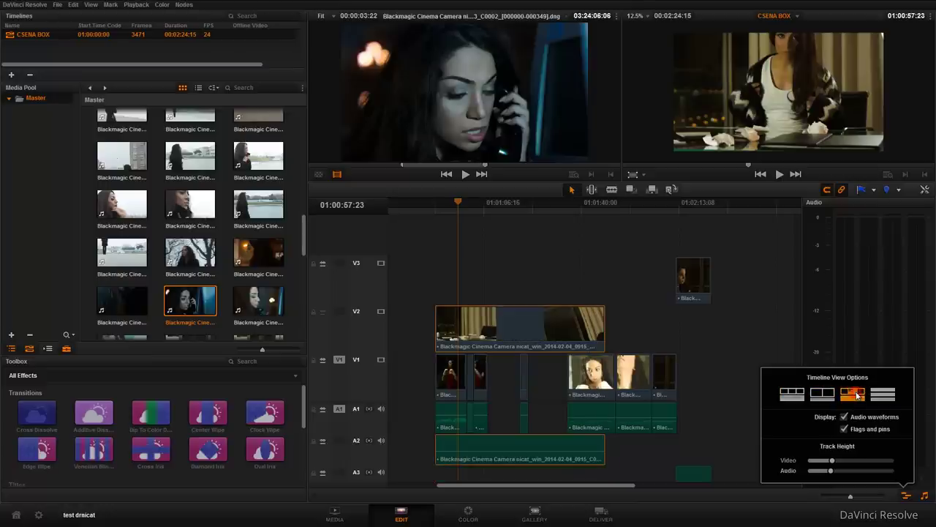
{"action": "left_click", "coordinate": [883, 395]}
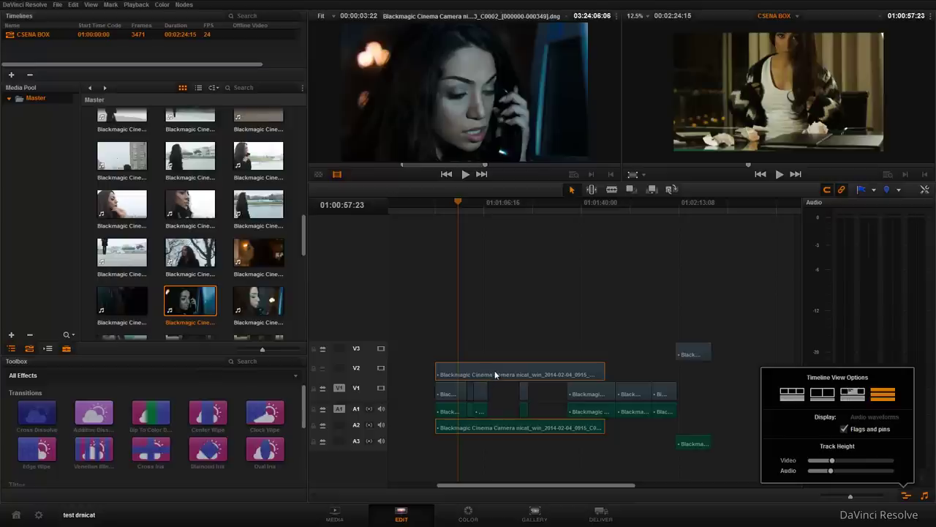
{"action": "left_click", "coordinate": [822, 394]}
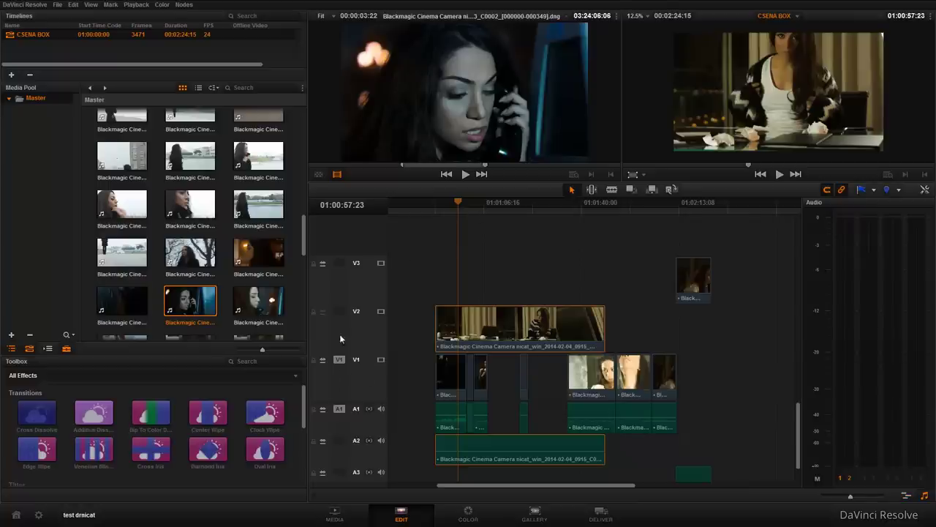
{"action": "left_click_drag", "start_coordinate": [340, 312], "coordinate": [338, 263]}
{"action": "left_click", "coordinate": [489, 211]}
{"action": "left_click", "coordinate": [339, 311]}
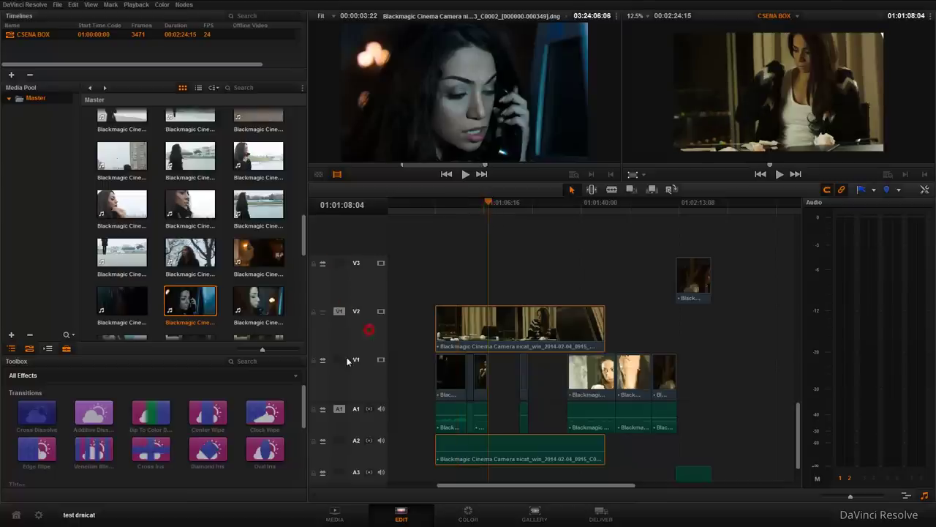
{"action": "left_click", "coordinate": [339, 359]}
{"action": "left_click", "coordinate": [364, 337]}
{"action": "left_click", "coordinate": [517, 207]}
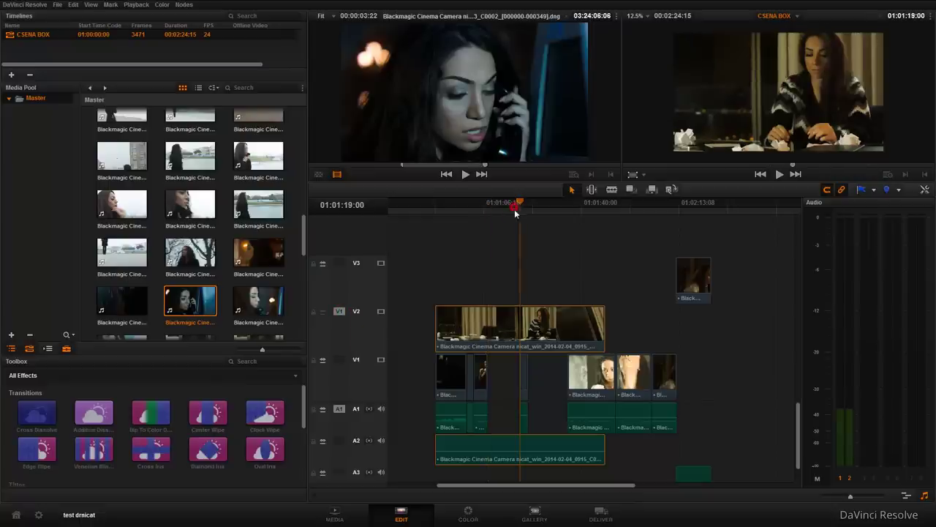
{"action": "left_click_drag", "start_coordinate": [466, 123], "coordinate": [490, 333]}
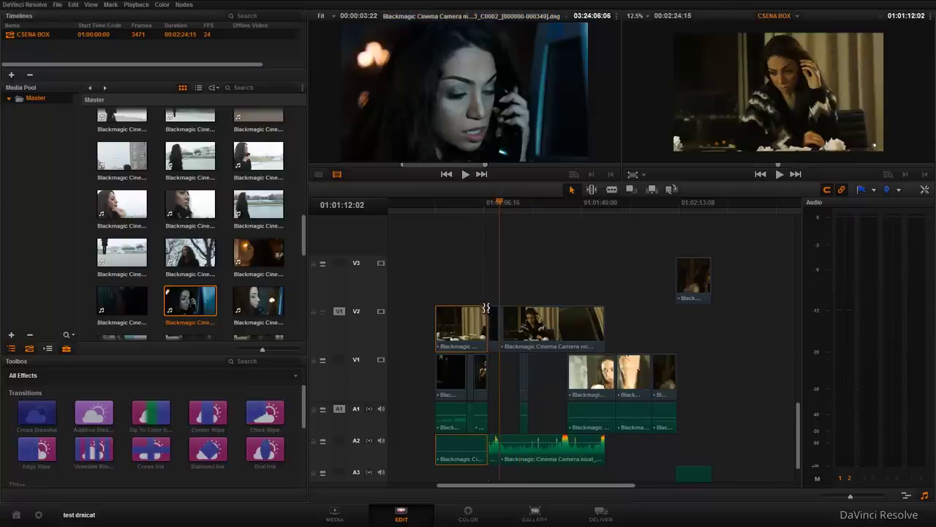
{"action": "key", "text": "ctrl+z"}
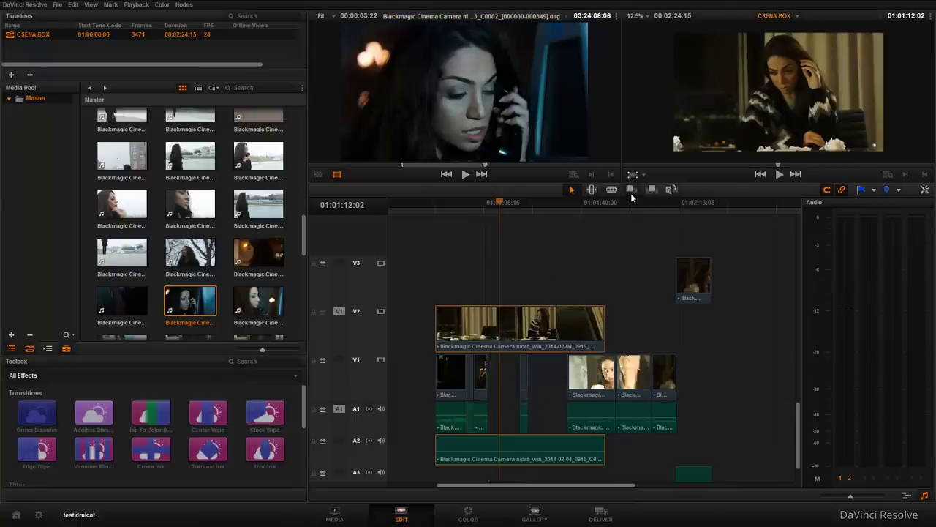
{"action": "left_click", "coordinate": [630, 190]}
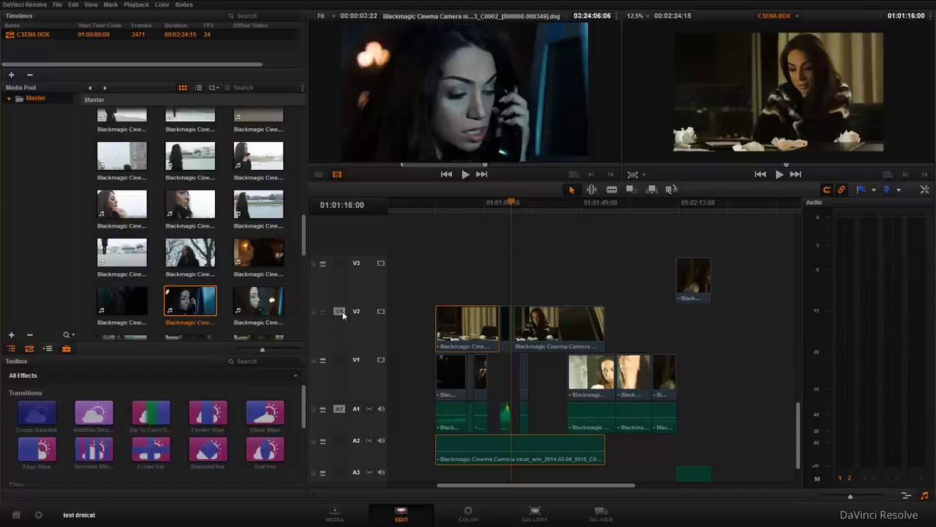
{"action": "key", "text": "ctrl+z"}
{"action": "left_click", "coordinate": [653, 191]}
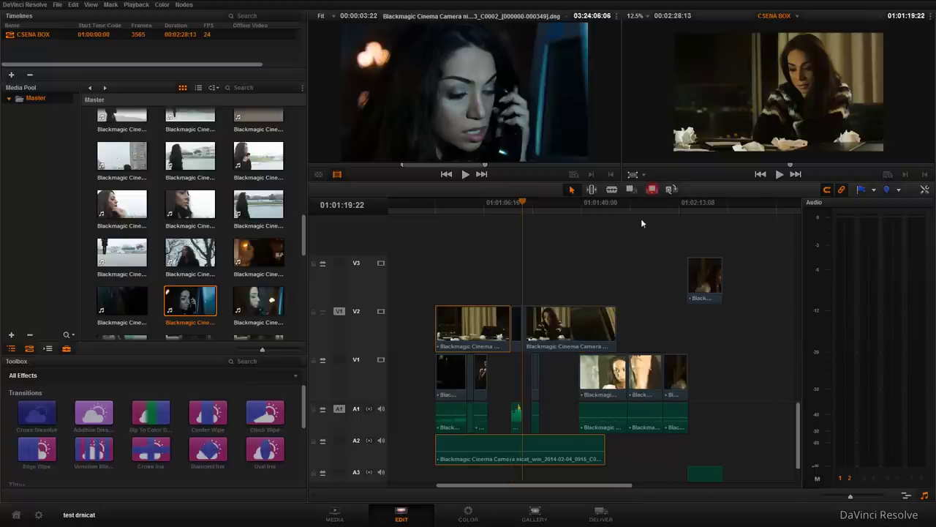
{"action": "key", "text": "ctrl+z"}
{"action": "left_click", "coordinate": [672, 190]}
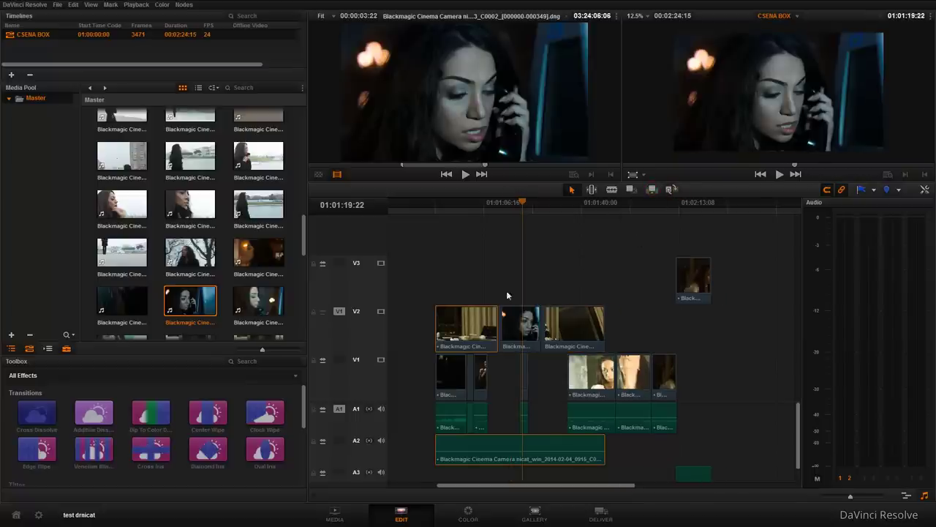
{"action": "key", "text": "ctrl+z"}
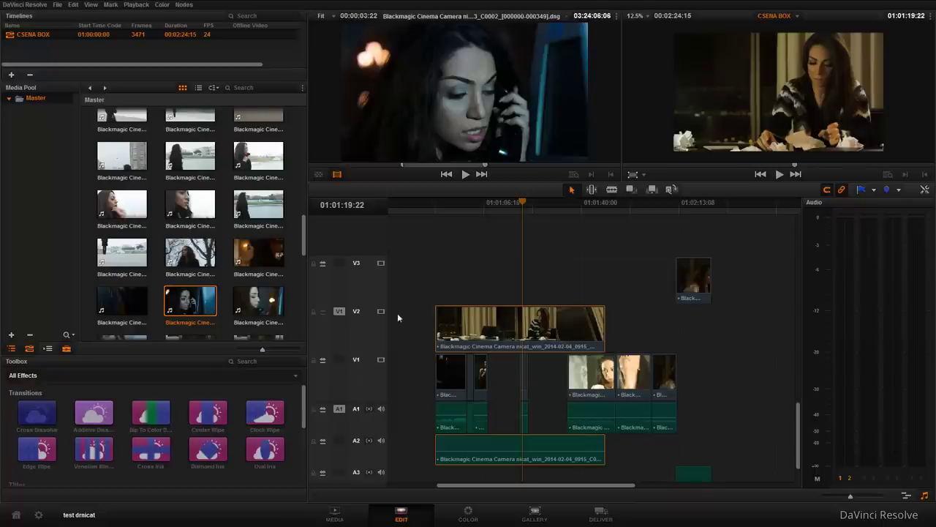
{"action": "left_click", "coordinate": [313, 311]}
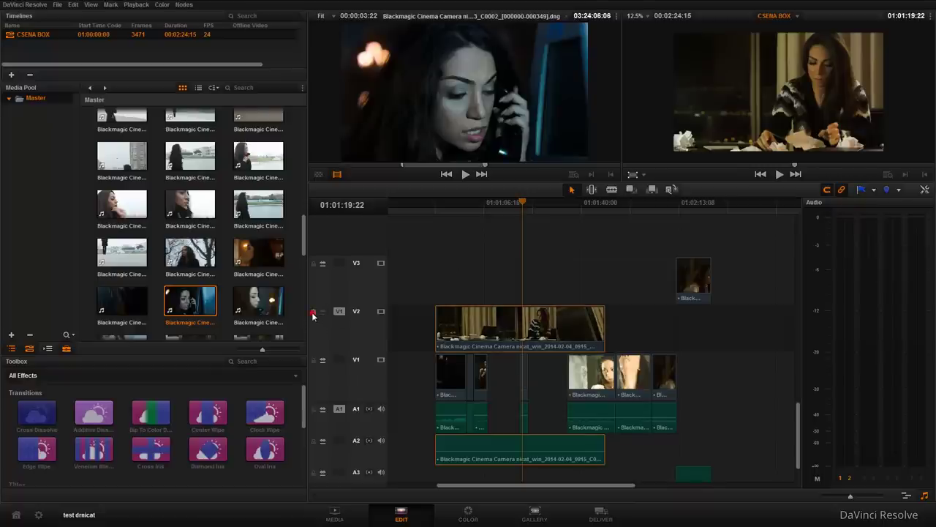
{"action": "left_click_drag", "start_coordinate": [574, 342], "coordinate": [529, 342]}
{"action": "mouse_move", "coordinate": [461, 462]}
{"action": "left_mouse_down"}
{"action": "mouse_move", "coordinate": [517, 462]}
{"action": "mouse_move", "coordinate": [507, 462]}
{"action": "left_mouse_up"}
{"action": "left_click_drag", "start_coordinate": [511, 458], "coordinate": [473, 458]}
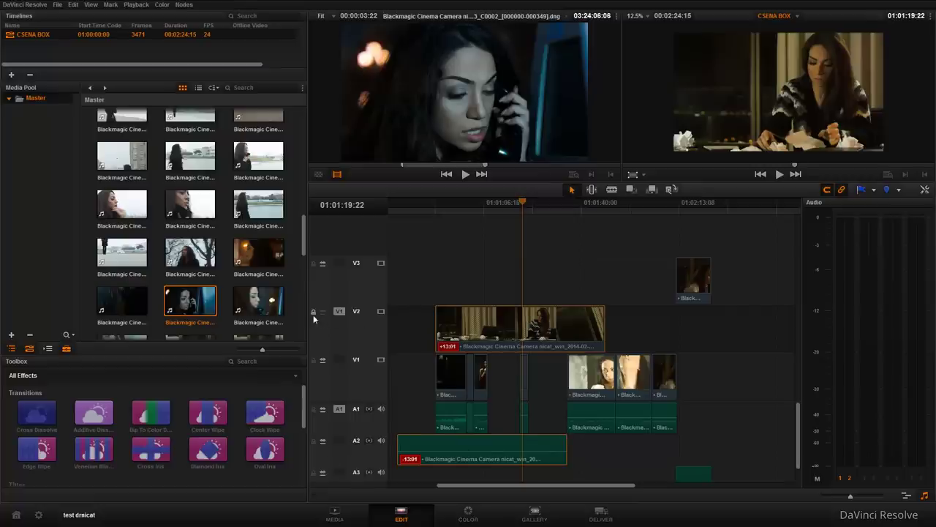
{"action": "key", "text": "ctrl+z"}
{"action": "left_click", "coordinate": [314, 441]}
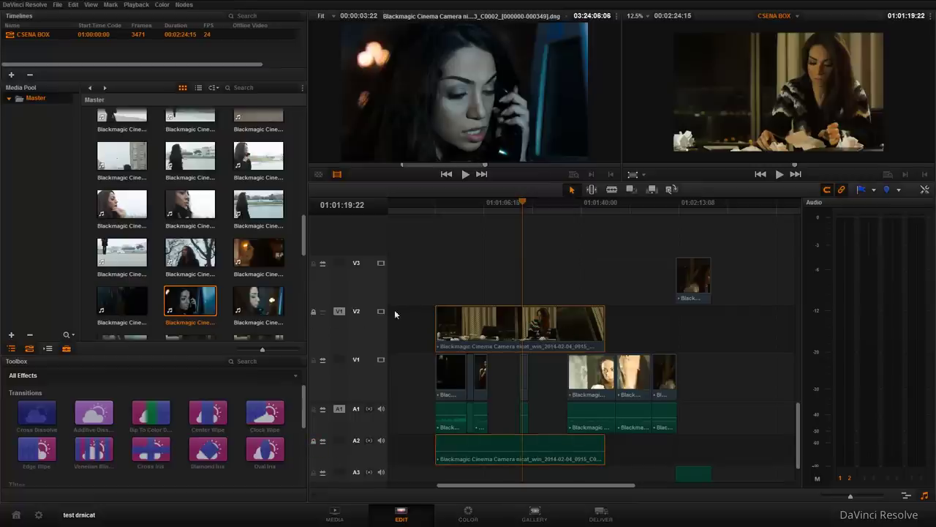
{"action": "left_click", "coordinate": [314, 441]}
{"action": "left_click", "coordinate": [314, 312]}
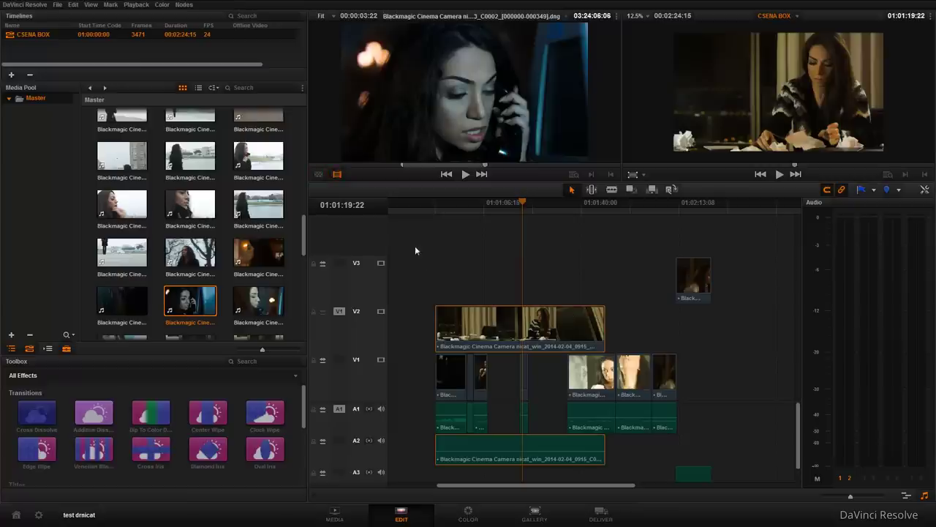
- Create a new timeline from the Timelines panel, naming it PRIRODA
{"action": "right_click", "coordinate": [82, 48]}
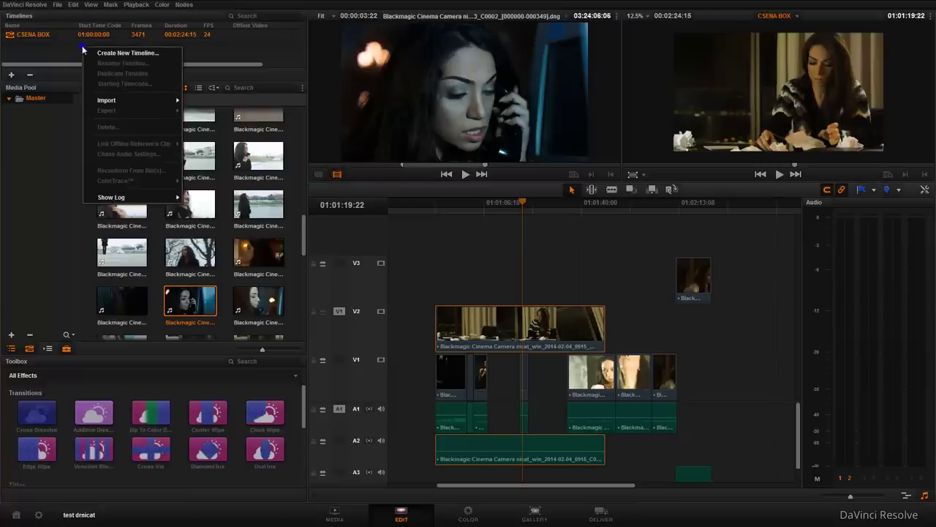
{"action": "left_click", "coordinate": [130, 54]}
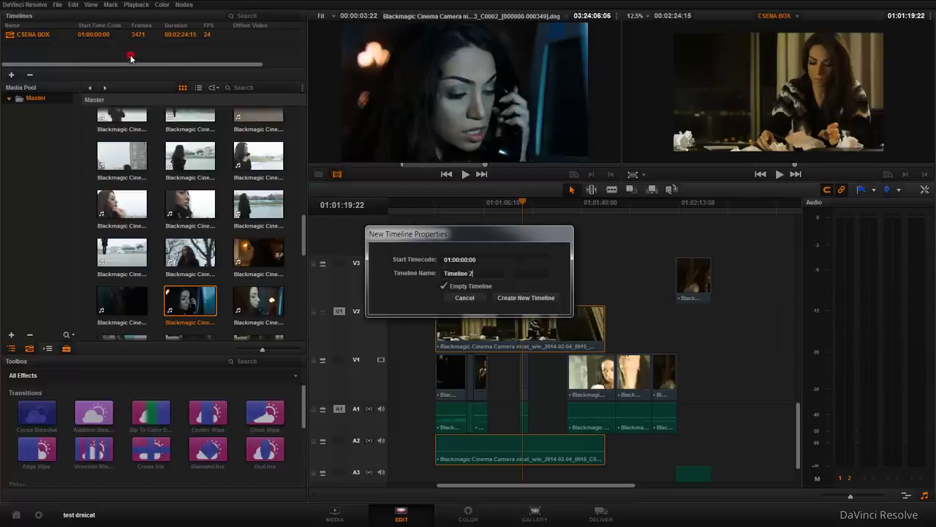
{"action": "left_click", "coordinate": [476, 273]}
{"action": "type", "text": "PRO"}
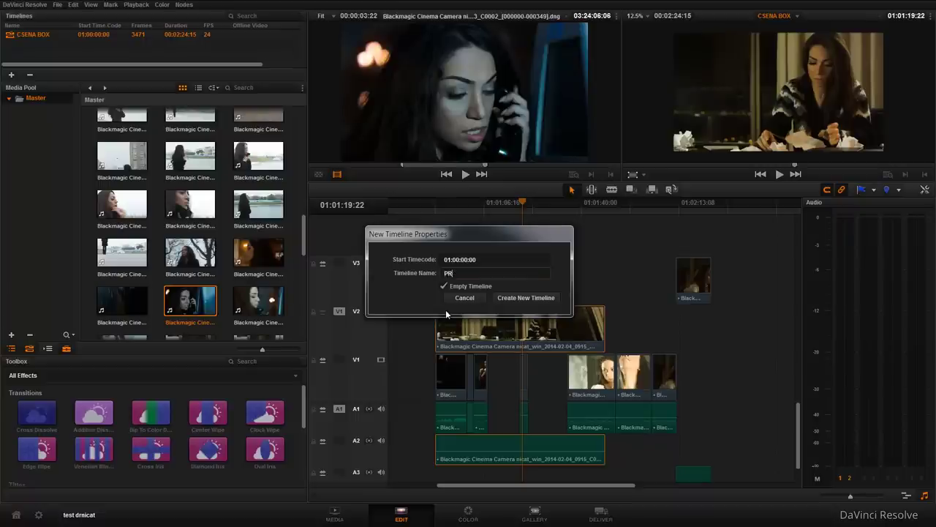
{"action": "key", "text": "BackSpace"}
{"action": "left_click", "coordinate": [540, 299]}
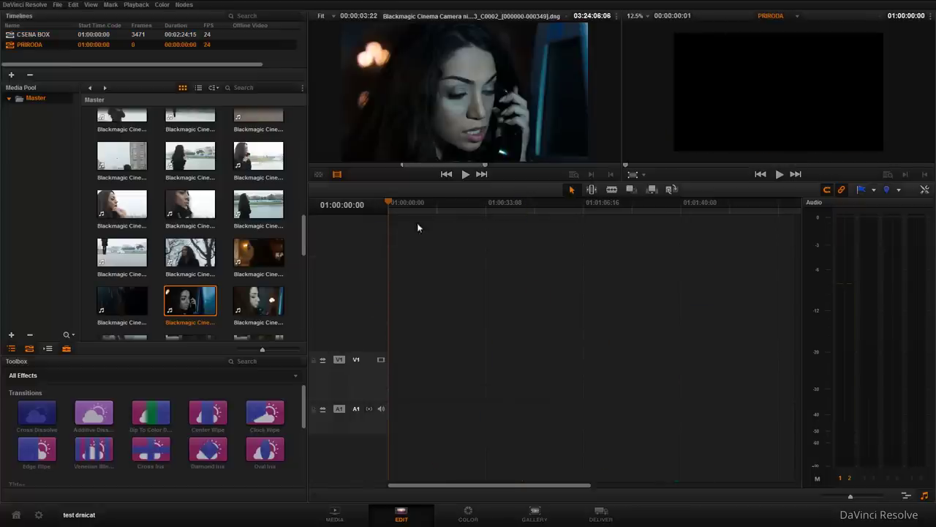
- On the PRIRODA timeline, place two lakeside clips followed by a night clip on V1/A1
{"action": "double_click", "coordinate": [35, 34]}
{"action": "double_click", "coordinate": [37, 45]}
{"action": "left_click_drag", "start_coordinate": [190, 155], "coordinate": [413, 373]}
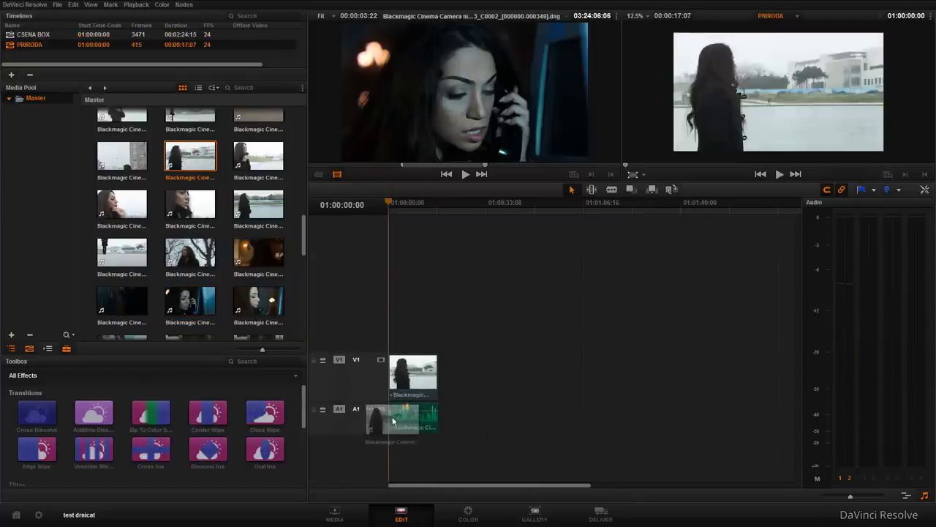
{"action": "left_click_drag", "start_coordinate": [258, 155], "coordinate": [469, 373]}
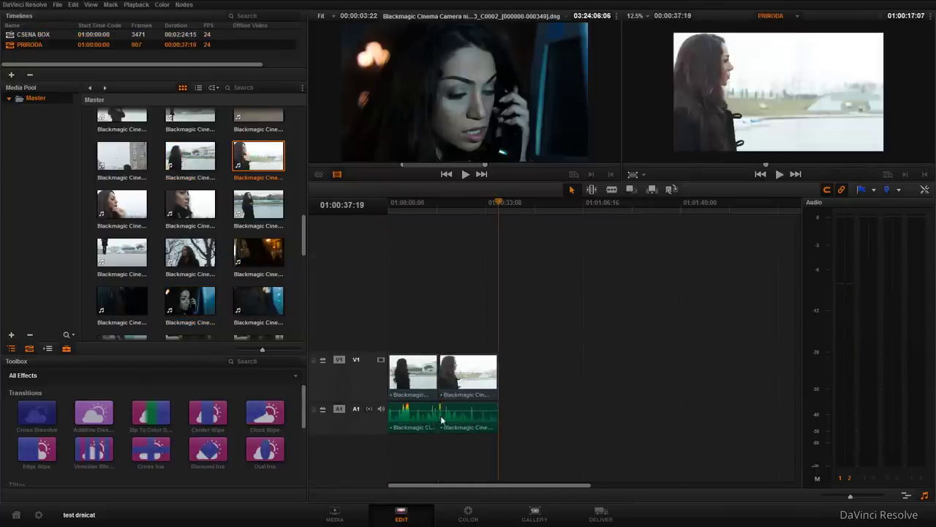
{"action": "left_click_drag", "start_coordinate": [258, 252], "coordinate": [541, 375]}
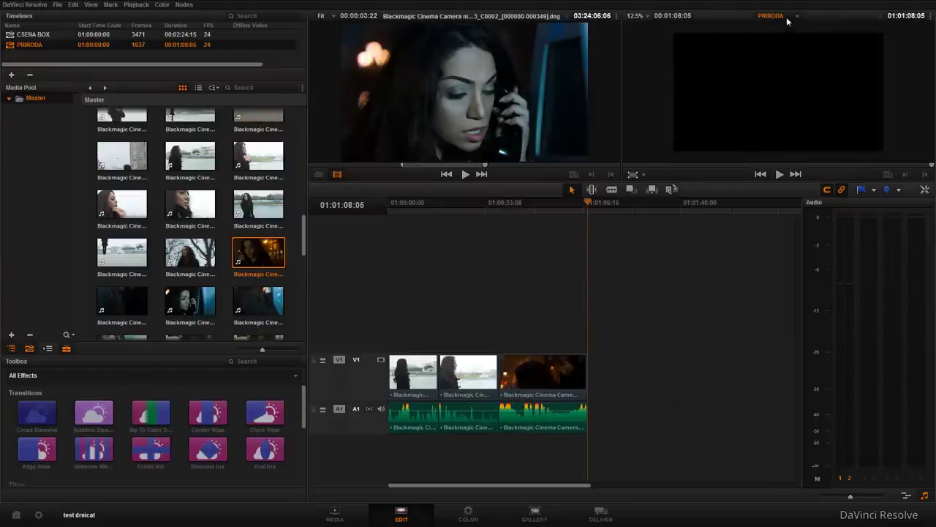
- Lower the first clip's volume in the Inspector and mute audio track A1
{"action": "left_click", "coordinate": [520, 204]}
{"action": "left_click", "coordinate": [395, 428]}
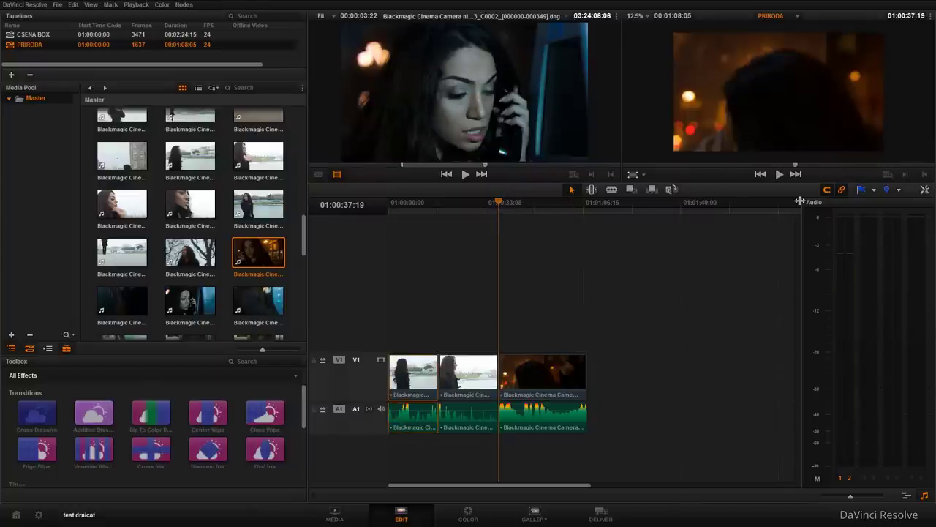
{"action": "left_click", "coordinate": [924, 190]}
{"action": "mouse_move", "coordinate": [845, 48]}
{"action": "left_mouse_down"}
{"action": "mouse_move", "coordinate": [829, 52]}
{"action": "mouse_move", "coordinate": [838, 48]}
{"action": "left_mouse_up"}
{"action": "left_click", "coordinate": [463, 425]}
{"action": "left_click", "coordinate": [379, 410]}
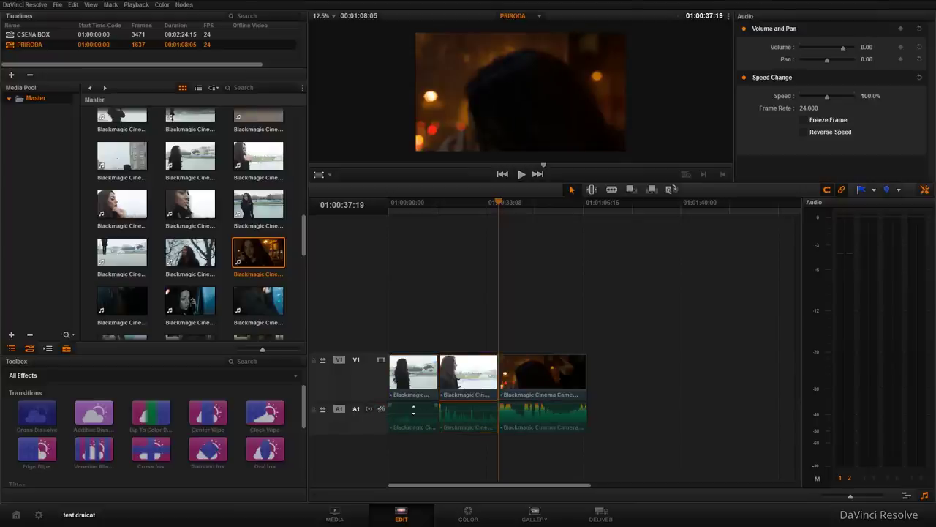
{"action": "left_click", "coordinate": [455, 206]}
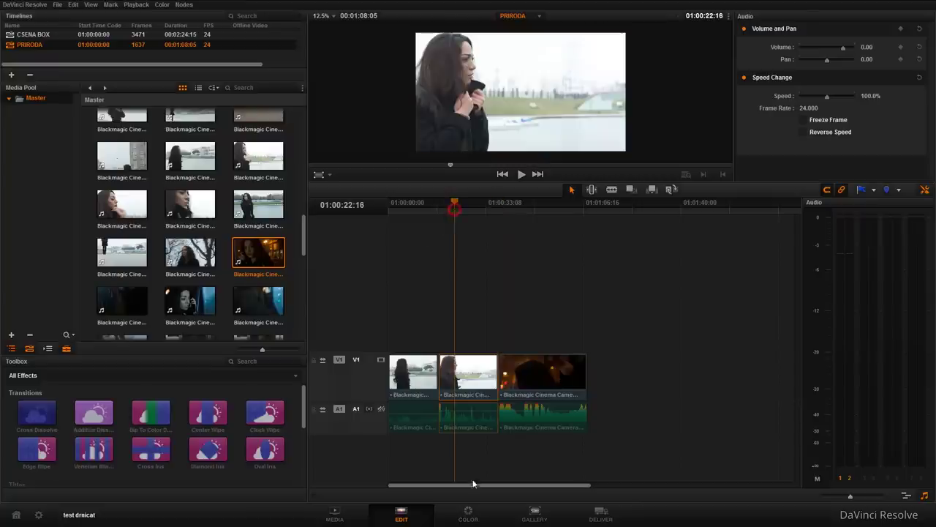
{"action": "left_click", "coordinate": [419, 205]}
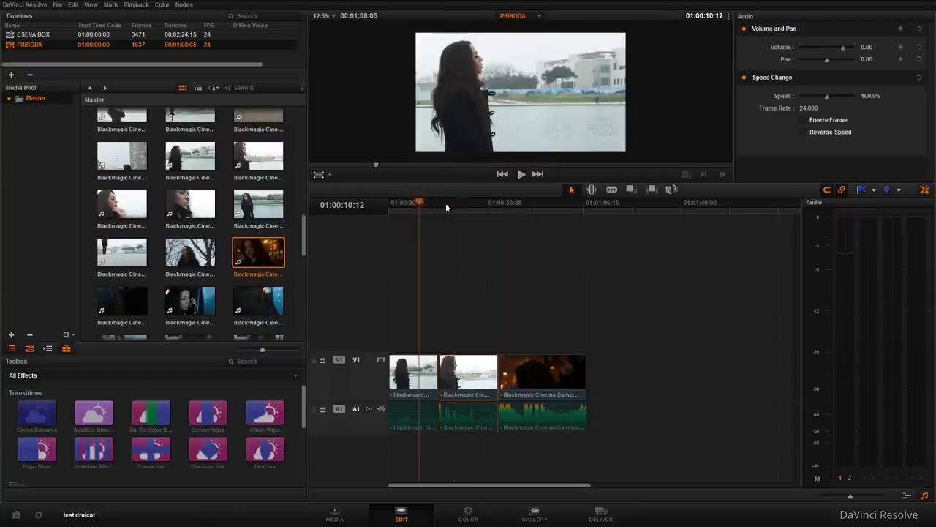
- On the Color page, load the CSENA BOX timeline and scrub through its clips
{"action": "left_click", "coordinate": [470, 520]}
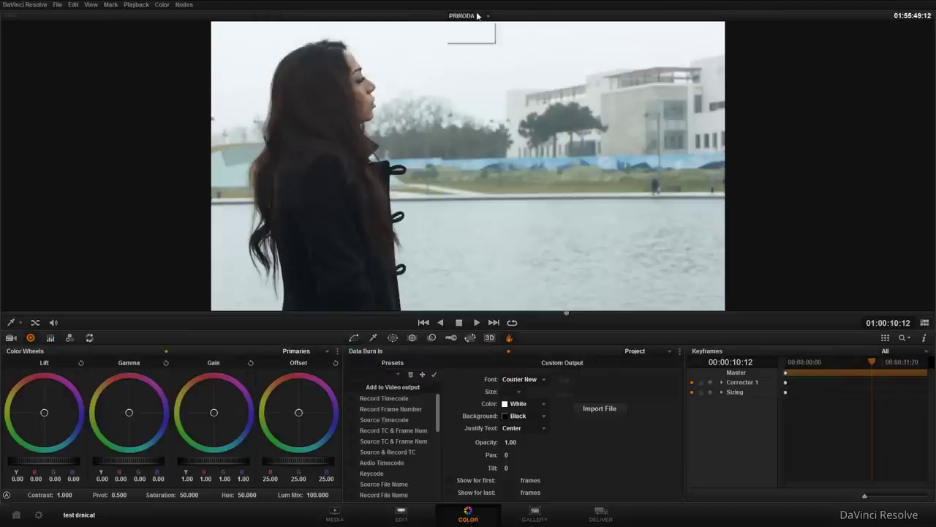
{"action": "left_click", "coordinate": [475, 15]}
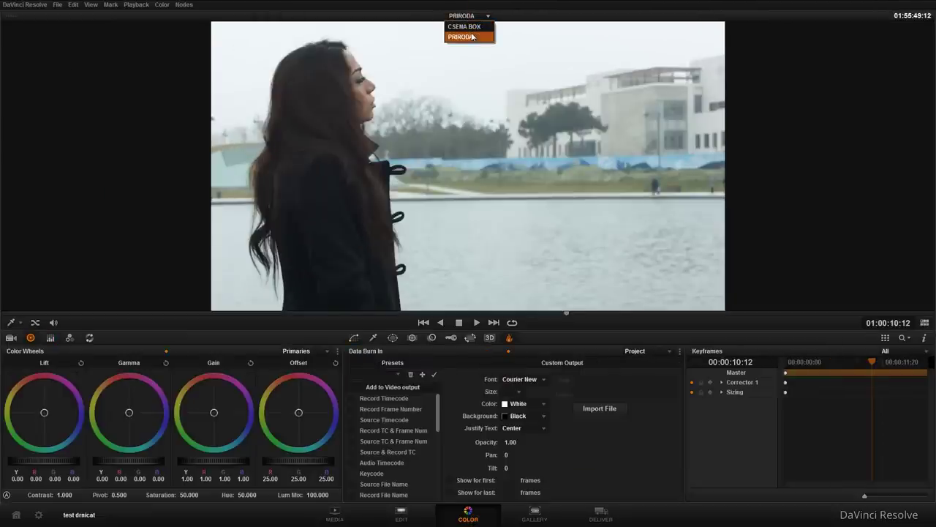
{"action": "left_click", "coordinate": [472, 28]}
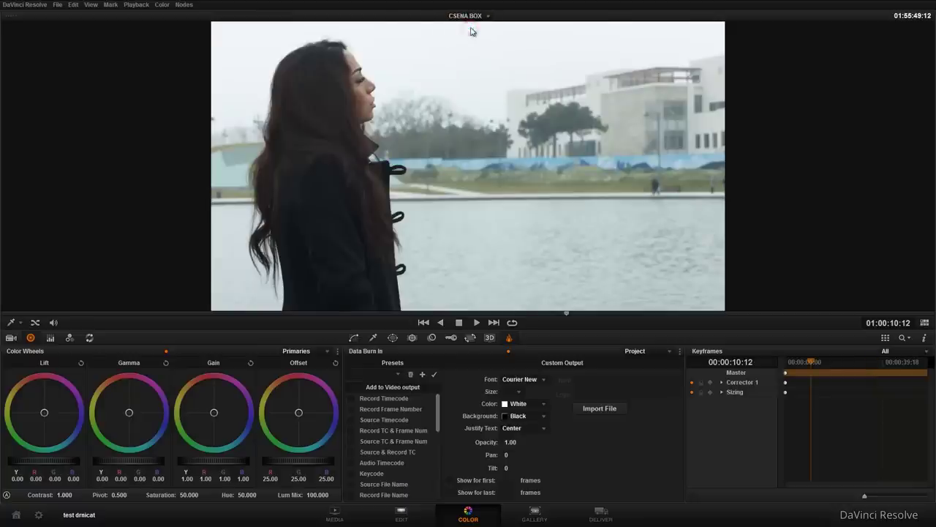
{"action": "left_click", "coordinate": [926, 322]}
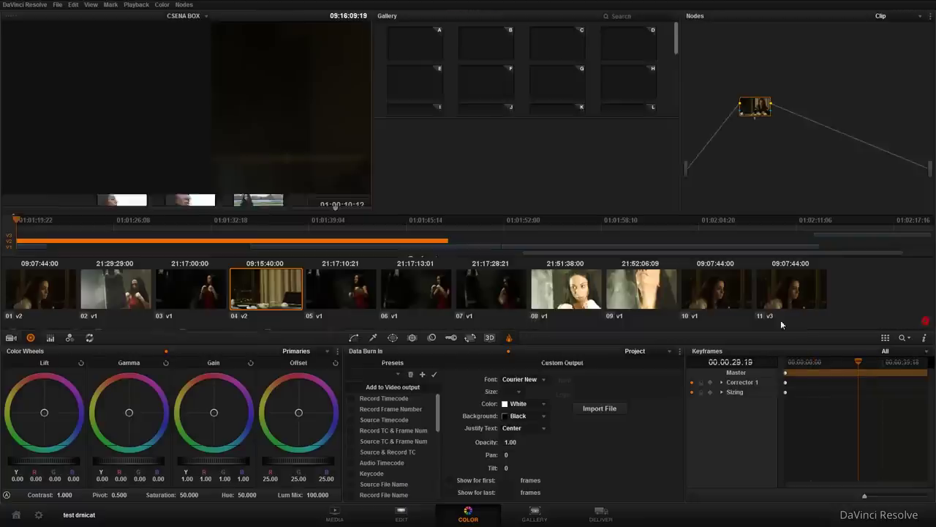
{"action": "left_click_drag", "start_coordinate": [63, 226], "coordinate": [732, 220]}
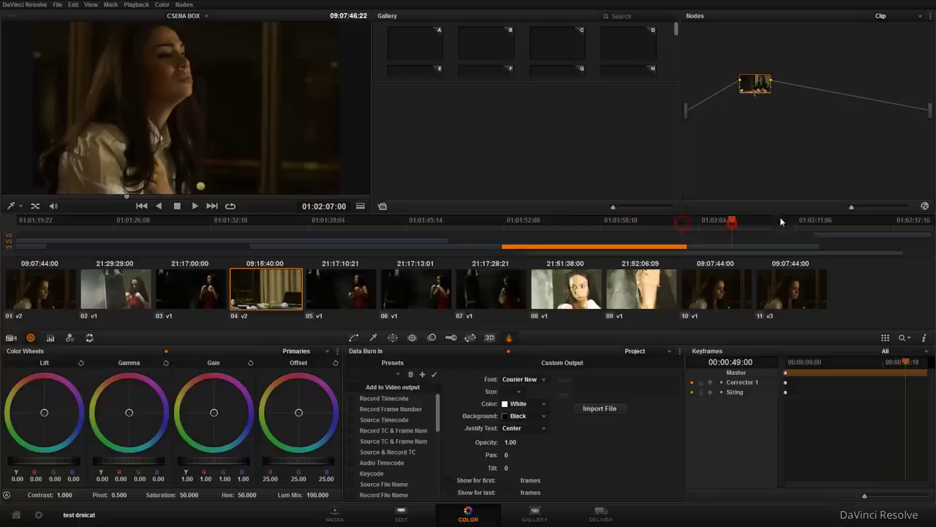
- Switch to the PRIRODA timeline and scrub forward to its night clip
{"action": "left_click", "coordinate": [196, 20]}
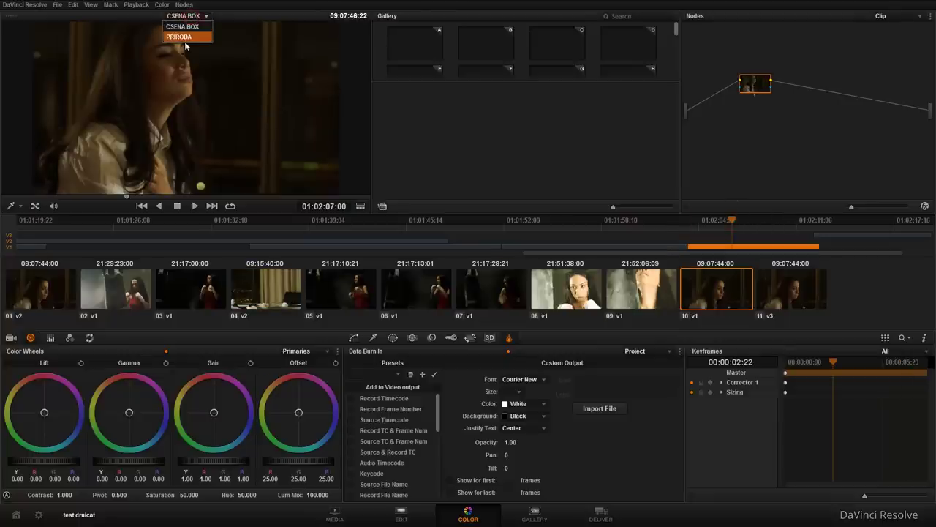
{"action": "left_click", "coordinate": [187, 42]}
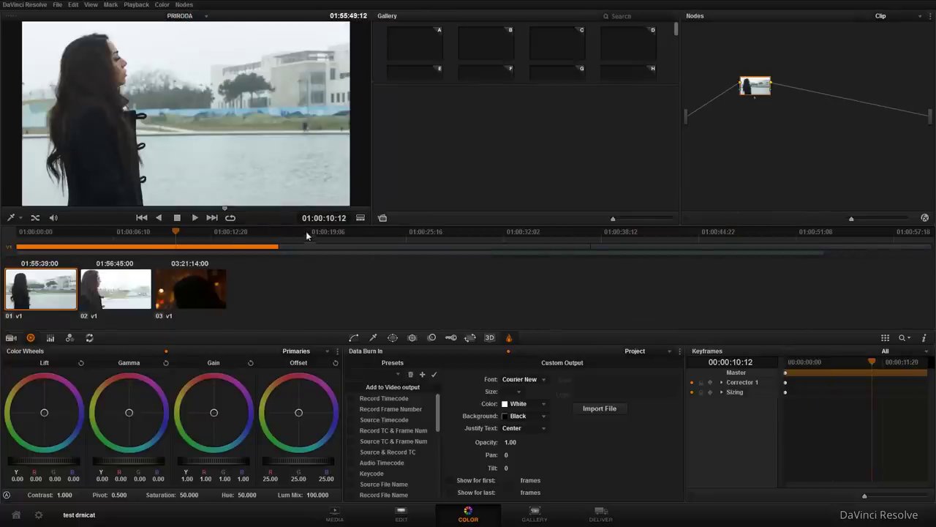
{"action": "left_click_drag", "start_coordinate": [309, 233], "coordinate": [637, 233]}
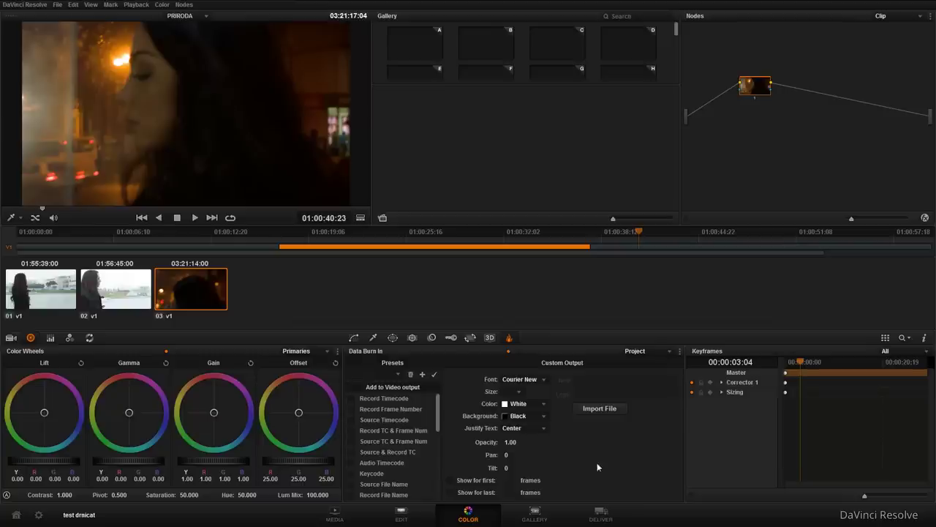
- Switch to the Edit page and load the CSENA BOX timeline in place of PRIRODA
{"action": "left_click", "coordinate": [404, 513]}
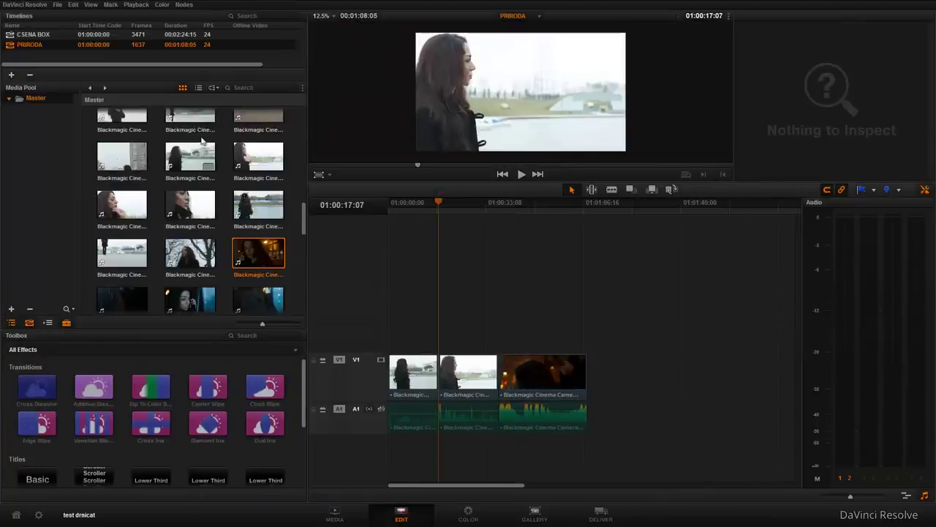
{"action": "double_click", "coordinate": [33, 34]}
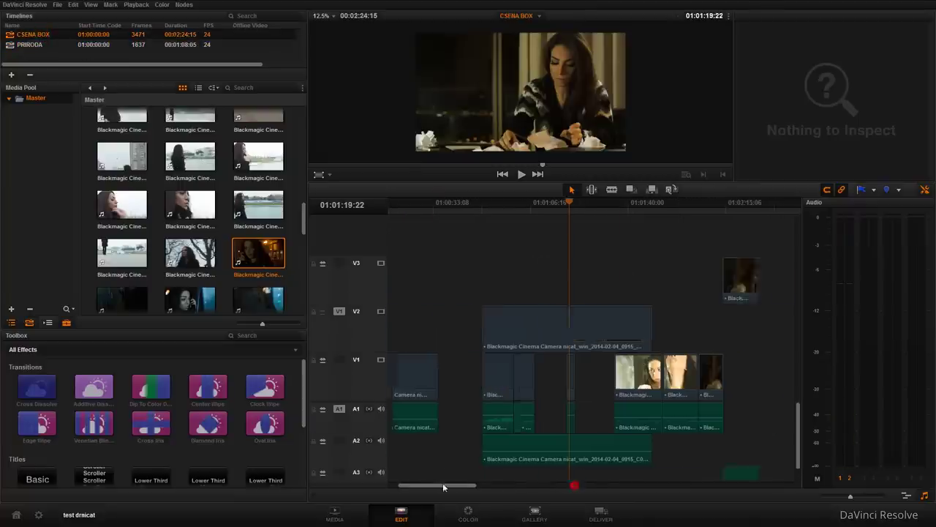
{"action": "left_click_drag", "start_coordinate": [442, 486], "coordinate": [407, 487]}
- Flag the long V2 clip and its audio blue
{"action": "left_click", "coordinate": [555, 202]}
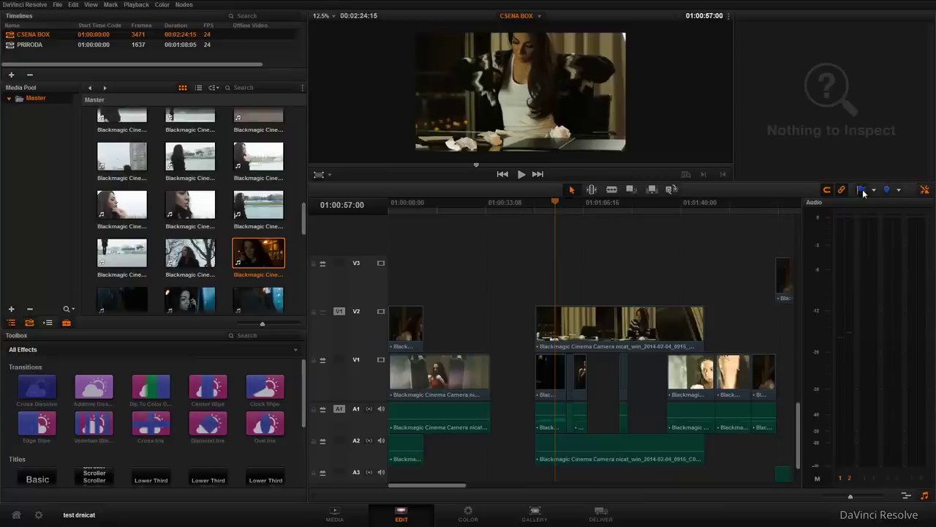
{"action": "left_click", "coordinate": [575, 332]}
{"action": "left_click", "coordinate": [861, 190]}
{"action": "left_click", "coordinate": [732, 384]}
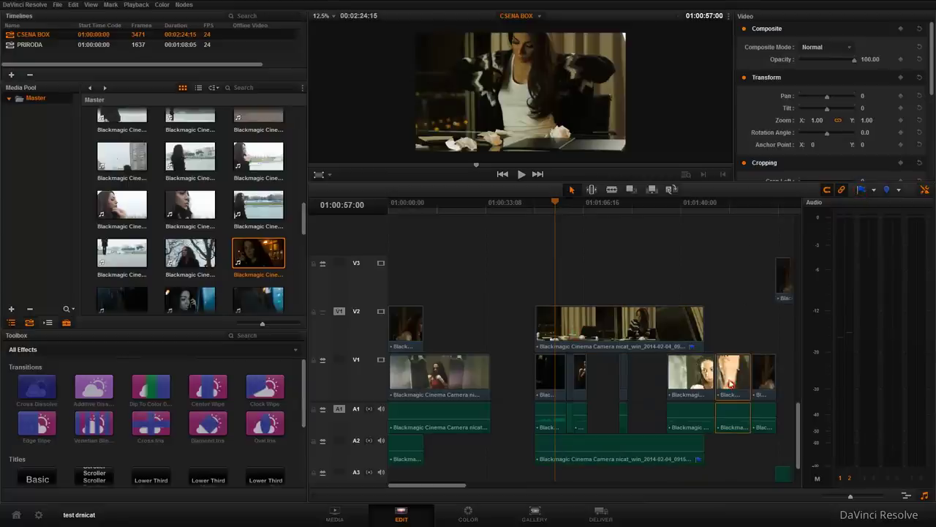
{"action": "left_click", "coordinate": [736, 207]}
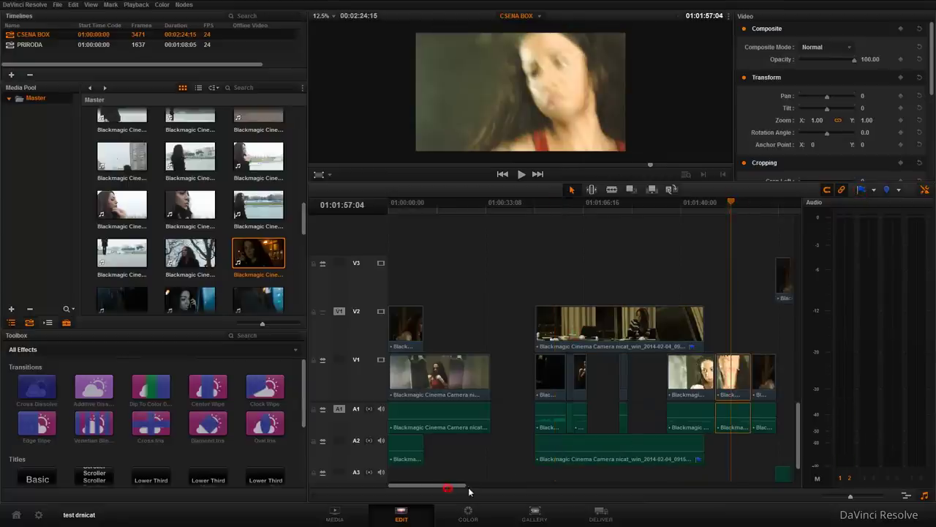
{"action": "left_click", "coordinate": [876, 191]}
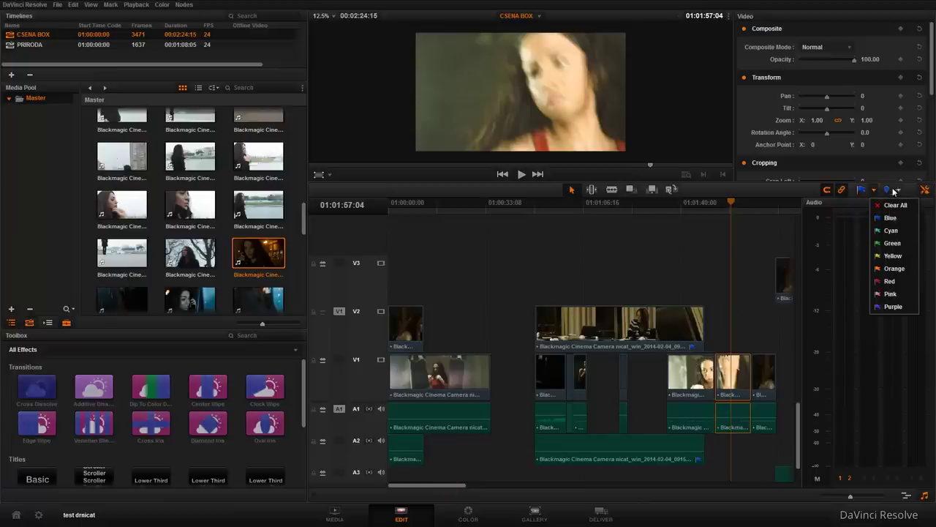
- Add a marker to the first V1 clip and change its flag colour to red
{"action": "left_click_drag", "start_coordinate": [593, 207], "coordinate": [564, 208]}
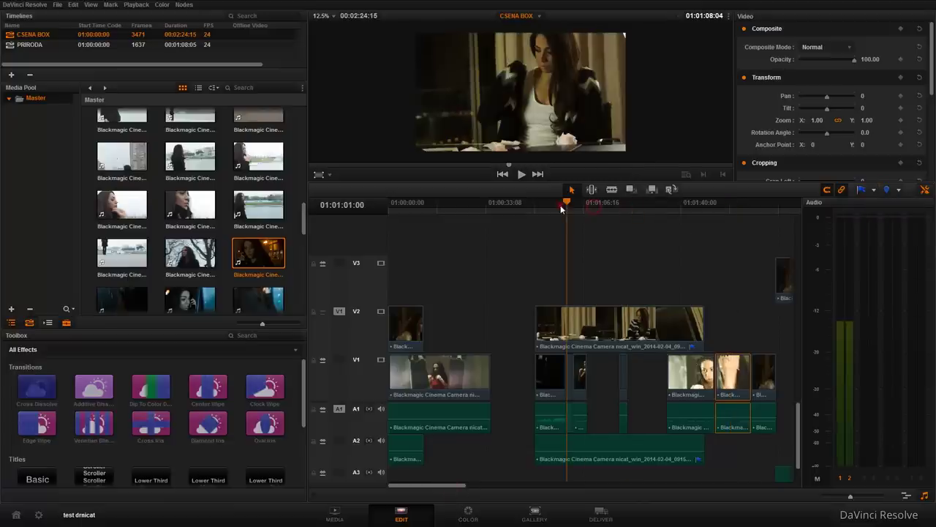
{"action": "left_click", "coordinate": [574, 207]}
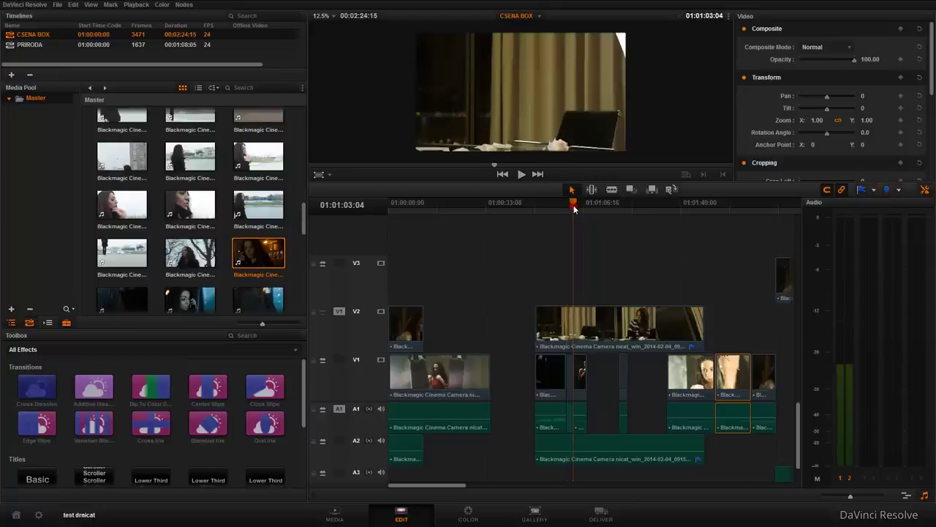
{"action": "left_click", "coordinate": [549, 208]}
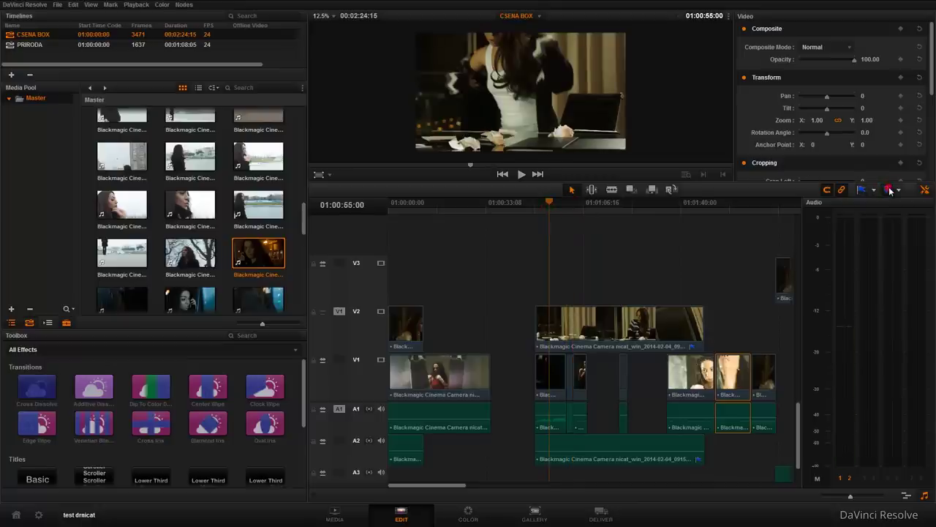
{"action": "left_click", "coordinate": [455, 212]}
{"action": "left_click", "coordinate": [465, 382]}
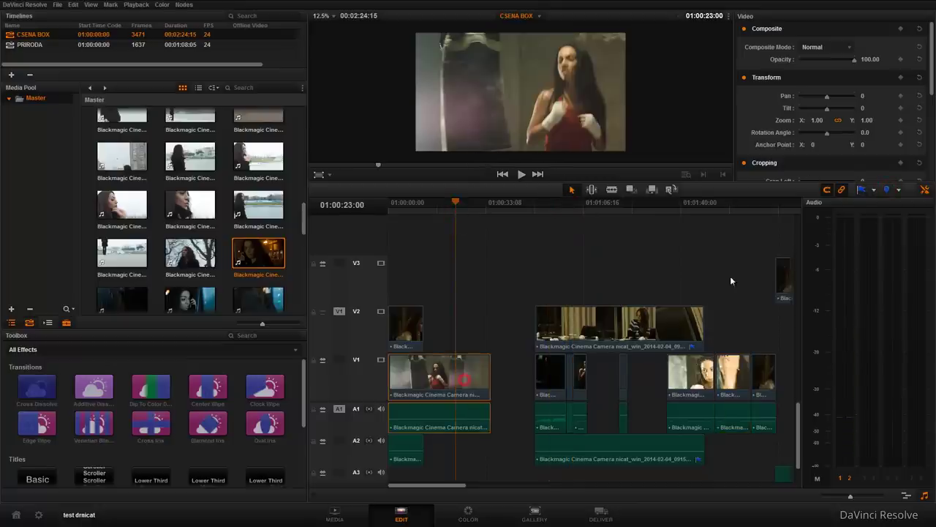
{"action": "left_click", "coordinate": [888, 190]}
{"action": "left_click", "coordinate": [899, 190]}
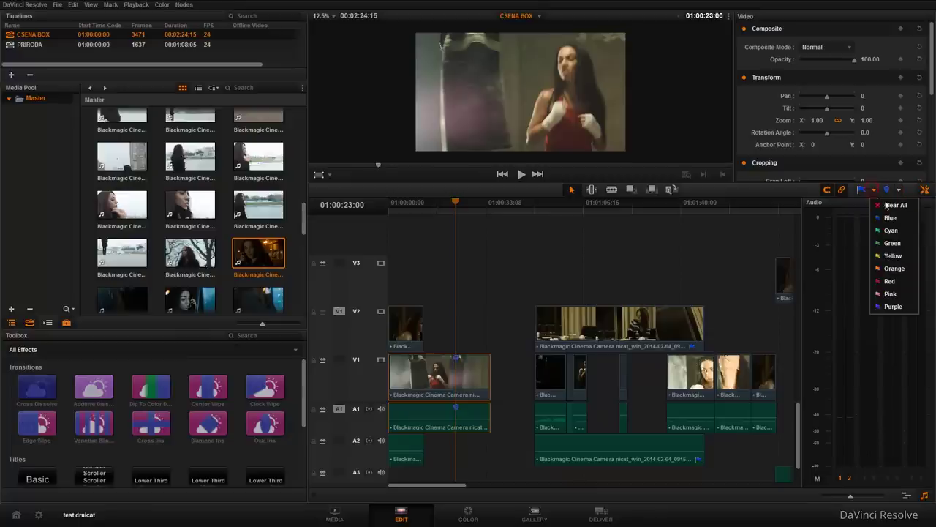
{"action": "left_click", "coordinate": [896, 269]}
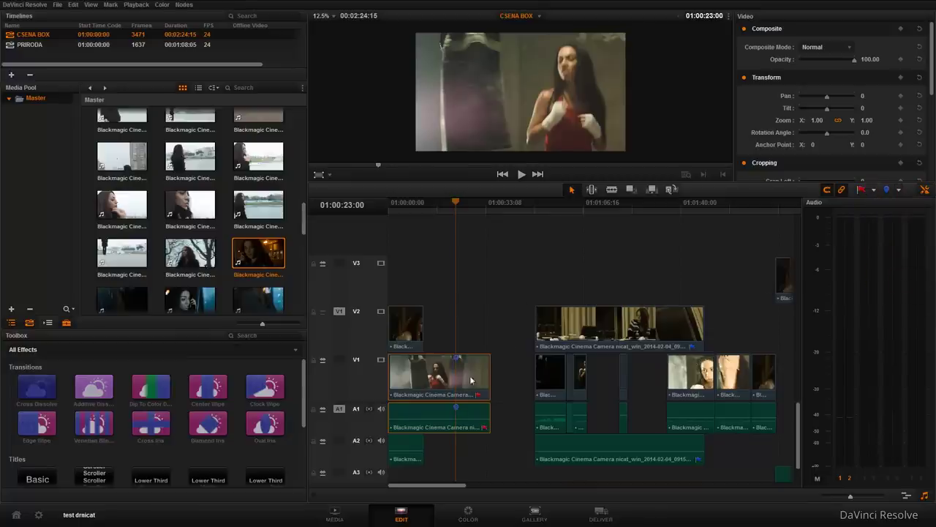
{"action": "left_click_drag", "start_coordinate": [450, 212], "coordinate": [423, 211]}
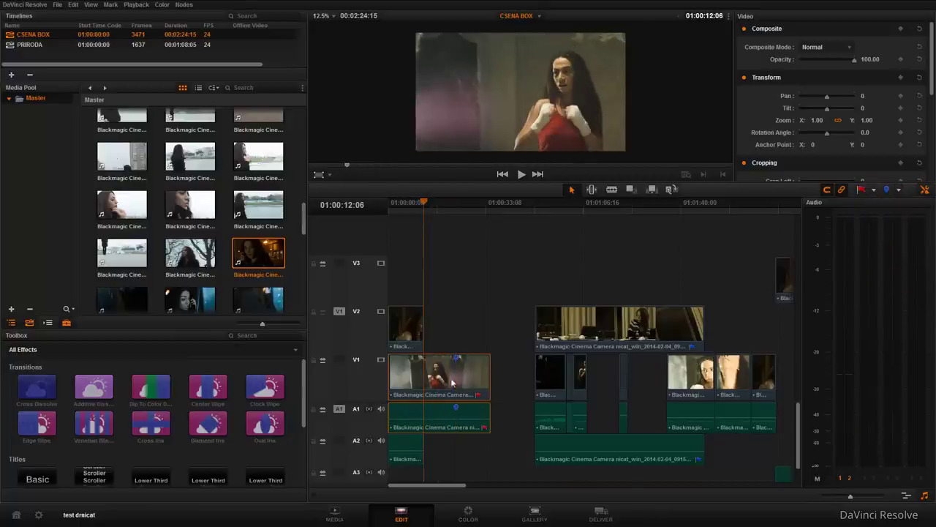
{"action": "left_click", "coordinate": [455, 209]}
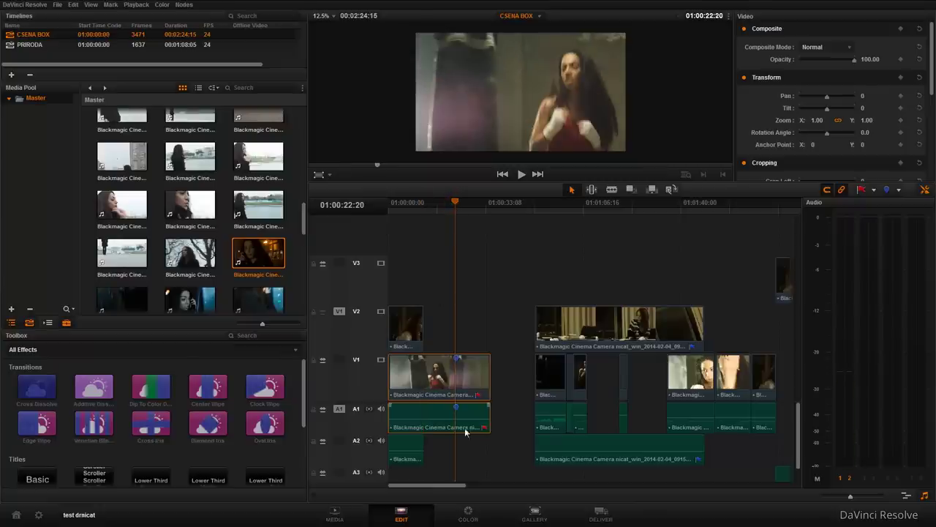
- Load the first V1 clip in the source viewer and delete its markers, including on its audio
{"action": "double_click", "coordinate": [457, 363]}
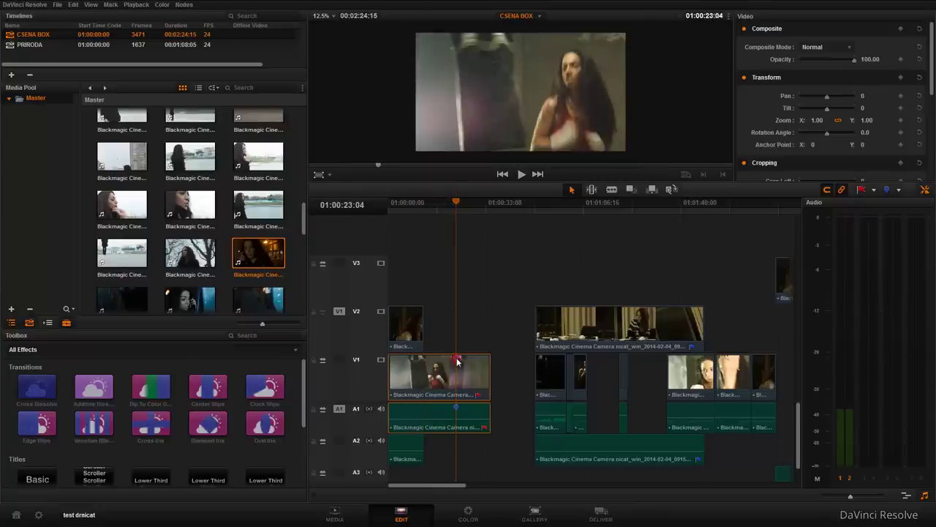
{"action": "right_click", "coordinate": [457, 360]}
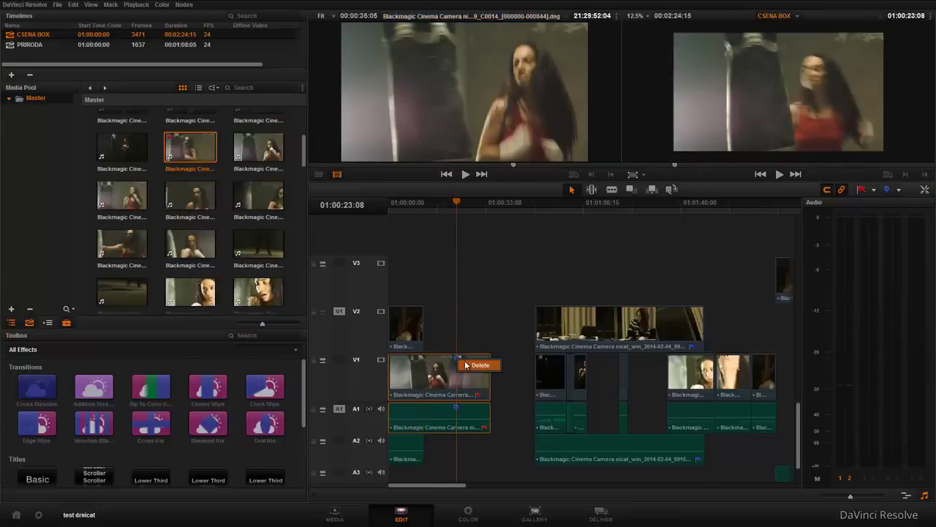
{"action": "left_click", "coordinate": [554, 201]}
{"action": "left_click", "coordinate": [554, 314]}
{"action": "left_click", "coordinate": [423, 202]}
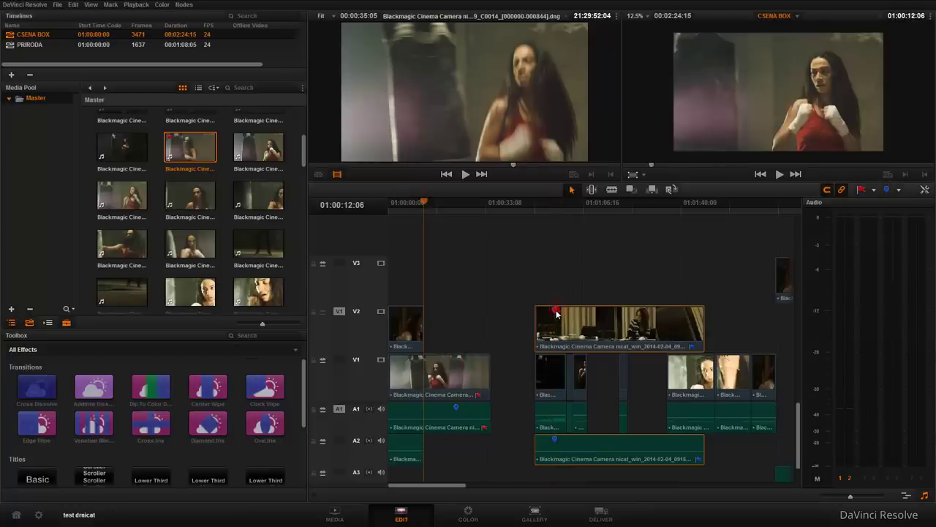
{"action": "left_click", "coordinate": [457, 406]}
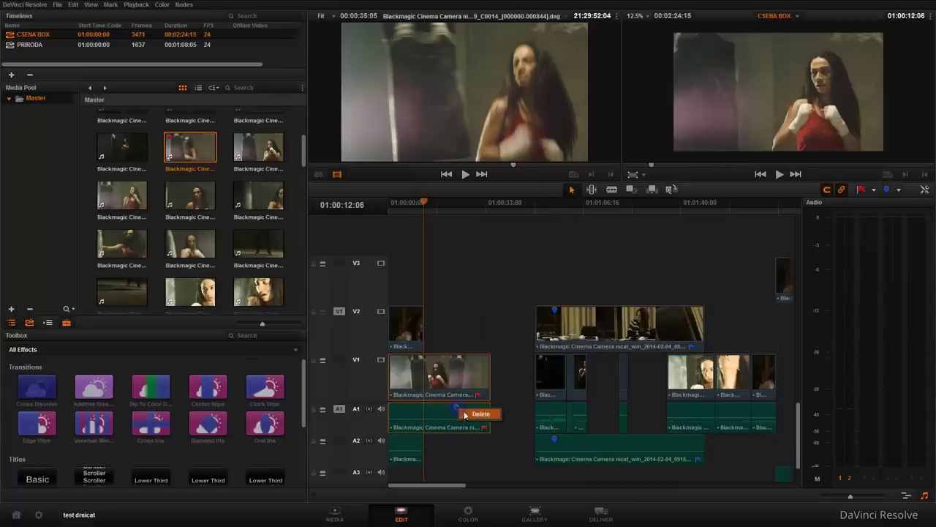
{"action": "left_click", "coordinate": [556, 313]}
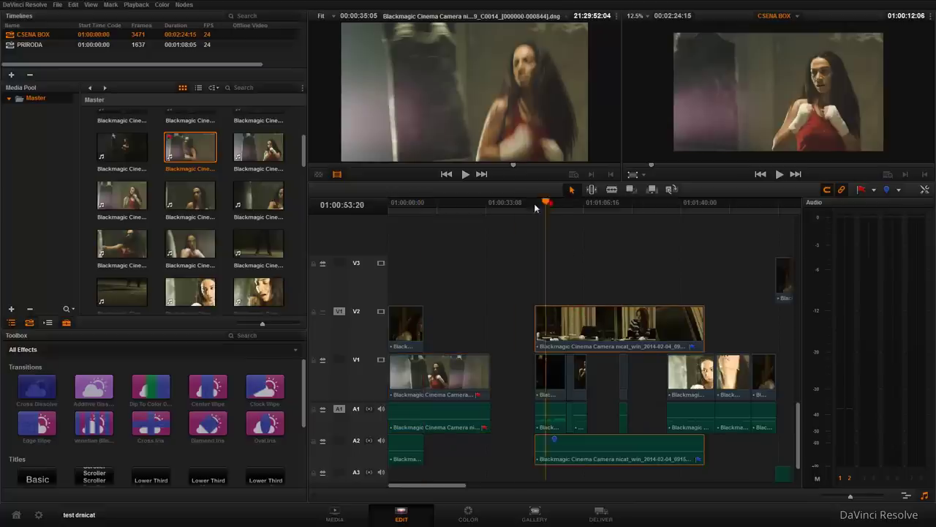
- Delete the short clip at the start of V2 along with its audio
{"action": "left_click_drag", "start_coordinate": [548, 204], "coordinate": [510, 203]}
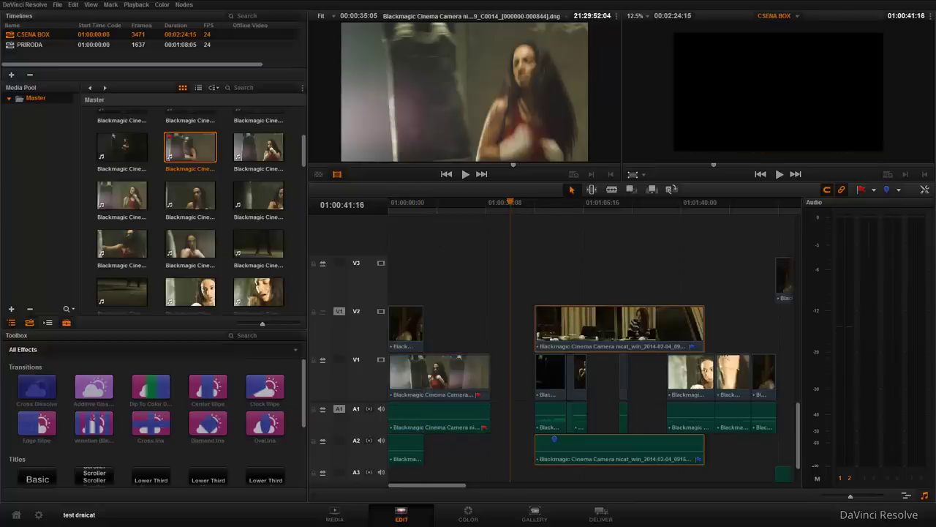
{"action": "left_click", "coordinate": [424, 203]}
{"action": "left_click", "coordinate": [401, 327]}
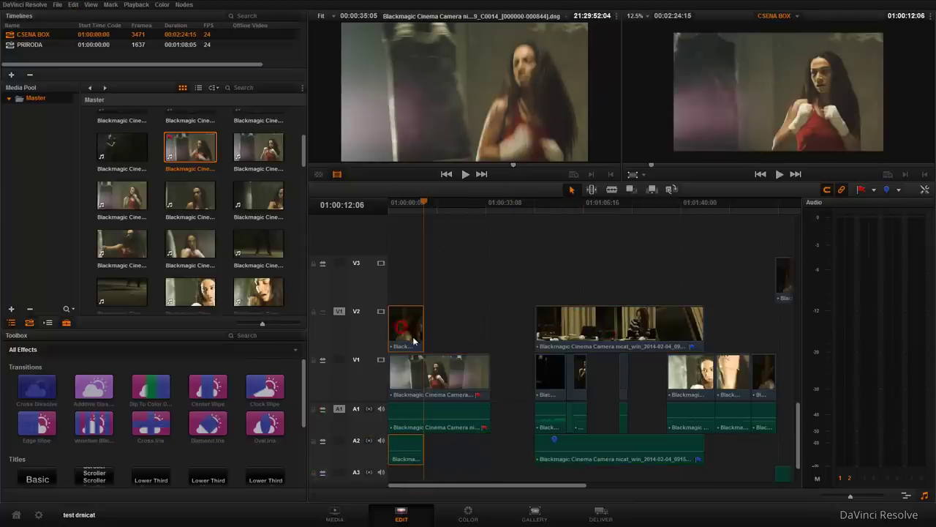
{"action": "key", "text": "Delete"}
- Show the retime speed controls on the first V1 clip with Ctrl+R
{"action": "left_click_drag", "start_coordinate": [414, 254], "coordinate": [388, 254]}
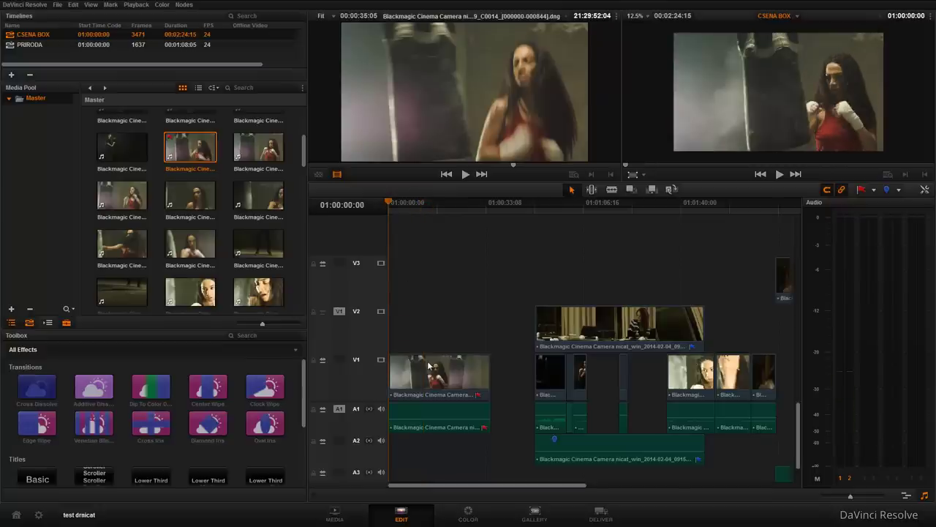
{"action": "key", "text": "ctrl+z"}
{"action": "key", "text": "ctrl+z"}
{"action": "key", "text": "ctrl+z"}
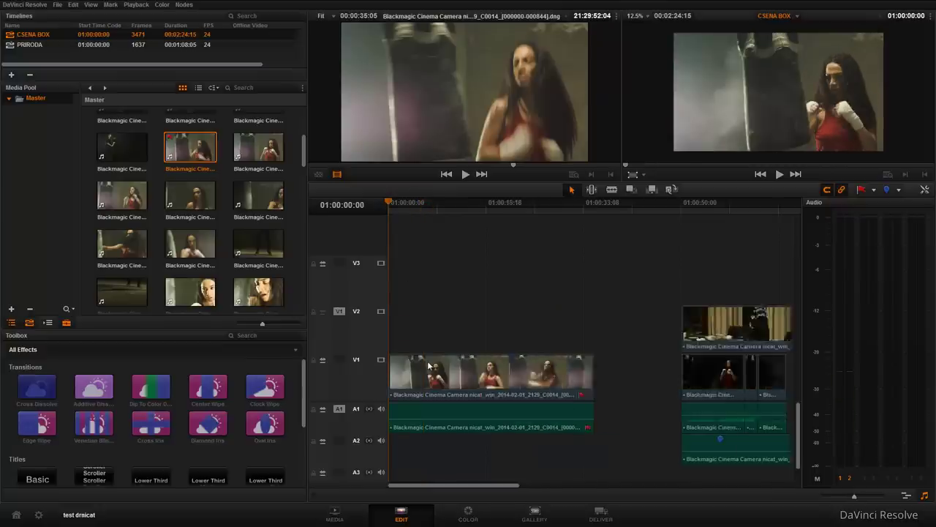
{"action": "key", "text": "ctrl+z"}
{"action": "key", "text": "ctrl+z"}
{"action": "key", "text": "ctrl+z"}
{"action": "left_click", "coordinate": [478, 380]}
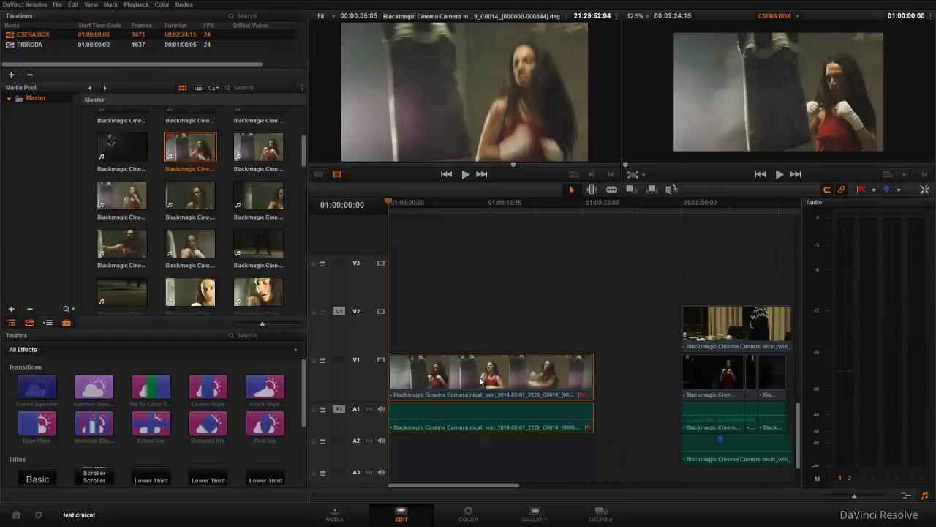
{"action": "key", "text": "ctrl+r"}
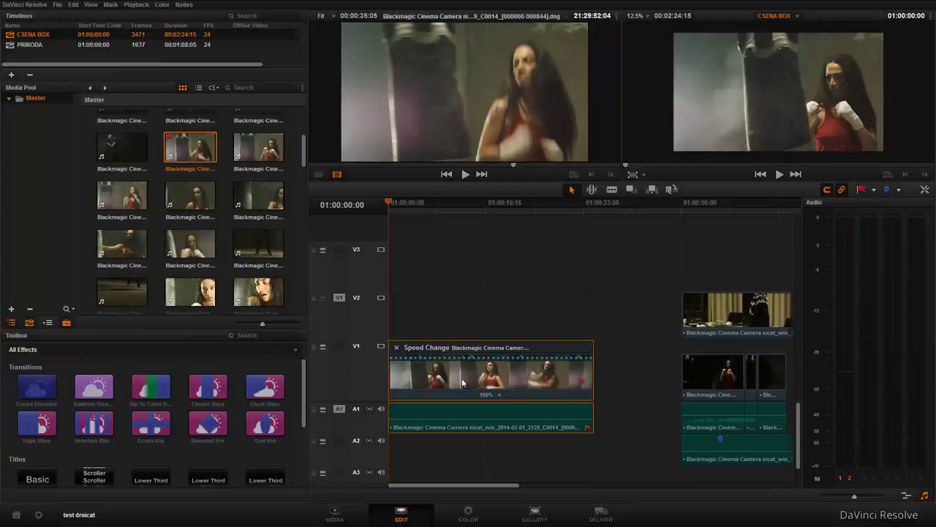
{"action": "right_click", "coordinate": [499, 396]}
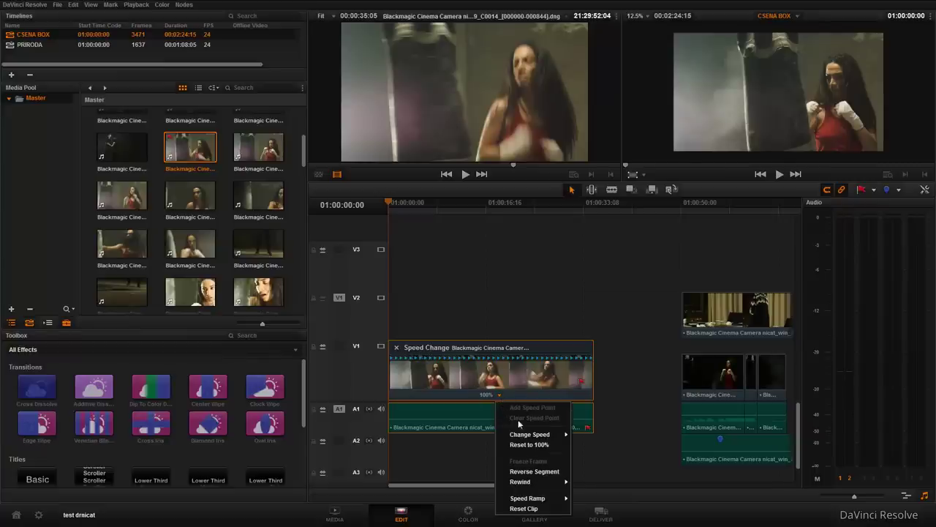
{"action": "mouse_move", "coordinate": [564, 437]}
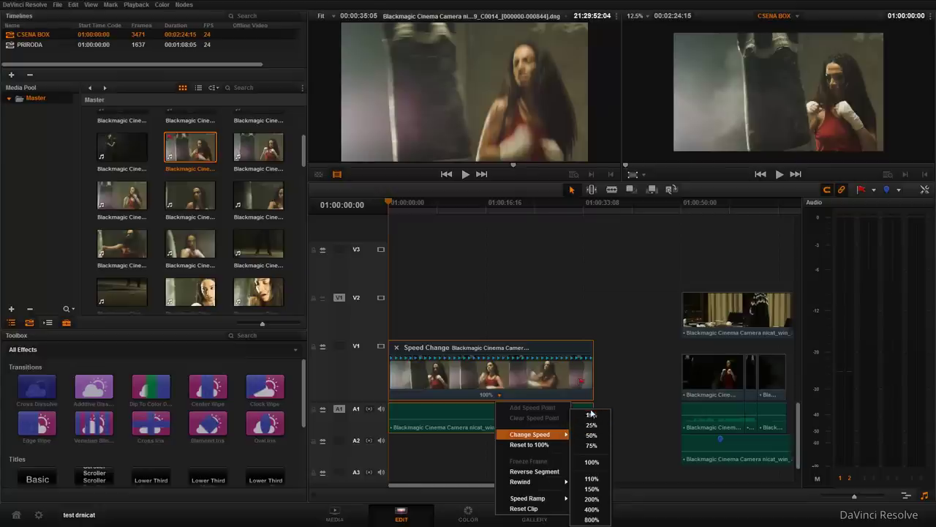
{"action": "left_click", "coordinate": [593, 436]}
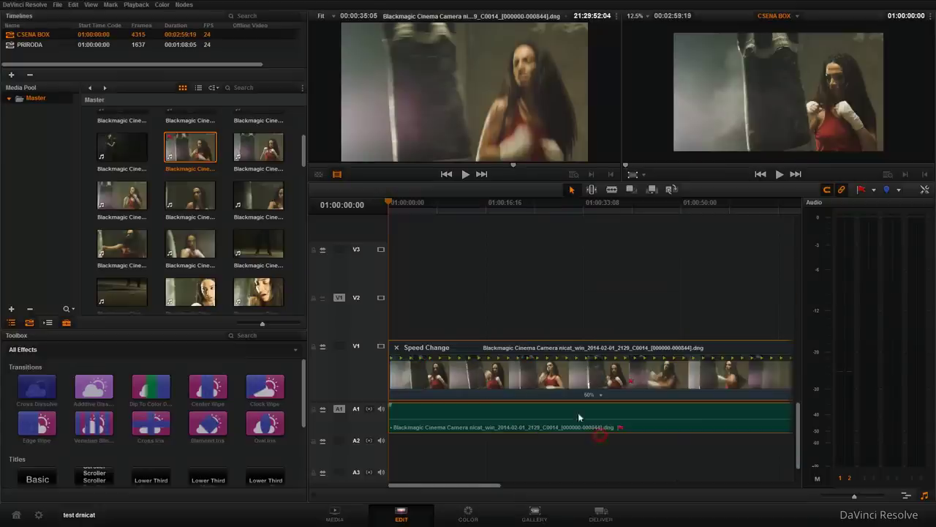
{"action": "key", "text": "ctrl+minus"}
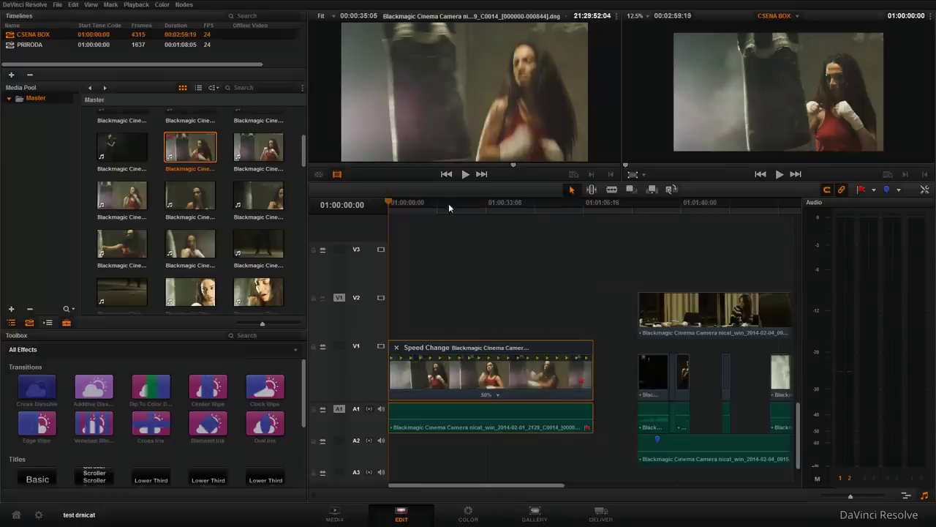
{"action": "left_click", "coordinate": [444, 204]}
{"action": "key", "text": "space"}
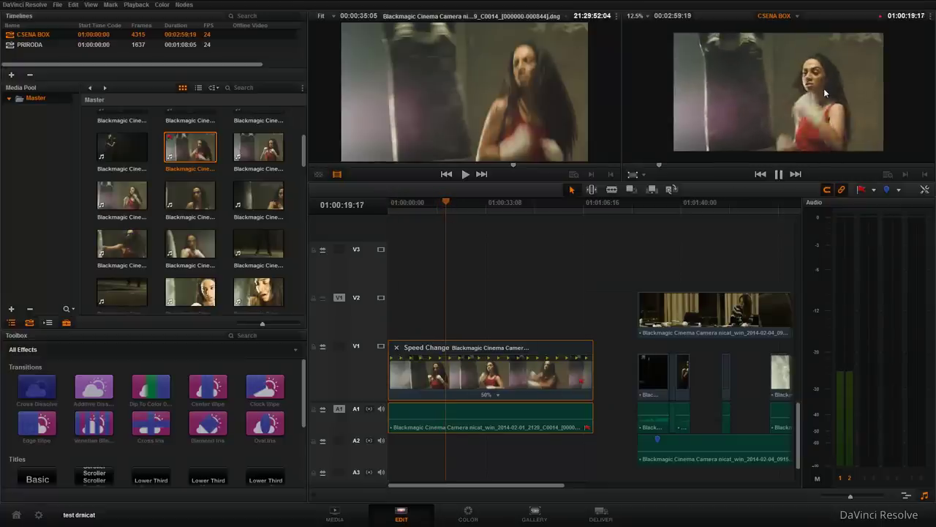
{"action": "key", "text": "space"}
- Set the first V1 clip's Retime Process to Optical Flow in the Inspector
{"action": "left_click", "coordinate": [924, 192]}
{"action": "scroll", "coordinate": [931, 87], "scroll_direction": "down", "scroll_amount": 2}
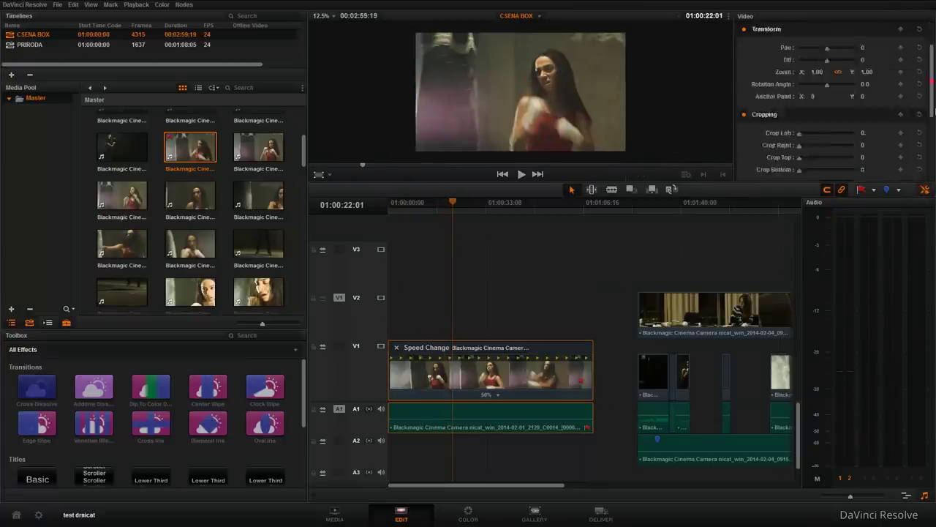
{"action": "left_click", "coordinate": [842, 71]}
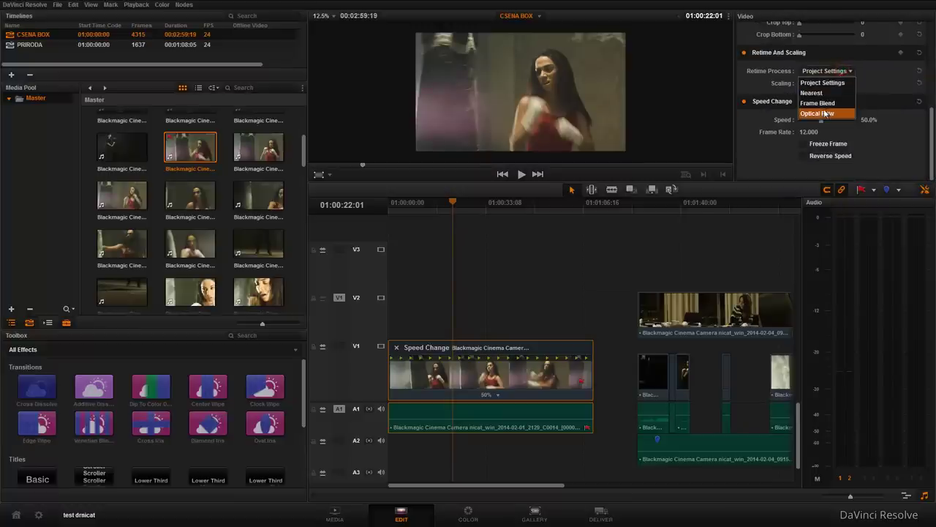
{"action": "left_click", "coordinate": [824, 113]}
- Enlarge the viewer, play back the Optical Flow result, and show the clip's retime controls
{"action": "left_click", "coordinate": [437, 205]}
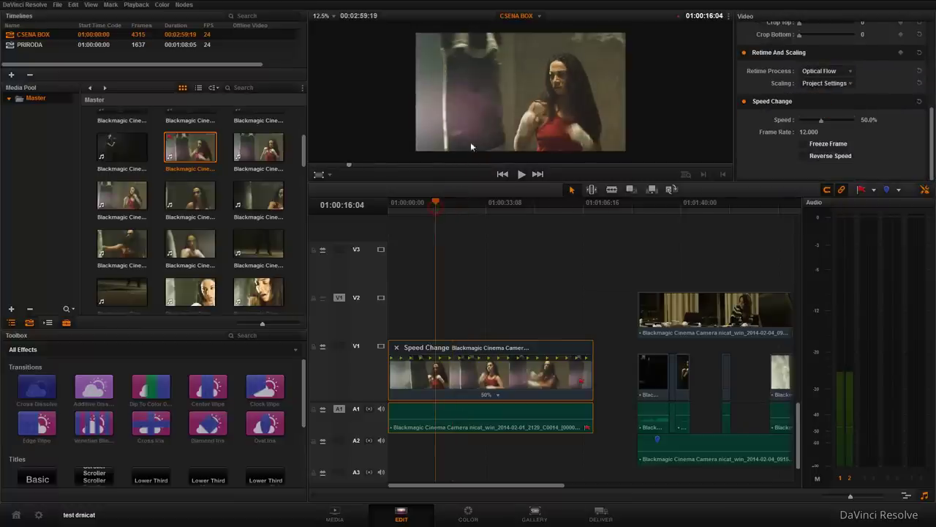
{"action": "key", "text": "space"}
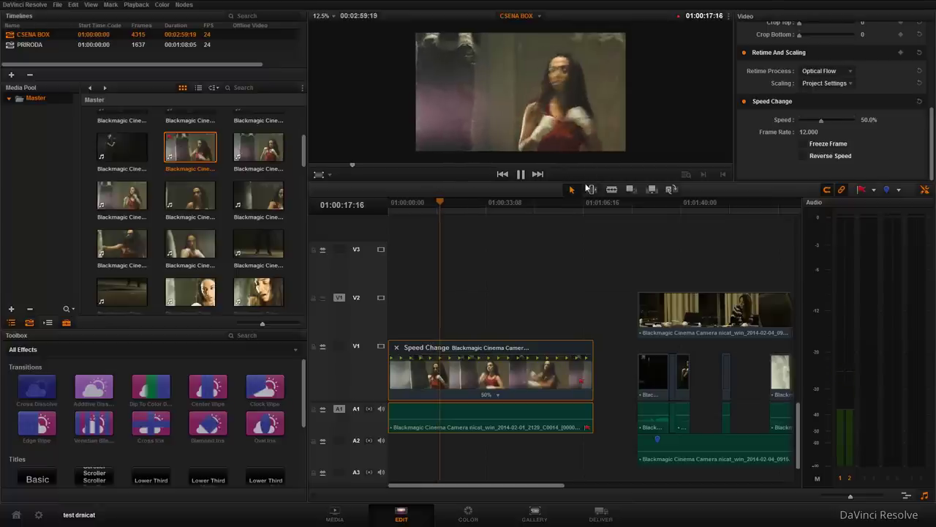
{"action": "left_click_drag", "start_coordinate": [571, 181], "coordinate": [571, 256]}
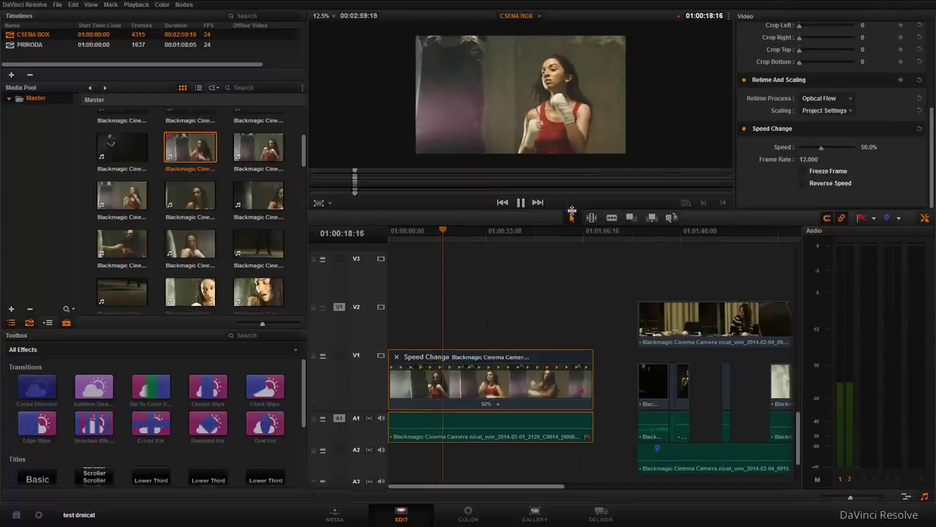
{"action": "key", "text": "space"}
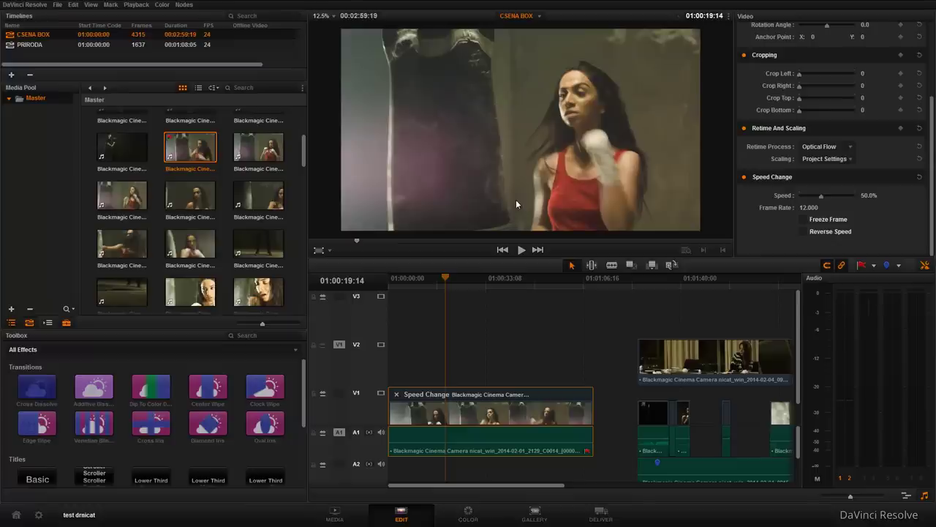
{"action": "key", "text": "space"}
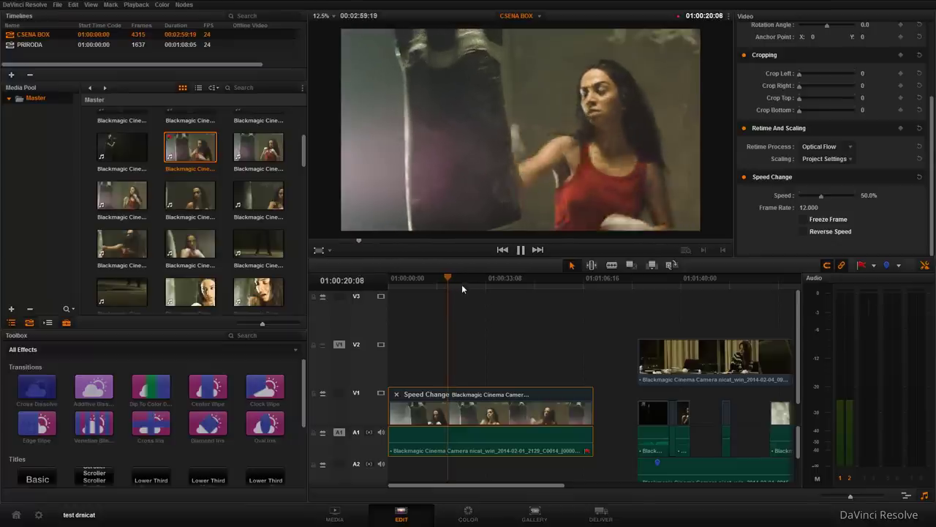
{"action": "left_click_drag", "start_coordinate": [481, 283], "coordinate": [517, 288]}
{"action": "key", "text": "space"}
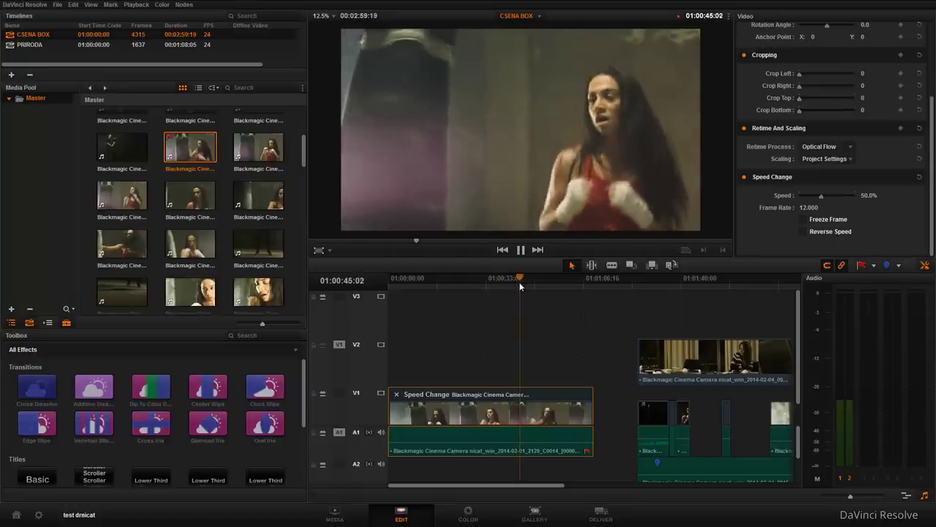
{"action": "key", "text": "space"}
{"action": "key", "text": "ctrl+r"}
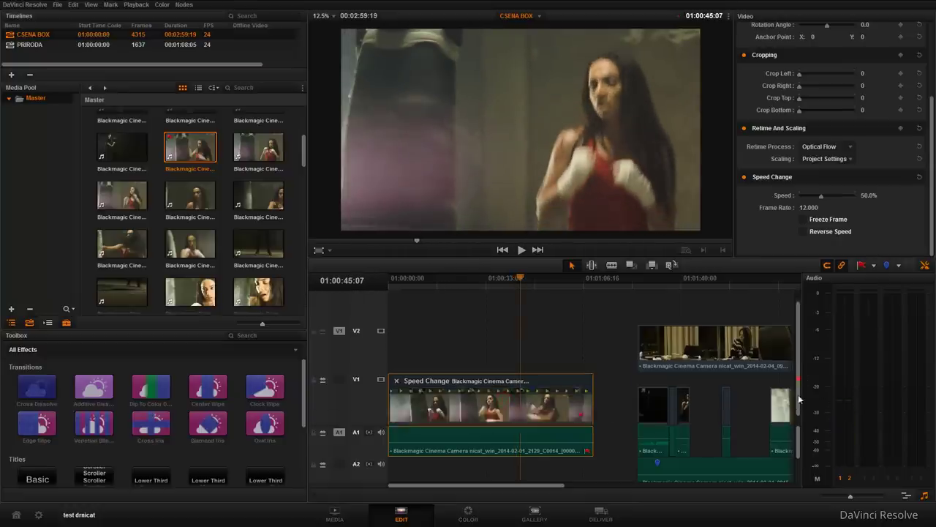
- Reset the first V1 clip's speed to 100% and play it back
{"action": "left_click", "coordinate": [497, 421]}
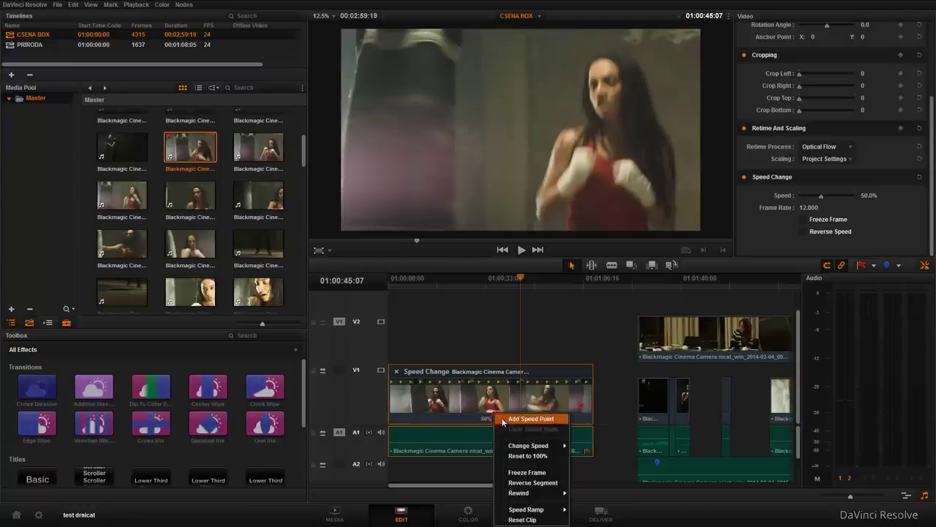
{"action": "left_click", "coordinate": [544, 457]}
{"action": "left_click_drag", "start_coordinate": [428, 279], "coordinate": [407, 281]}
{"action": "key", "text": "space"}
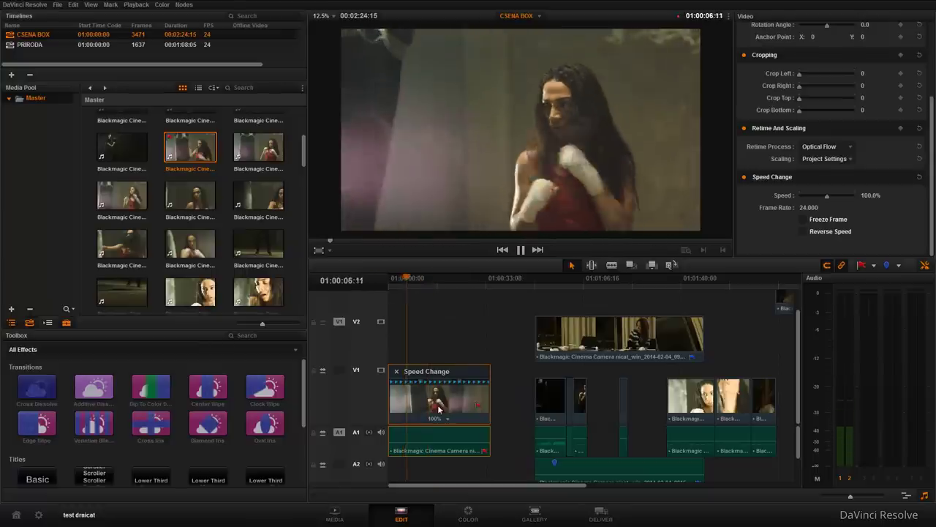
{"action": "key", "text": "space"}
- Add a freeze frame at the playhead partway through the clip and play it back
{"action": "left_click", "coordinate": [447, 419]}
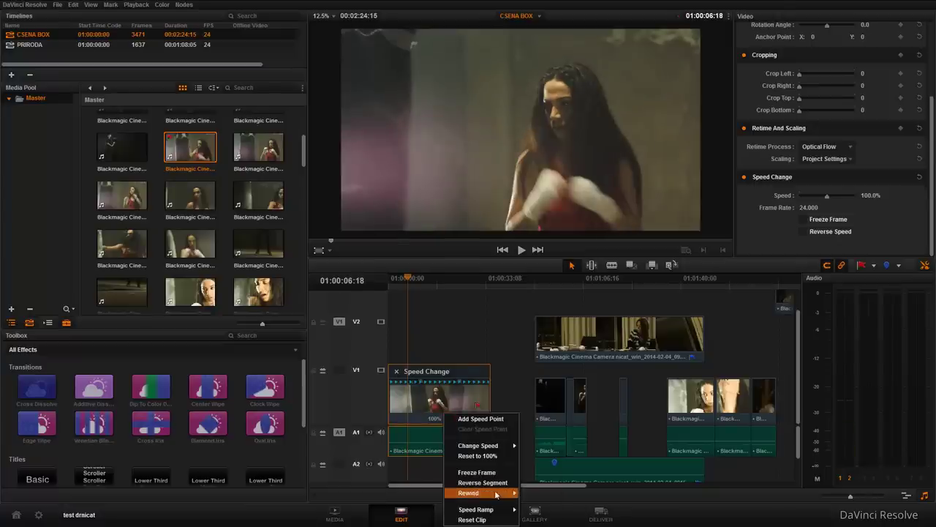
{"action": "left_click", "coordinate": [477, 473]}
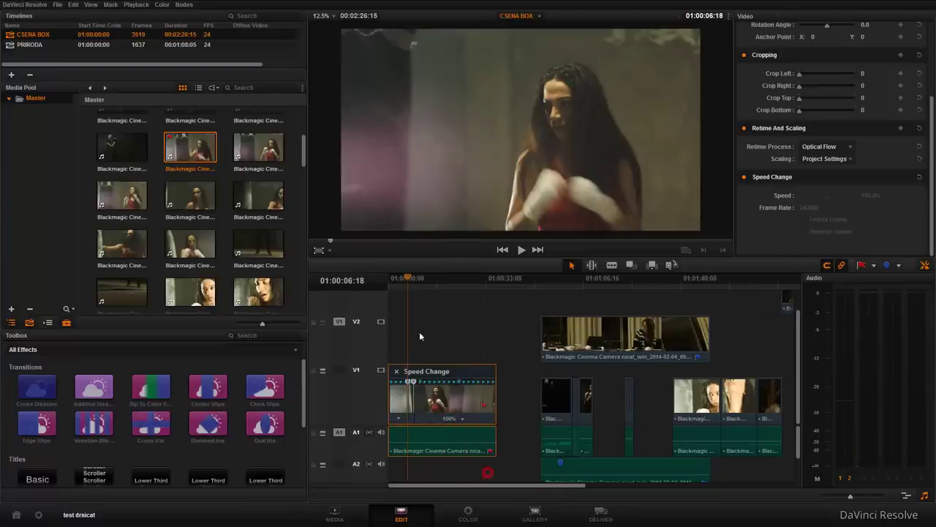
{"action": "left_click_drag", "start_coordinate": [402, 279], "coordinate": [392, 281]}
{"action": "key", "text": "space"}
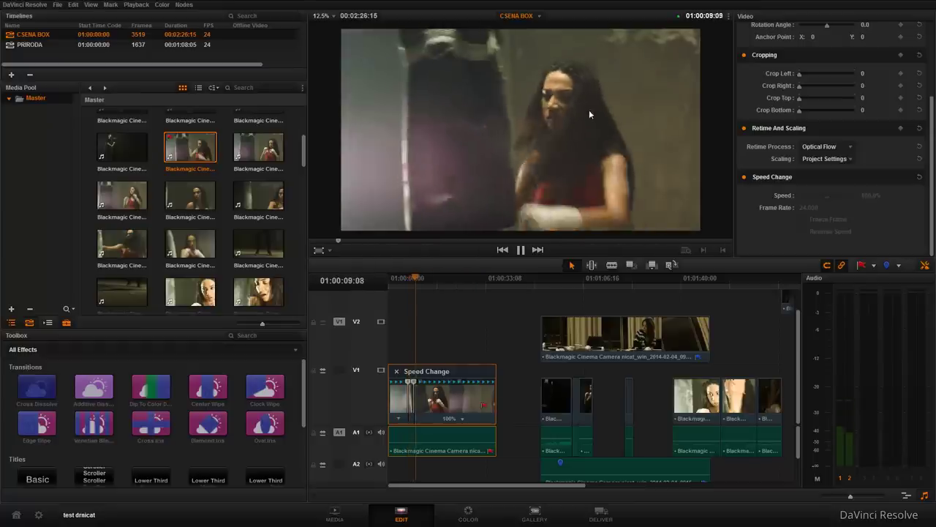
{"action": "key", "text": "space"}
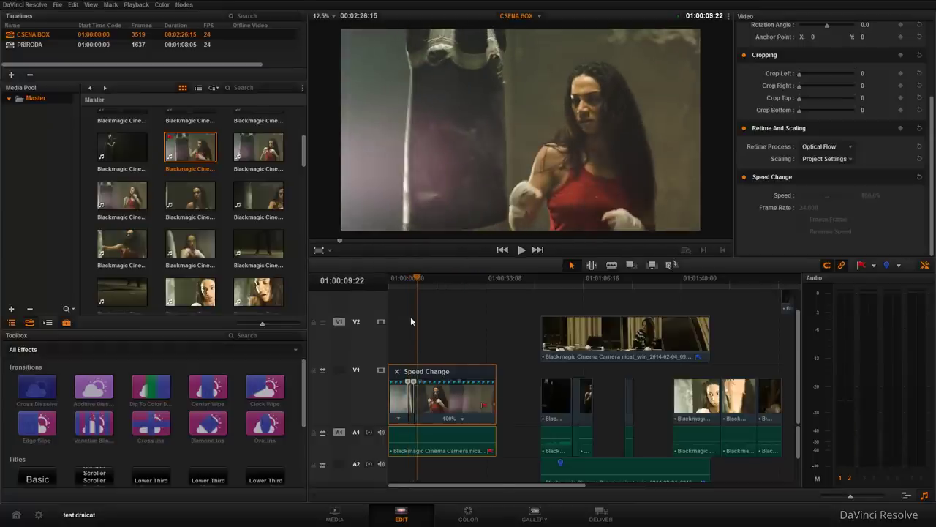
{"action": "scroll", "coordinate": [412, 321], "scroll_direction": "up", "scroll_amount": 4}
{"action": "left_click", "coordinate": [476, 278]}
{"action": "key", "text": "space"}
- Undo the freeze frame and apply Reverse Segment to the first V1 clip
{"action": "left_click", "coordinate": [482, 278]}
{"action": "key", "text": "ctrl+z"}
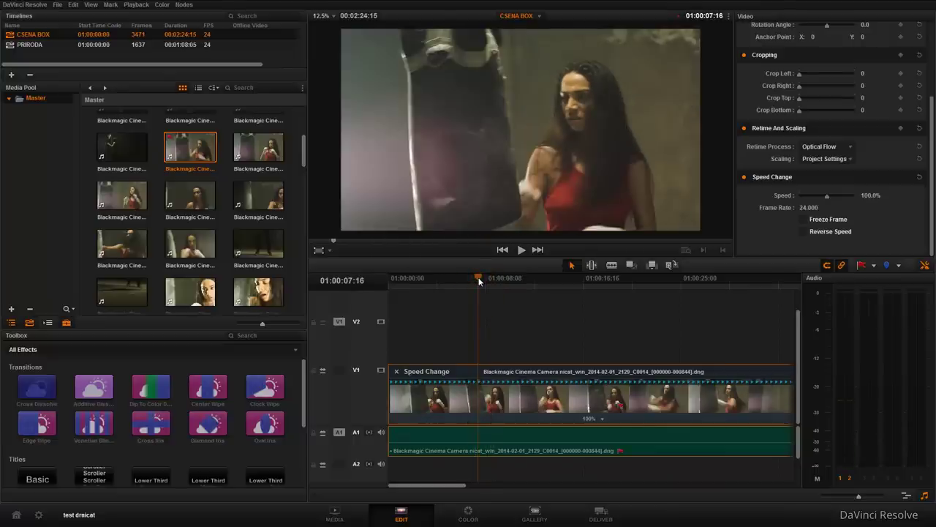
{"action": "left_click", "coordinate": [598, 419]}
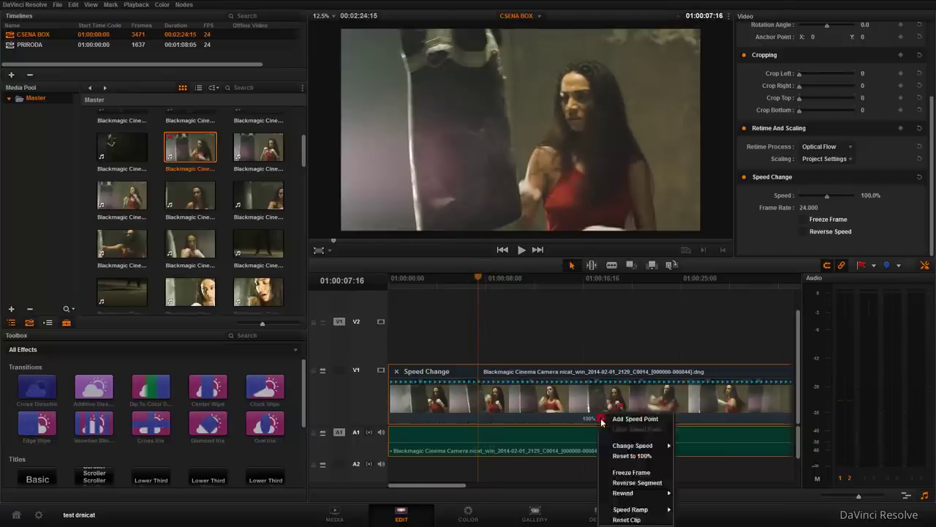
{"action": "left_click", "coordinate": [637, 482]}
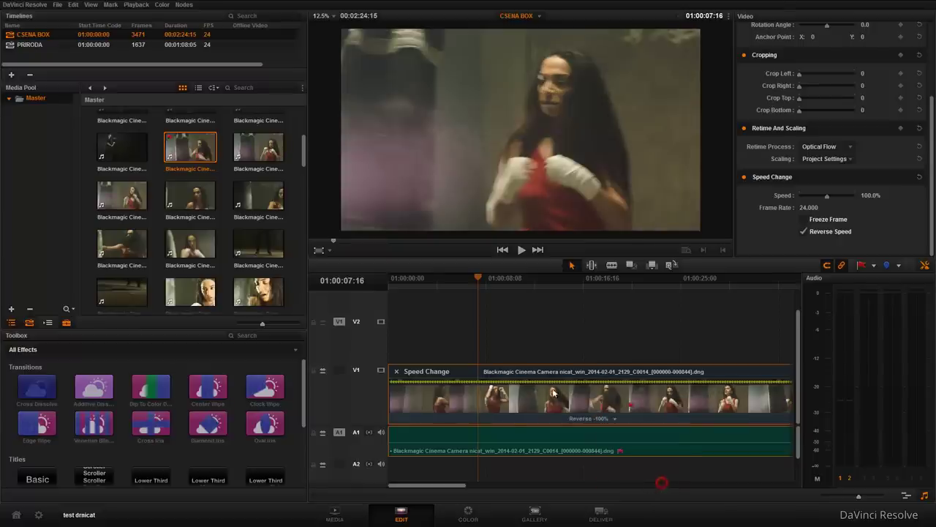
- Zoom the timeline out and play back the reversed clip from about 5 seconds
{"action": "left_click_drag", "start_coordinate": [479, 285], "coordinate": [455, 285]}
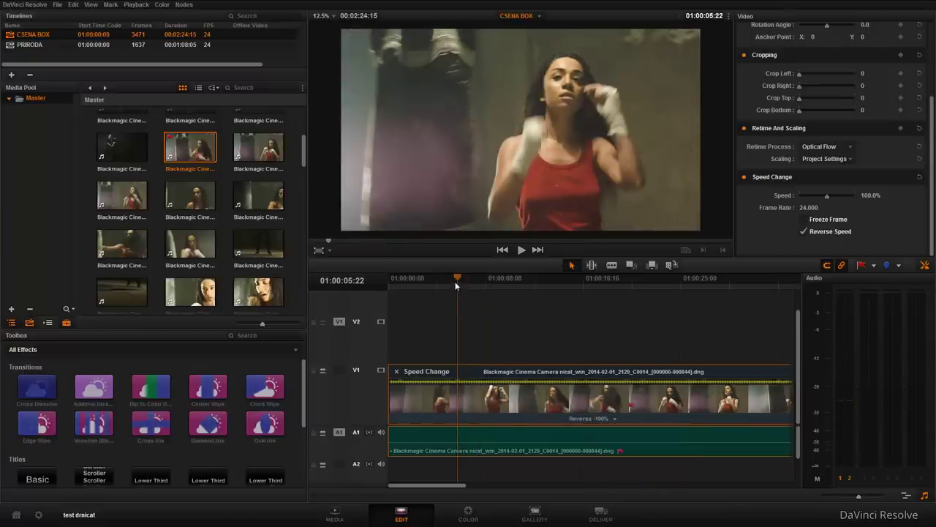
{"action": "key", "text": "ctrl+minus"}
{"action": "key", "text": "space"}
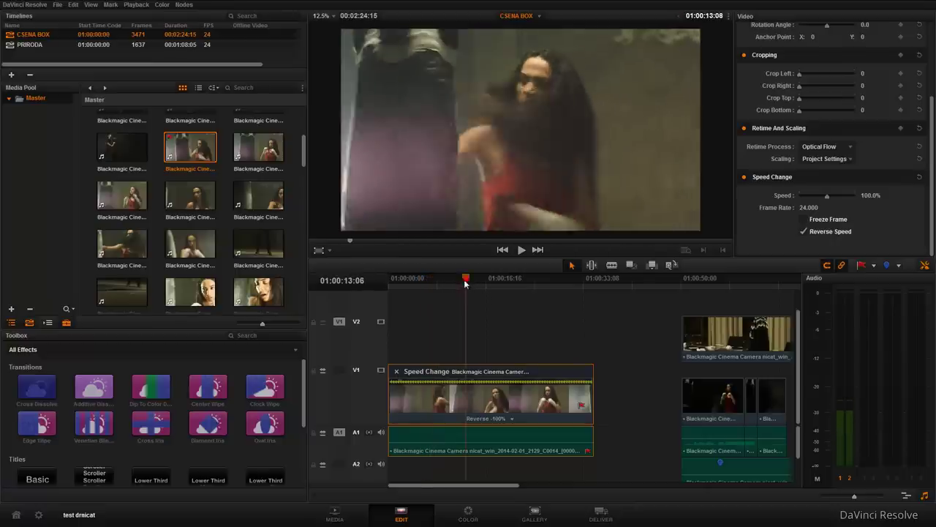
{"action": "left_click_drag", "start_coordinate": [505, 286], "coordinate": [533, 288]}
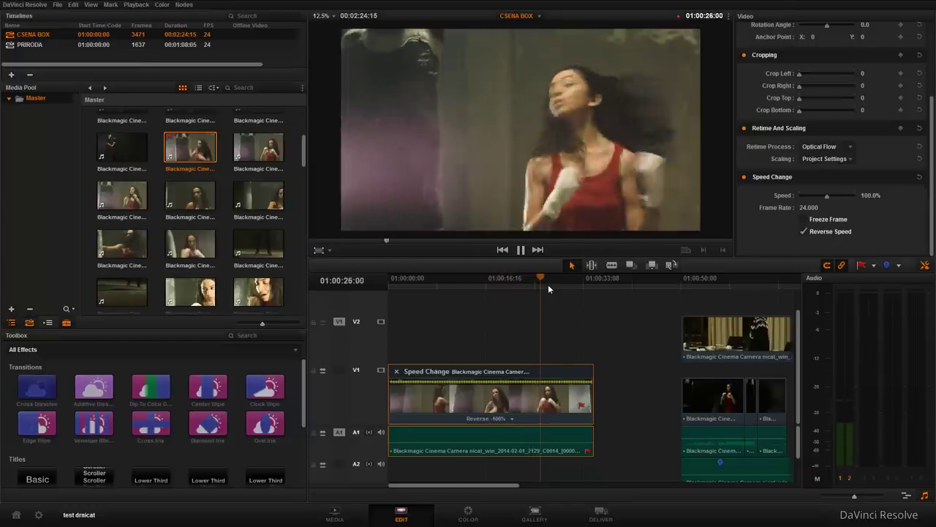
{"action": "left_click", "coordinate": [503, 280]}
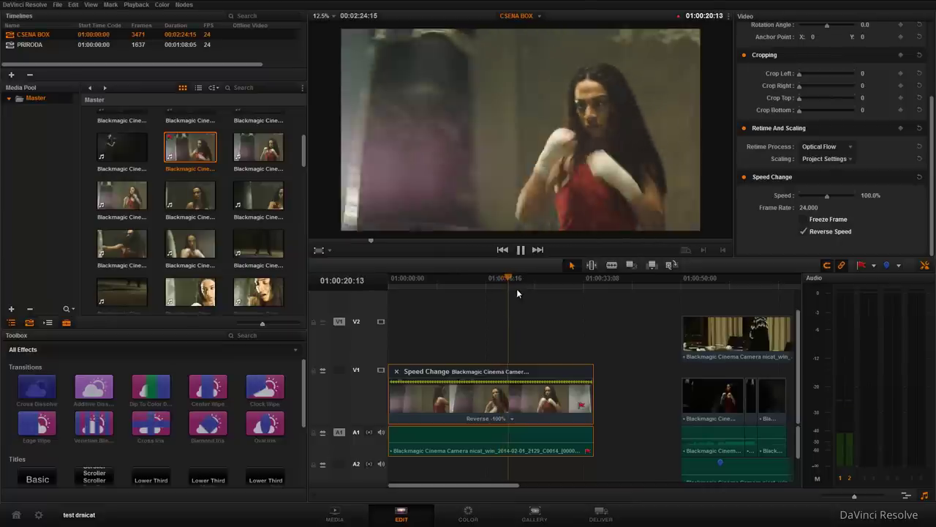
{"action": "key", "text": "space"}
- Undo the reverse and apply Speed Ramp > Up from 0% to the first V1 clip
{"action": "key", "text": "ctrl+z"}
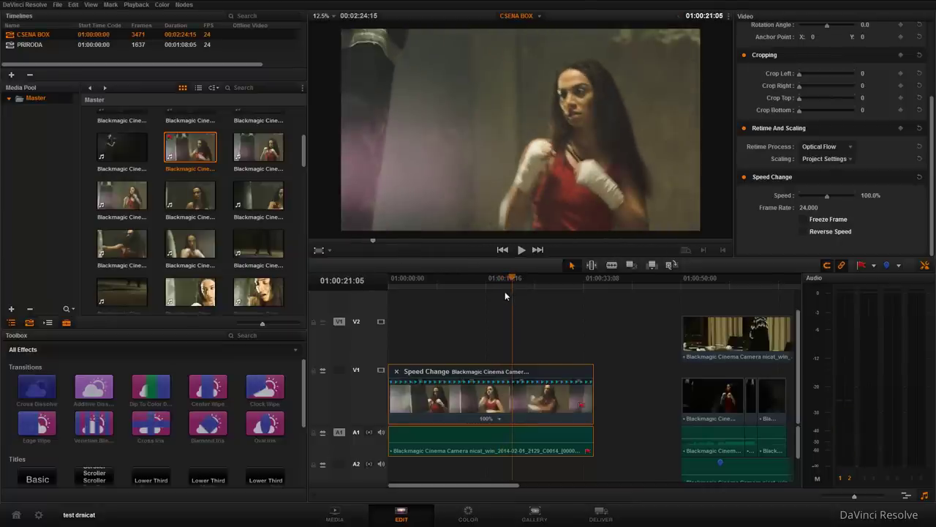
{"action": "right_click", "coordinate": [498, 418]}
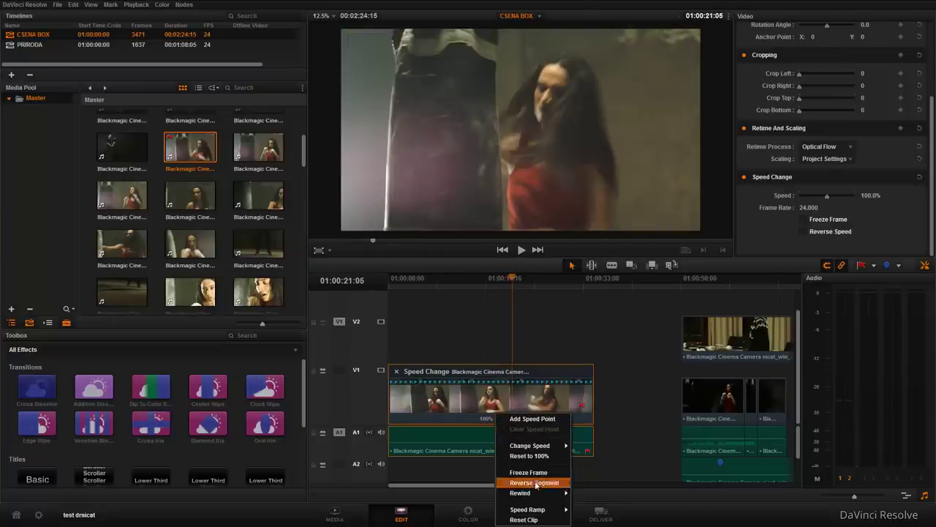
{"action": "mouse_move", "coordinate": [545, 494]}
{"action": "mouse_move", "coordinate": [553, 510]}
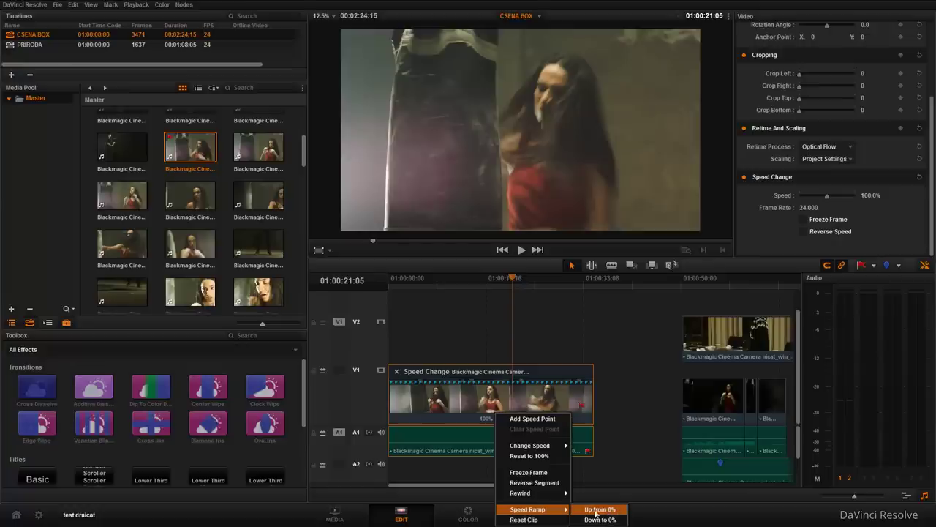
{"action": "left_click", "coordinate": [605, 512]}
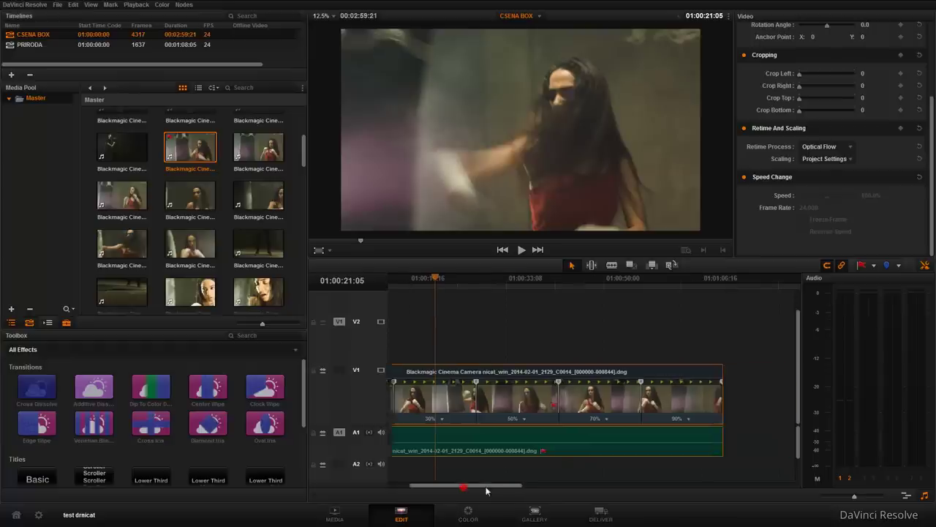
- Zoom the timeline out and play the speed-ramped clip from the start to review it
{"action": "left_click_drag", "start_coordinate": [462, 486], "coordinate": [497, 485]}
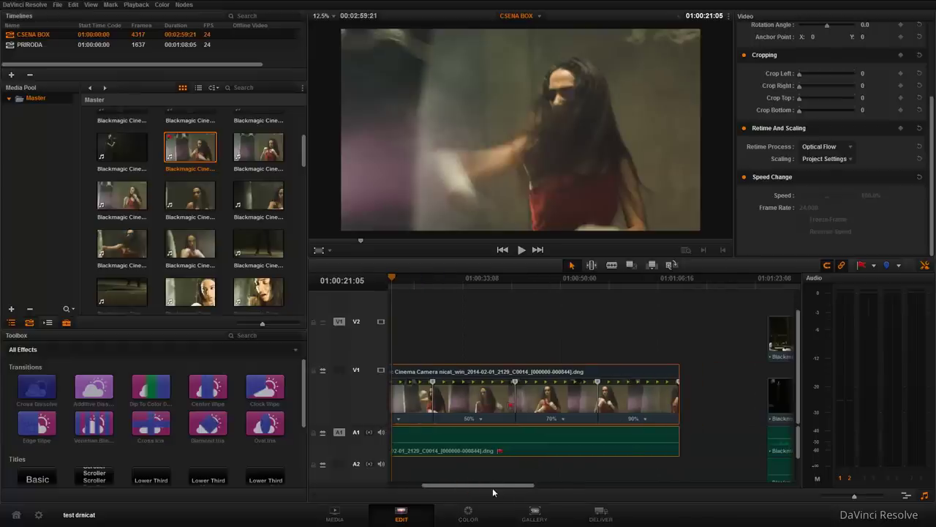
{"action": "left_click_drag", "start_coordinate": [487, 488], "coordinate": [452, 487]}
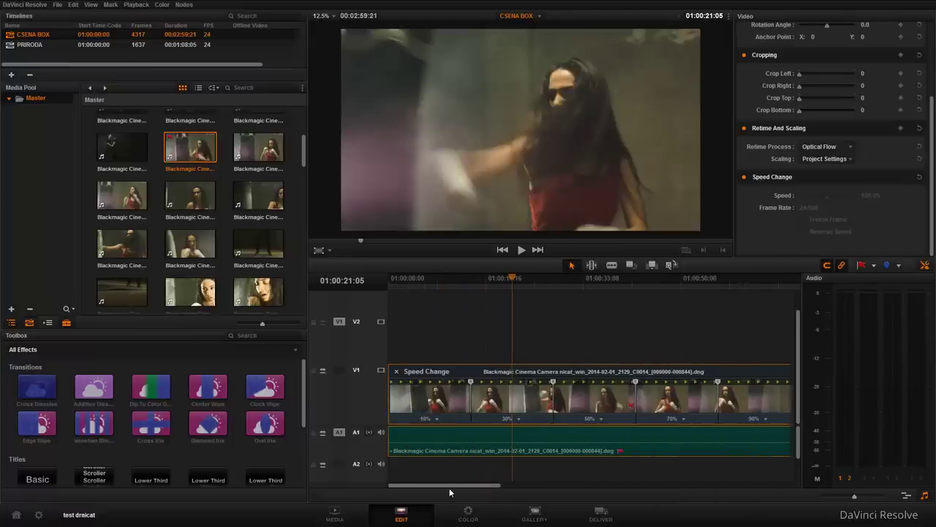
{"action": "key", "text": "ctrl+minus"}
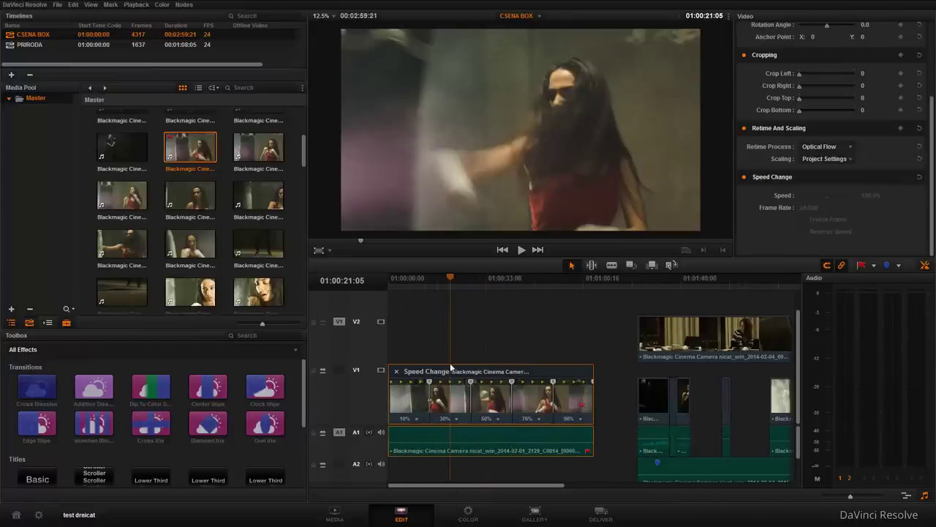
{"action": "left_click", "coordinate": [412, 281]}
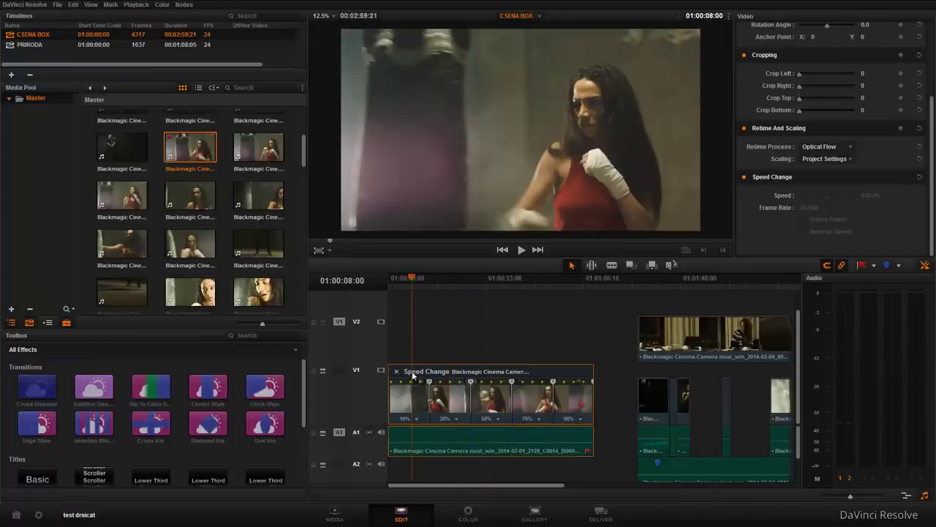
{"action": "left_click_drag", "start_coordinate": [408, 278], "coordinate": [388, 280]}
{"action": "key", "text": "space"}
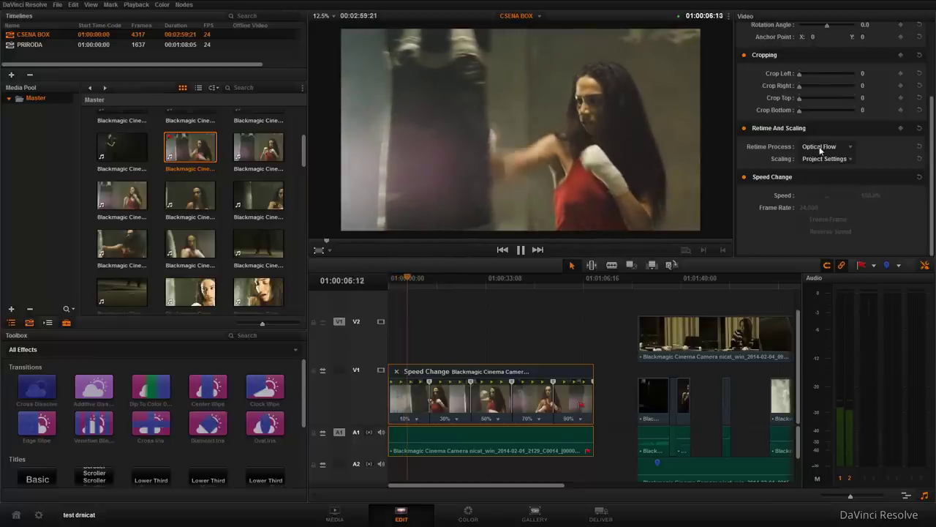
{"action": "key", "text": "space"}
{"action": "left_click", "coordinate": [443, 278]}
{"action": "key", "text": "space"}
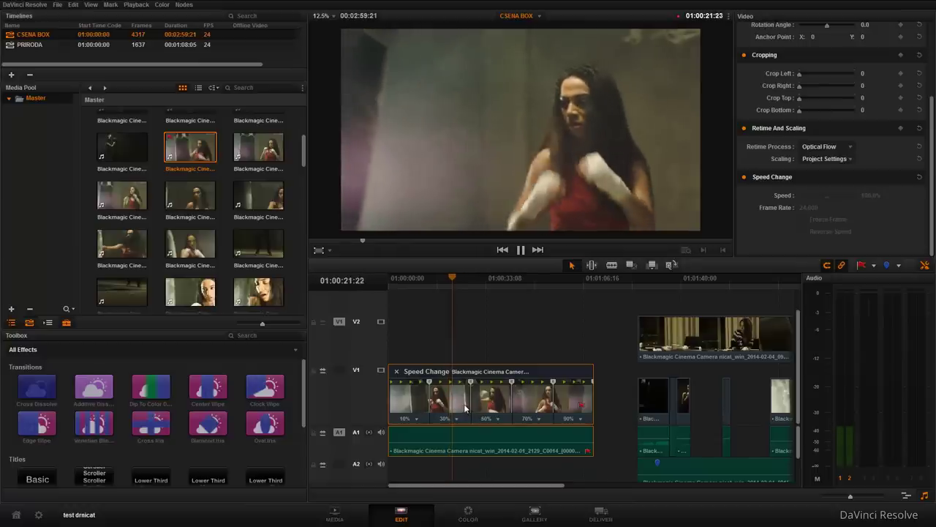
{"action": "left_click", "coordinate": [493, 384]}
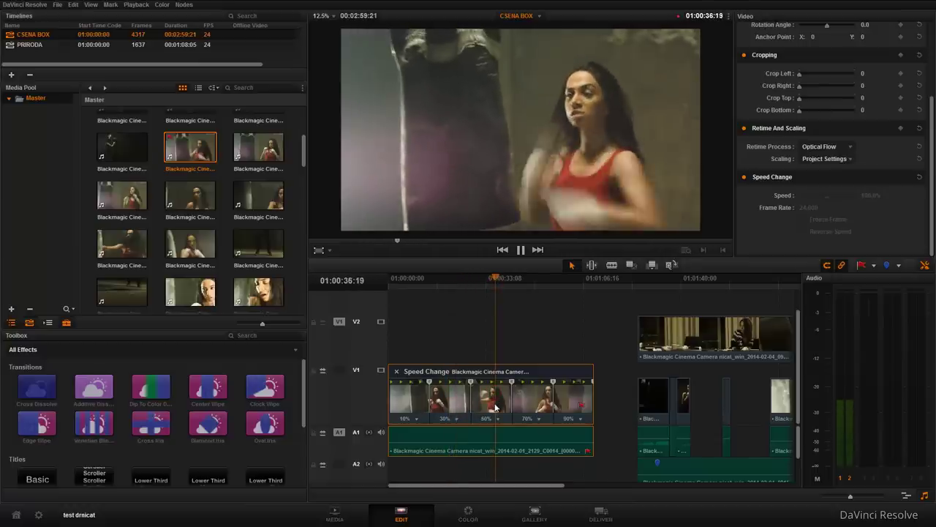
{"action": "key", "text": "space"}
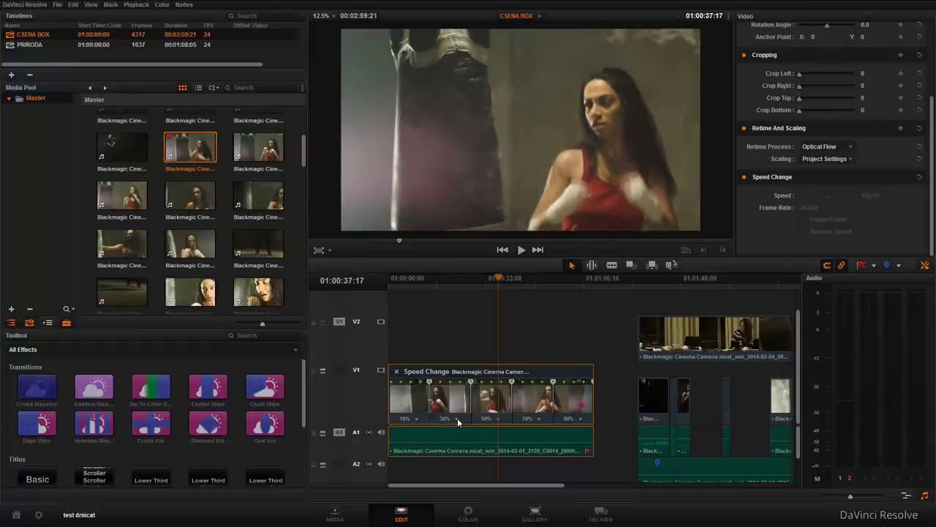
- Open the speed options menu for the clip's 50% ramp section
{"action": "left_click", "coordinate": [457, 418]}
{"action": "left_click", "coordinate": [500, 423]}
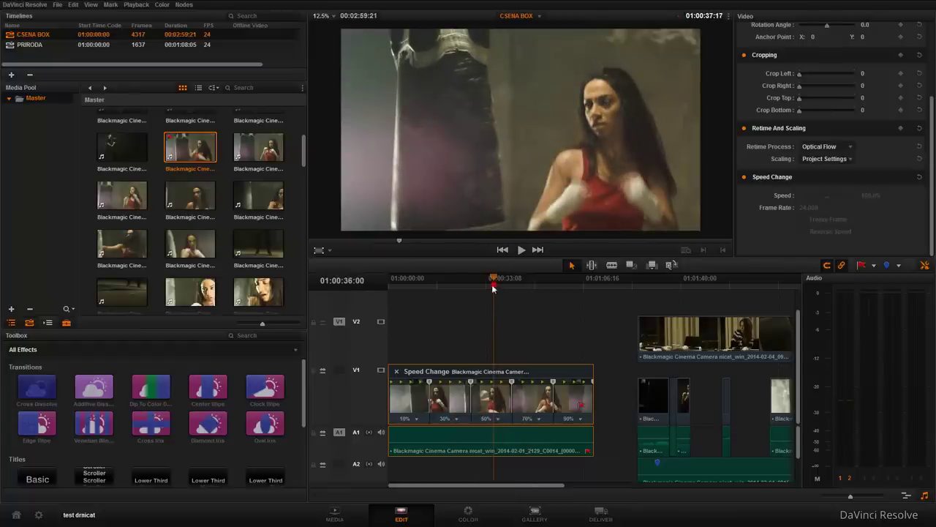
{"action": "left_click", "coordinate": [501, 422]}
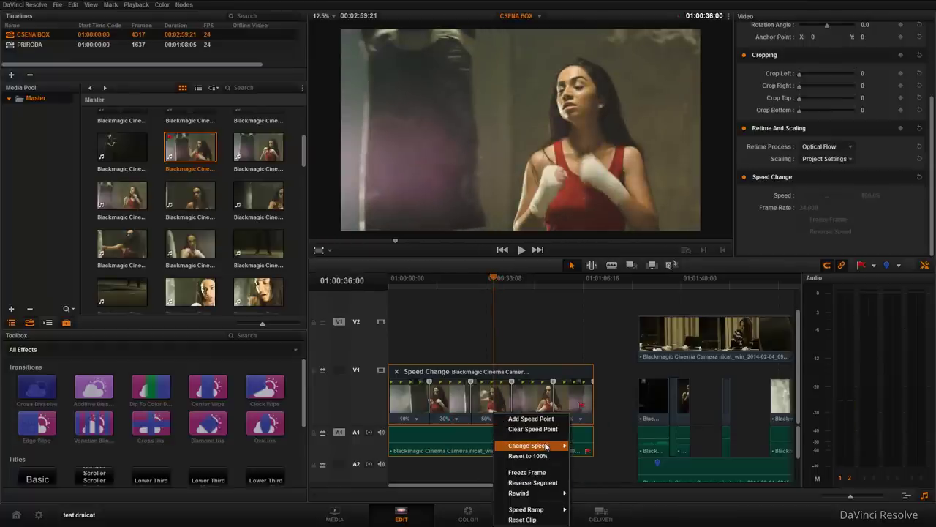
- Change the 50% section's speed to 25% and play back to check it
{"action": "mouse_move", "coordinate": [546, 446]}
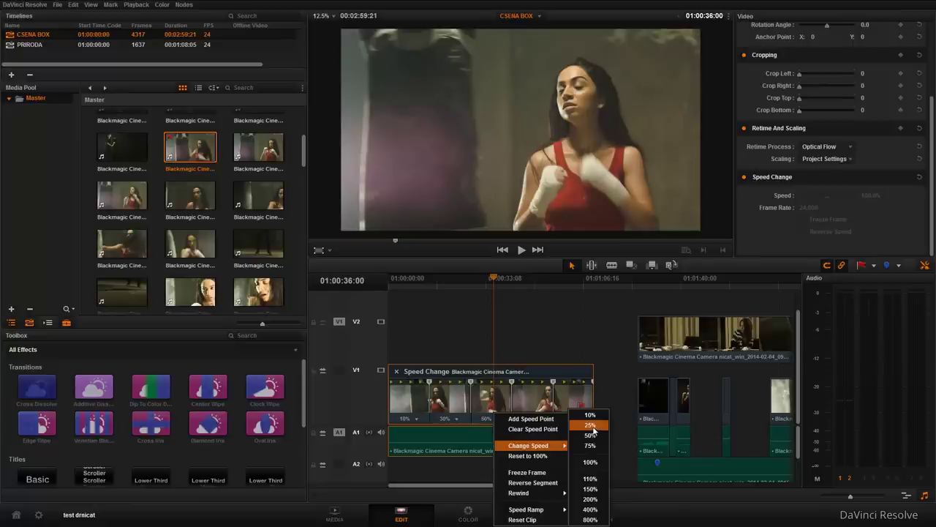
{"action": "left_click", "coordinate": [592, 427]}
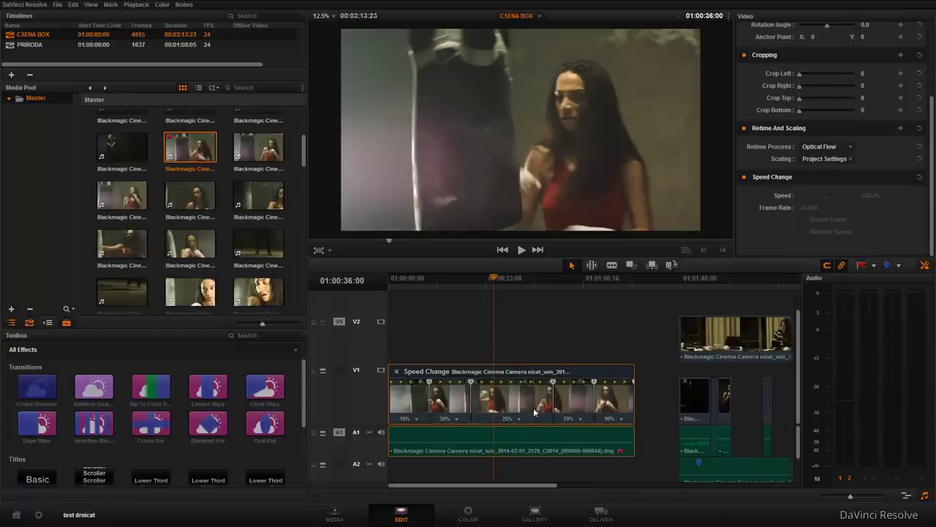
{"action": "left_click", "coordinate": [489, 286]}
{"action": "key", "text": "space"}
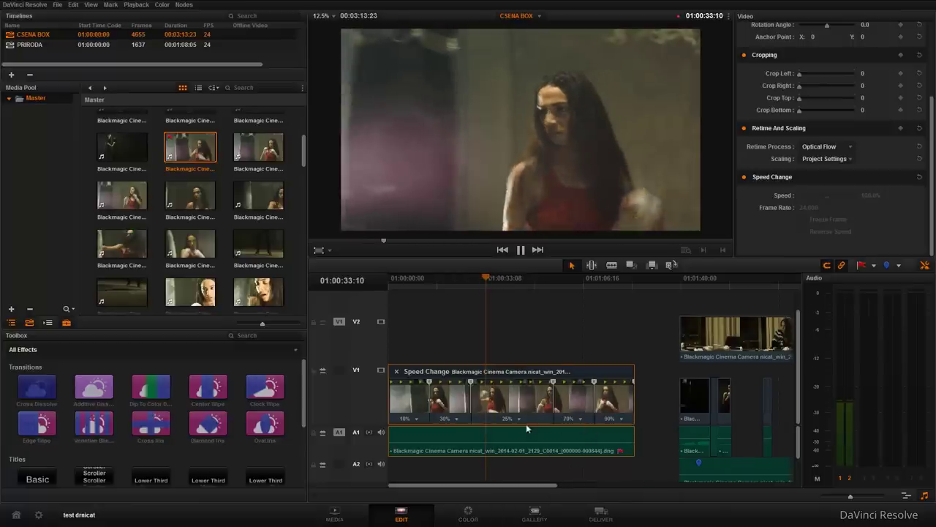
{"action": "key", "text": "space"}
- Drag speed points so the second section reads 24% and the 70% section 51%, then replay
{"action": "mouse_move", "coordinate": [471, 385]}
{"action": "left_mouse_down"}
{"action": "mouse_move", "coordinate": [565, 386]}
{"action": "mouse_move", "coordinate": [539, 389]}
{"action": "left_mouse_up"}
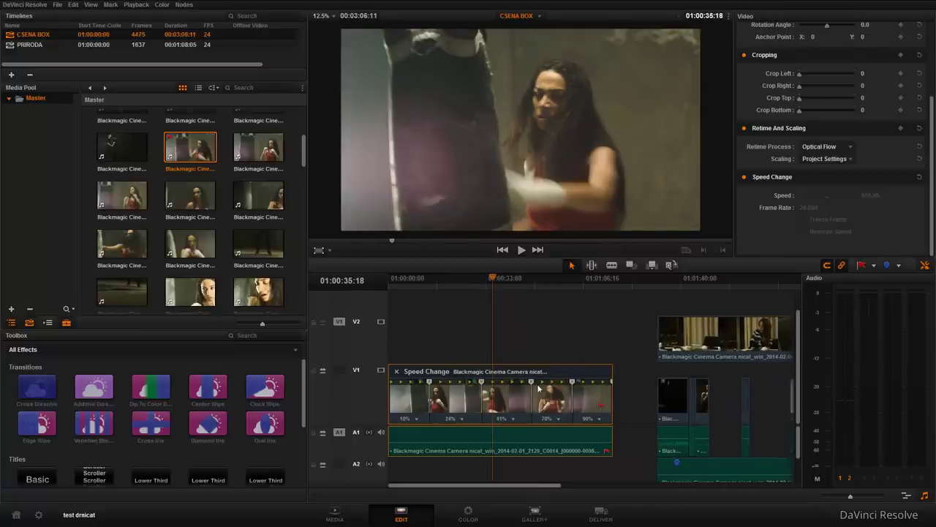
{"action": "left_click", "coordinate": [508, 284]}
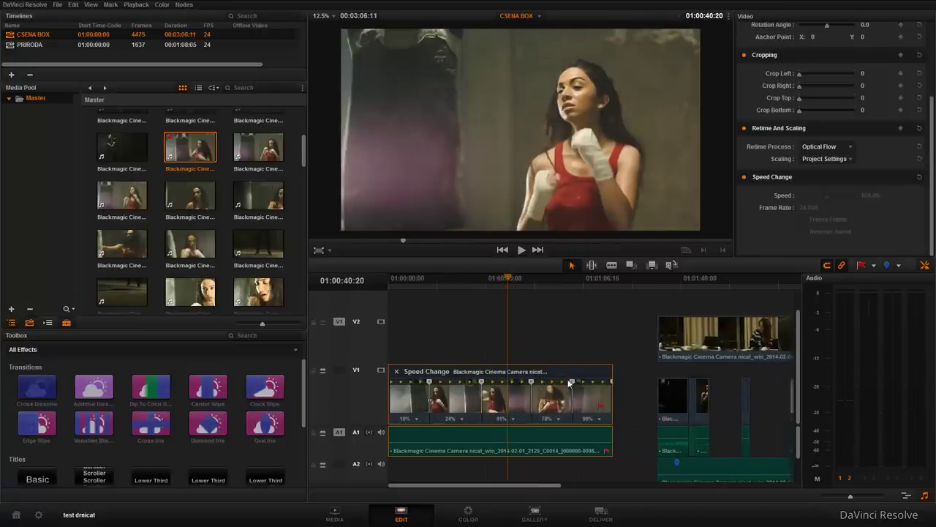
{"action": "left_click_drag", "start_coordinate": [570, 382], "coordinate": [535, 391]}
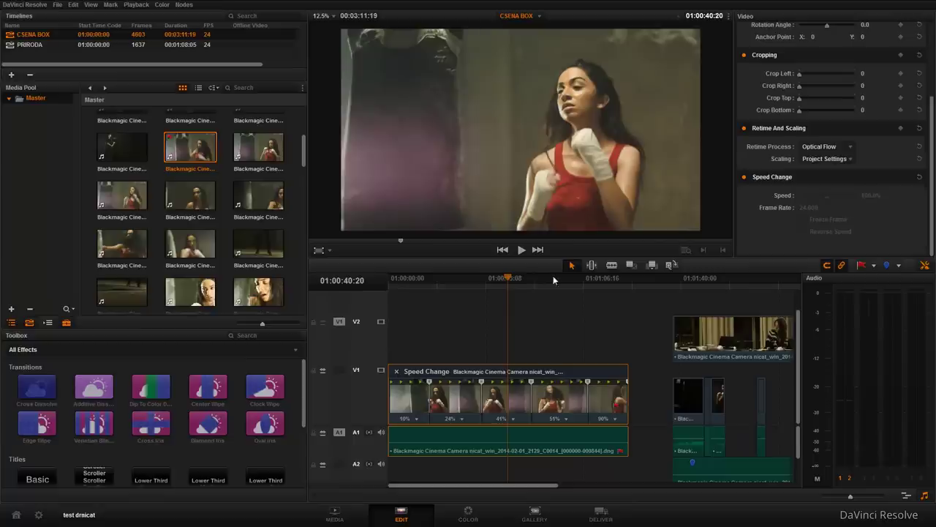
{"action": "key", "text": "space"}
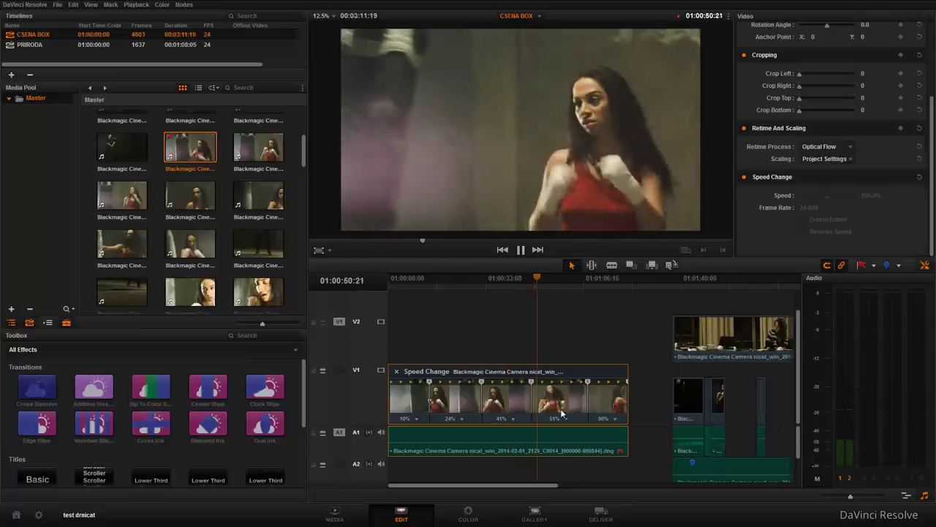
{"action": "key", "text": "space"}
{"action": "key", "text": "space"}
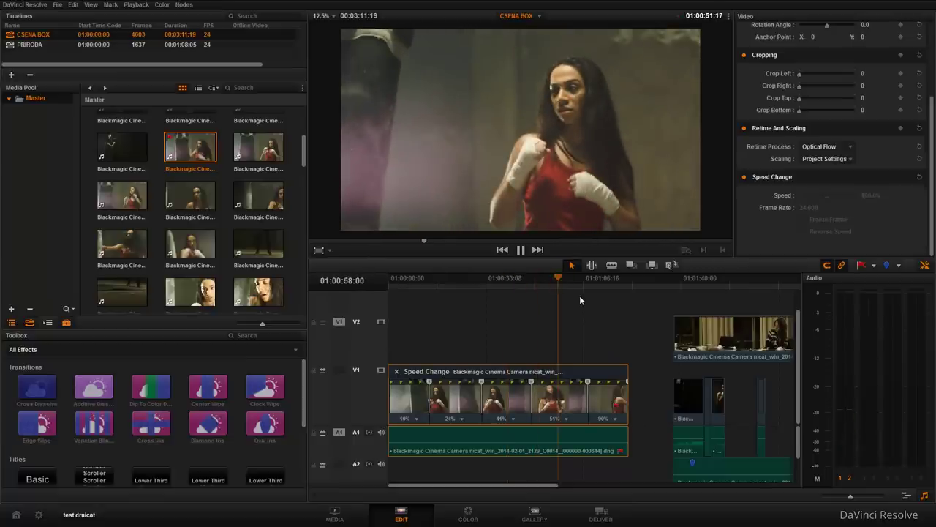
{"action": "left_click", "coordinate": [504, 279]}
{"action": "key", "text": "space"}
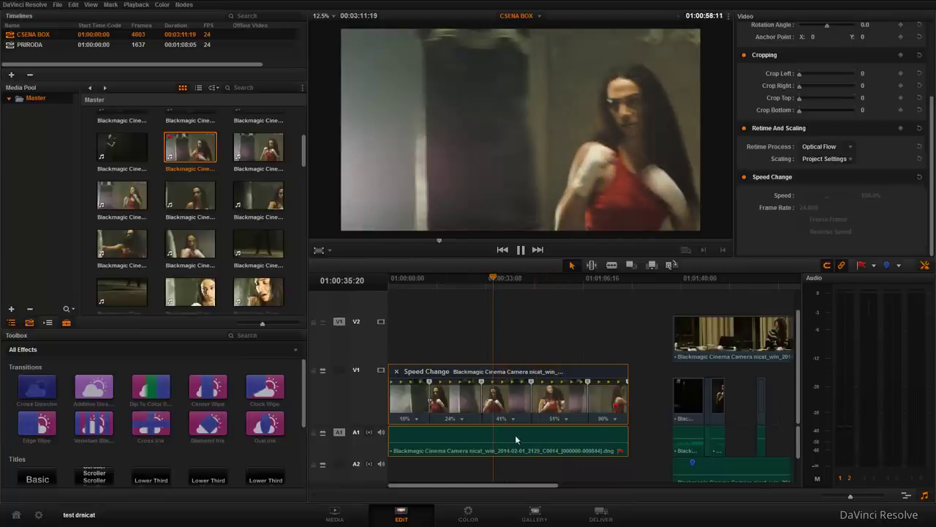
- Open the 41% section's speed options and close them without changes
{"action": "left_click", "coordinate": [514, 421]}
{"action": "mouse_move", "coordinate": [554, 498]}
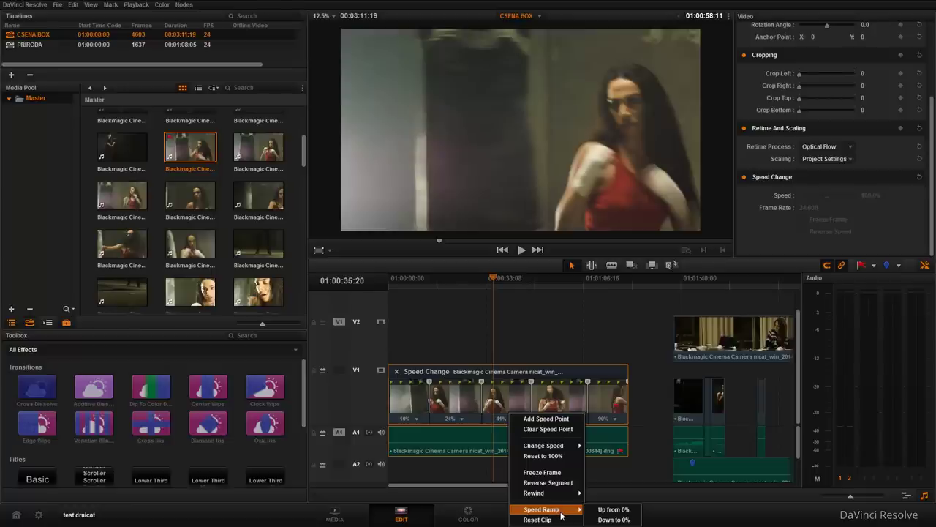
{"action": "left_click", "coordinate": [502, 414]}
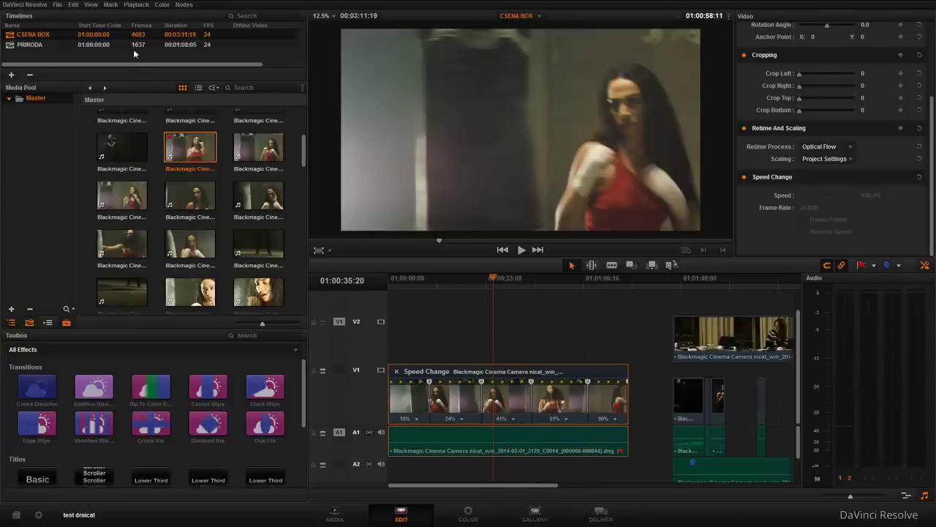
- Turn on Retime Controls for the first V1 clip from the editing commands menu
{"action": "left_click", "coordinate": [73, 5]}
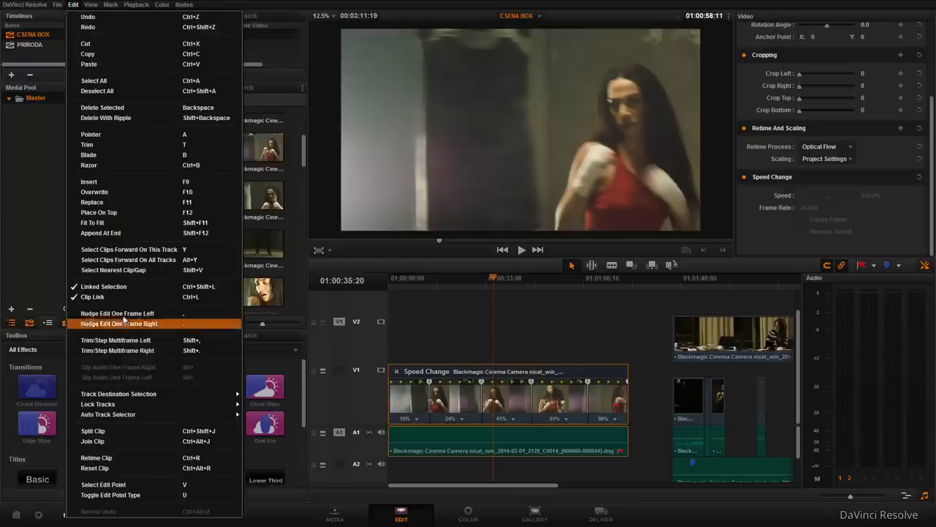
{"action": "mouse_move", "coordinate": [136, 415]}
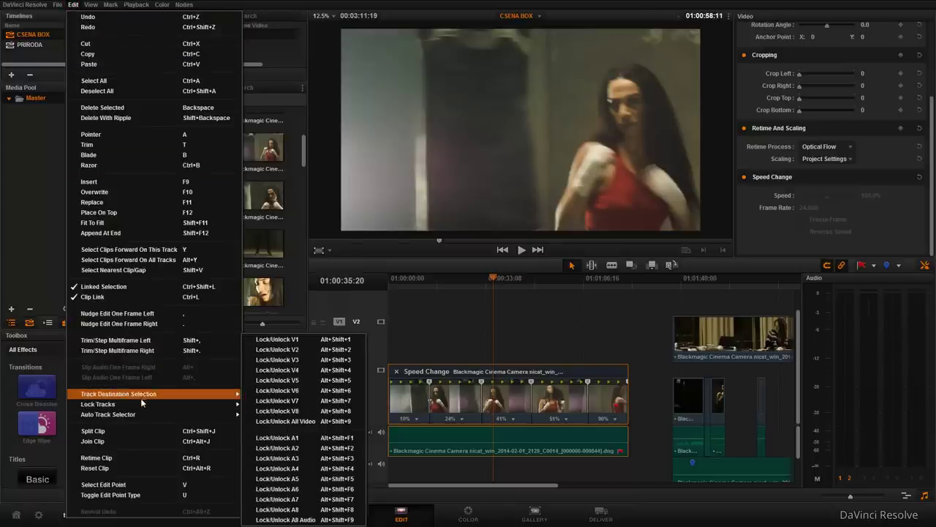
{"action": "left_click", "coordinate": [210, 462]}
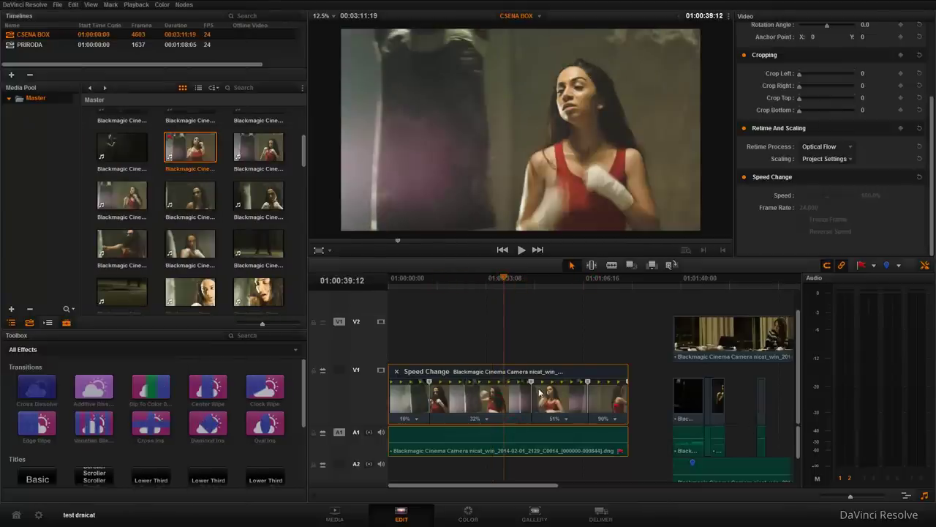
- Remove the clip's extra speed points and reset it to a single 100% speed
{"action": "left_click", "coordinate": [564, 418]}
{"action": "left_click", "coordinate": [617, 430]}
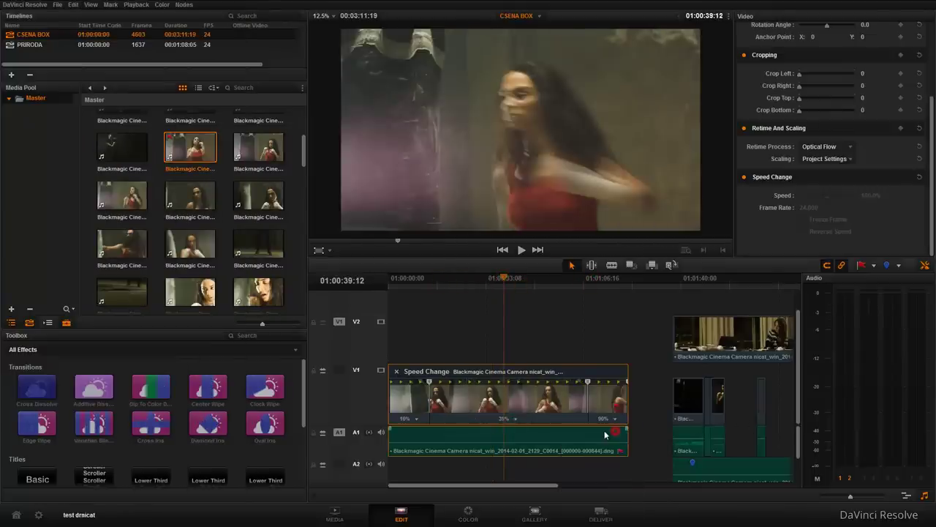
{"action": "left_click", "coordinate": [615, 418]}
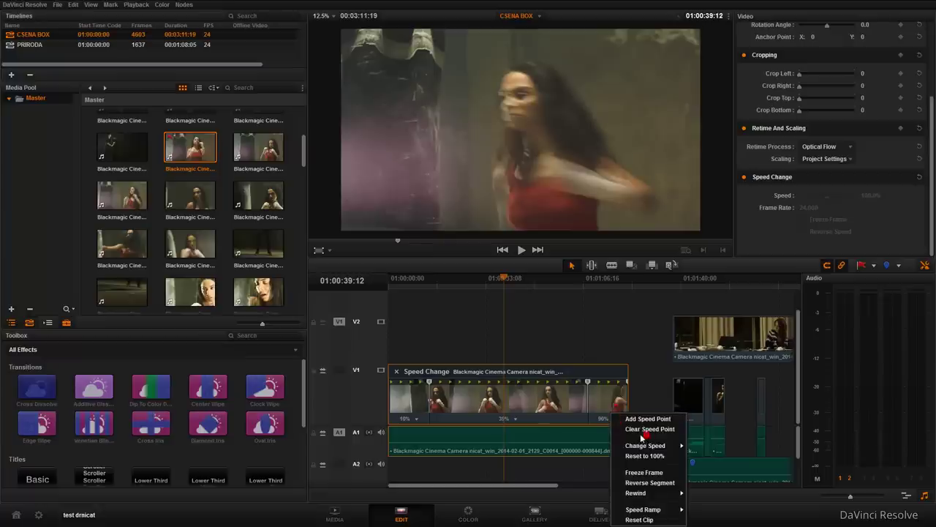
{"action": "left_click", "coordinate": [637, 431]}
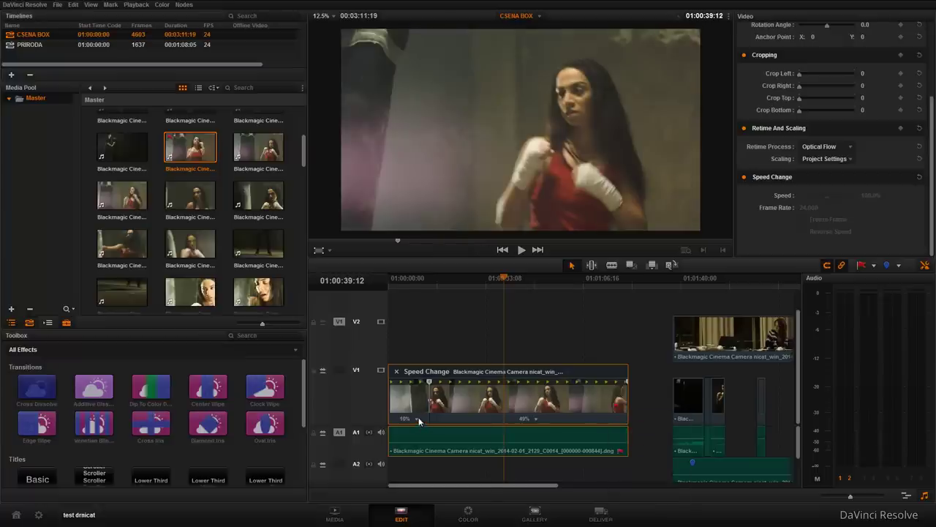
{"action": "left_click", "coordinate": [418, 420]}
{"action": "left_click", "coordinate": [431, 383]}
{"action": "left_click", "coordinate": [417, 419]}
{"action": "left_click", "coordinate": [533, 420]}
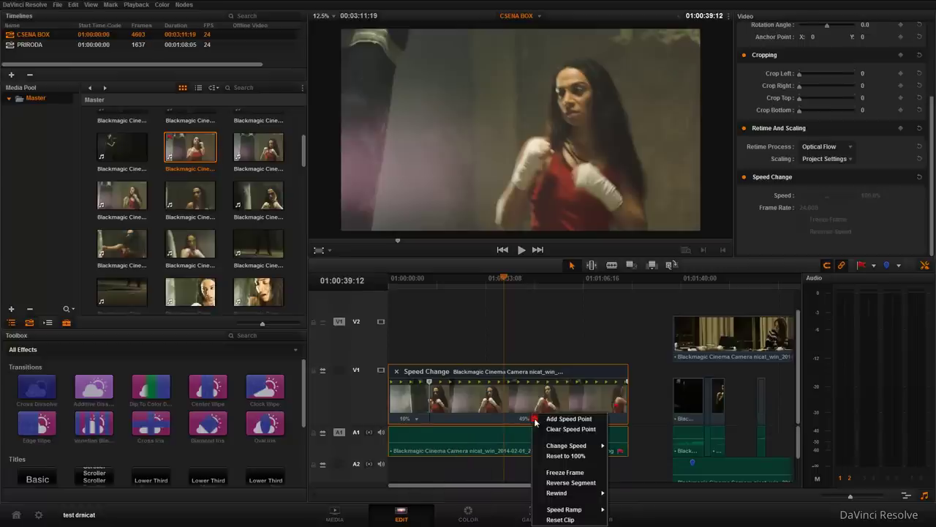
{"action": "left_click", "coordinate": [564, 433]}
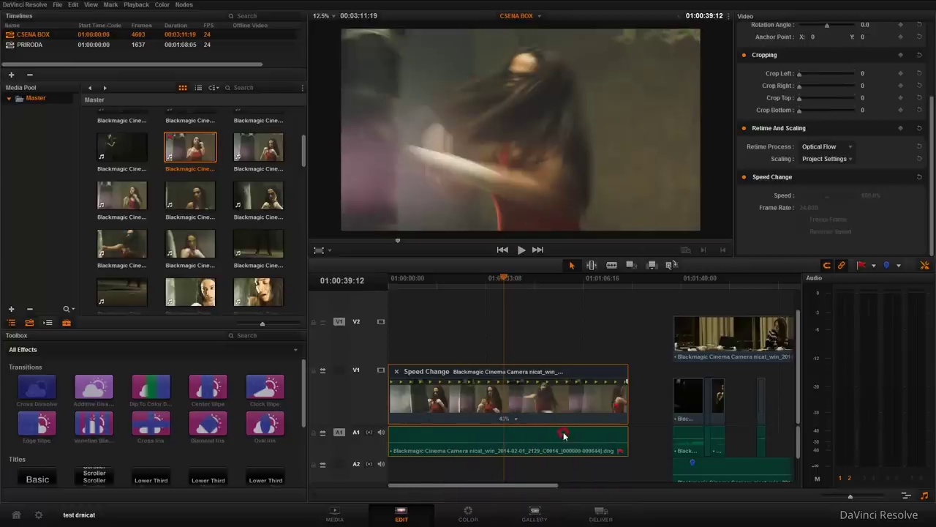
{"action": "left_click", "coordinate": [515, 420]}
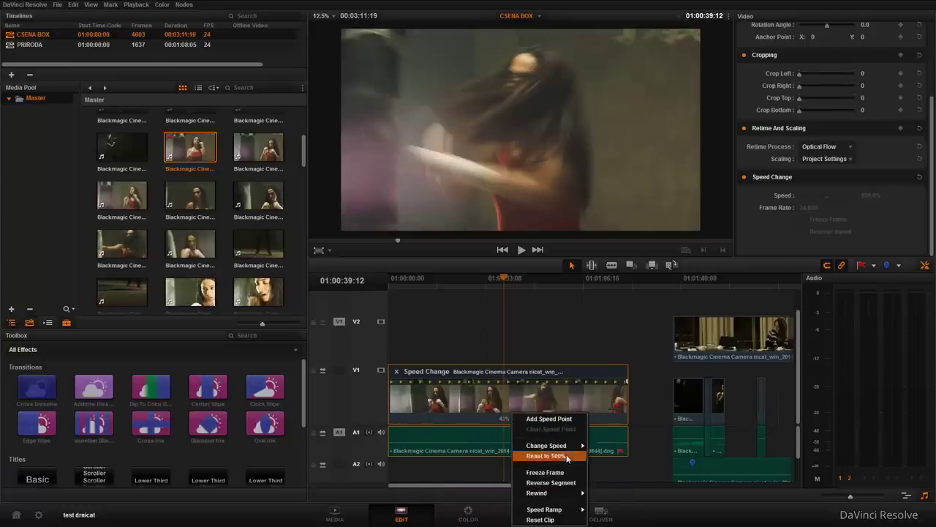
{"action": "left_click", "coordinate": [560, 456]}
- Play and scrub through the first clip to preview it at normal speed
{"action": "left_click", "coordinate": [415, 290]}
{"action": "key", "text": "space"}
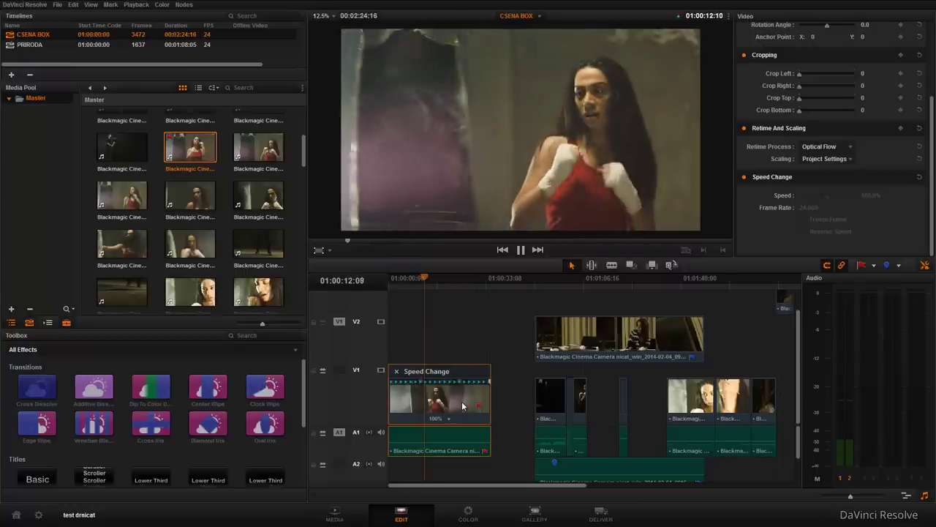
{"action": "left_click_drag", "start_coordinate": [422, 282], "coordinate": [426, 282]}
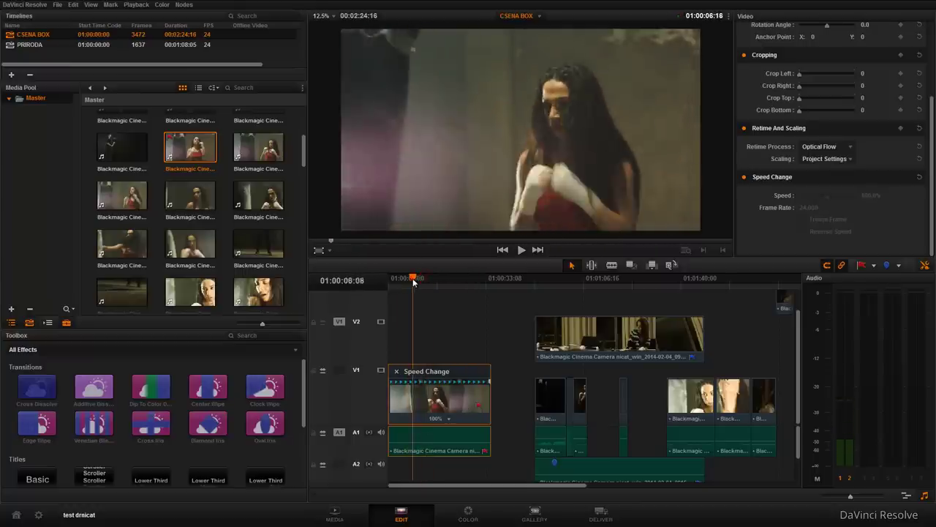
{"action": "right_click", "coordinate": [448, 402]}
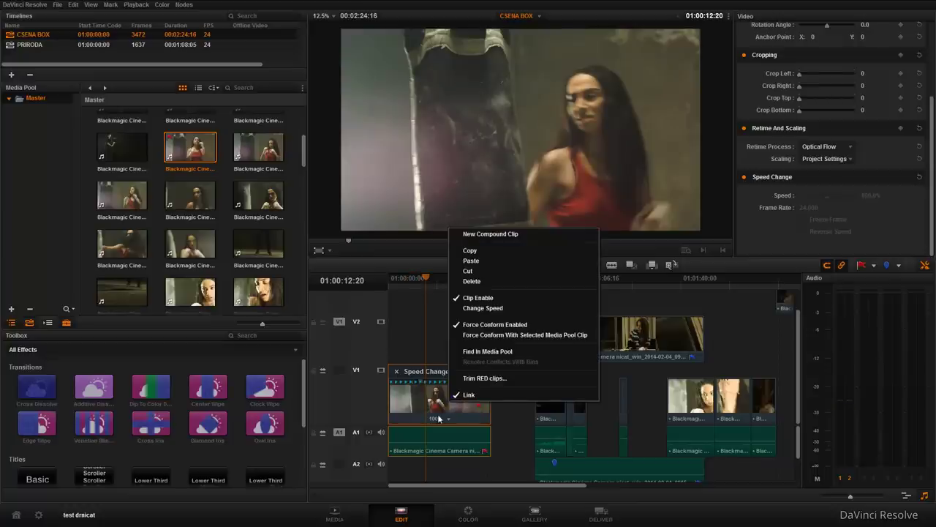
{"action": "left_click", "coordinate": [439, 418]}
{"action": "left_click", "coordinate": [447, 420]}
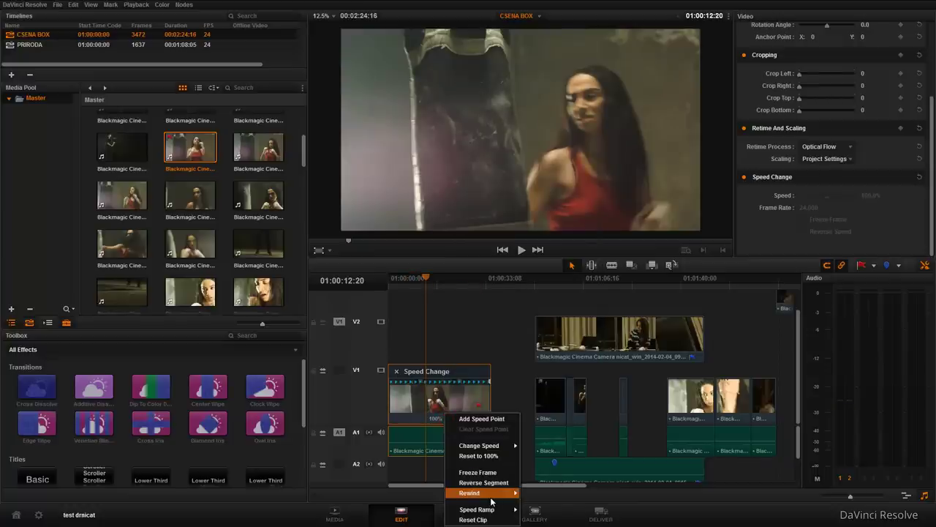
{"action": "mouse_move", "coordinate": [492, 500]}
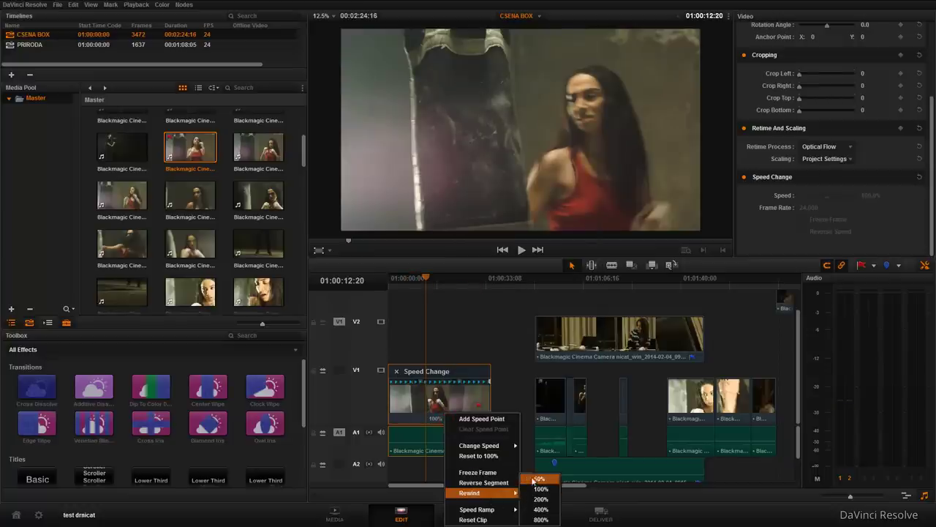
{"action": "left_click", "coordinate": [548, 510]}
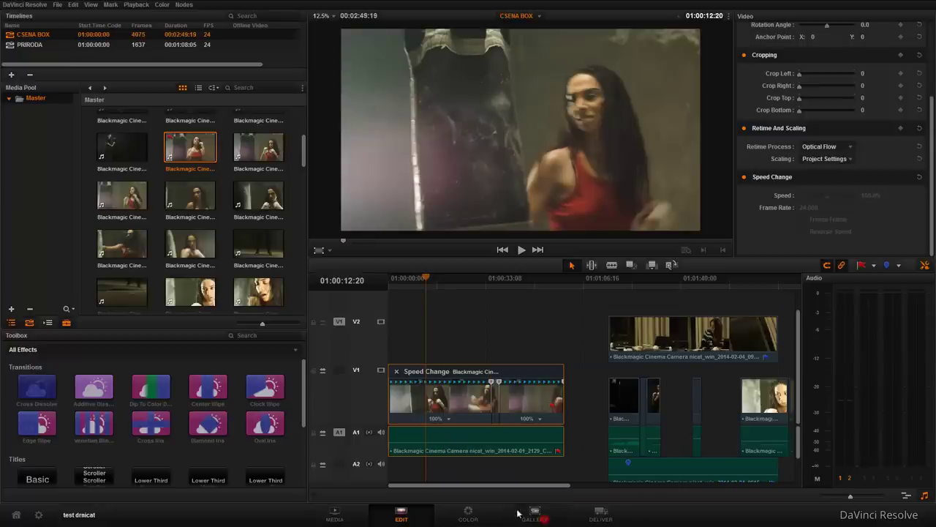
{"action": "left_click", "coordinate": [422, 281]}
{"action": "key", "text": "space"}
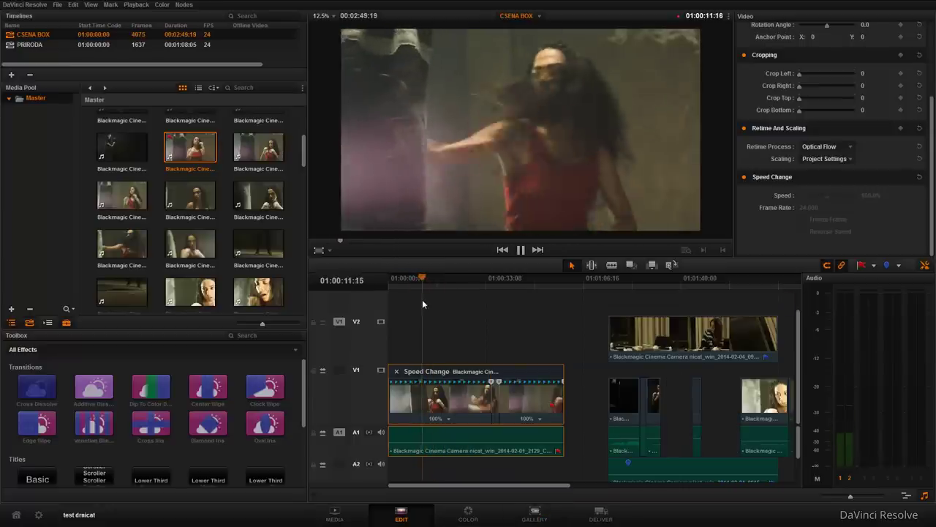
{"action": "left_click", "coordinate": [495, 277]}
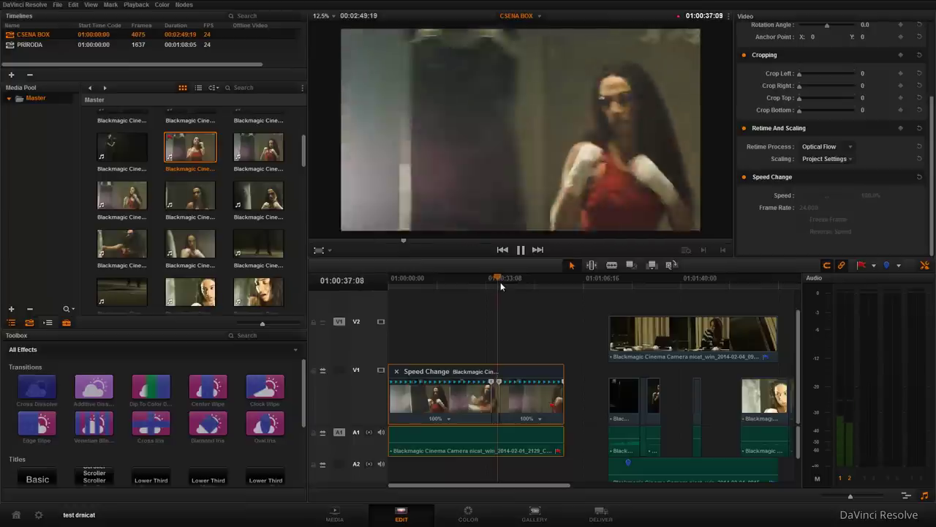
{"action": "key", "text": "space"}
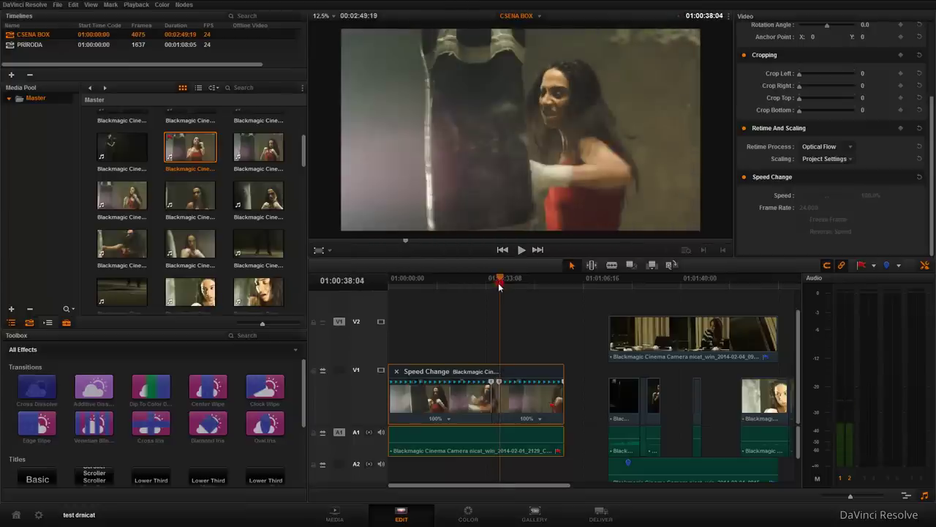
{"action": "key", "text": "ctrl+z"}
{"action": "left_click", "coordinate": [456, 278]}
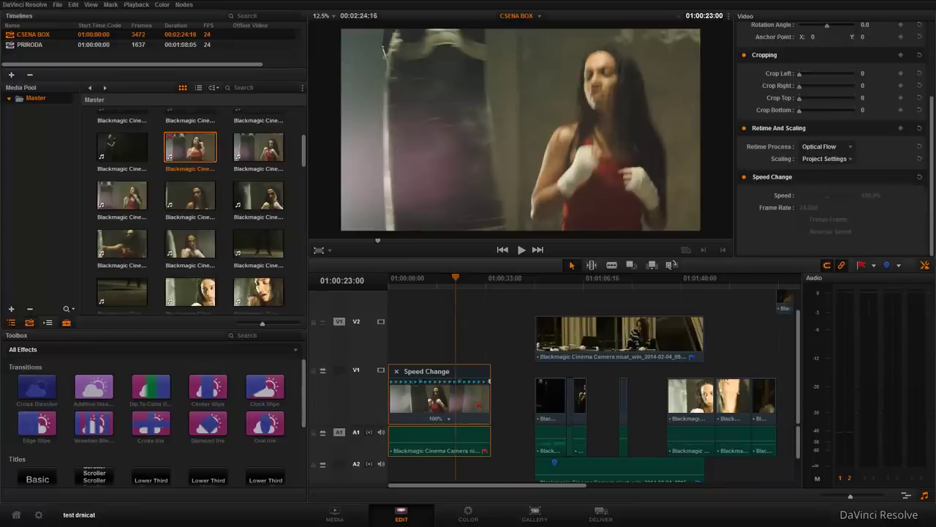
- Move the V2 clip later and slide the dark V1 clip left against the first clip
{"action": "key", "text": "Home"}
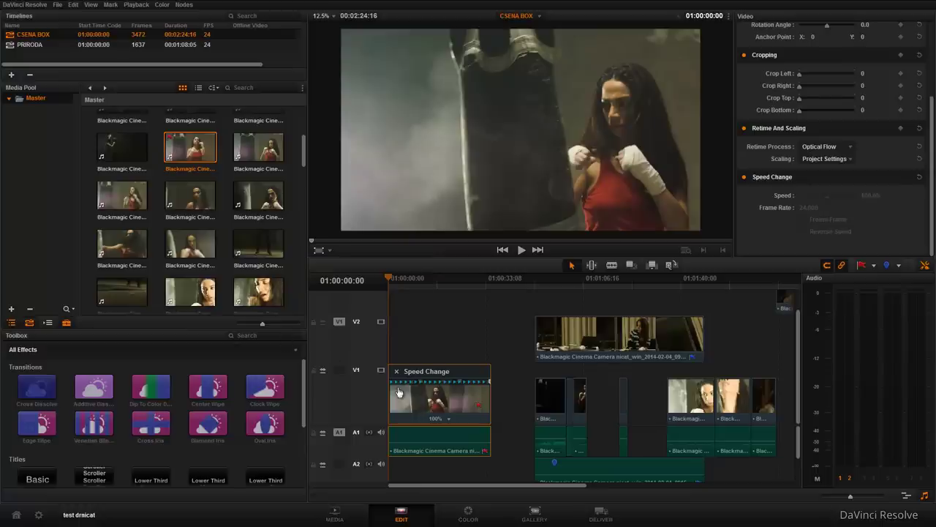
{"action": "left_click_drag", "start_coordinate": [673, 337], "coordinate": [744, 336]}
{"action": "left_click_drag", "start_coordinate": [550, 398], "coordinate": [506, 399]}
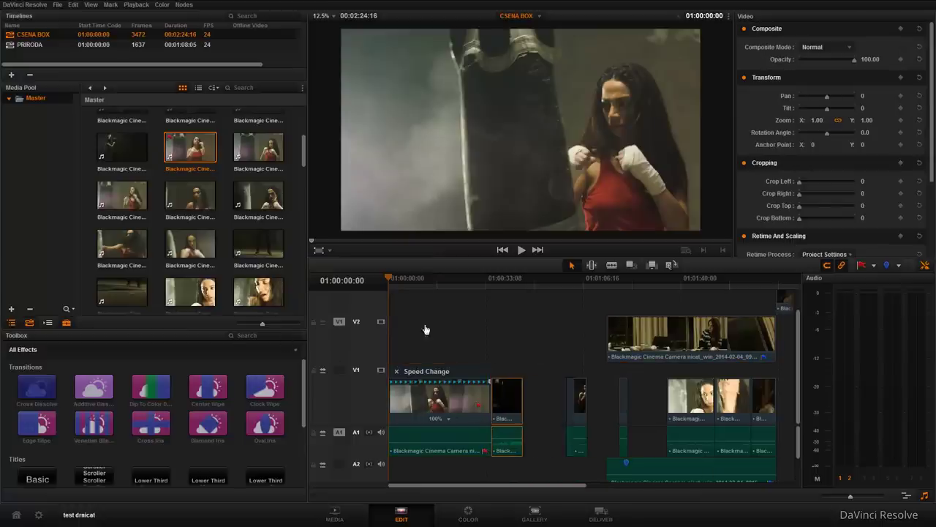
- Hide the first V1 clip's retime controls and play back the timeline
{"action": "key", "text": "shift+v"}
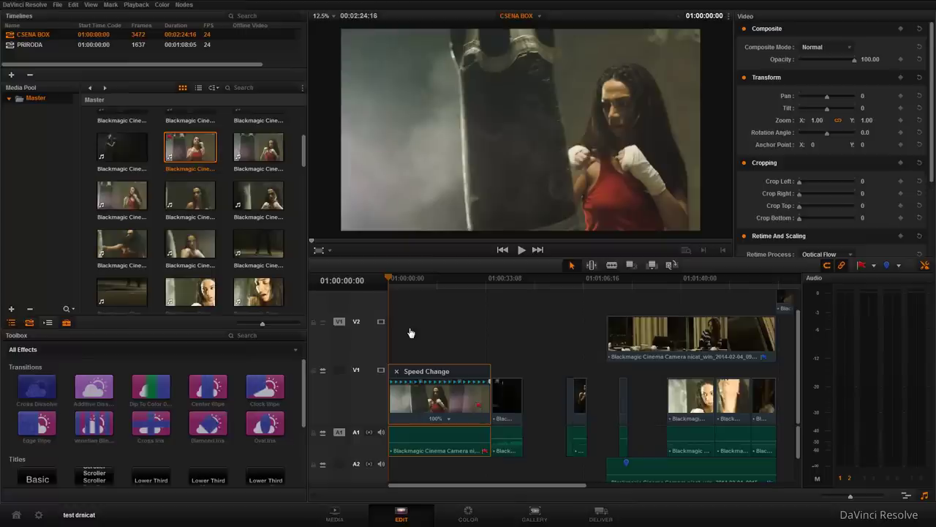
{"action": "key", "text": "ctrl+r"}
{"action": "key", "text": "space"}
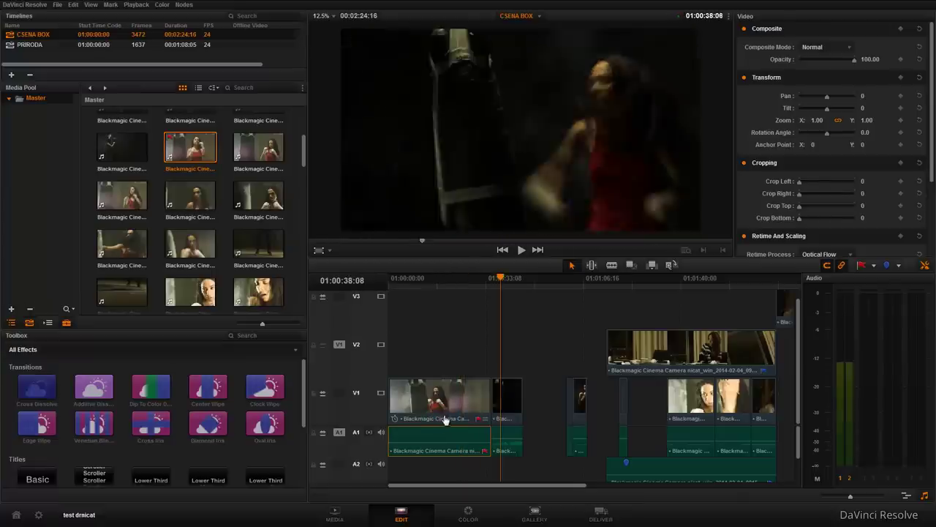
{"action": "key", "text": "space"}
- Step back two frames and add the default Dip To Color Dissolve at the cut after the first clip
{"action": "key", "text": "Left"}
{"action": "key", "text": "Left"}
{"action": "key", "text": "Left"}
{"action": "key", "text": "Left"}
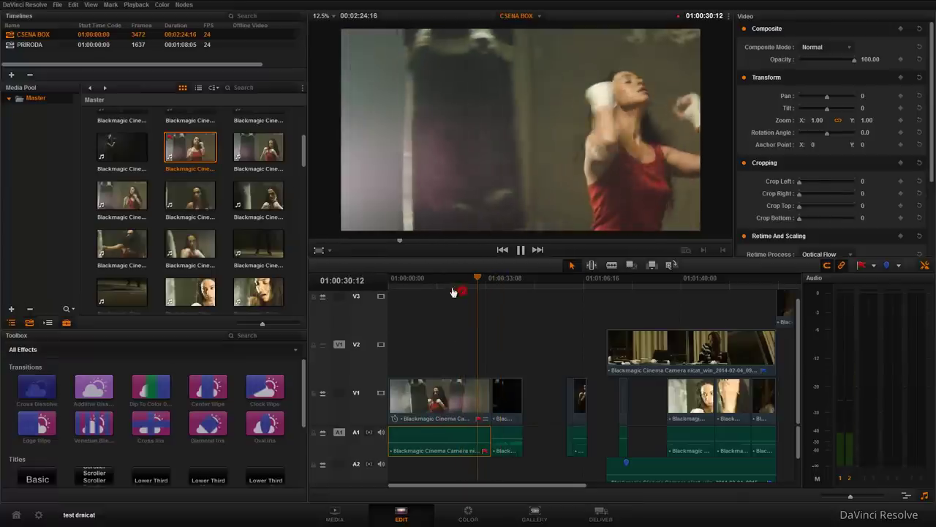
{"action": "key", "text": "Left"}
{"action": "key", "text": "Left"}
{"action": "key", "text": "Left"}
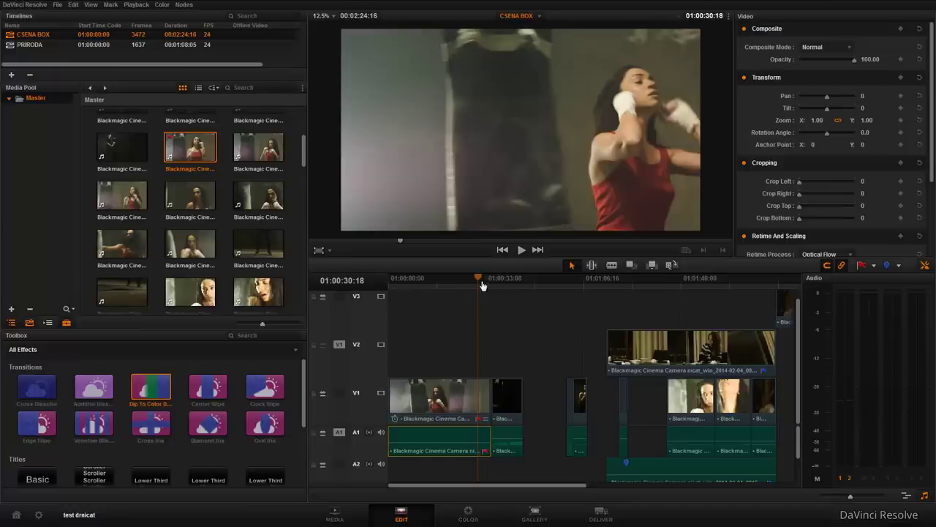
{"action": "key", "text": "v"}
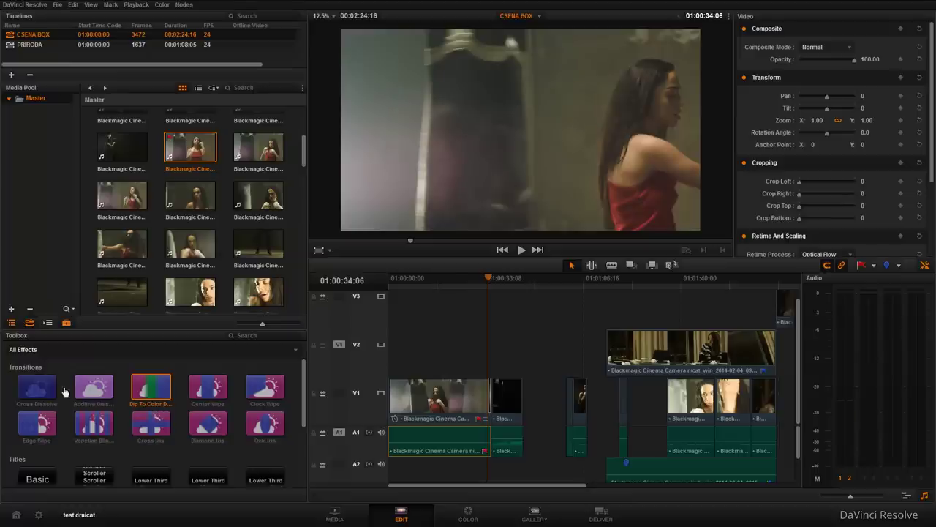
{"action": "key", "text": "ctrl+t"}
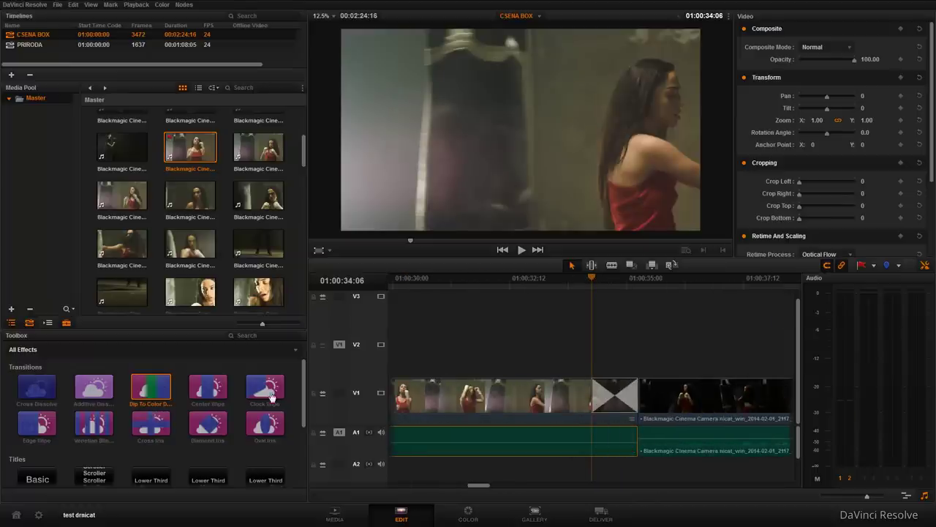
- Preview the dissolve, add a second Center Wipe transition, and play through both
{"action": "key", "text": "space"}
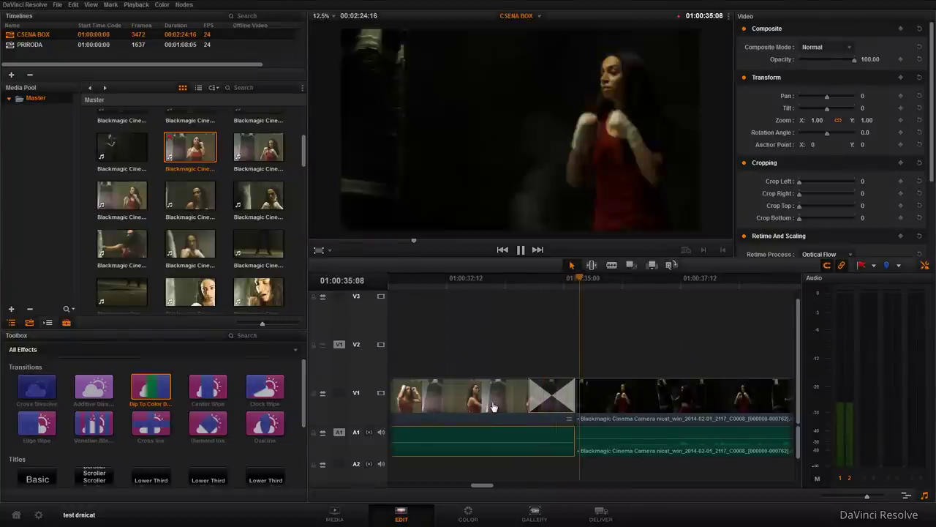
{"action": "key", "text": "space"}
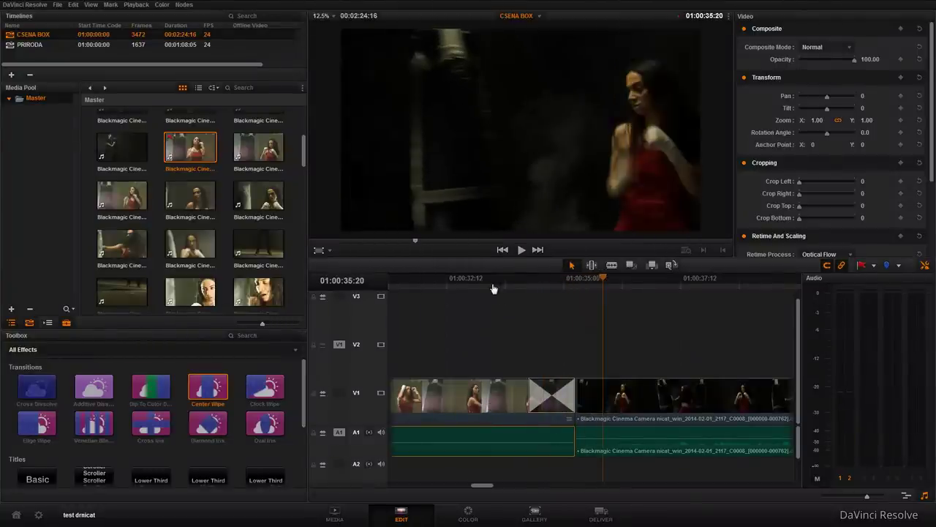
{"action": "key", "text": "ctrl+t"}
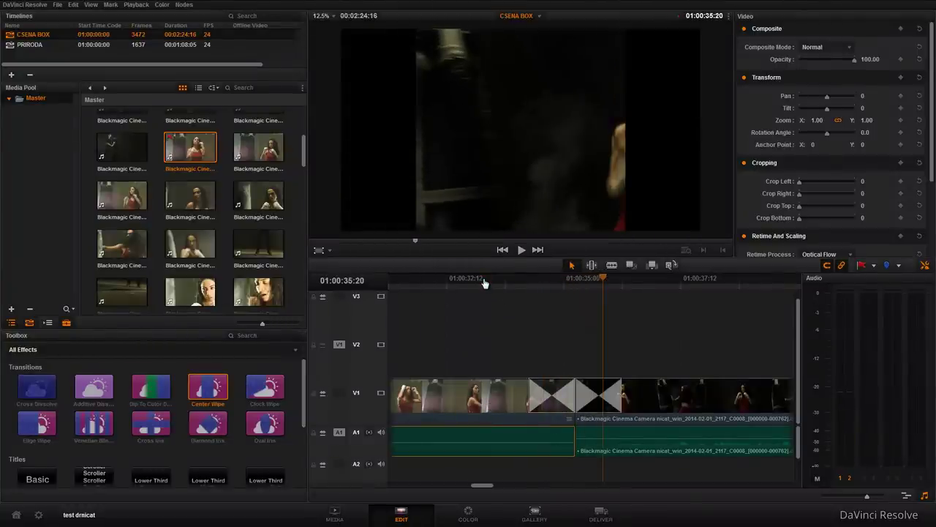
{"action": "key", "text": "slash"}
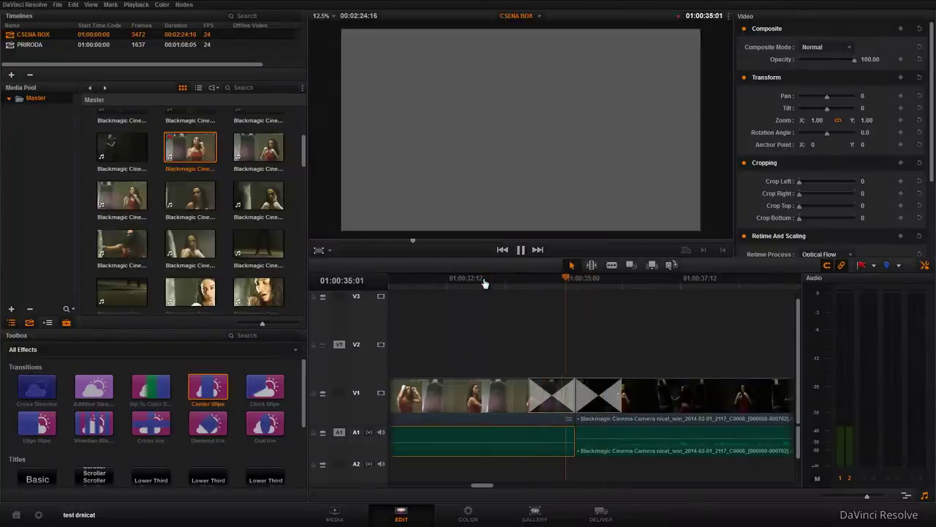
{"action": "key", "text": "space"}
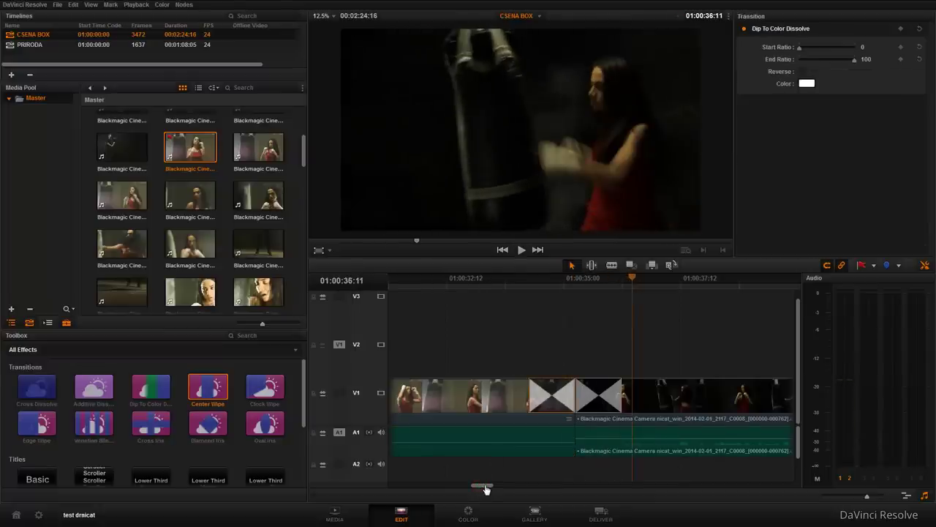
- Delete the Dip To Color Dissolve and Center Wipe transitions from the V1 cut
{"action": "key", "text": "Delete"}
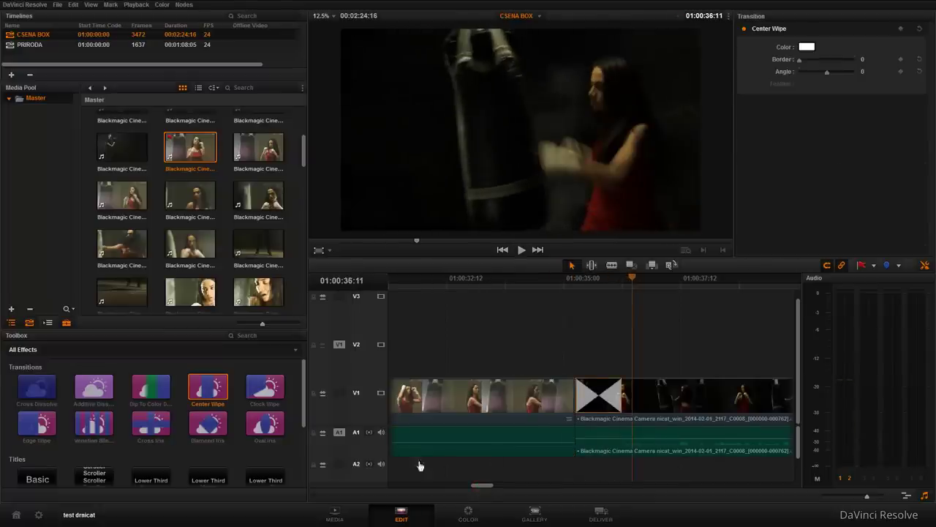
{"action": "left_click", "coordinate": [582, 404]}
{"action": "key", "text": "Delete"}
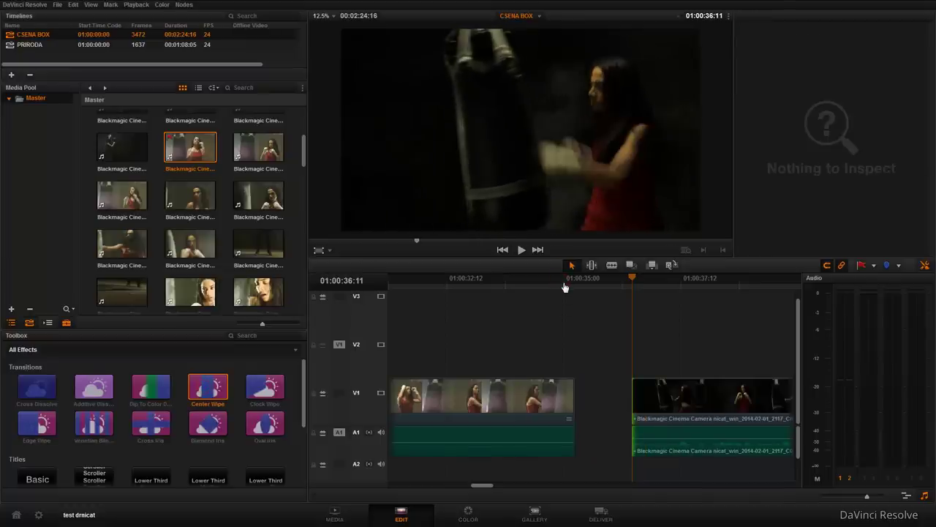
- Extend the second V1 clip to close the gap, add a Cross Iris transition at the cut, and preview it
{"action": "mouse_move", "coordinate": [574, 399]}
{"action": "left_mouse_down"}
{"action": "mouse_move", "coordinate": [564, 412]}
{"action": "mouse_move", "coordinate": [565, 399]}
{"action": "left_mouse_up"}
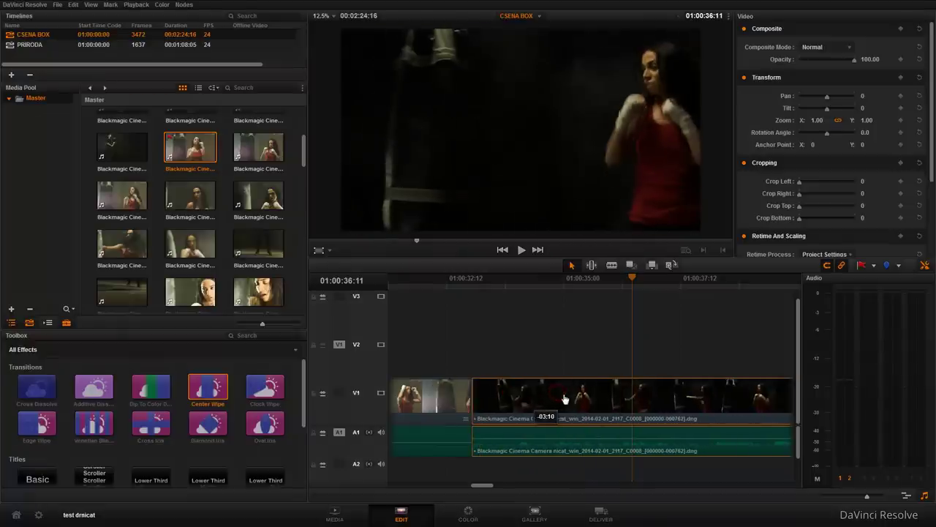
{"action": "left_click_drag", "start_coordinate": [151, 423], "coordinate": [472, 395]}
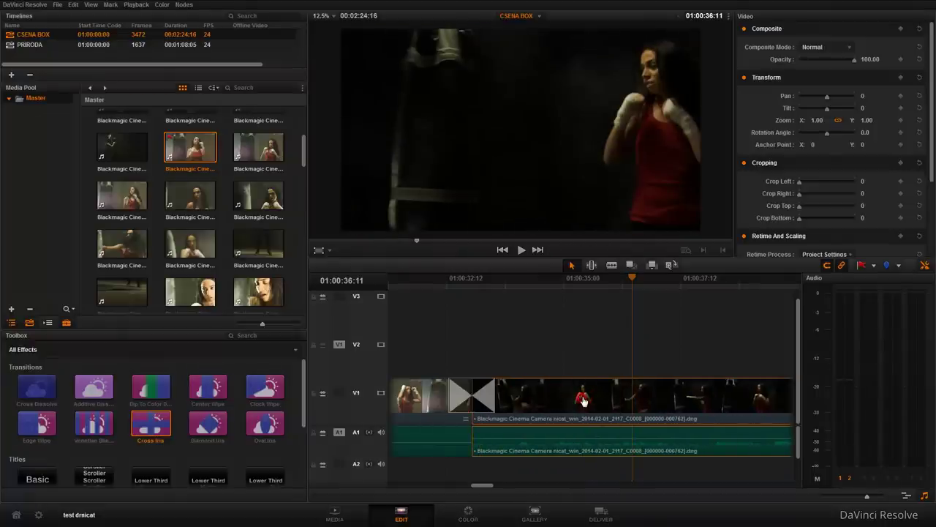
{"action": "key", "text": "Up"}
{"action": "key", "text": "space"}
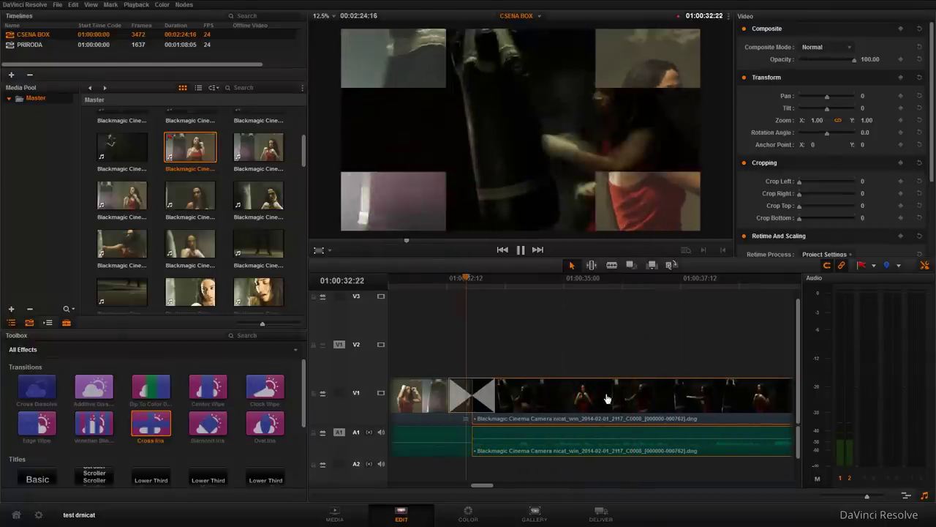
{"action": "key", "text": "Up"}
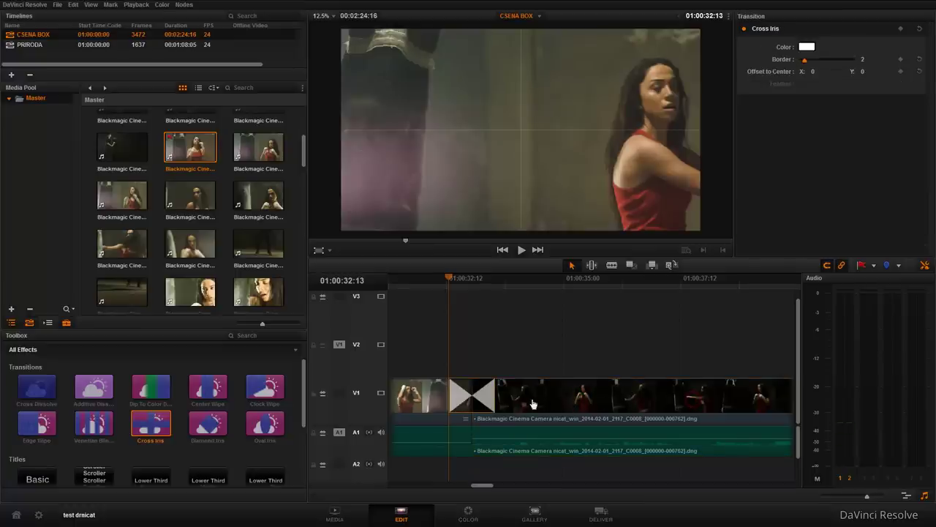
{"action": "key", "text": "space"}
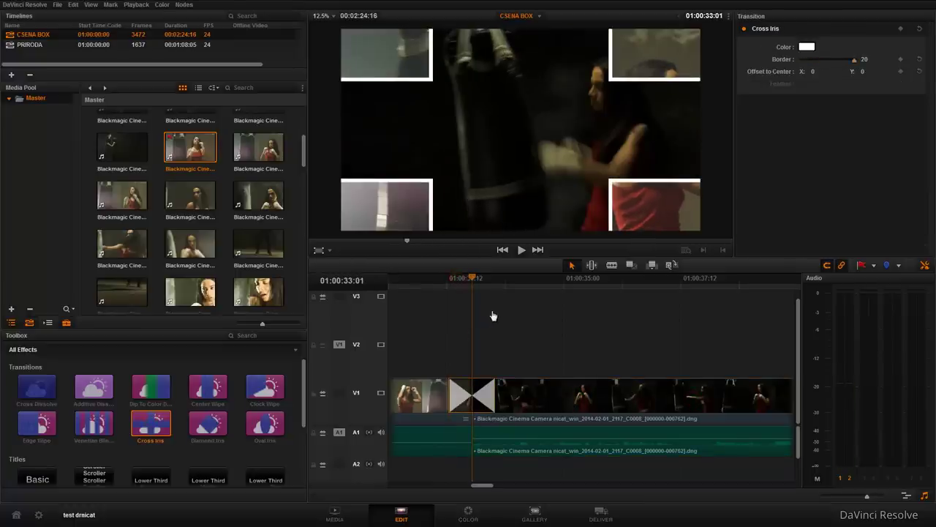
- Set the iris border colour and Center Y offset 13, then lengthen the transition evenly on both sides
{"action": "left_click", "coordinate": [407, 184]}
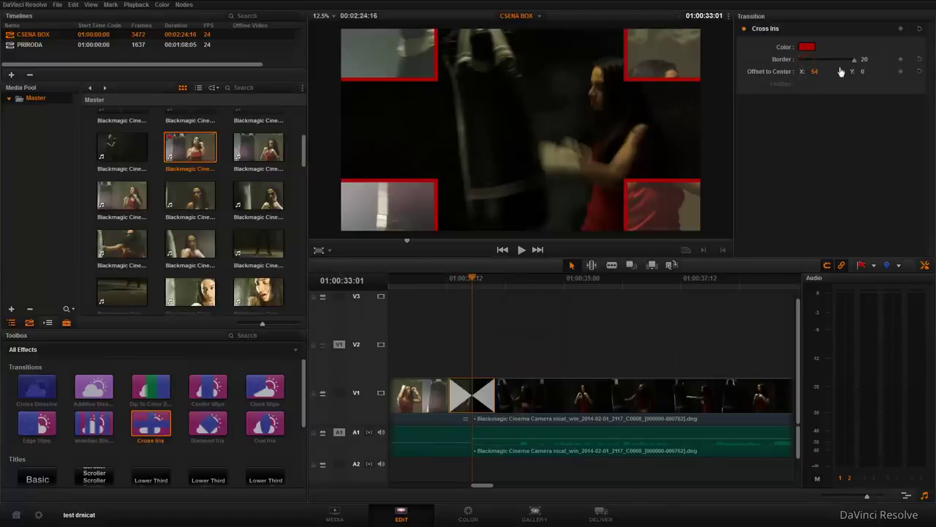
{"action": "left_click_drag", "start_coordinate": [862, 71], "coordinate": [859, 59]}
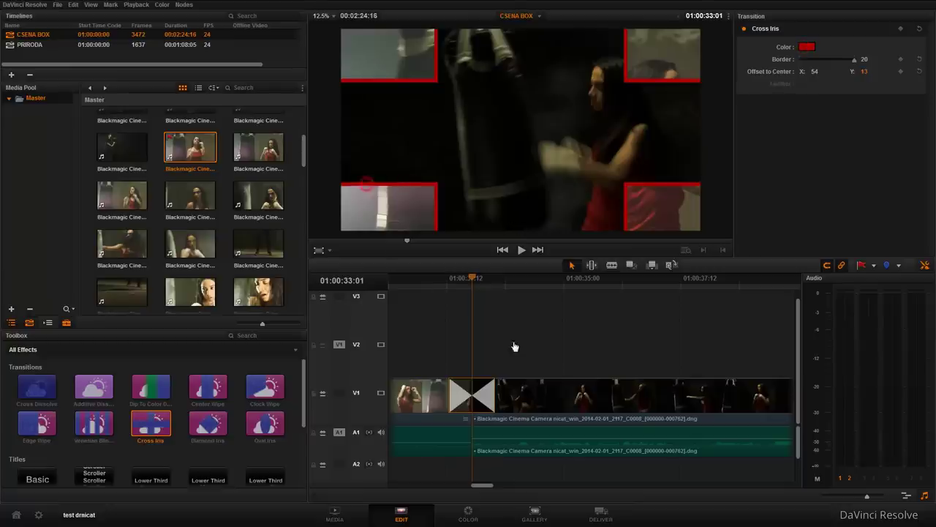
{"action": "key", "text": "Left"}
{"action": "key", "text": "Left"}
{"action": "key", "text": "Left"}
{"action": "left_click", "coordinate": [580, 339]}
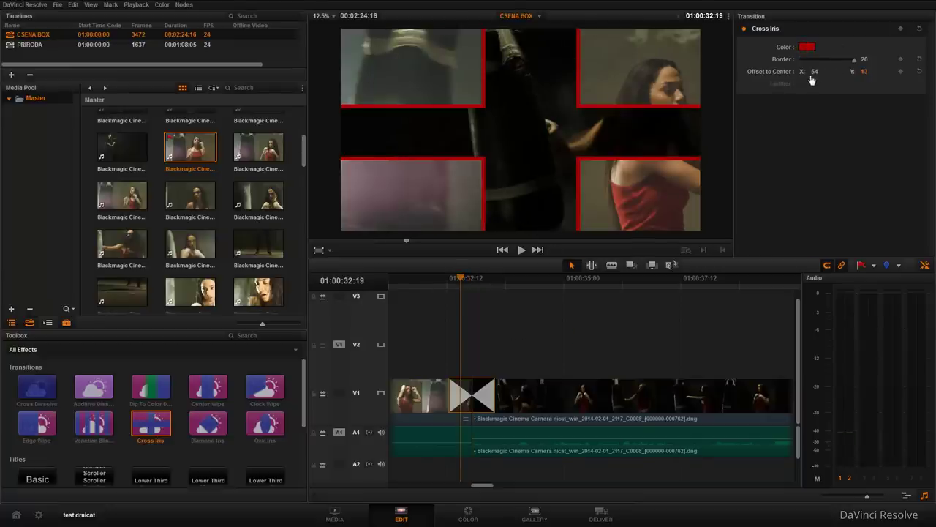
{"action": "key", "text": "space"}
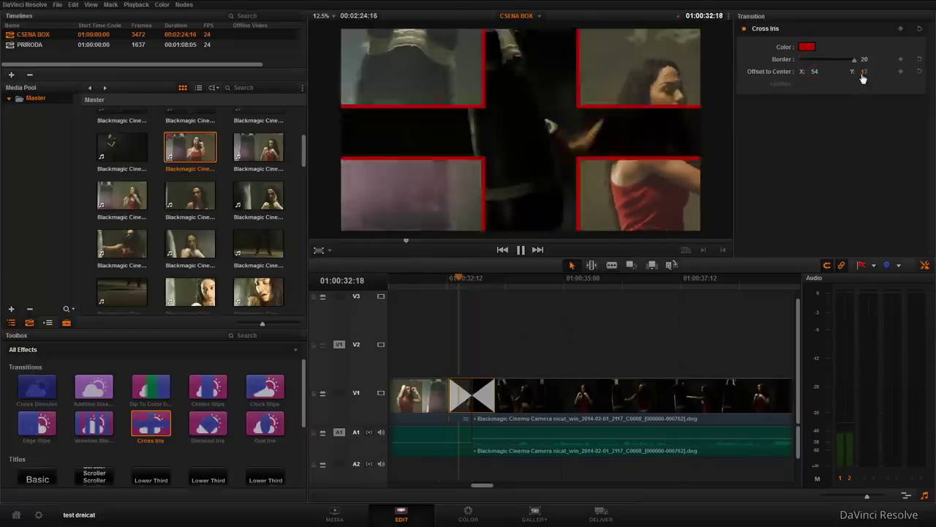
{"action": "left_click", "coordinate": [862, 72]}
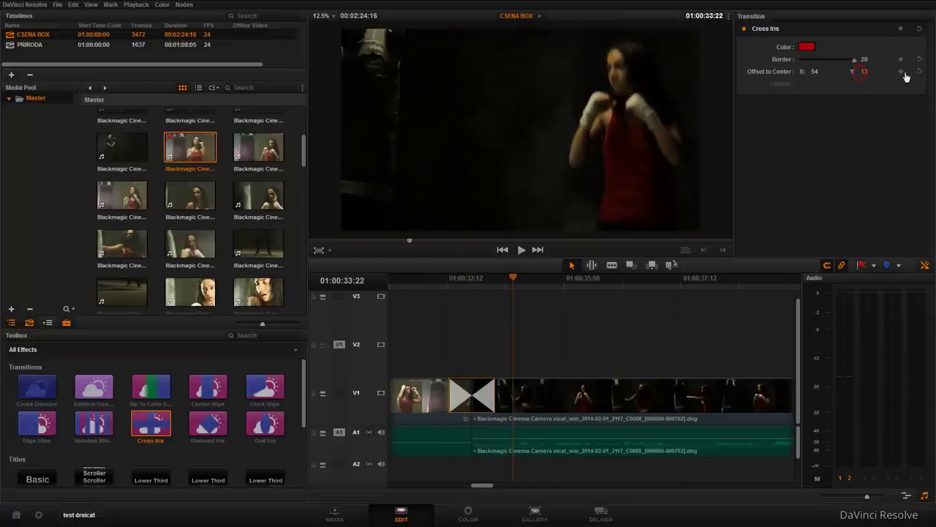
{"action": "left_click_drag", "start_coordinate": [495, 395], "coordinate": [528, 395]}
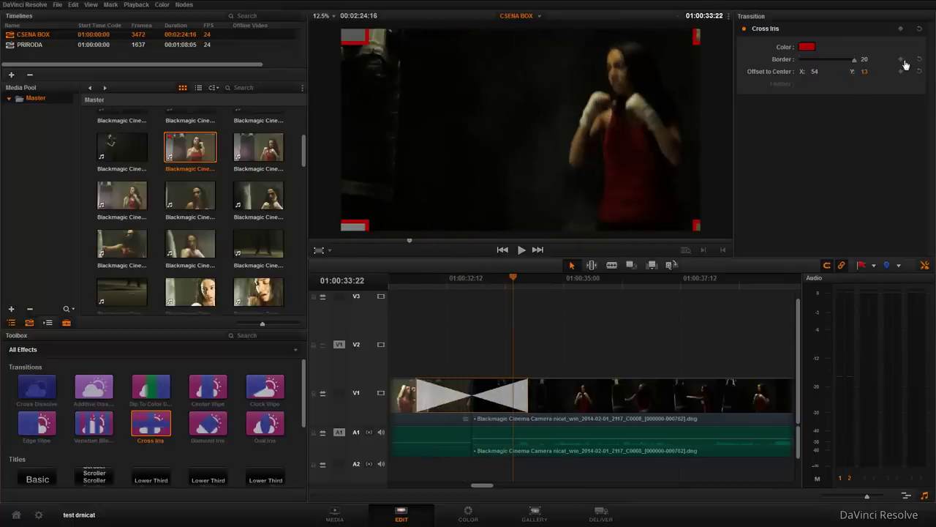
{"action": "key", "text": "slash"}
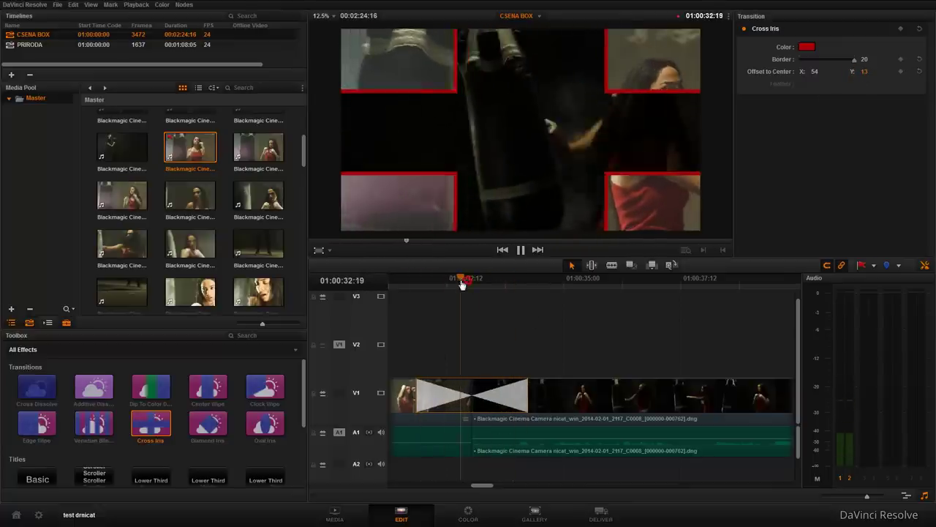
- Replay the first V1 cut to check the Diamond Iris transition and its white border of 15 in the Inspector
{"action": "key", "text": "space"}
{"action": "left_click", "coordinate": [442, 287]}
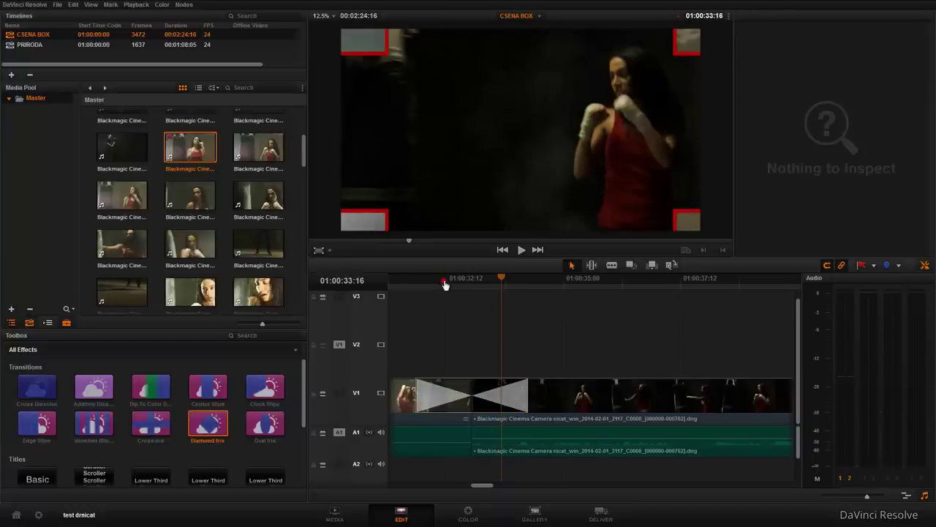
{"action": "left_click", "coordinate": [430, 280]}
{"action": "key", "text": "space"}
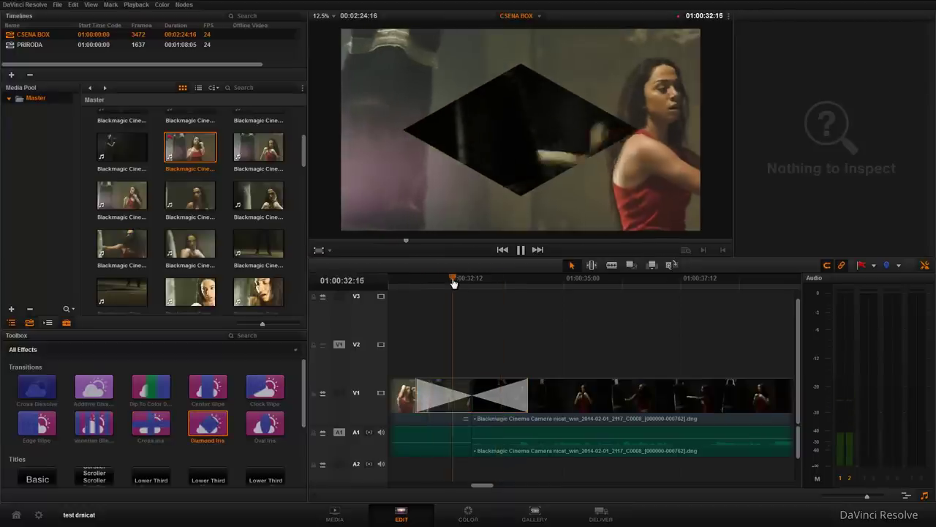
{"action": "key", "text": "space"}
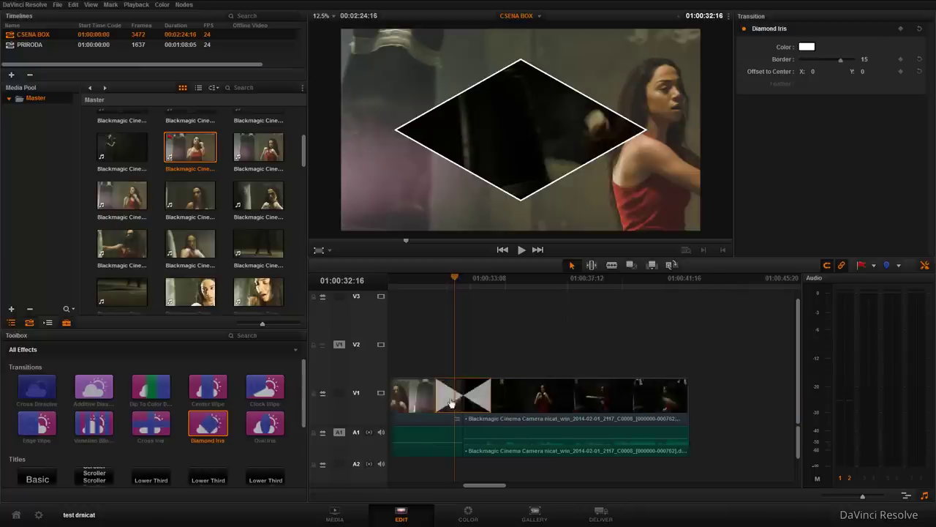
{"action": "scroll", "coordinate": [439, 402], "scroll_direction": "down", "scroll_amount": 5}
{"action": "left_click", "coordinate": [802, 61]}
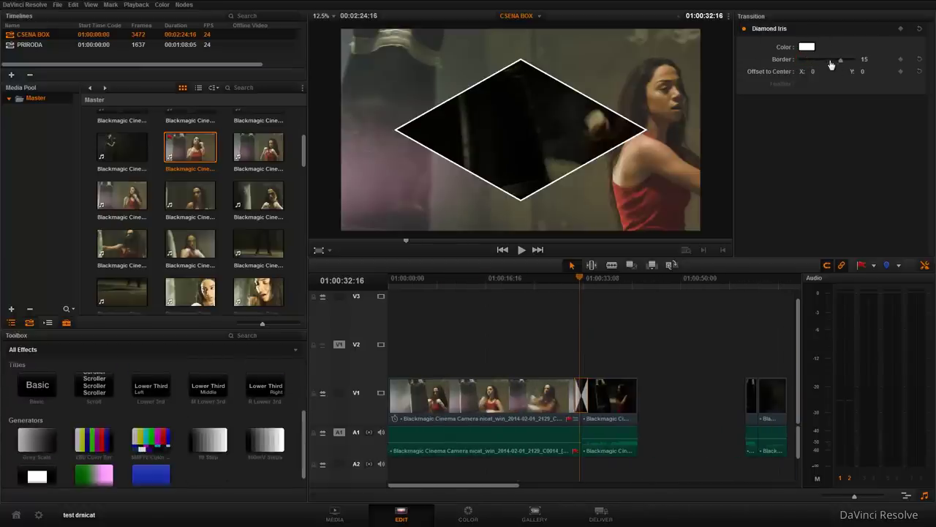
- Place a Basic title on track V2 and return to the timeline start
{"action": "left_click_drag", "start_coordinate": [37, 385], "coordinate": [448, 348]}
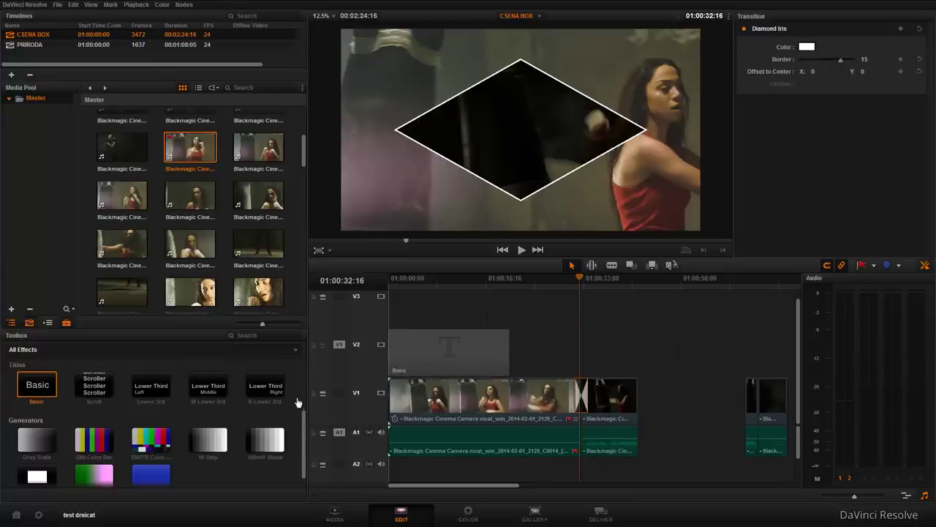
{"action": "key", "text": "Home"}
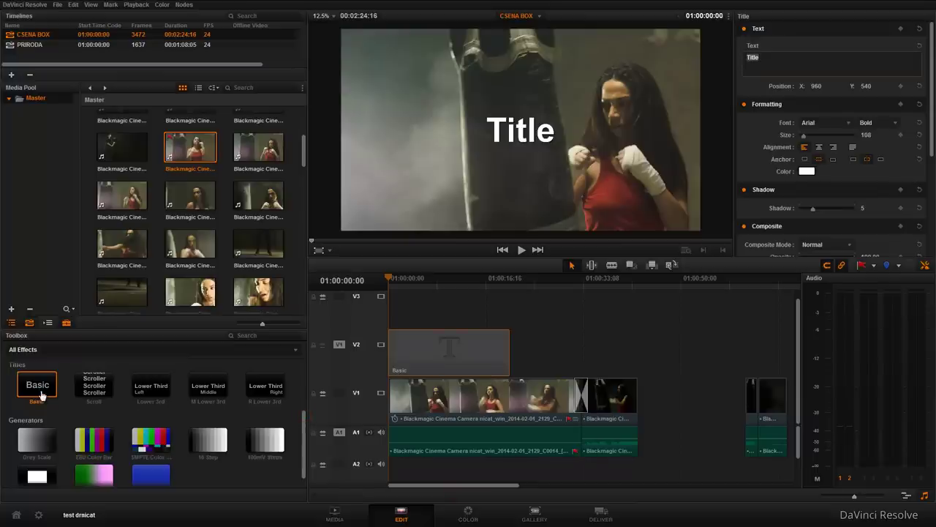
- Replace the title text with 'DIRECTED BY DRNICAT'
{"action": "type", "text": "DRNI"}
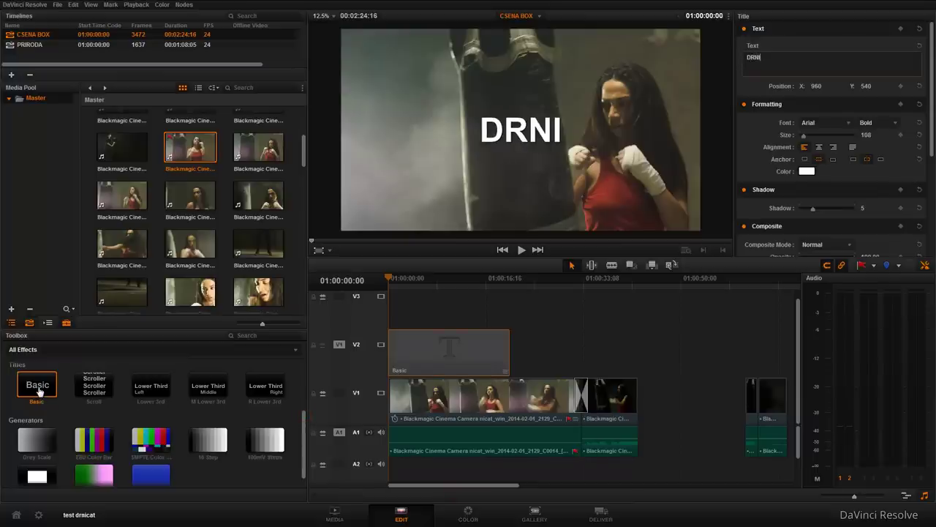
{"action": "key", "text": "BackSpace"}
{"action": "key", "text": "BackSpace"}
{"action": "key", "text": "BackSpace"}
{"action": "key", "text": "BackSpace"}
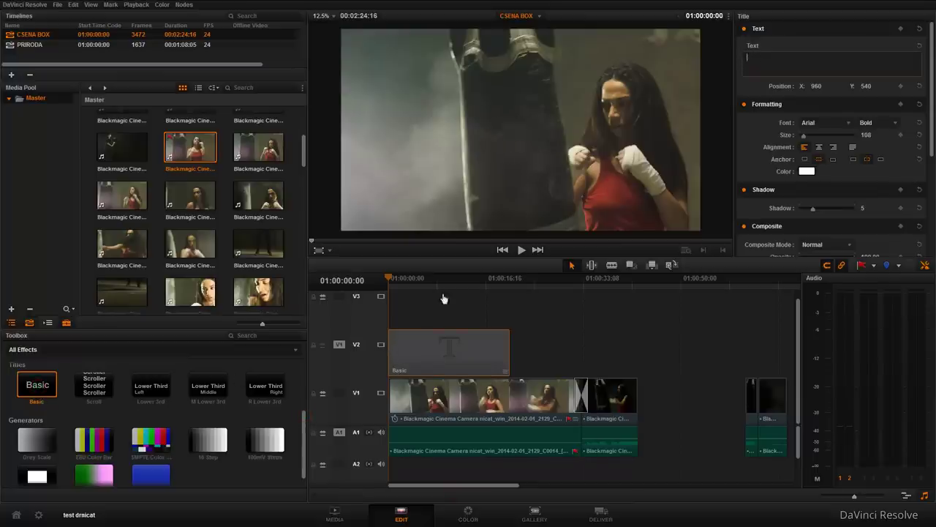
{"action": "type", "text": "DIRECTED BY DRNICAT"}
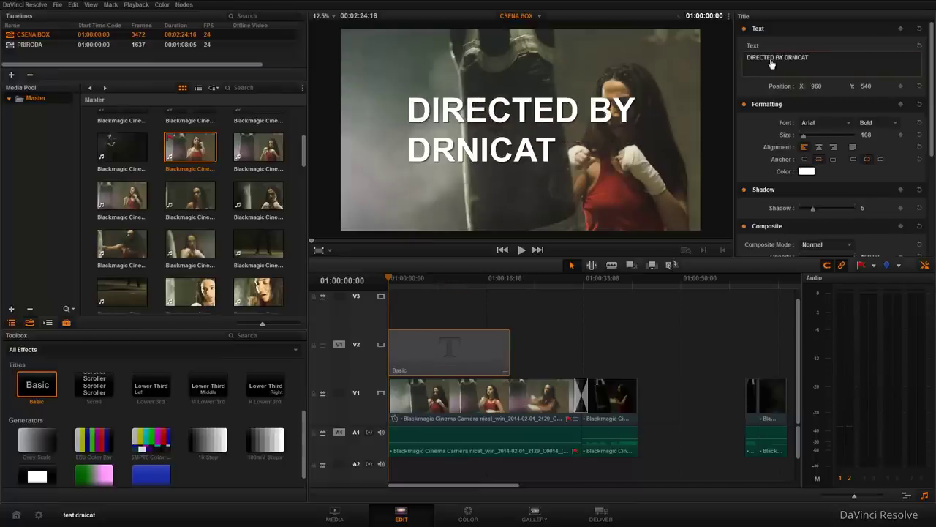
{"action": "left_click", "coordinate": [785, 58]}
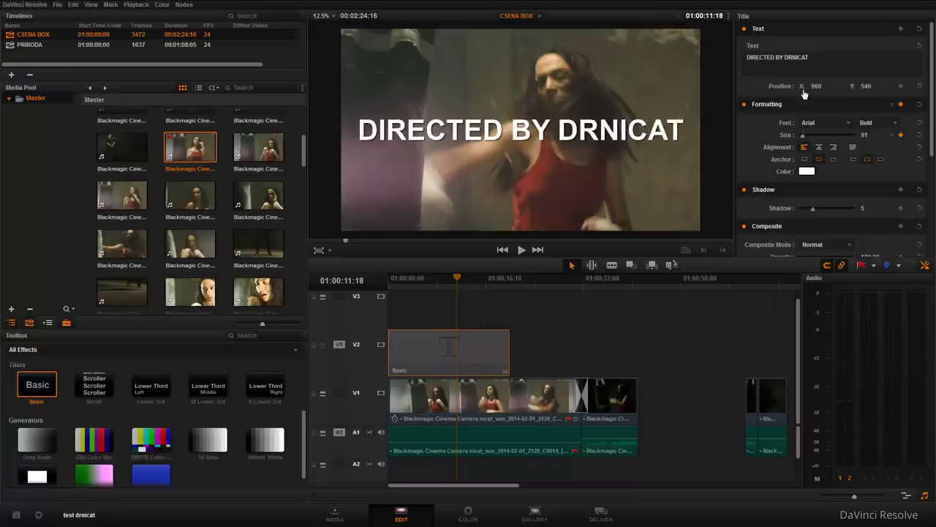
- Play the title's Size animation backward and forward with J, K and L, stopping at 01:00:07:01
{"action": "key", "text": "j"}
{"action": "key", "text": "j"}
{"action": "key", "text": "j"}
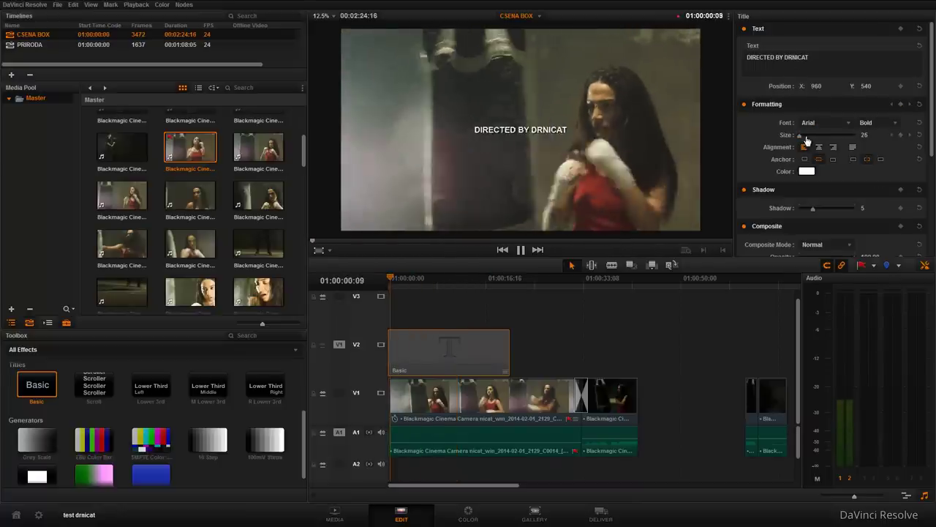
{"action": "key", "text": "l"}
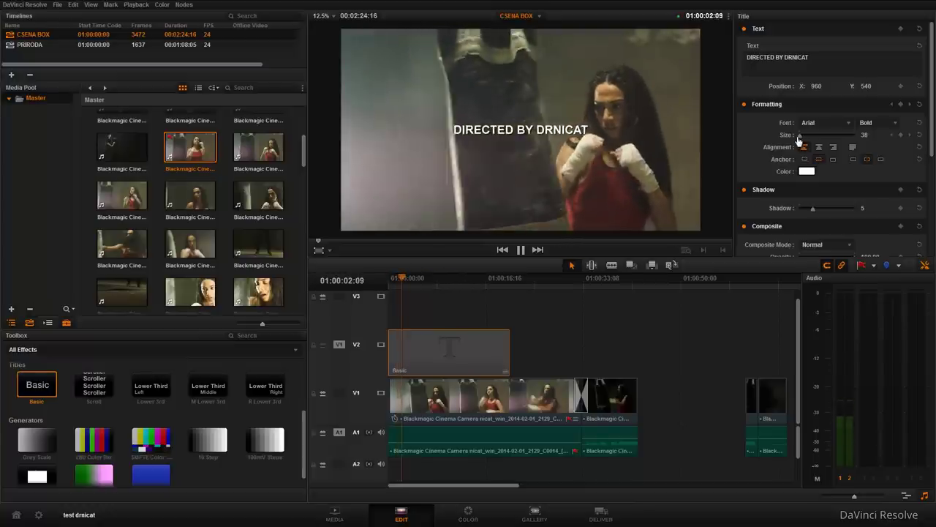
{"action": "key", "text": "k"}
{"action": "key", "text": "l"}
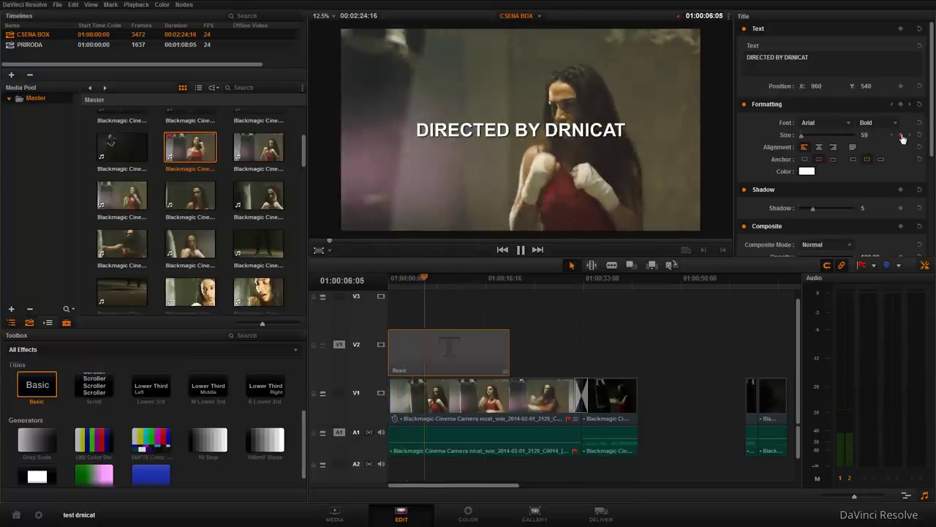
{"action": "key", "text": "k"}
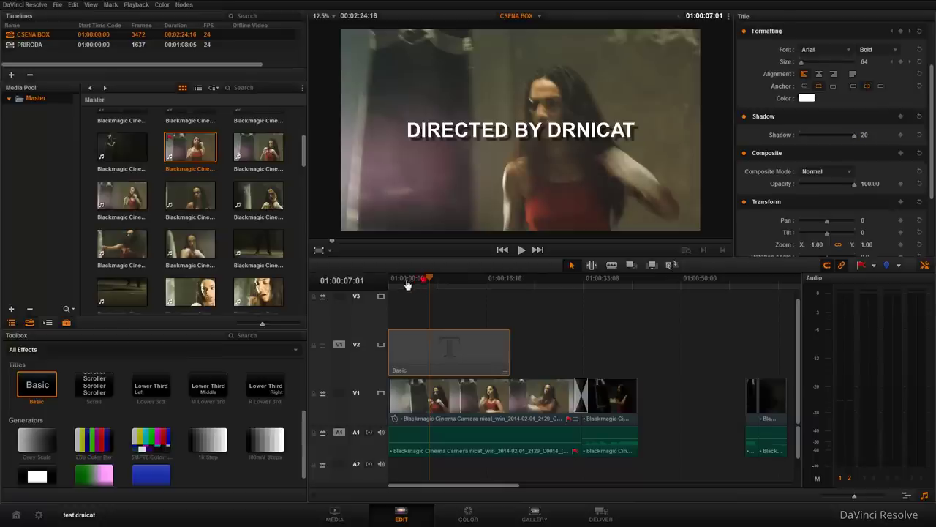
{"action": "left_click", "coordinate": [584, 151]}
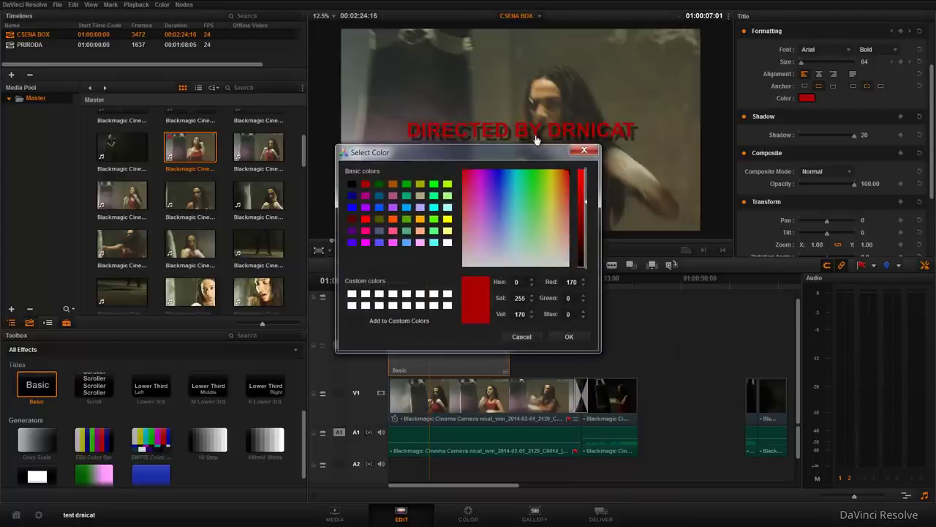
{"action": "key", "text": "Return"}
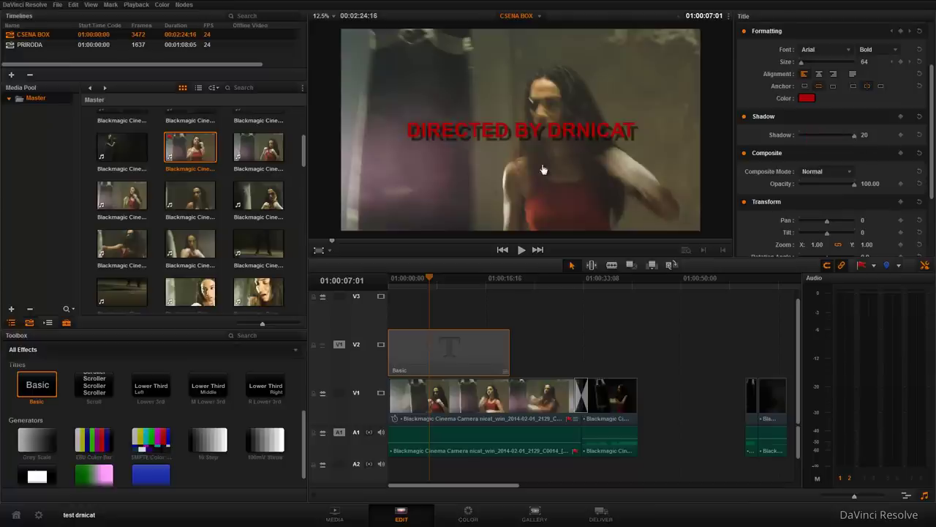
{"action": "scroll", "coordinate": [810, 110], "scroll_direction": "up", "scroll_amount": 3}
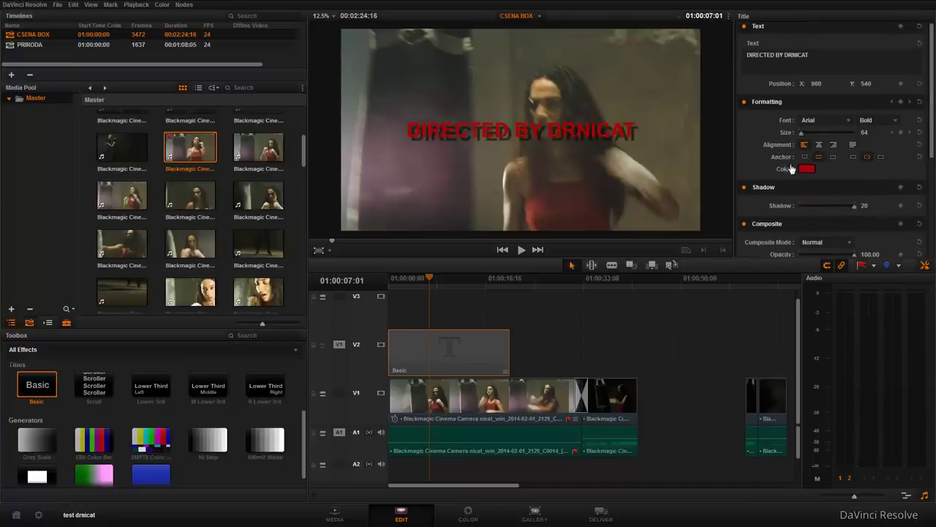
{"action": "type", "text": "ang"}
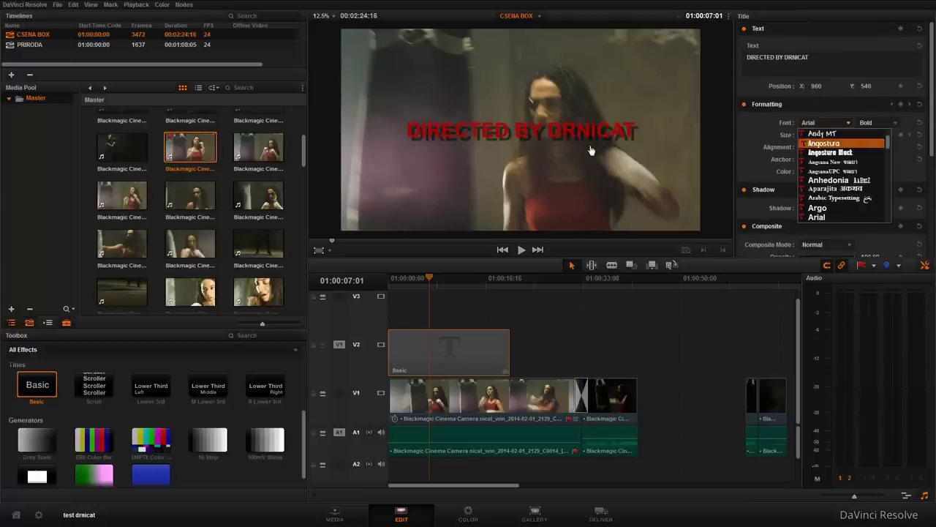
{"action": "key", "text": "Down"}
{"action": "key", "text": "Down"}
{"action": "key", "text": "Down"}
{"action": "key", "text": "Return"}
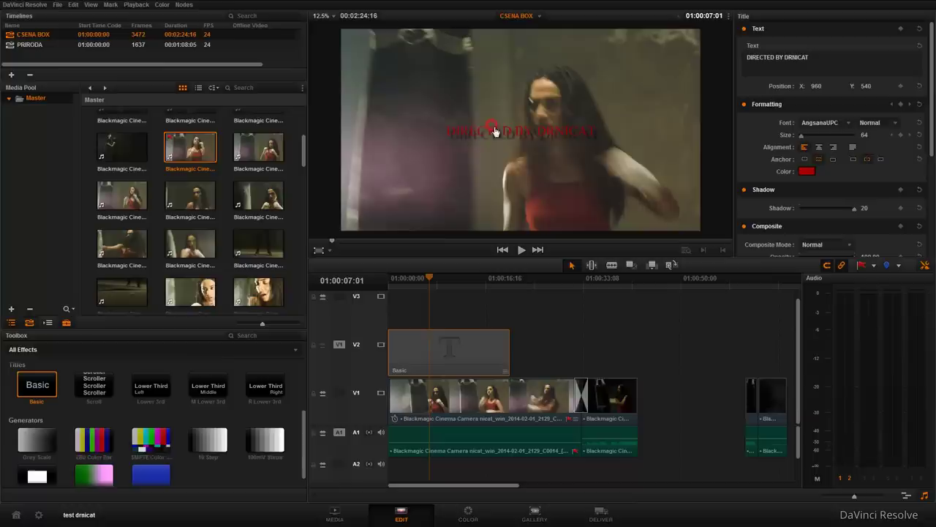
{"action": "key", "text": "alt+Down"}
{"action": "key", "text": "Down"}
{"action": "key", "text": "Down"}
{"action": "key", "text": "Up"}
{"action": "key", "text": "Up"}
{"action": "key", "text": "Return"}
{"action": "key", "text": "alt+Down"}
{"action": "key", "text": "Down"}
{"action": "key", "text": "Return"}
{"action": "key", "text": "Down"}
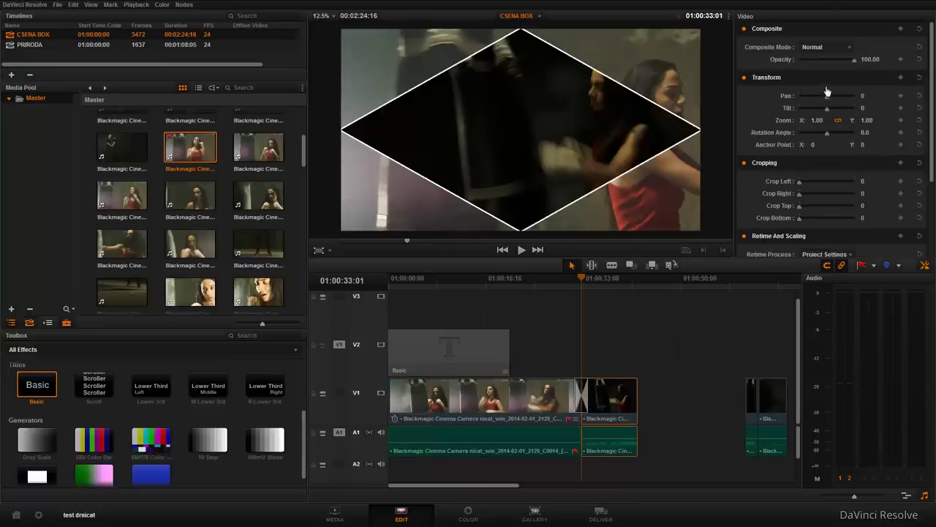
{"action": "key", "text": "Up"}
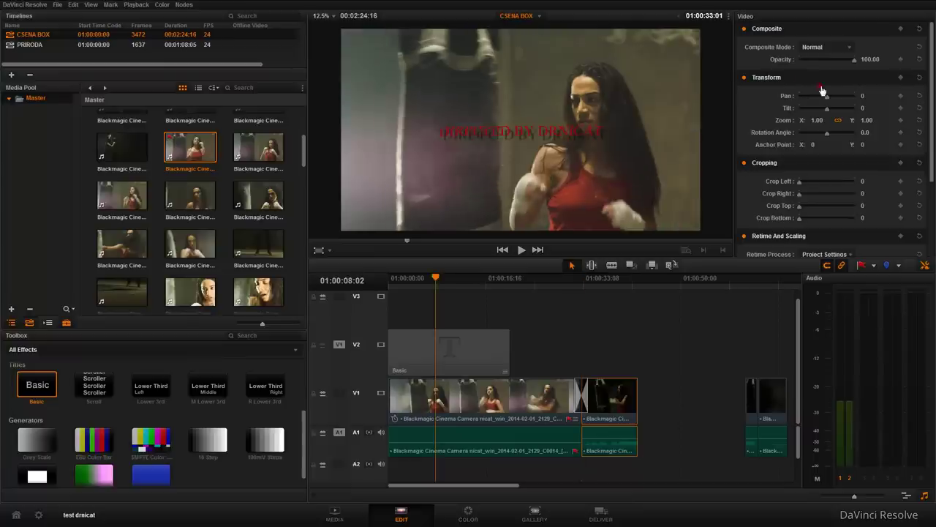
{"action": "key", "text": "alt+Down"}
{"action": "key", "text": "Down"}
{"action": "key", "text": "Page_Down"}
{"action": "key", "text": "Page_Down"}
{"action": "key", "text": "Page_Down"}
{"action": "key", "text": "Page_Down"}
{"action": "key", "text": "Page_Down"}
{"action": "key", "text": "Page_Down"}
{"action": "key", "text": "Page_Down"}
{"action": "key", "text": "Page_Down"}
{"action": "key", "text": "Page_Down"}
{"action": "key", "text": "Page_Down"}
{"action": "left_click", "coordinate": [847, 126]}
{"action": "scroll", "coordinate": [847, 146], "scroll_direction": "down", "scroll_amount": 5}
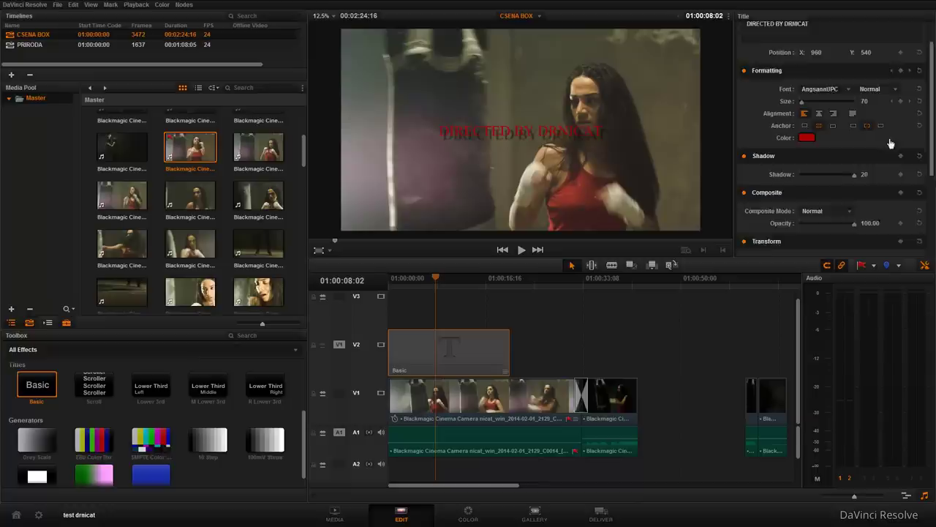
{"action": "scroll", "coordinate": [847, 172], "scroll_direction": "down", "scroll_amount": 1}
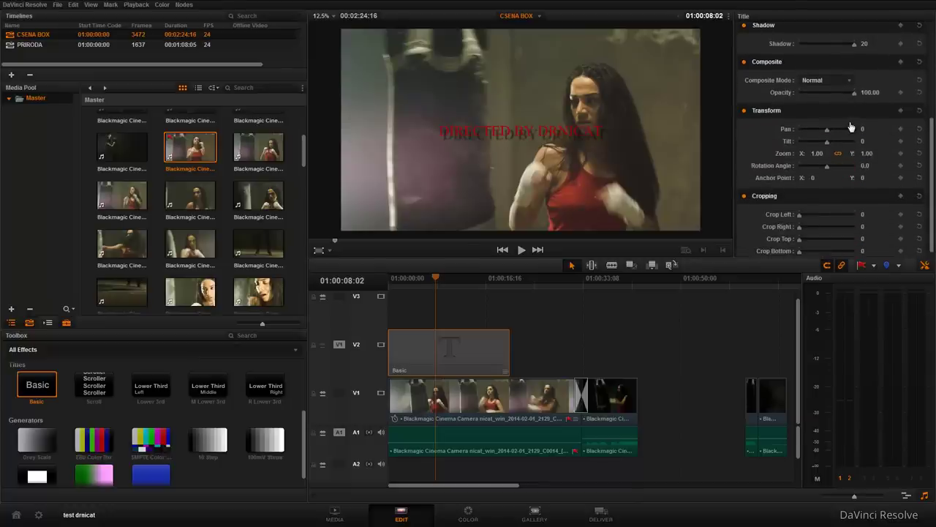
{"action": "left_click", "coordinate": [841, 79]}
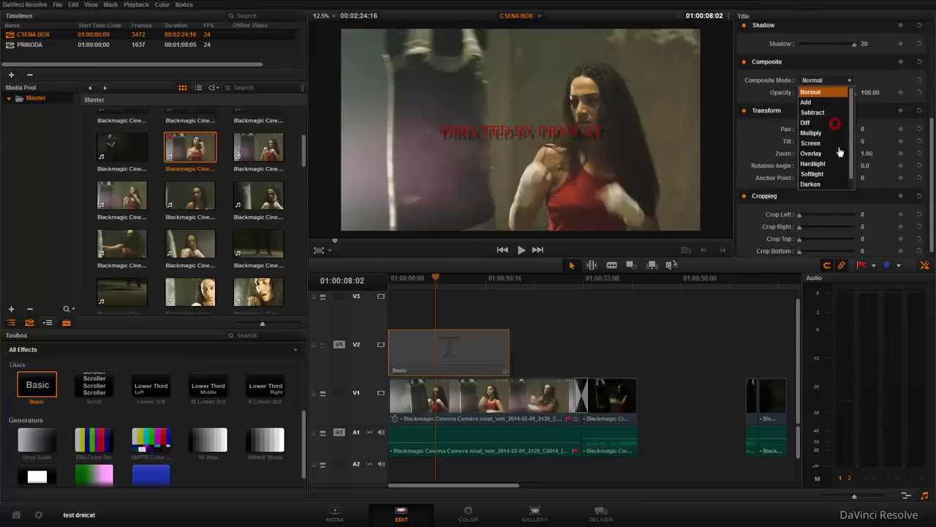
{"action": "left_click", "coordinate": [841, 190]}
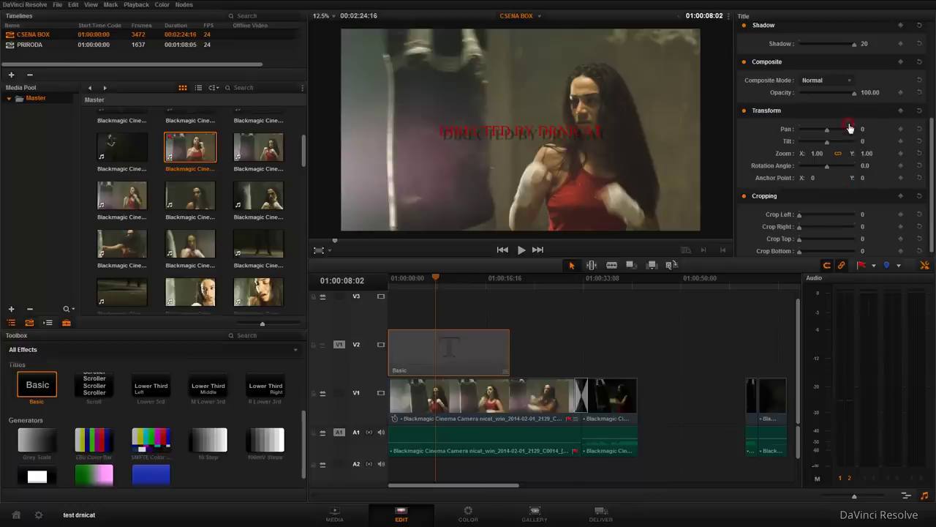
{"action": "scroll", "coordinate": [790, 196], "scroll_direction": "down", "scroll_amount": 1}
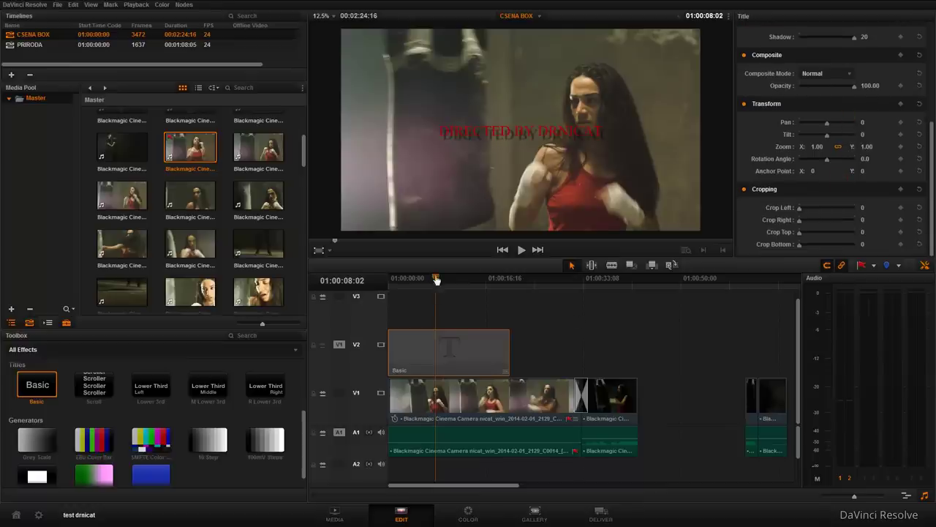
{"action": "left_click", "coordinate": [842, 125]}
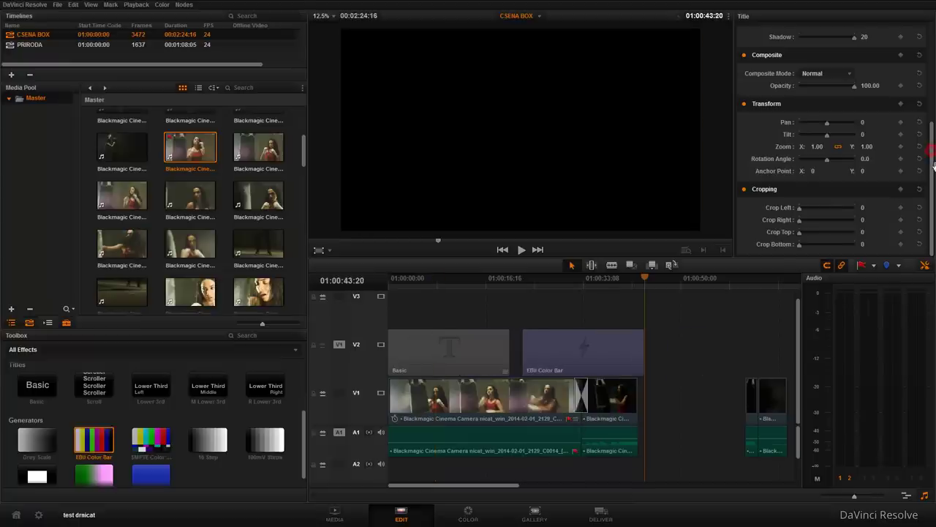
- Preview the EBU Color Bar clip on V2, then undo back to before it was added
{"action": "key", "text": "Up"}
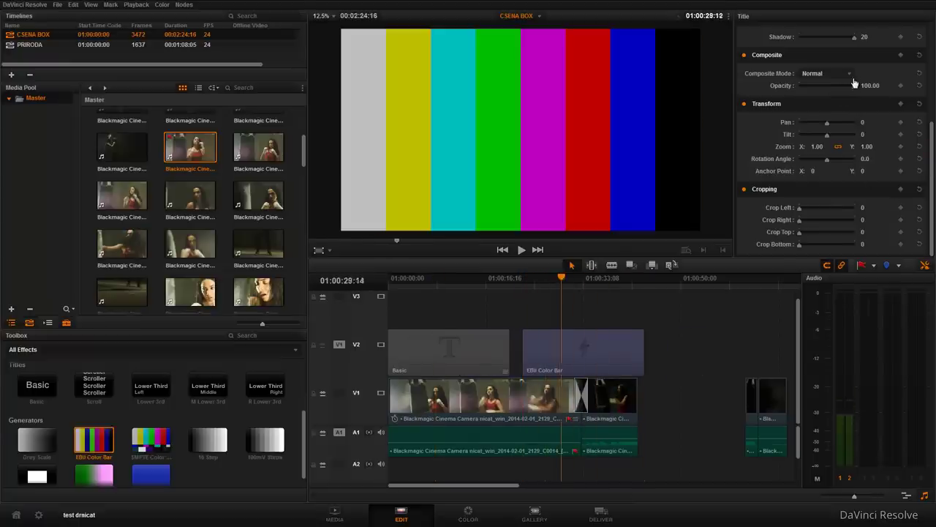
{"action": "left_click", "coordinate": [849, 77]}
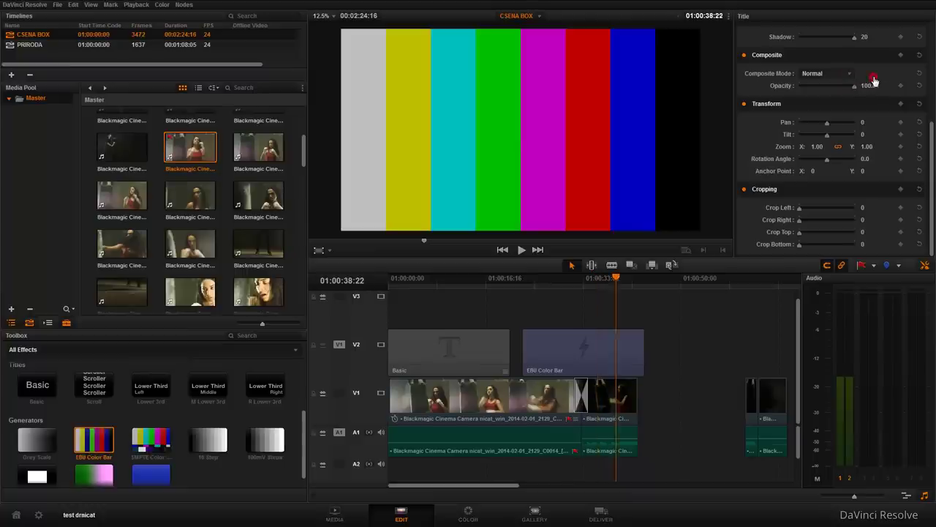
{"action": "key", "text": "Up"}
{"action": "key", "text": "ctrl+z"}
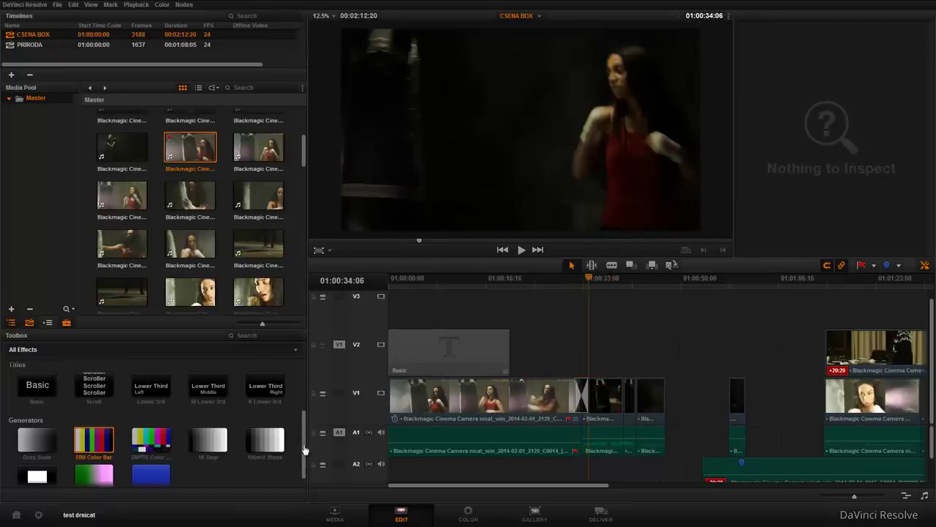
- Ripple delete the clip at 01:00:34:06, then undo it to restore the clip
{"action": "key", "text": "alt+e"}
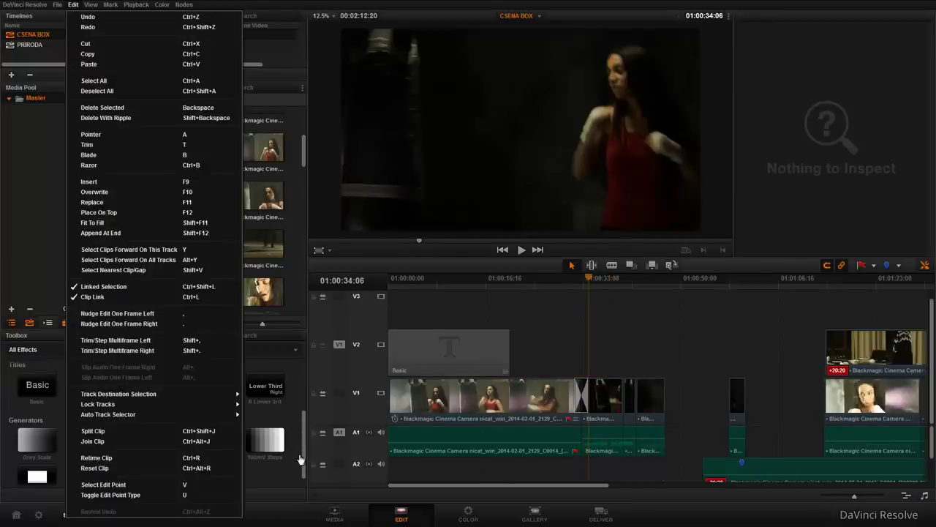
{"action": "key", "text": "Down"}
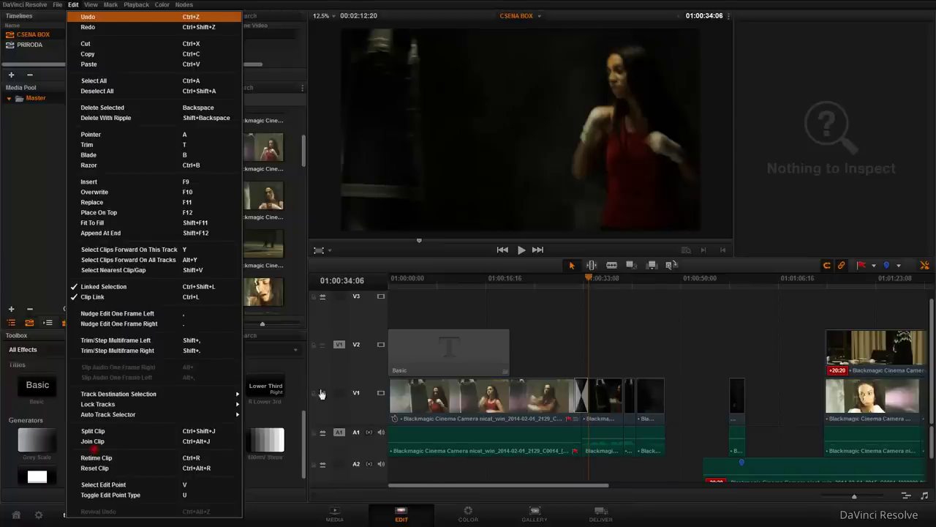
{"action": "key", "text": "Down"}
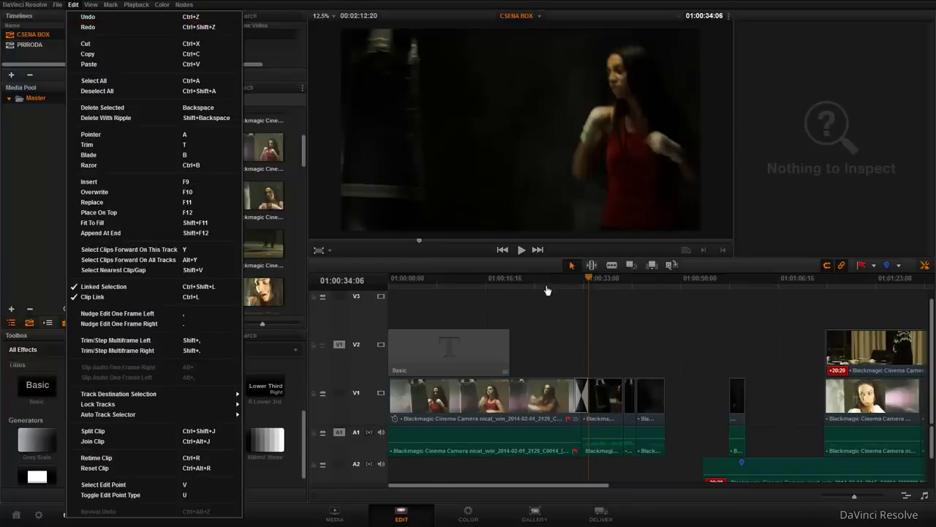
{"action": "left_click", "coordinate": [550, 280]}
{"action": "left_click", "coordinate": [592, 280]}
{"action": "left_click", "coordinate": [589, 284]}
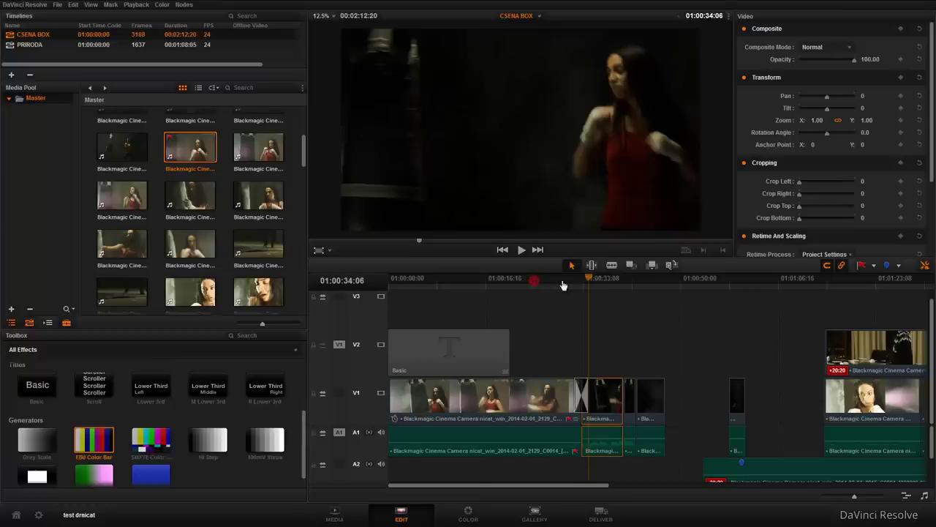
{"action": "key", "text": "Delete"}
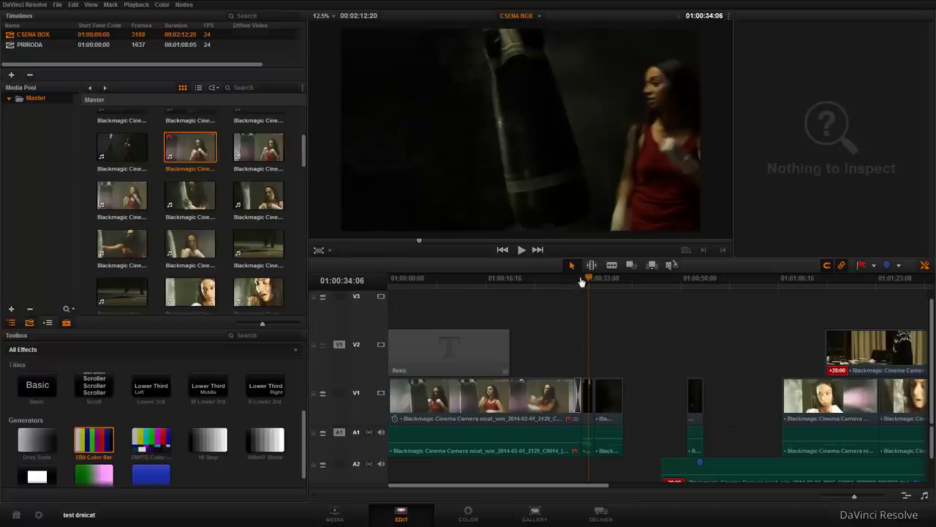
{"action": "key", "text": "ctrl+z"}
- Delete the clip after the playhead, blade V1/A1 at the playhead, and remove the right piece, leaving a gap
{"action": "left_click", "coordinate": [574, 343]}
{"action": "key", "text": "BackSpace"}
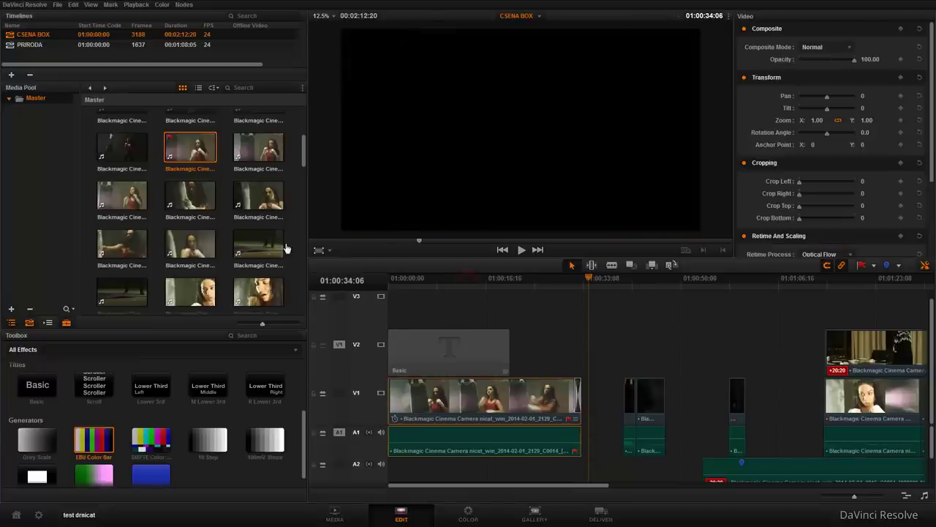
{"action": "key", "text": "b"}
{"action": "left_click", "coordinate": [514, 399]}
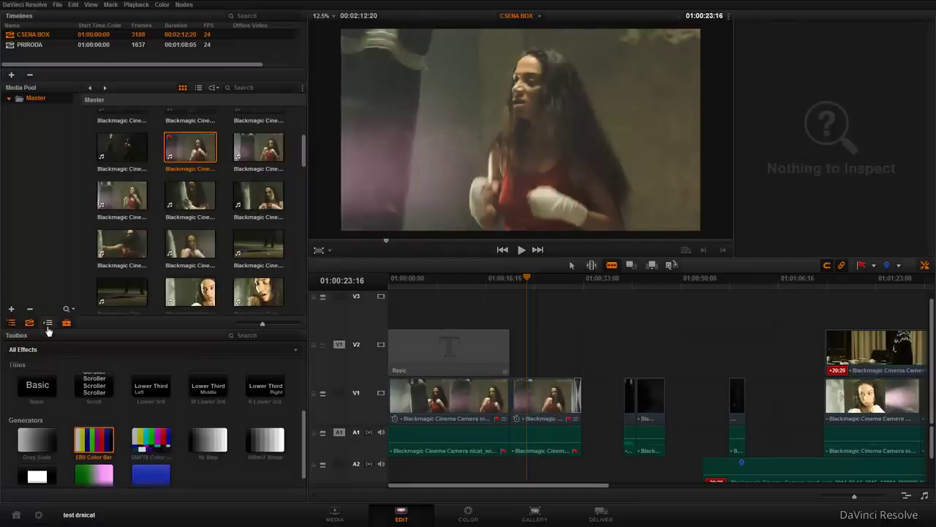
{"action": "key", "text": "a"}
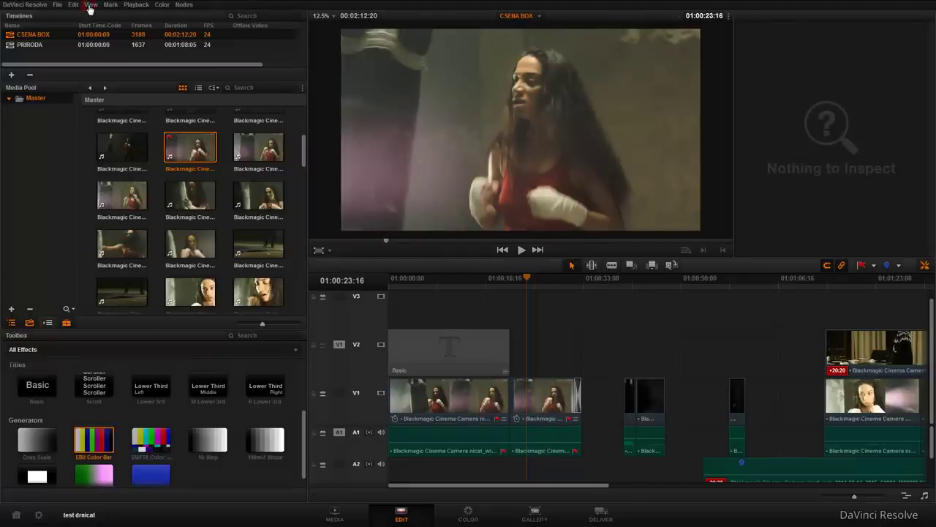
{"action": "key", "text": "shift+v"}
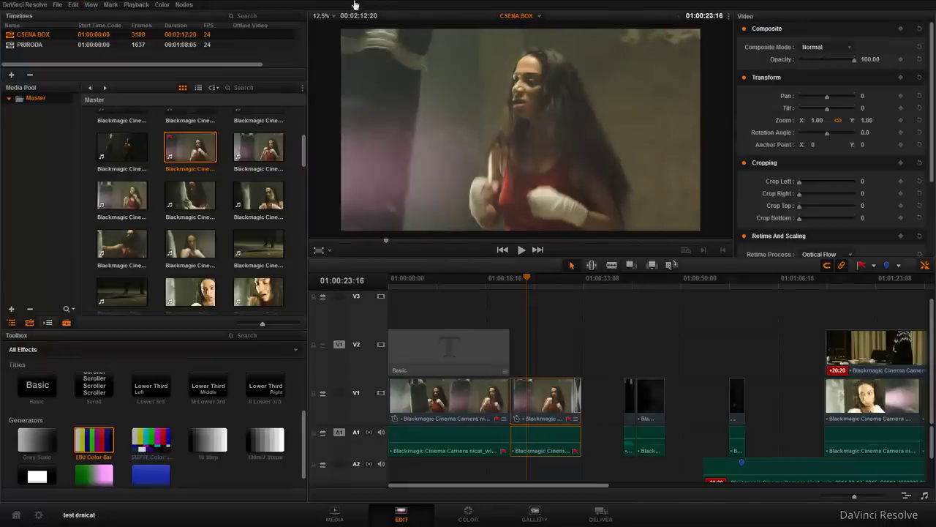
{"action": "key", "text": "BackSpace"}
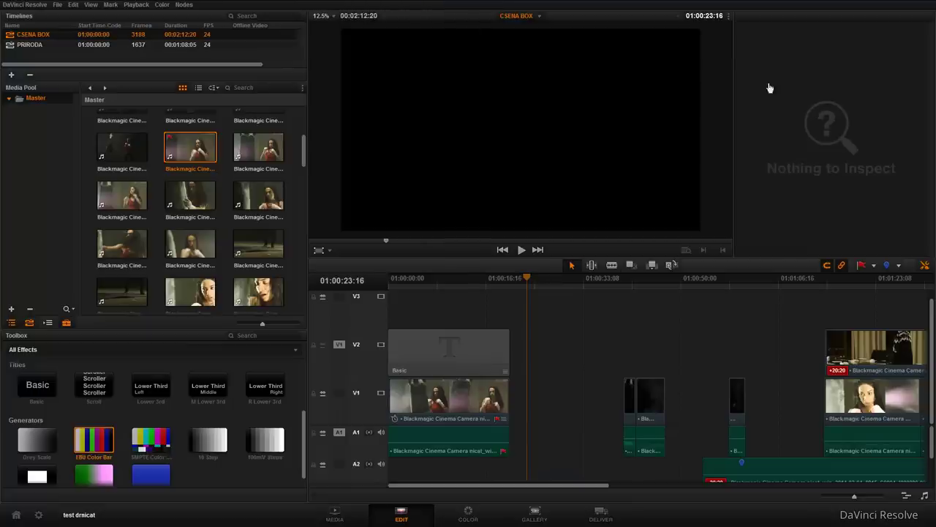
{"action": "key", "text": "alt+e"}
{"action": "key", "text": "Down"}
{"action": "key", "text": "Down"}
{"action": "key", "text": "Down"}
{"action": "key", "text": "Down"}
{"action": "key", "text": "Down"}
{"action": "key", "text": "Down"}
{"action": "key", "text": "Down"}
{"action": "key", "text": "Down"}
{"action": "key", "text": "Down"}
{"action": "key", "text": "Down"}
{"action": "key", "text": "Down"}
{"action": "key", "text": "Down"}
{"action": "key", "text": "Down"}
{"action": "key", "text": "Down"}
{"action": "key", "text": "Down"}
{"action": "key", "text": "Down"}
{"action": "key", "text": "Up"}
{"action": "key", "text": "Up"}
{"action": "key", "text": "Down"}
{"action": "key", "text": "Down"}
{"action": "key", "text": "Down"}
{"action": "key", "text": "Up"}
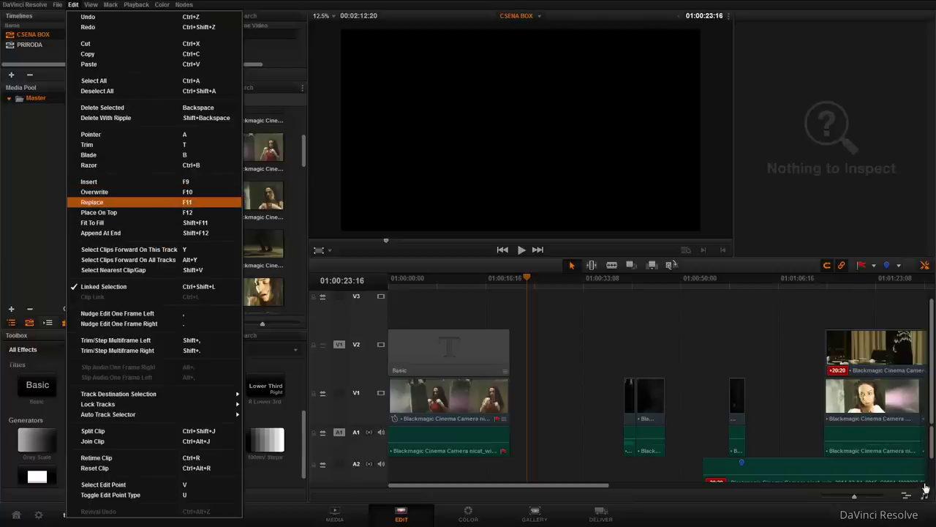
{"action": "key", "text": "Down"}
{"action": "key", "text": "Down"}
{"action": "key", "text": "Down"}
{"action": "key", "text": "Down"}
{"action": "key", "text": "Down"}
{"action": "key", "text": "Down"}
{"action": "key", "text": "Down"}
{"action": "key", "text": "Down"}
{"action": "key", "text": "Down"}
{"action": "key", "text": "Down"}
{"action": "key", "text": "Down"}
{"action": "key", "text": "Down"}
{"action": "key", "text": "Down"}
{"action": "key", "text": "Down"}
{"action": "key", "text": "Down"}
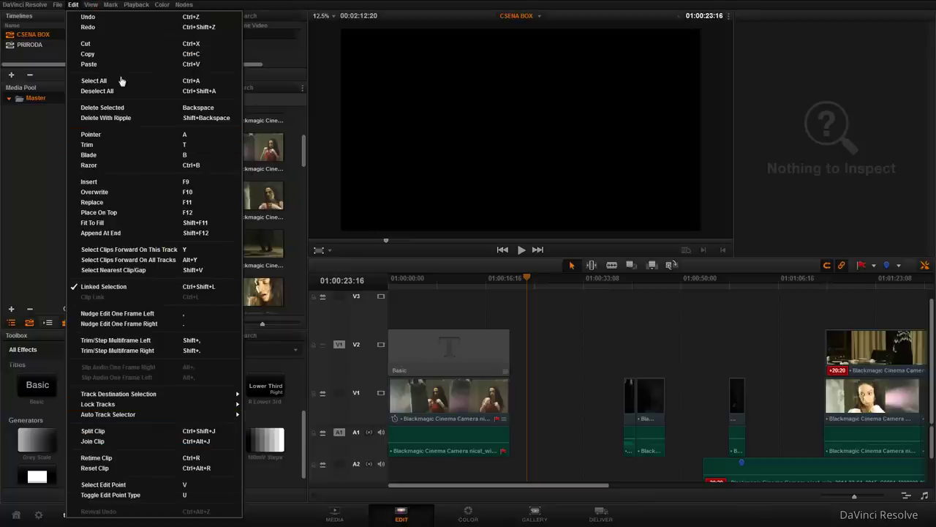
{"action": "left_click", "coordinate": [161, 116]}
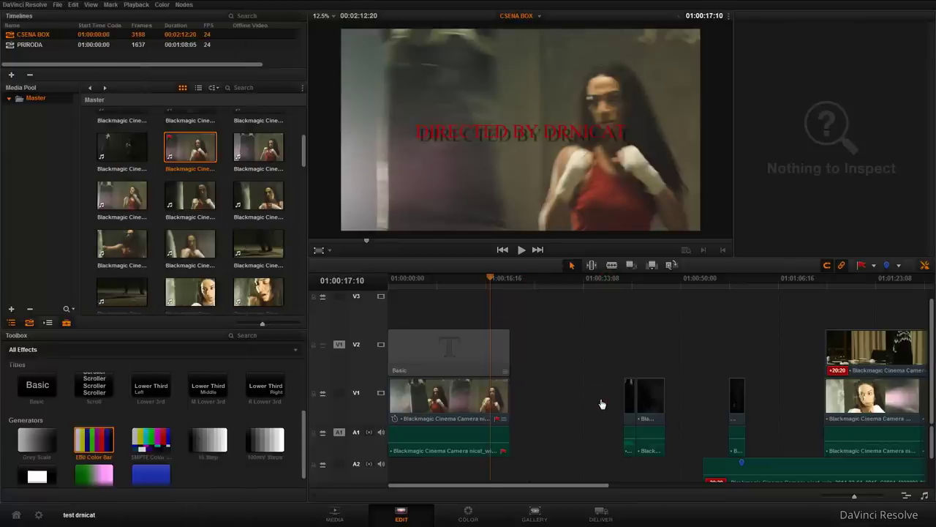
- Zoom the timeline out two levels to show the full 3188-frame CSENA BOX edit
{"action": "key", "text": "ctrl+minus"}
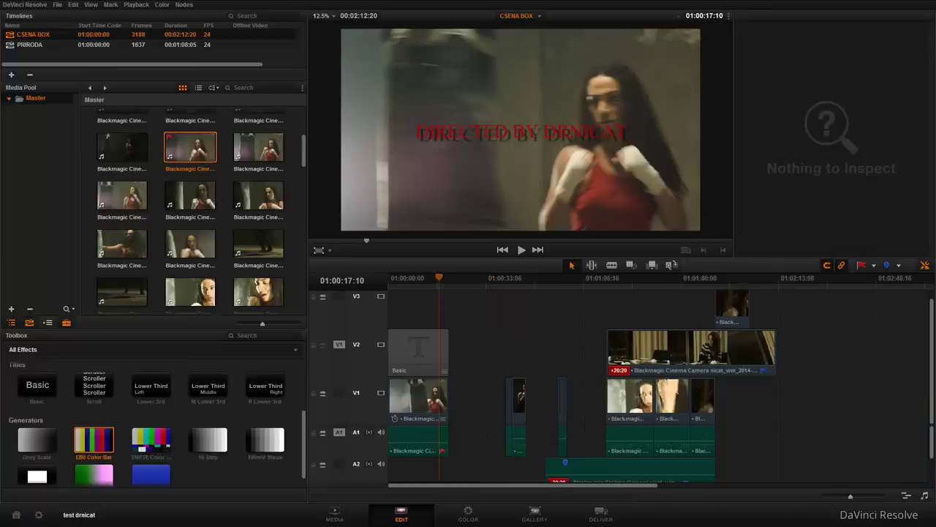
{"action": "key", "text": "ctrl+minus"}
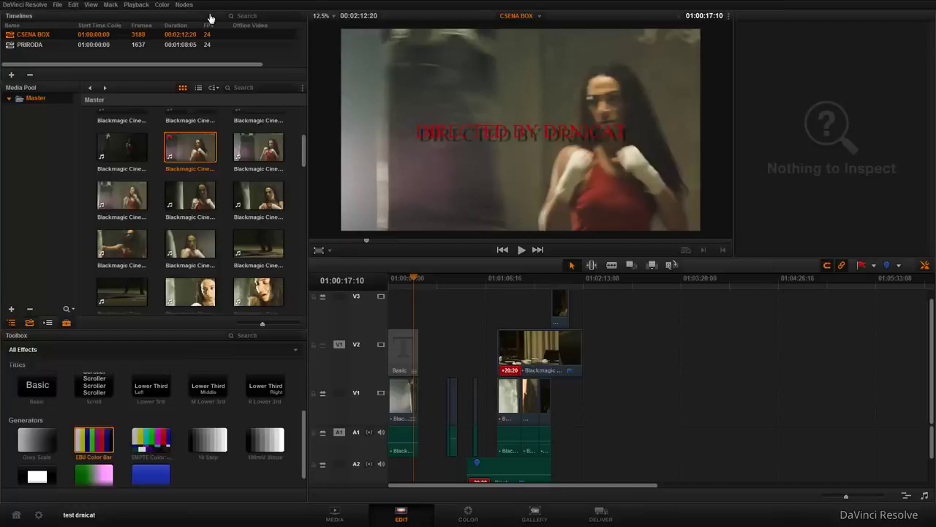
{"action": "left_click", "coordinate": [619, 401]}
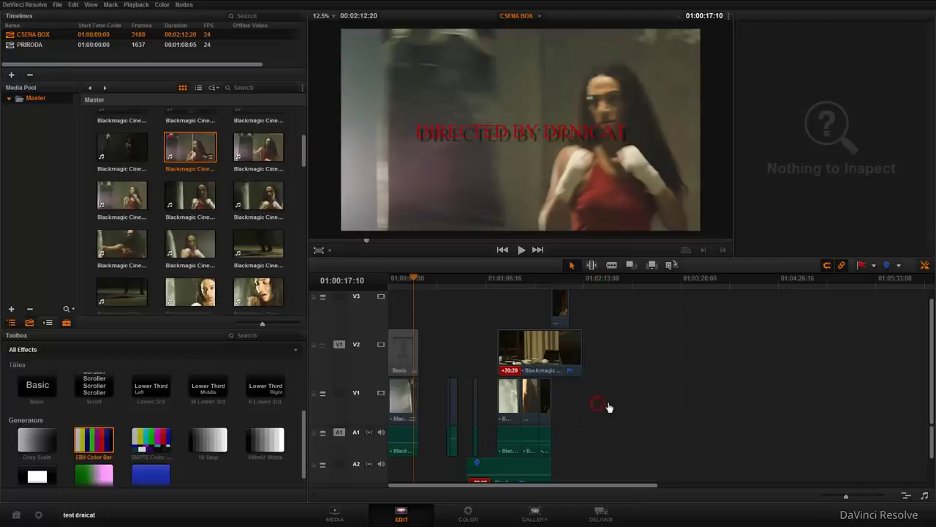